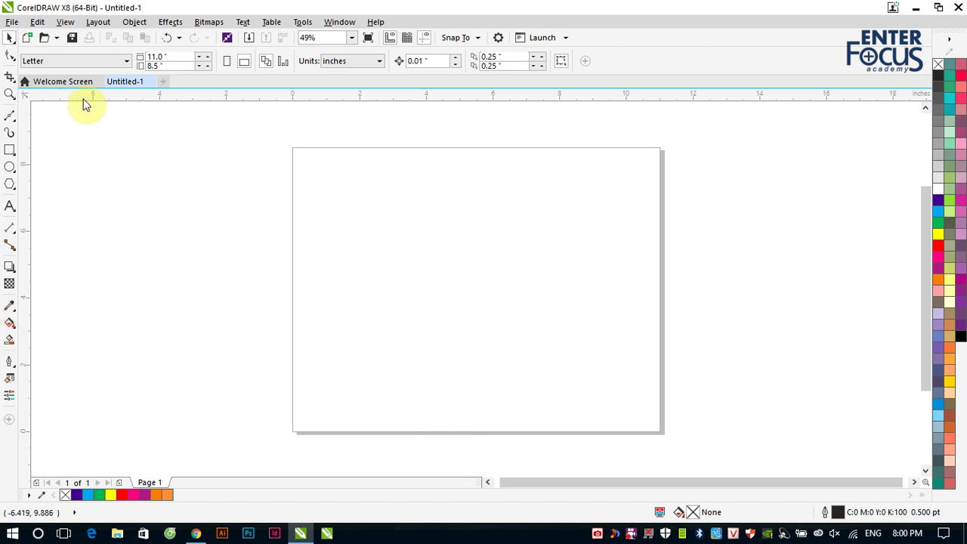
Step: Draw a circle about 6.69 inches in diameter and centre it on the page
{"action": "left_click", "coordinate": [9, 167]}
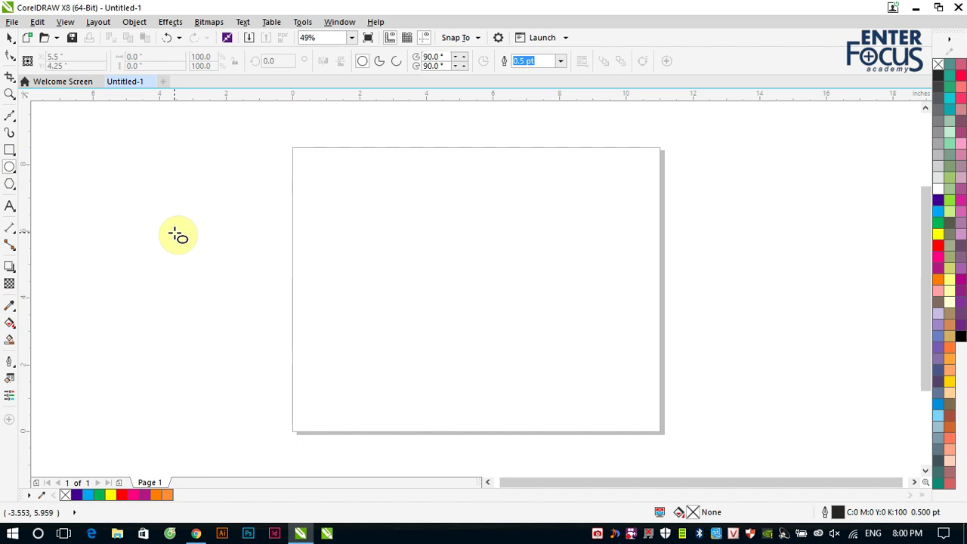
{"action": "left_click_drag", "start_coordinate": [356, 177], "coordinate": [546, 400]}
{"action": "left_click", "coordinate": [9, 37]}
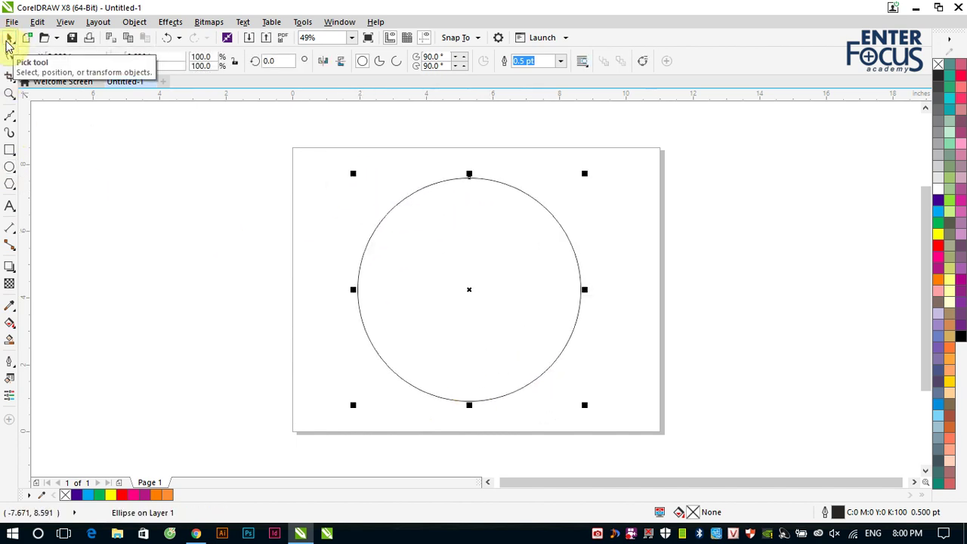
{"action": "key", "text": "p"}
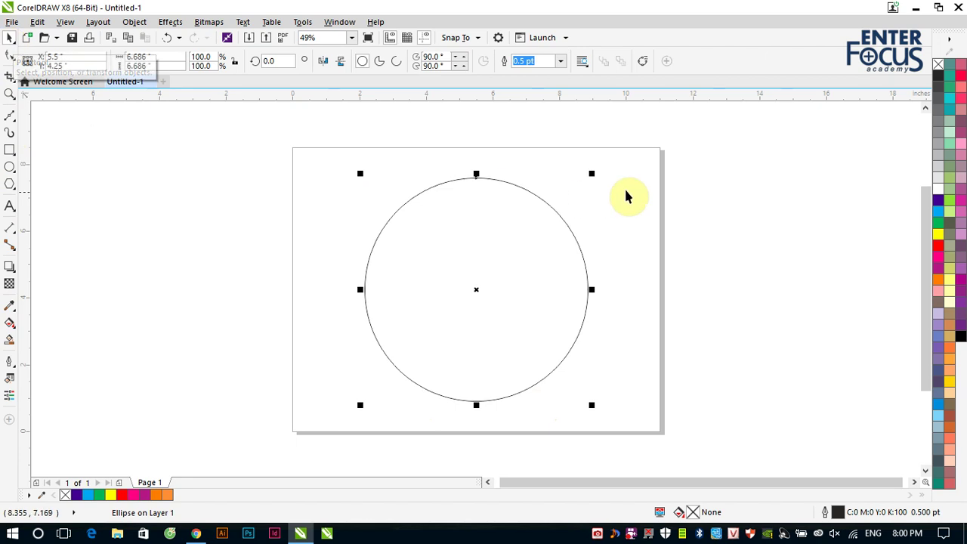
{"action": "left_click", "coordinate": [730, 220]}
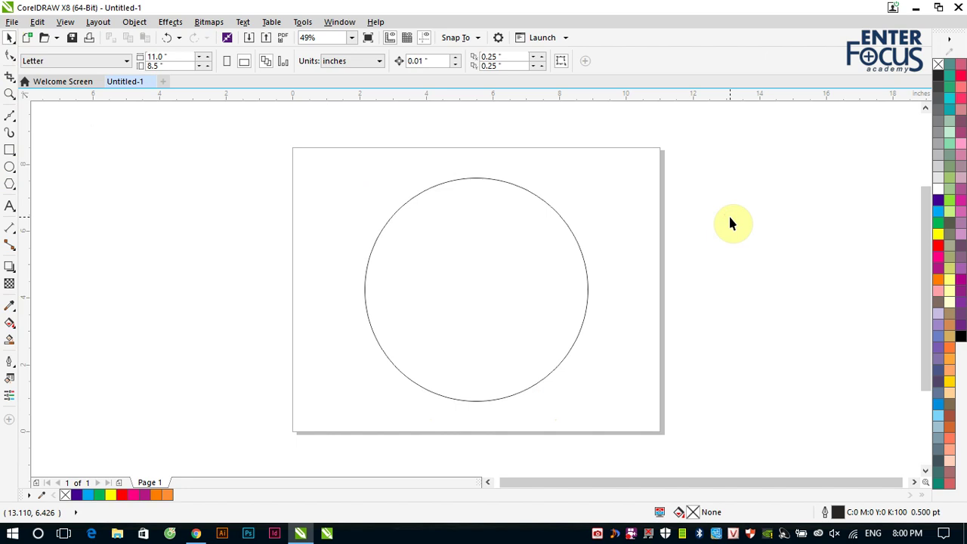
Step: Place a copy of the circle beside the original, overlapping the page's left edge, and delete that copy
{"action": "left_click", "coordinate": [568, 228]}
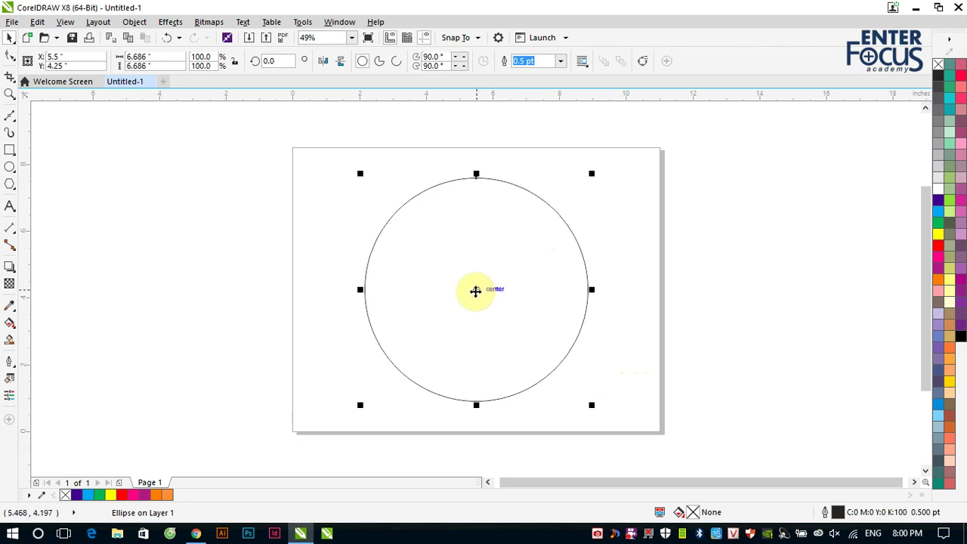
{"action": "left_click_drag", "start_coordinate": [475, 291], "coordinate": [246, 308]}
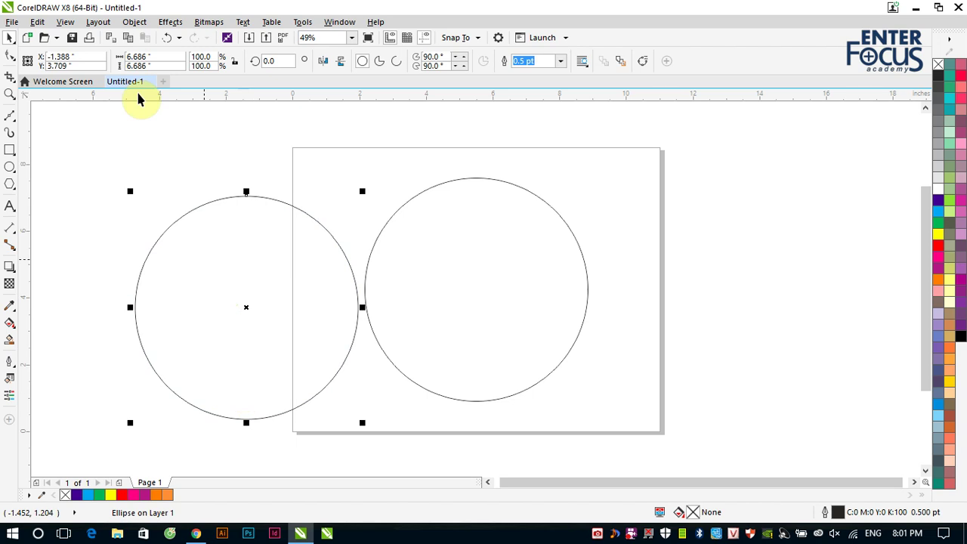
{"action": "left_click", "coordinate": [202, 153]}
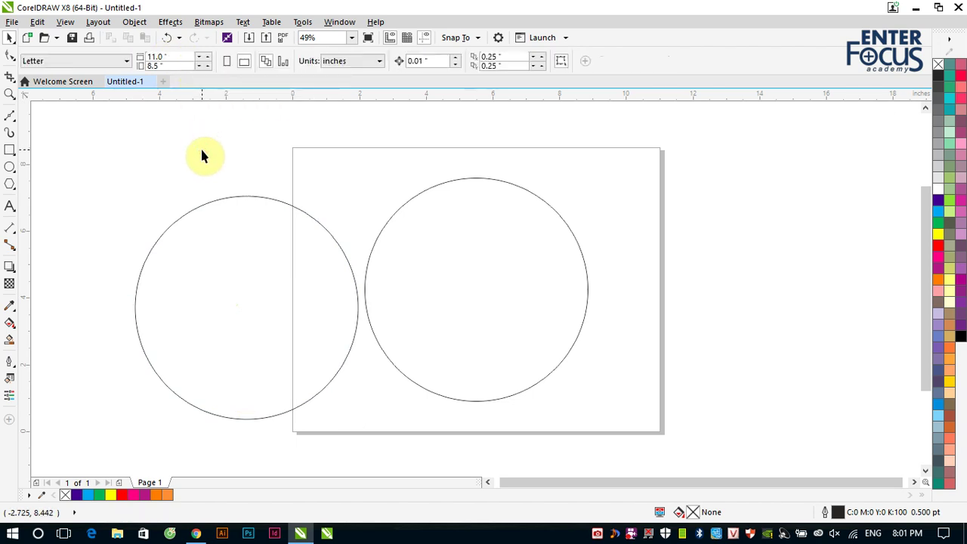
{"action": "left_click", "coordinate": [237, 336]}
{"action": "key", "text": "Delete"}
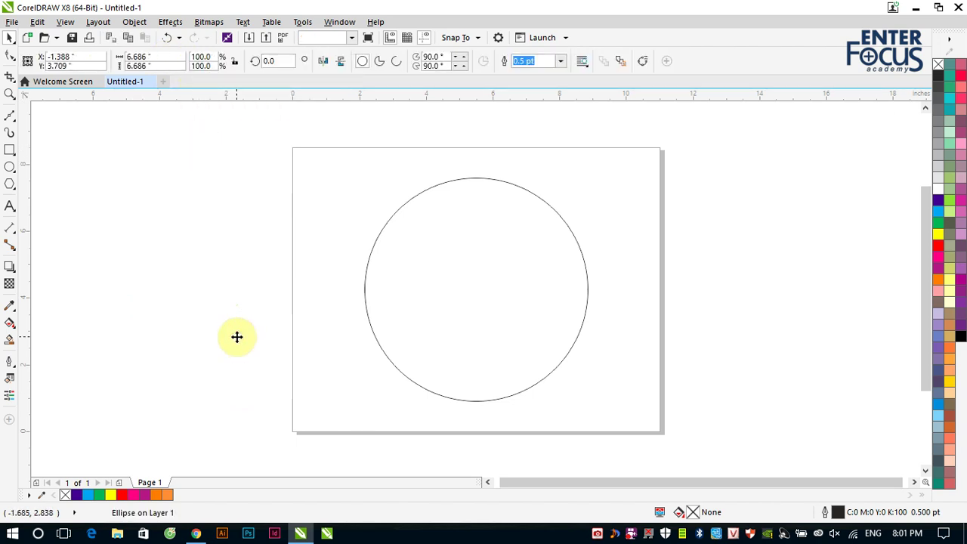
Step: Create a duplicate of the circle scaled to 50% and align it to the large circle's top edge
{"action": "left_click", "coordinate": [454, 316]}
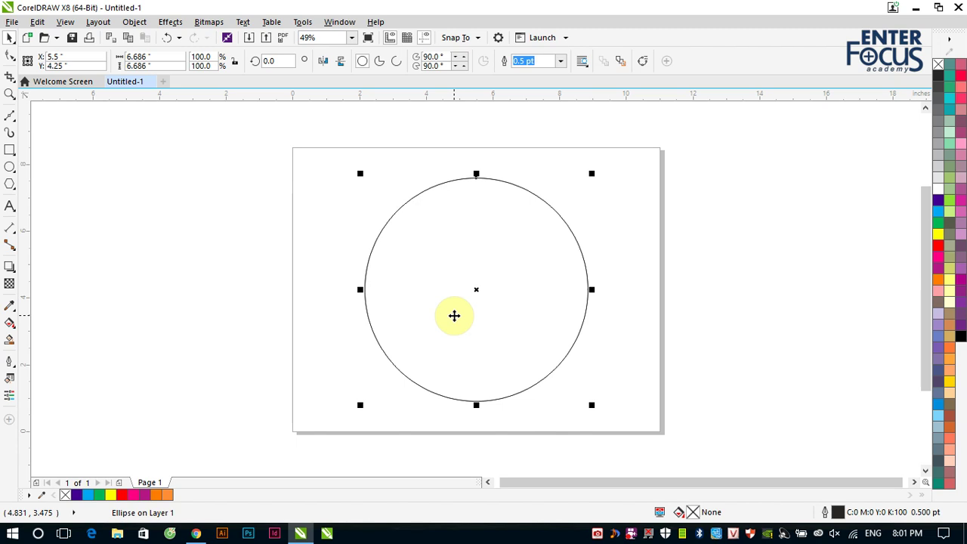
{"action": "double_click", "coordinate": [201, 57]}
{"action": "type", "text": "50"}
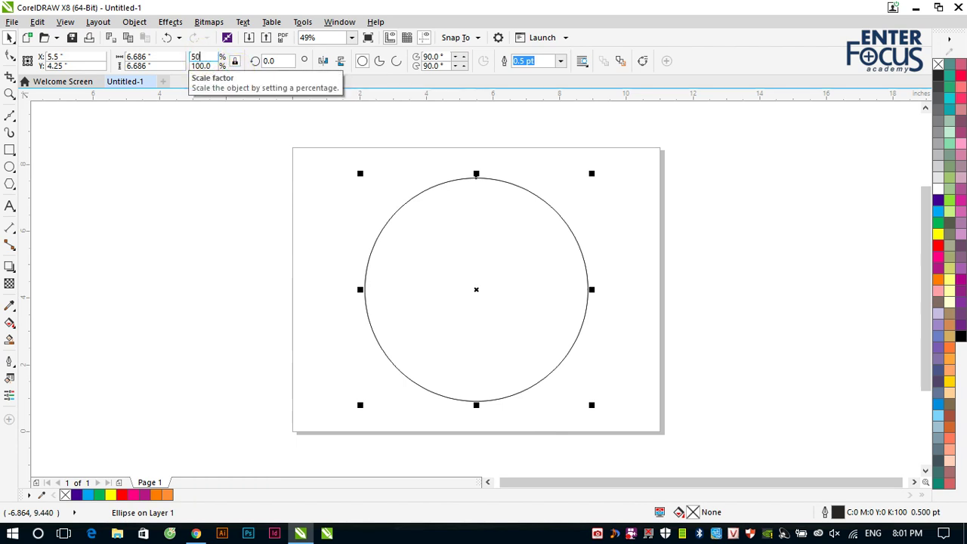
{"action": "key", "text": "Return"}
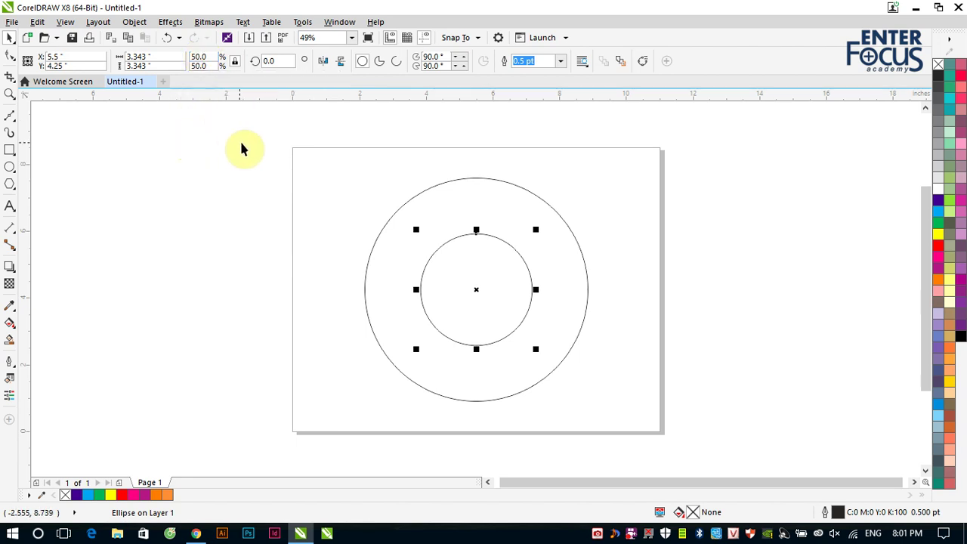
{"action": "left_click", "coordinate": [433, 187], "text": "shift"}
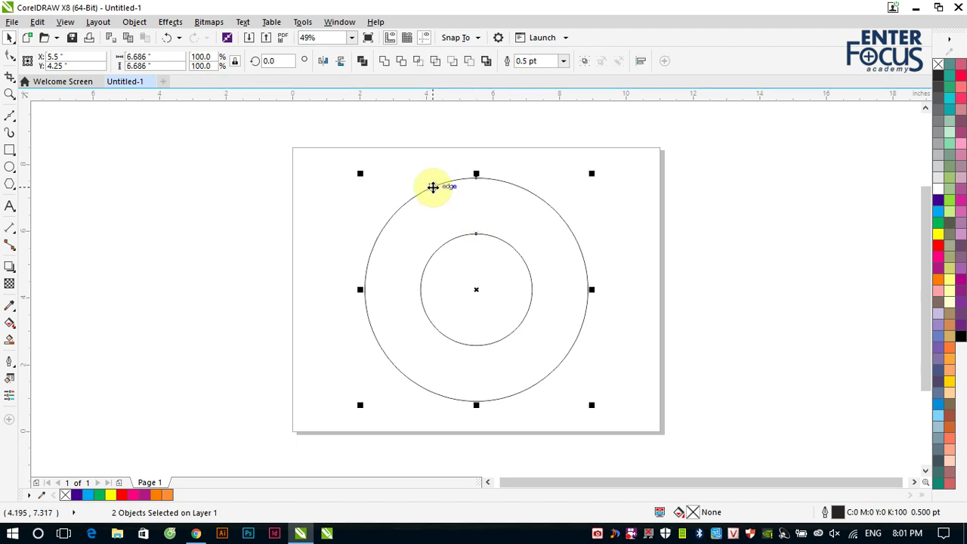
{"action": "key", "text": "t"}
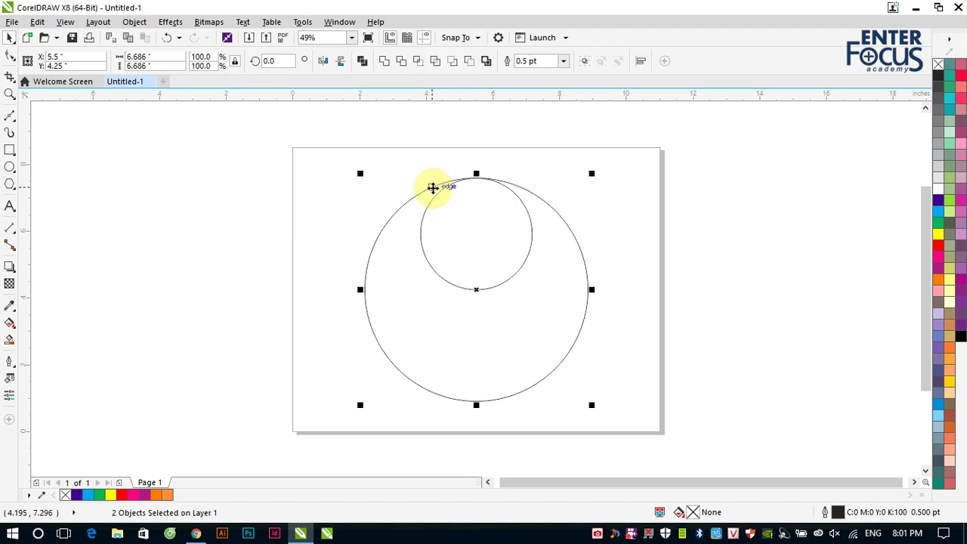
{"action": "left_click", "coordinate": [708, 239]}
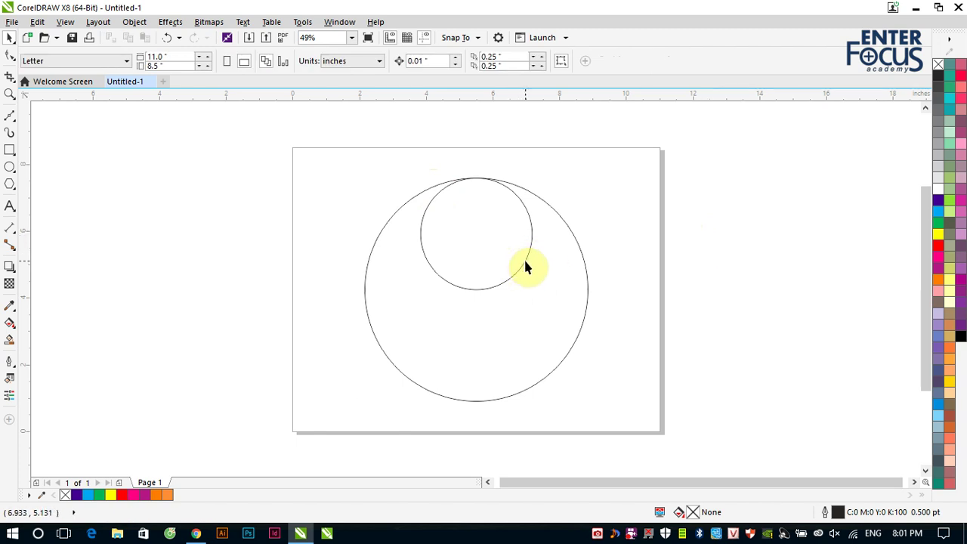
Step: Make another 50% duplicate of the large circle aligned to its bottom edge, and delete that duplicate
{"action": "left_click", "coordinate": [584, 258]}
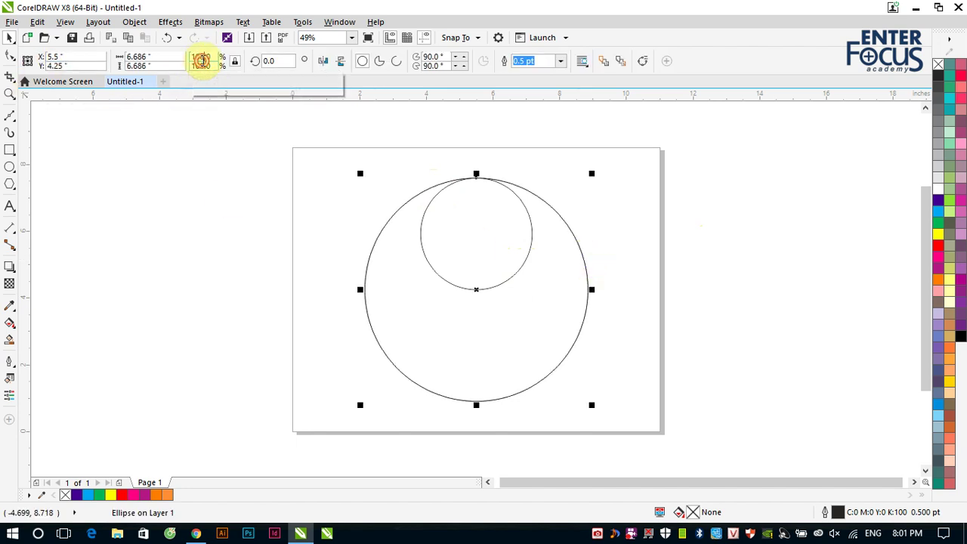
{"action": "left_click", "coordinate": [202, 60]}
{"action": "type", "text": "50"}
{"action": "key", "text": "Return"}
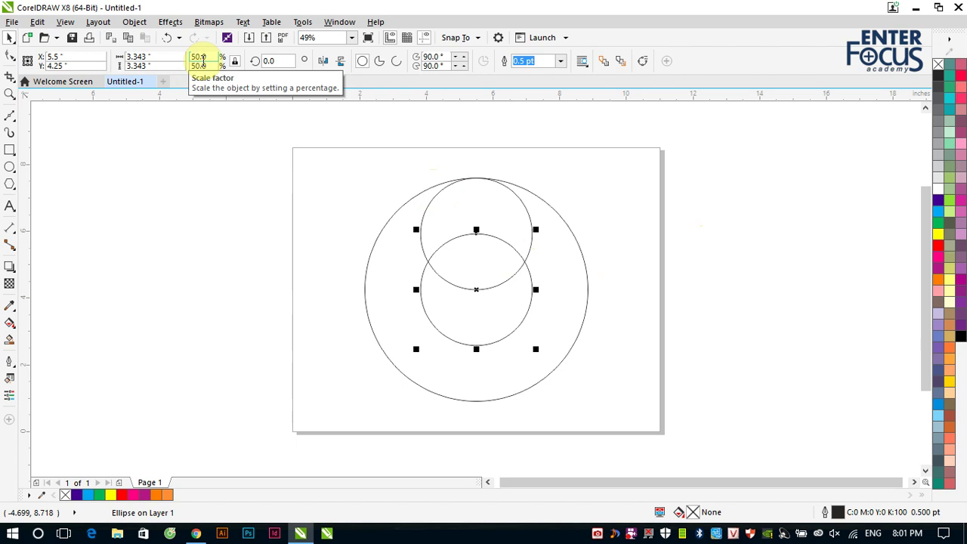
{"action": "left_click", "coordinate": [476, 401], "text": "shift"}
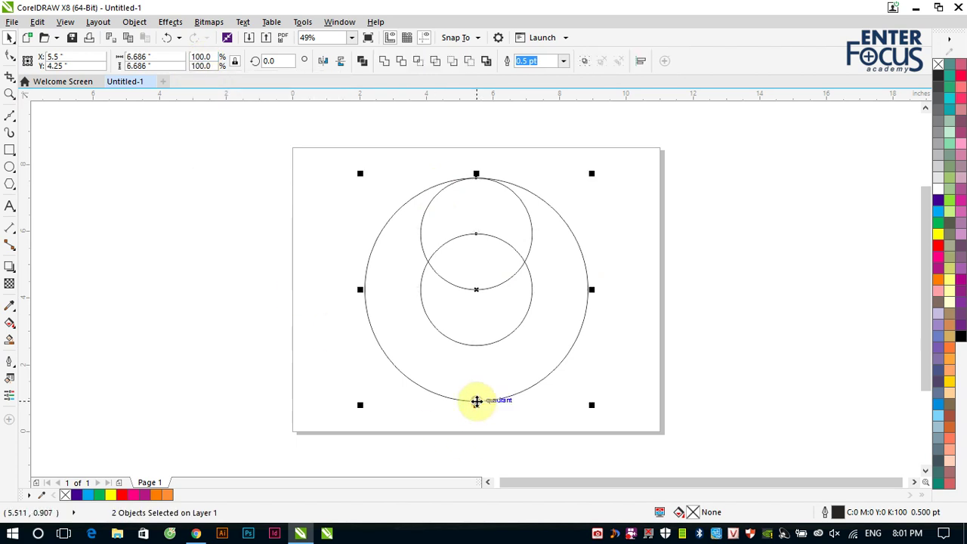
{"action": "key", "text": "b"}
{"action": "left_click", "coordinate": [748, 355]}
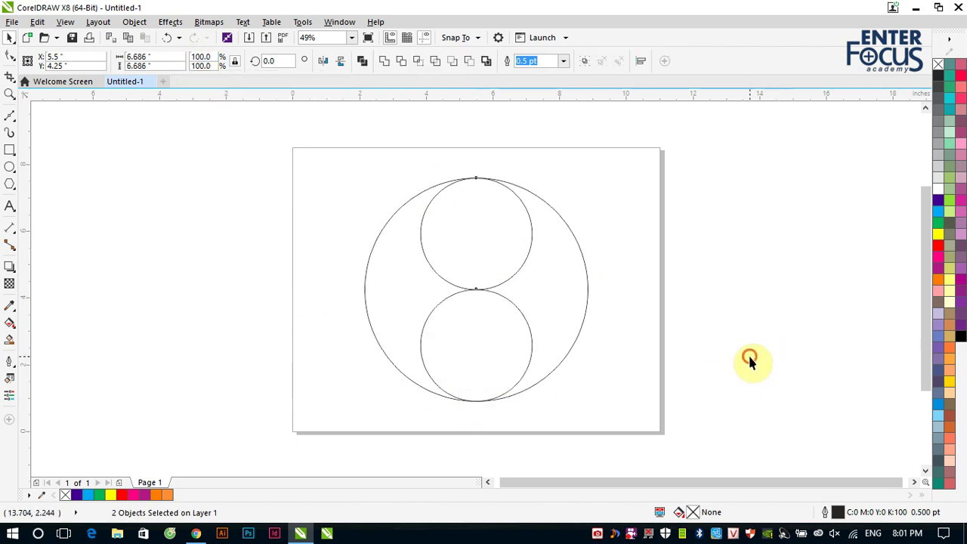
{"action": "left_click", "coordinate": [532, 339]}
{"action": "key", "text": "Delete"}
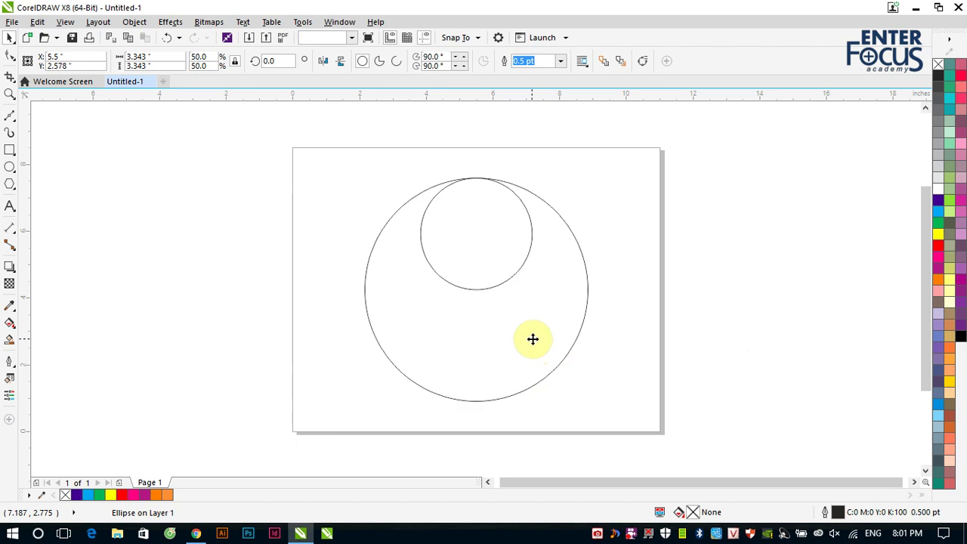
Step: Try duplicating the upper half-size circle with bottom alignment to the large circle, and delete the duplicate
{"action": "left_click", "coordinate": [518, 270]}
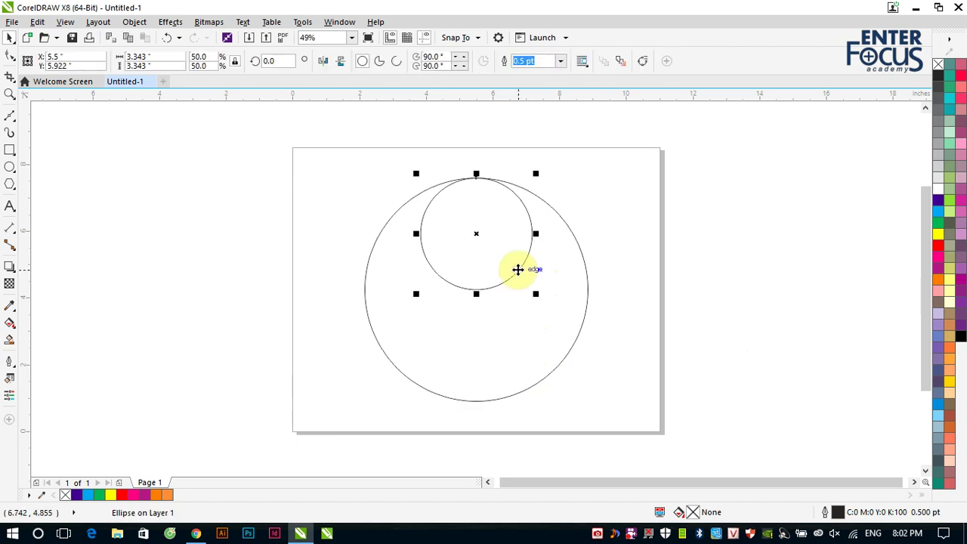
{"action": "left_click", "coordinate": [472, 402], "text": "shift"}
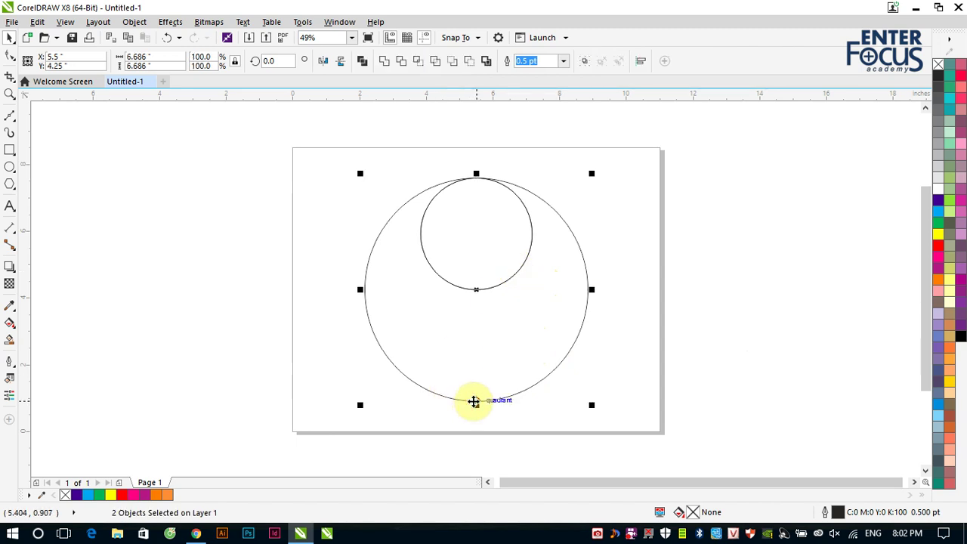
{"action": "key", "text": "b"}
{"action": "left_click", "coordinate": [648, 345]}
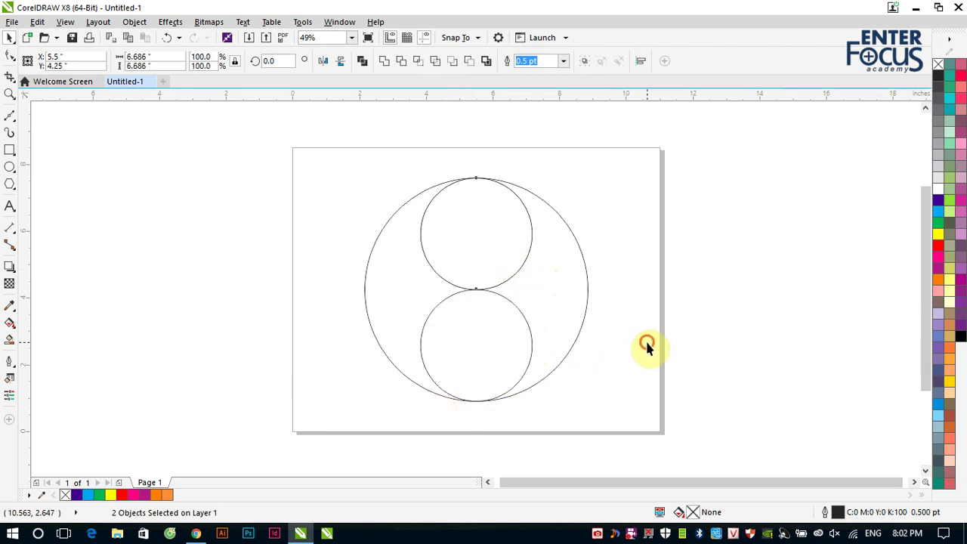
{"action": "left_click", "coordinate": [527, 327]}
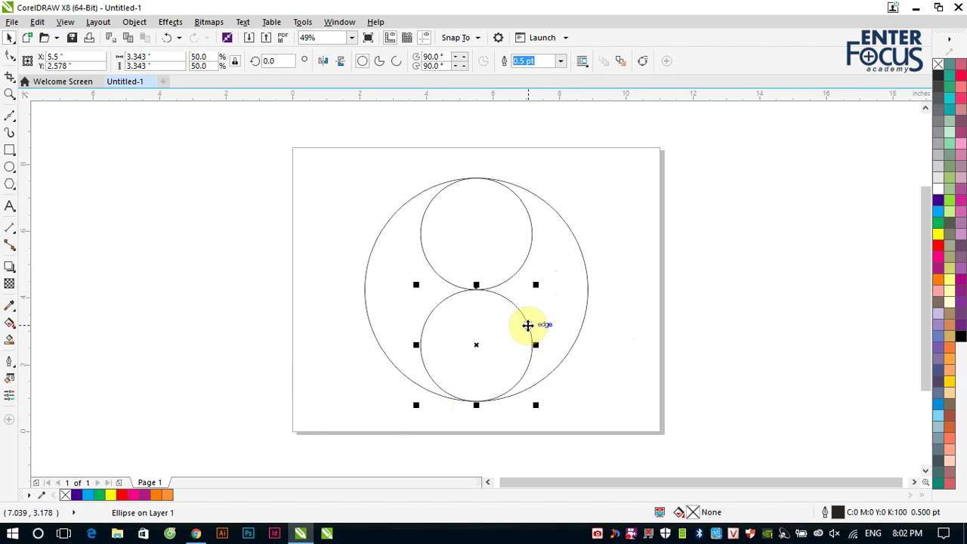
{"action": "key", "text": "Delete"}
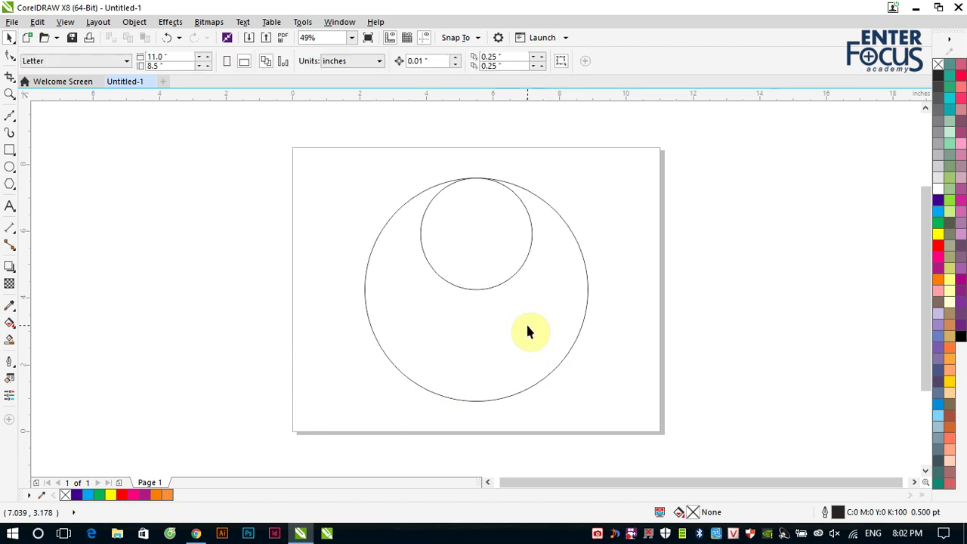
Step: Mirror a copy of the upper half-size circle straight down so it sits directly below the original
{"action": "left_click", "coordinate": [477, 288]}
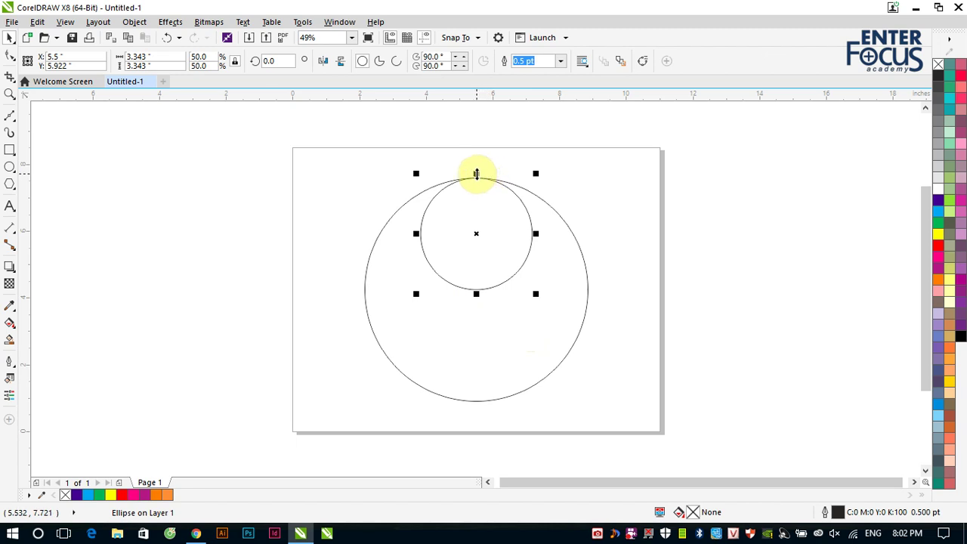
{"action": "left_click_drag", "start_coordinate": [476, 175], "coordinate": [477, 332]}
{"action": "left_click", "coordinate": [692, 309]}
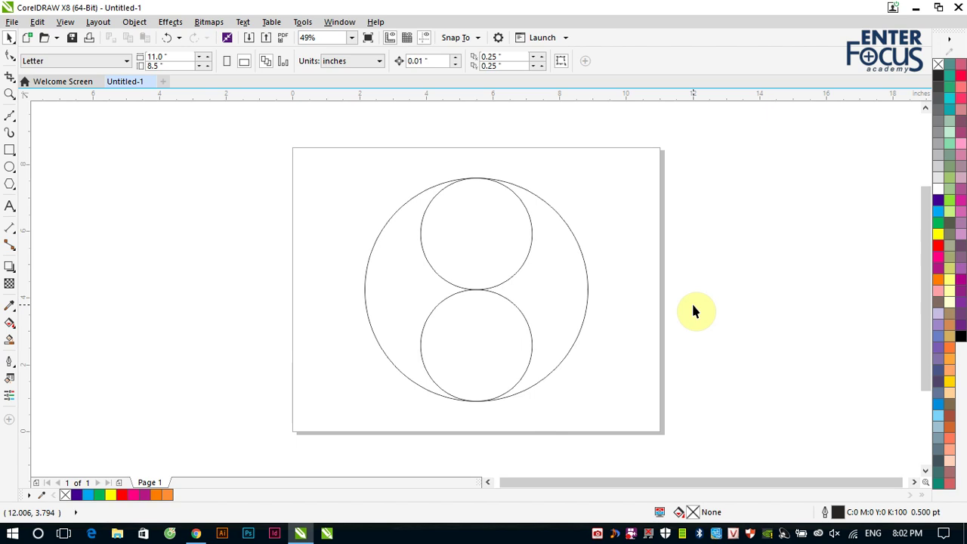
Step: Create a concentric duplicate of the upper half-size circle with the scale factor set to 25%
{"action": "left_click", "coordinate": [523, 264]}
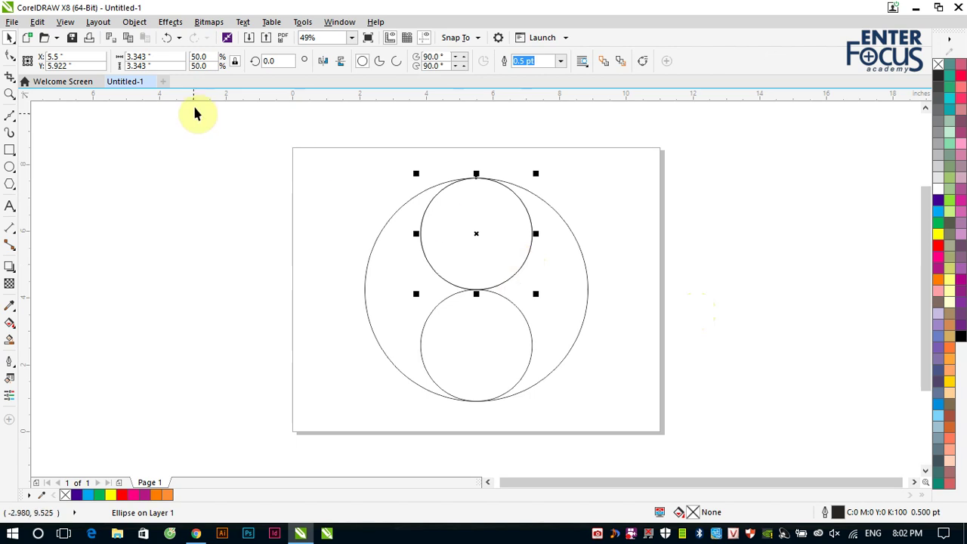
{"action": "double_click", "coordinate": [200, 57]}
{"action": "type", "text": "25"}
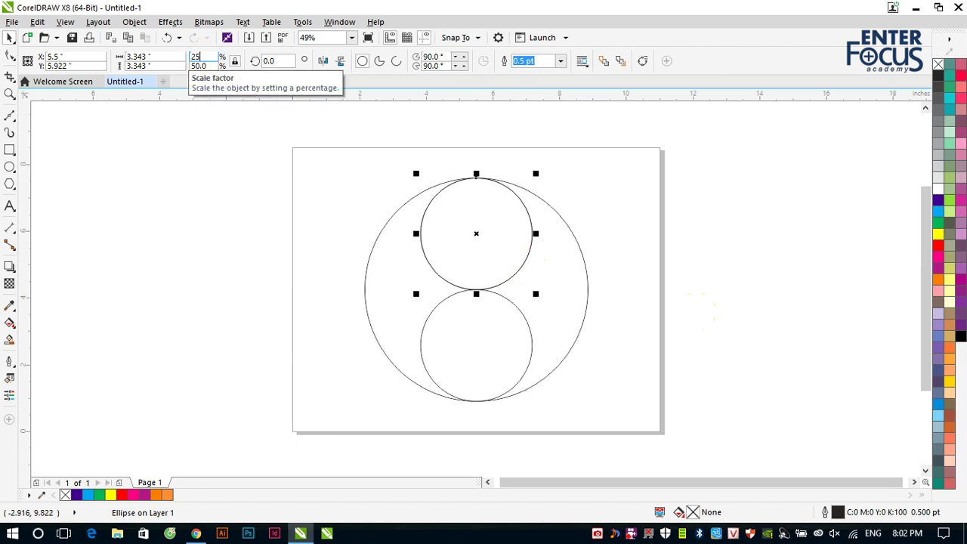
{"action": "key", "text": "Return"}
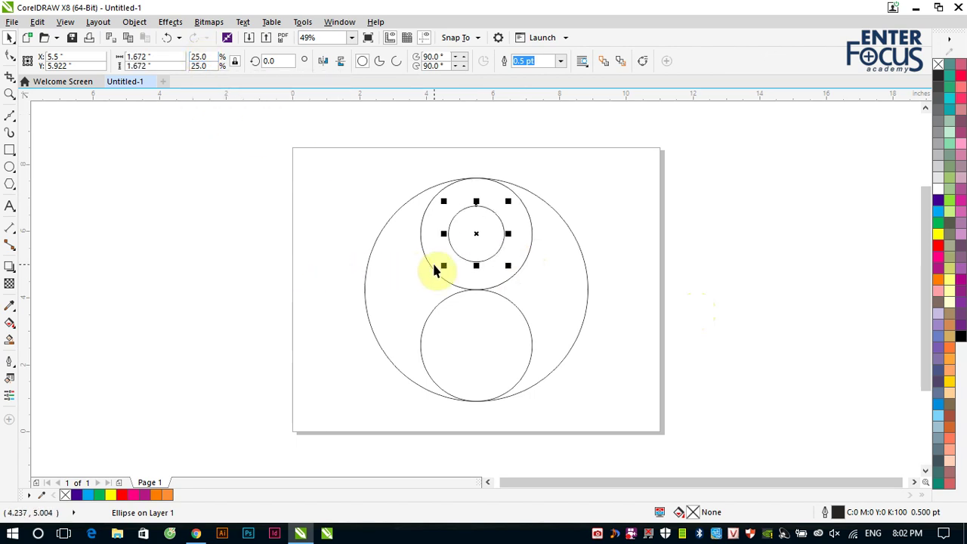
Step: Duplicate the small inner circle and align the copy to the centre of the lower half-size circle
{"action": "left_click", "coordinate": [529, 330], "text": "shift"}
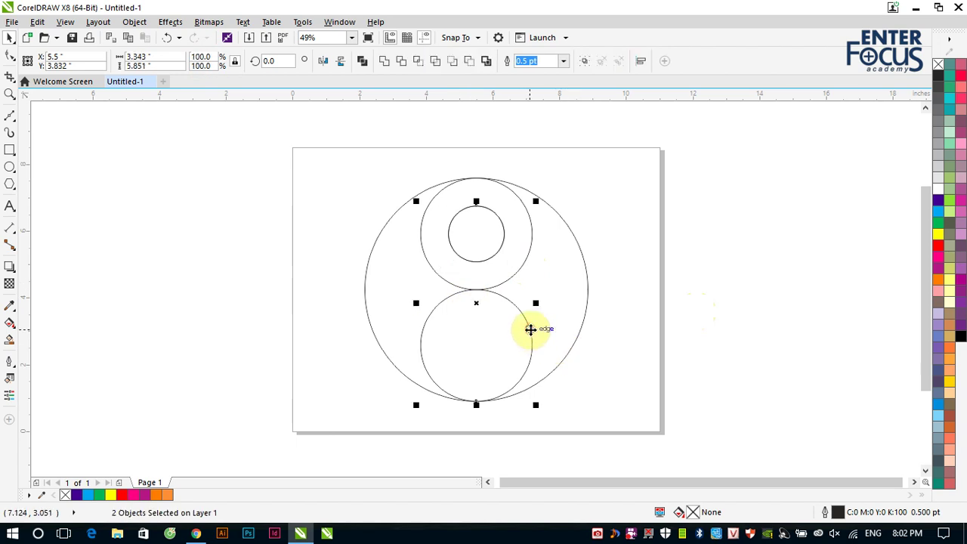
{"action": "key", "text": "e"}
{"action": "left_click", "coordinate": [690, 347]}
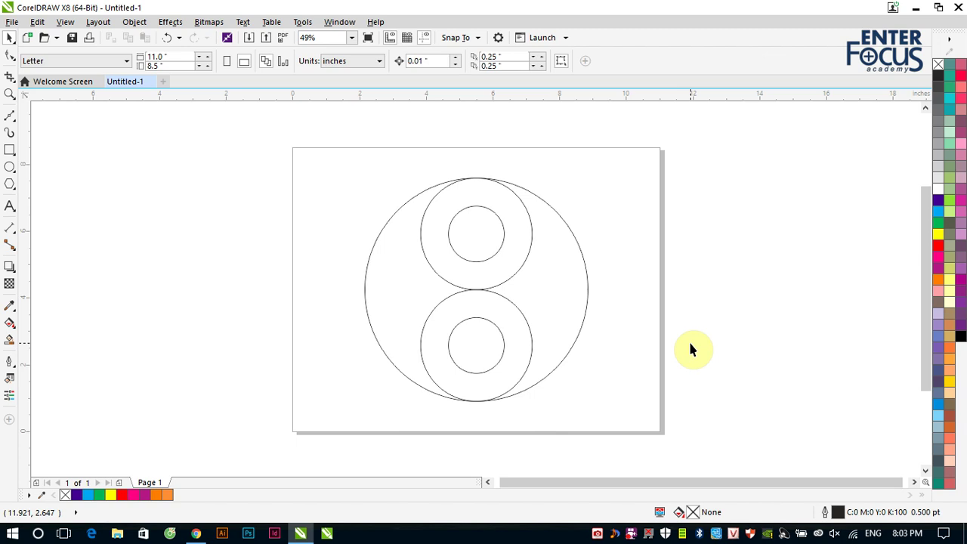
Step: Draw a tall rectangle about 3.99 by 7.22 inches, slightly overlapping the large circle's left edge
{"action": "left_click", "coordinate": [11, 150]}
{"action": "left_click_drag", "start_coordinate": [238, 155], "coordinate": [370, 396]}
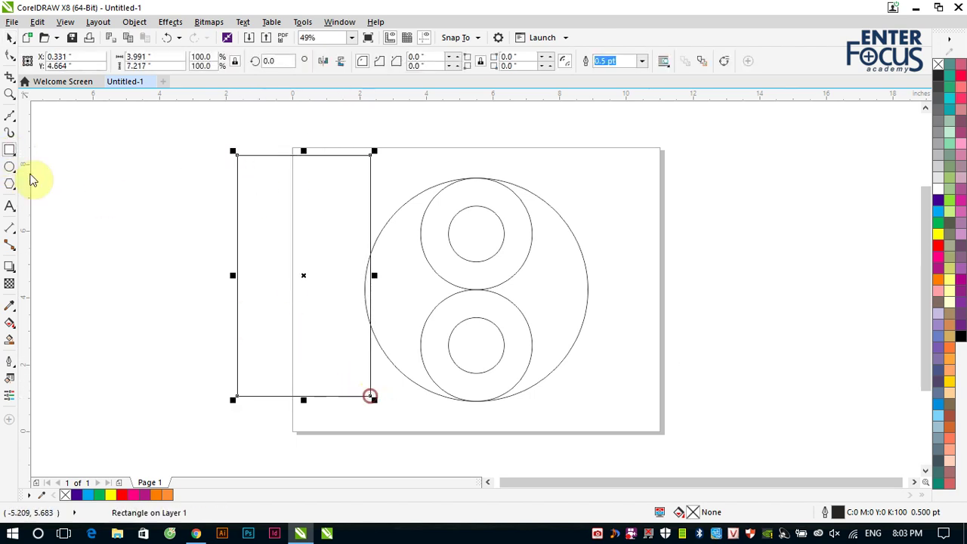
{"action": "left_click", "coordinate": [9, 37]}
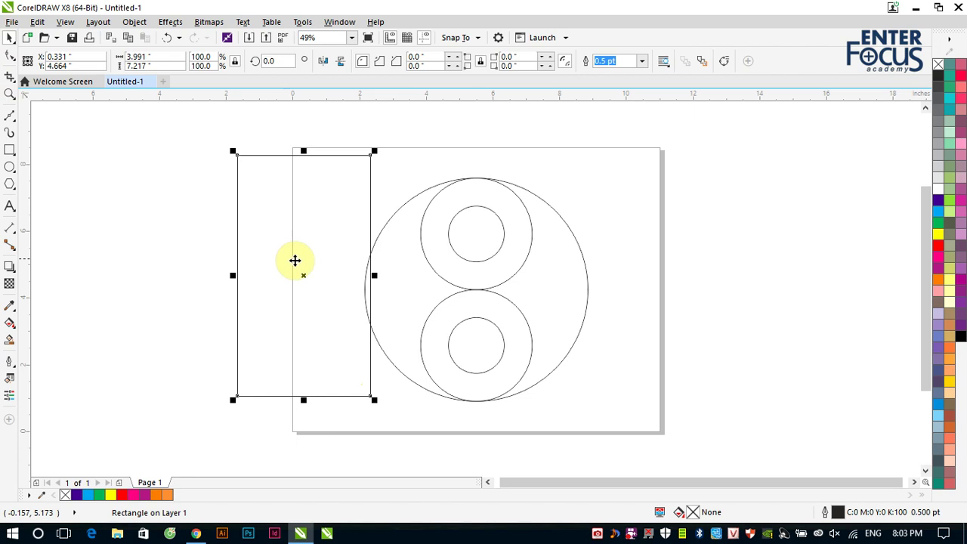
Step: Mirror a copy of the rectangle to its left so they share an edge, and select both rectangles
{"action": "left_click_drag", "start_coordinate": [371, 275], "coordinate": [159, 278]}
{"action": "right_click", "coordinate": [158, 278]}
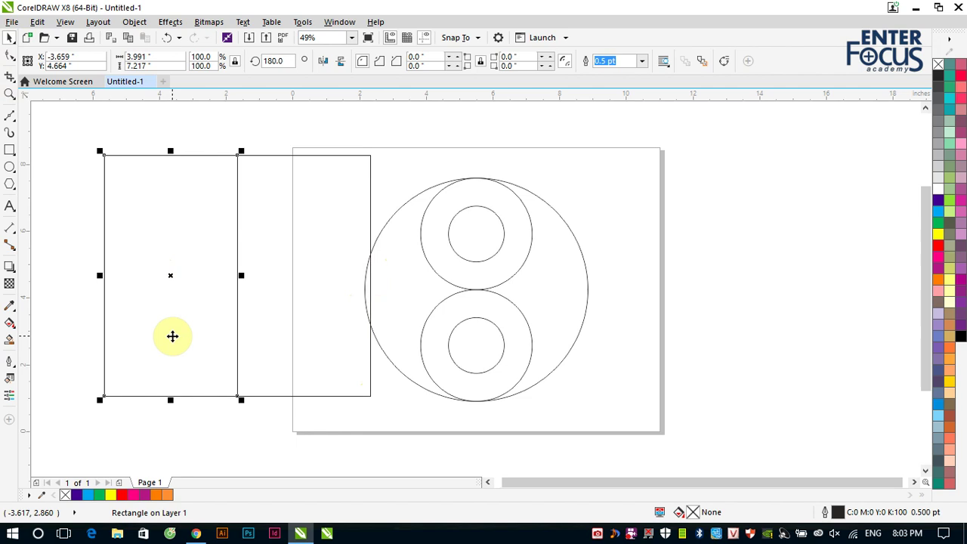
{"action": "left_click_drag", "start_coordinate": [207, 132], "coordinate": [260, 173]}
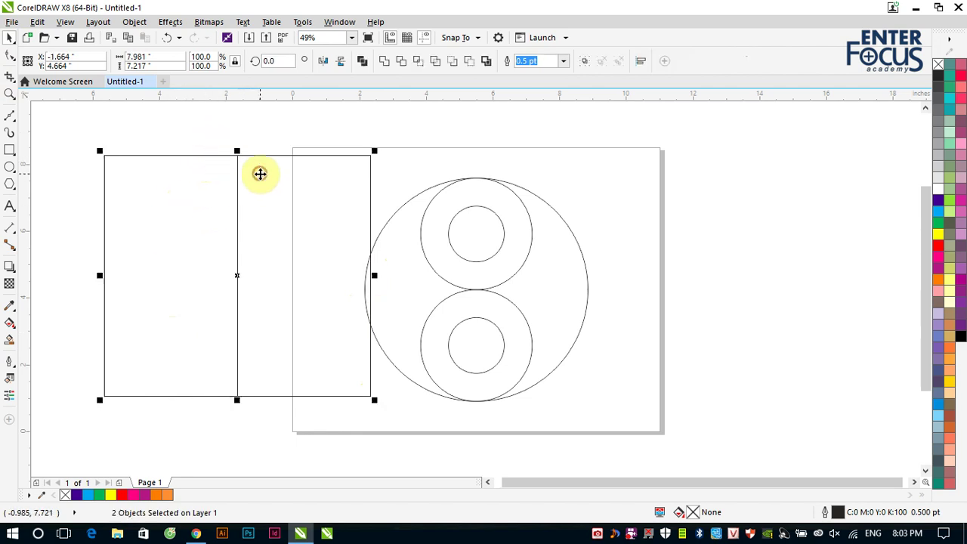
Step: Group the two adjoining rectangles and align the group's centre horizontally and vertically with the large circle's centre
{"action": "left_click", "coordinate": [586, 62]}
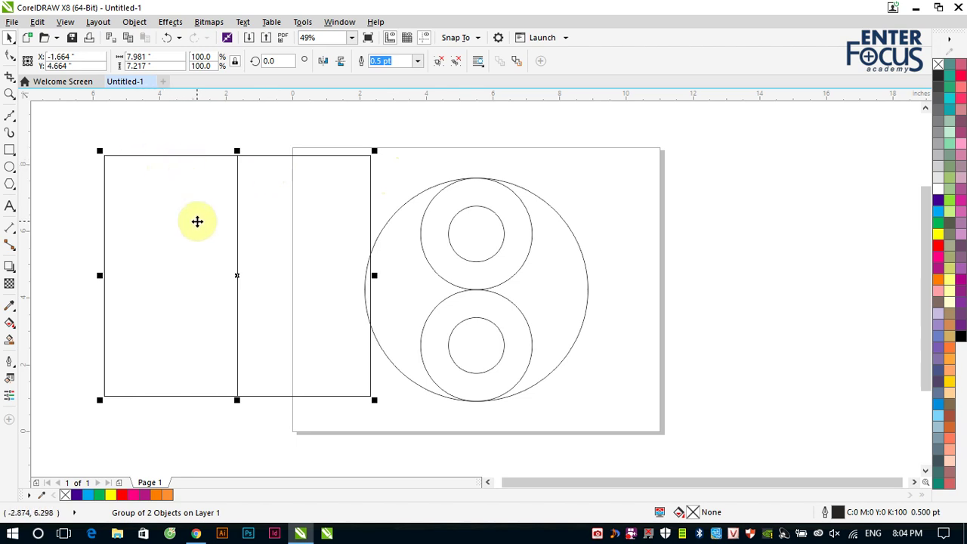
{"action": "left_click", "coordinate": [563, 218]}
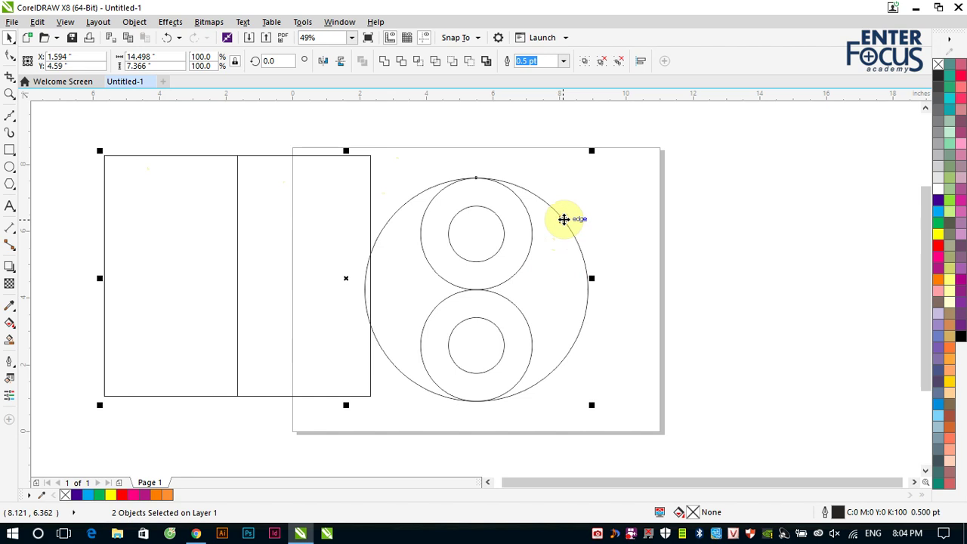
{"action": "key", "text": "e"}
{"action": "key", "text": "c"}
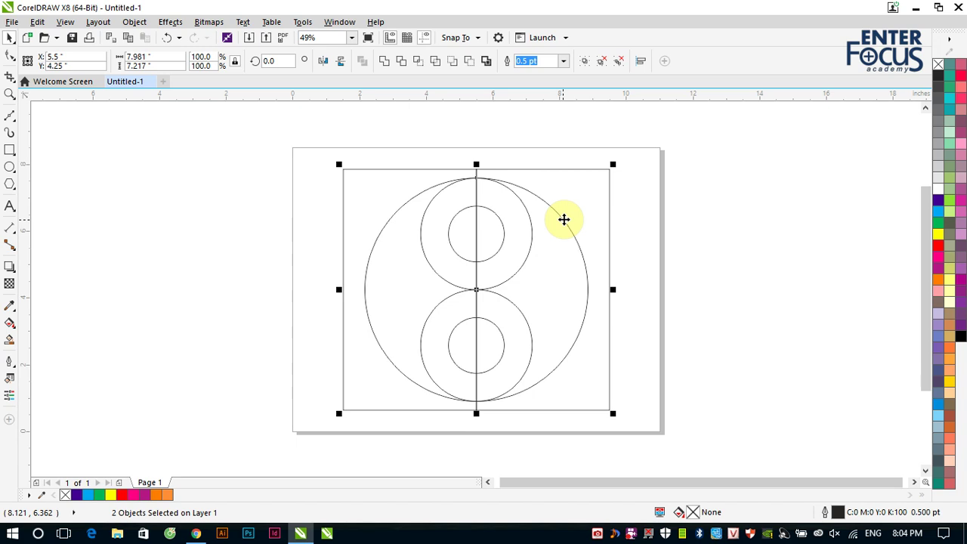
Step: Delete the left rectangle from the group and use the remaining rectangle to cut away the right half of the large circle
{"action": "left_click", "coordinate": [370, 170], "text": "ctrl"}
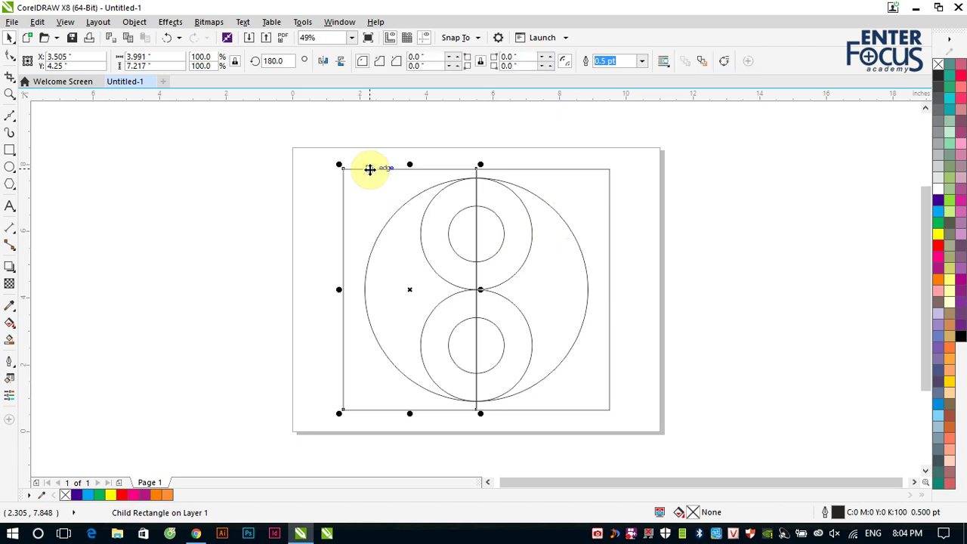
{"action": "key", "text": "Delete"}
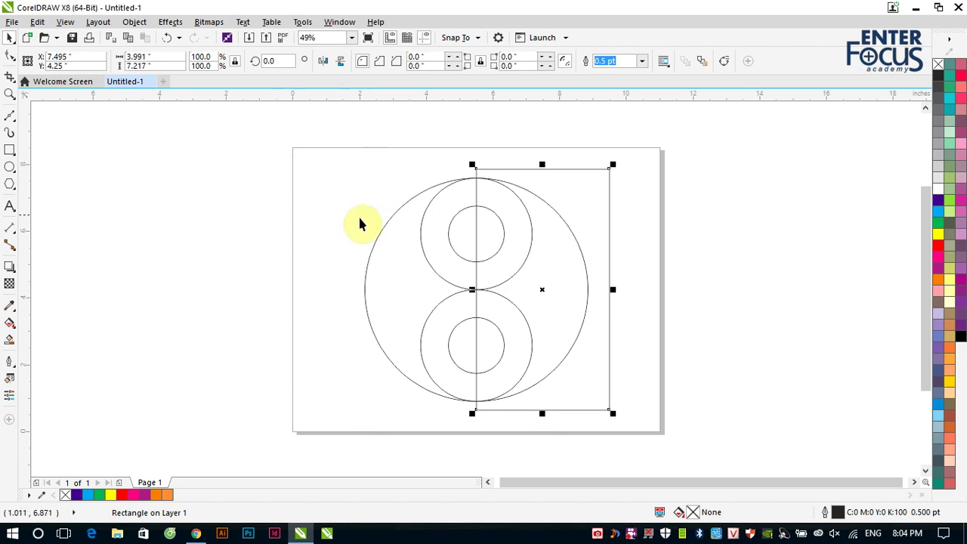
{"action": "left_click", "coordinate": [378, 245], "text": "shift"}
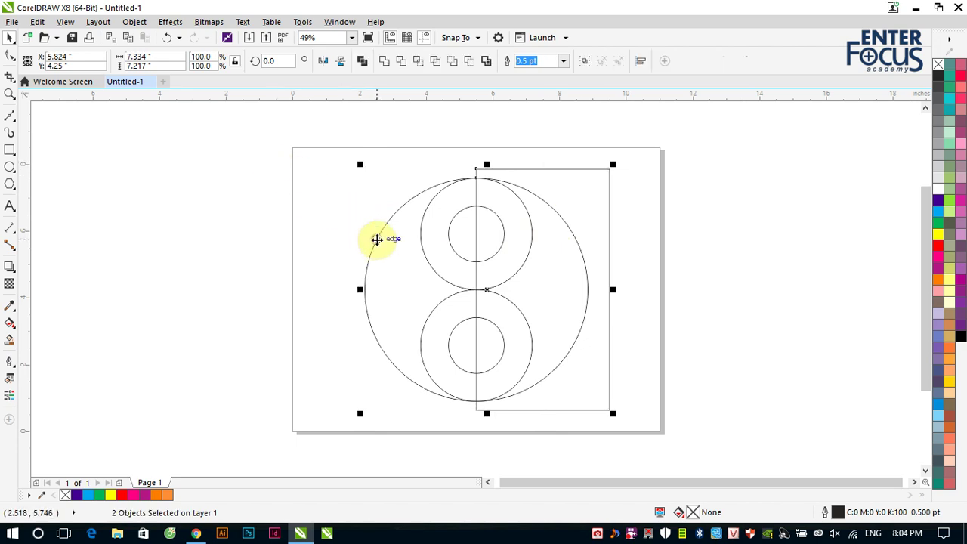
{"action": "left_click", "coordinate": [468, 67]}
{"action": "left_click", "coordinate": [639, 214]}
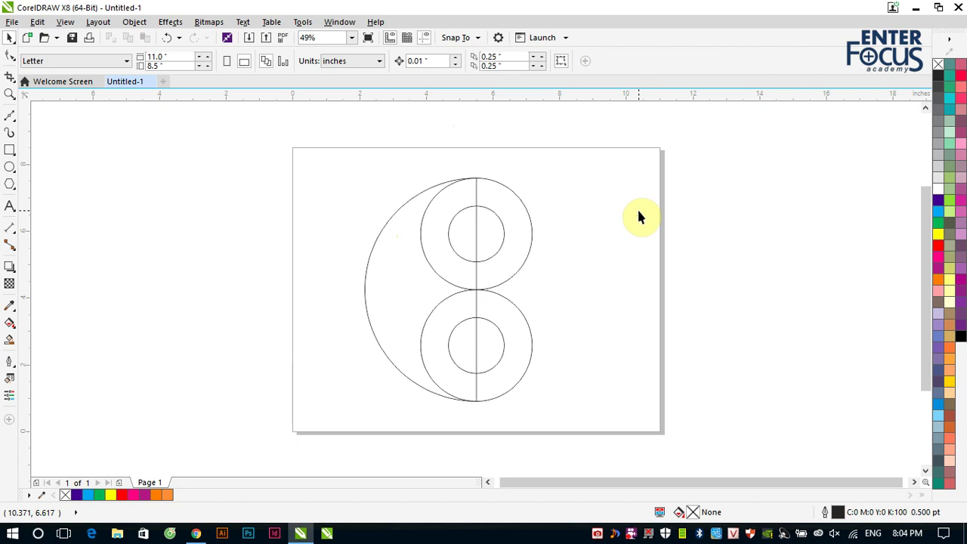
{"action": "left_click", "coordinate": [574, 228]}
Step: Mirror a copy of the left half-circle to its right so the two halves form a full circle
{"action": "left_click", "coordinate": [365, 304]}
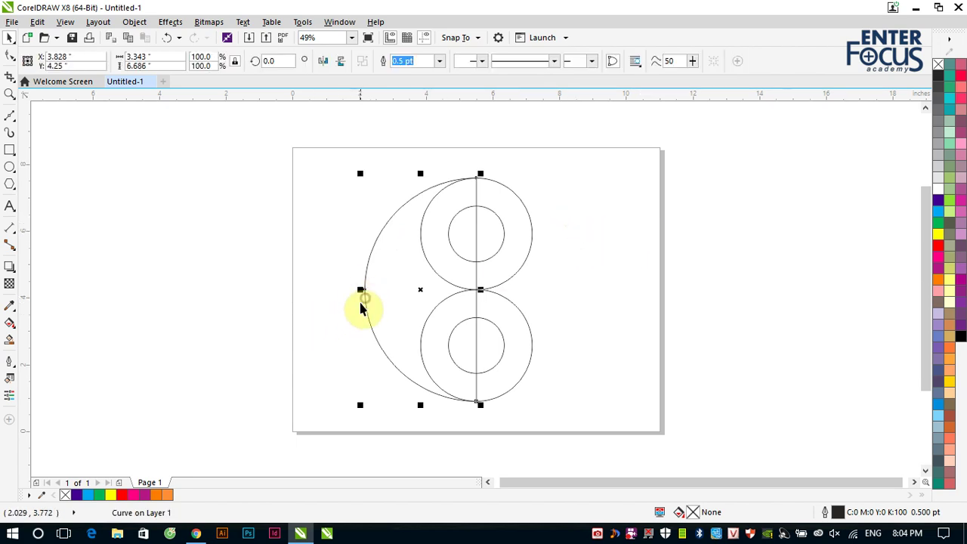
{"action": "left_click_drag", "start_coordinate": [361, 288], "coordinate": [524, 295]}
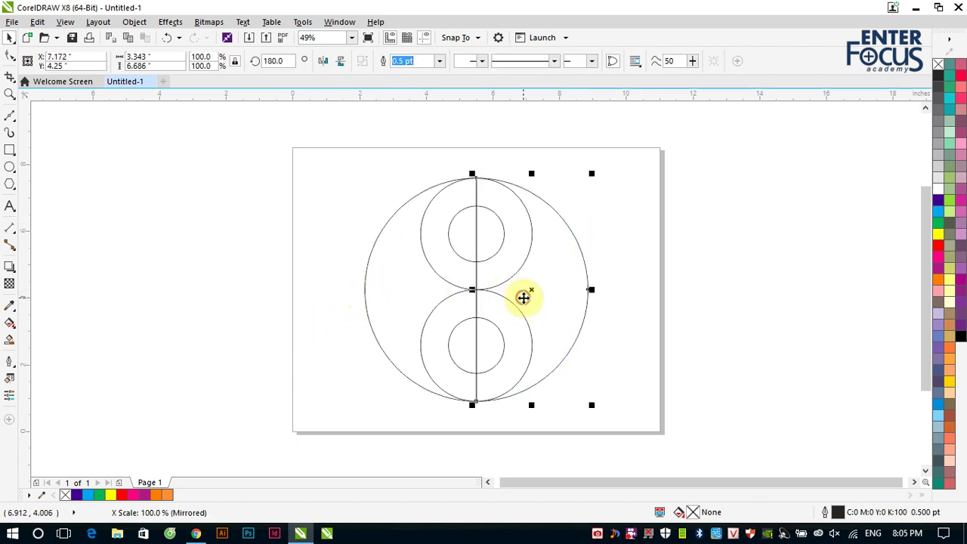
{"action": "left_click", "coordinate": [631, 305]}
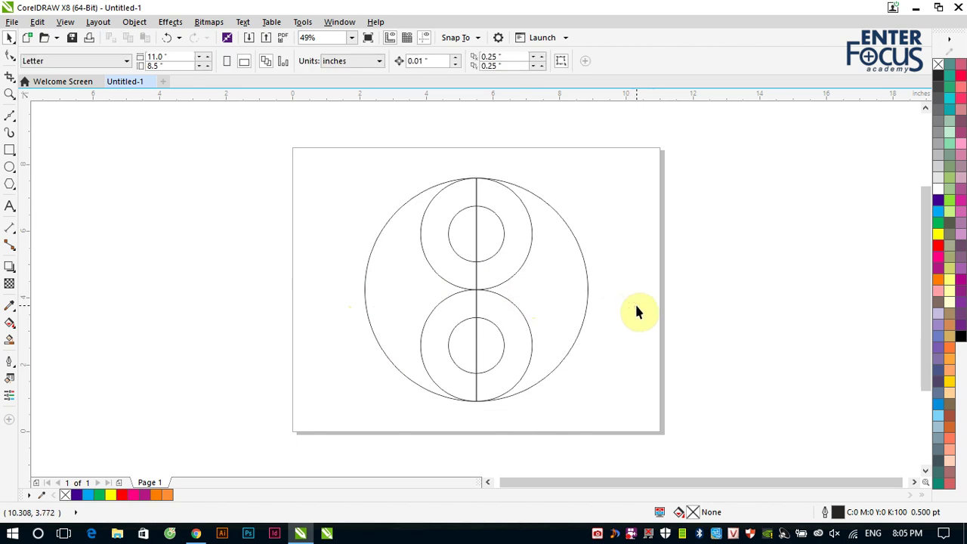
Step: Trim the left half-circle with the upper half-size circle
{"action": "left_click", "coordinate": [443, 257]}
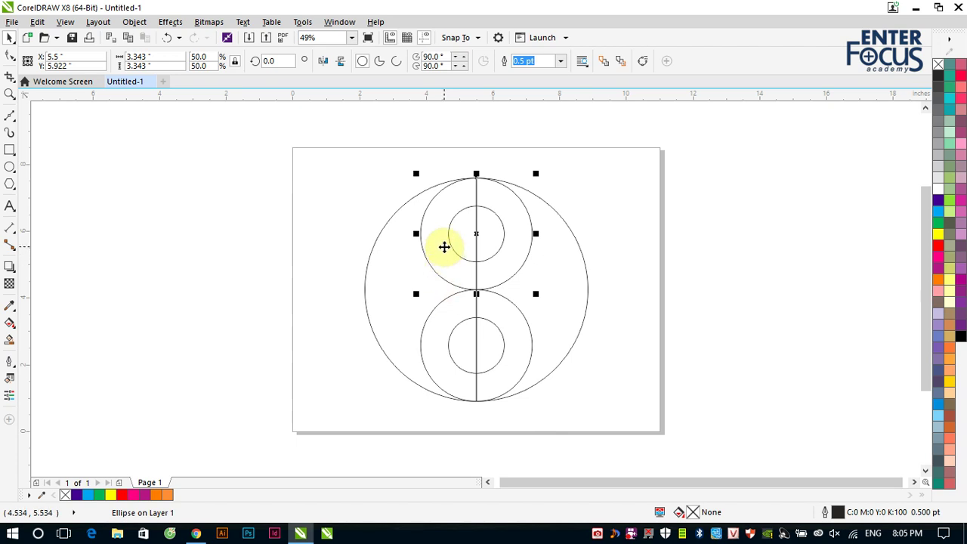
{"action": "left_click", "coordinate": [375, 254], "text": "shift"}
{"action": "left_click", "coordinate": [401, 62]}
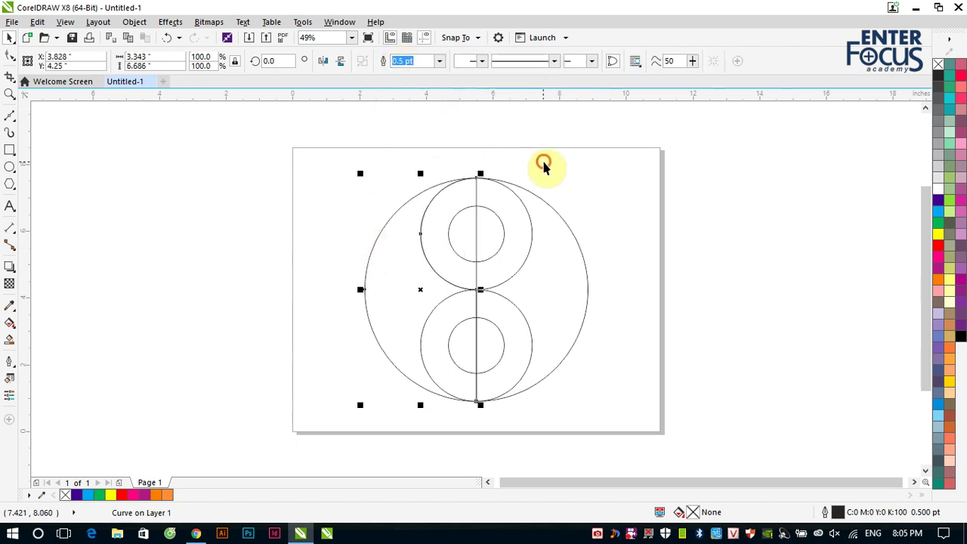
{"action": "left_click", "coordinate": [542, 162]}
Step: Weld the upper half-size circle to the right half-circle
{"action": "left_click", "coordinate": [443, 205]}
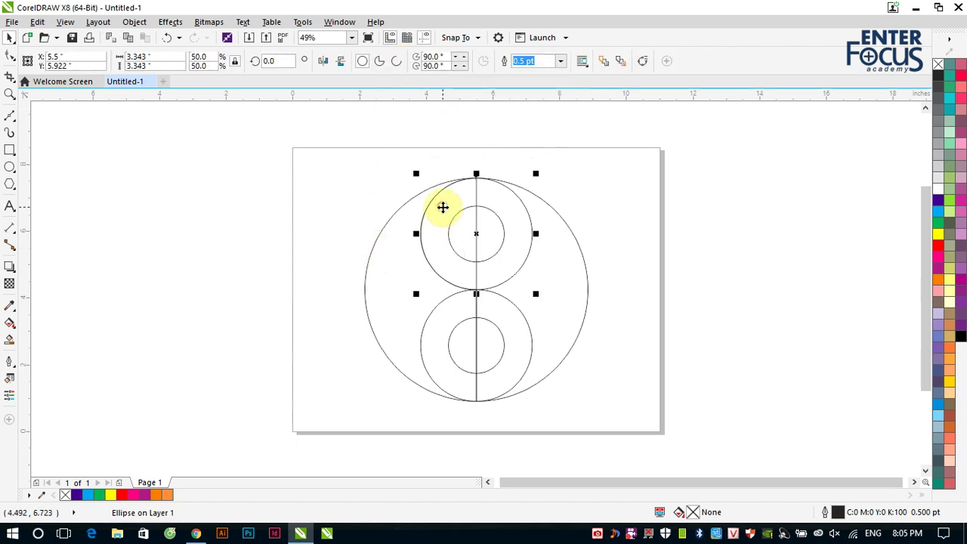
{"action": "left_click", "coordinate": [581, 250], "text": "shift"}
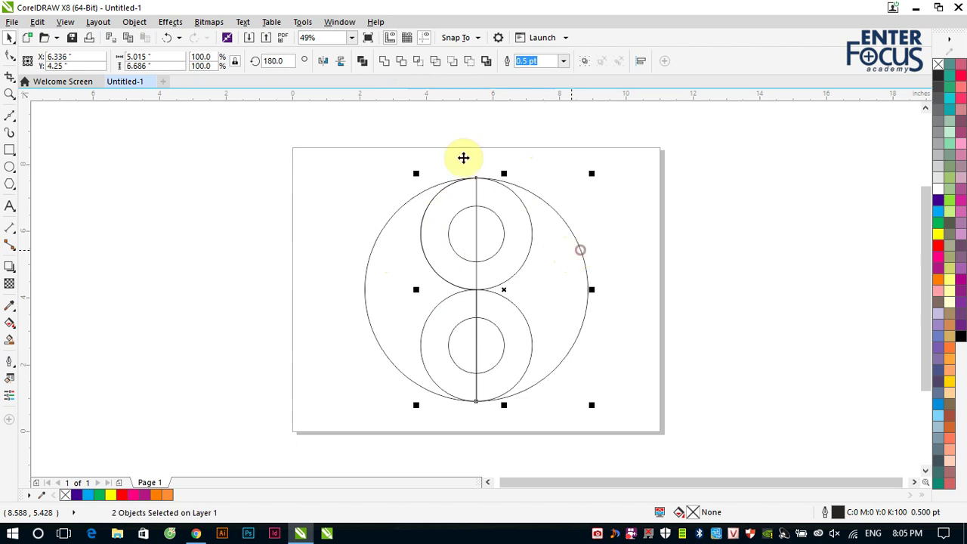
{"action": "left_click", "coordinate": [385, 61]}
{"action": "left_click", "coordinate": [662, 160]}
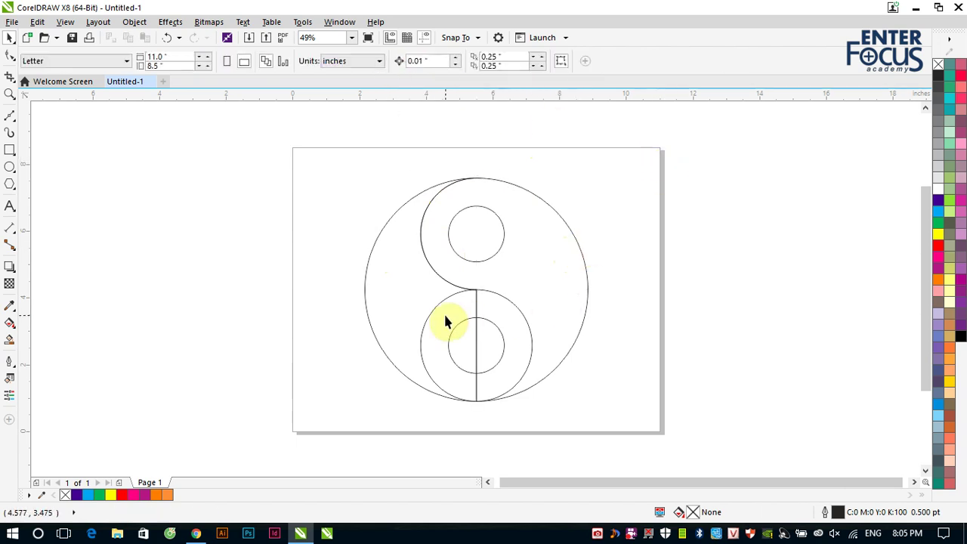
Step: Trim the right-hand shape with the lower half-size circle
{"action": "left_click", "coordinate": [445, 316]}
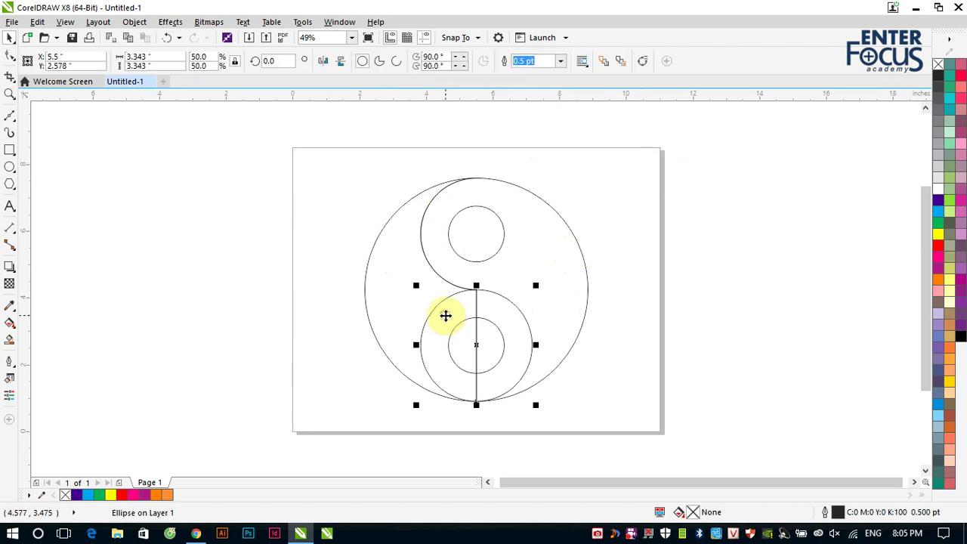
{"action": "left_click", "coordinate": [588, 301]}
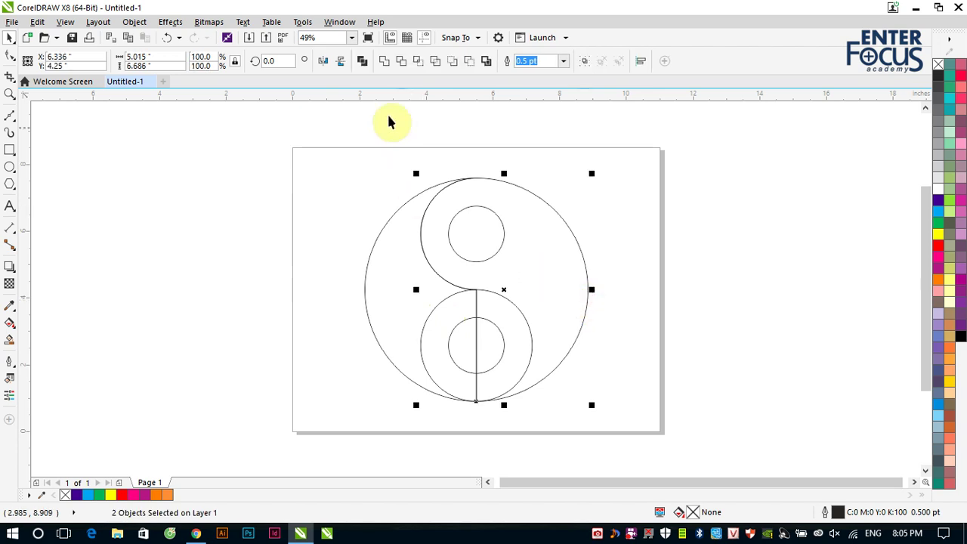
{"action": "left_click", "coordinate": [398, 60]}
{"action": "left_click", "coordinate": [634, 194]}
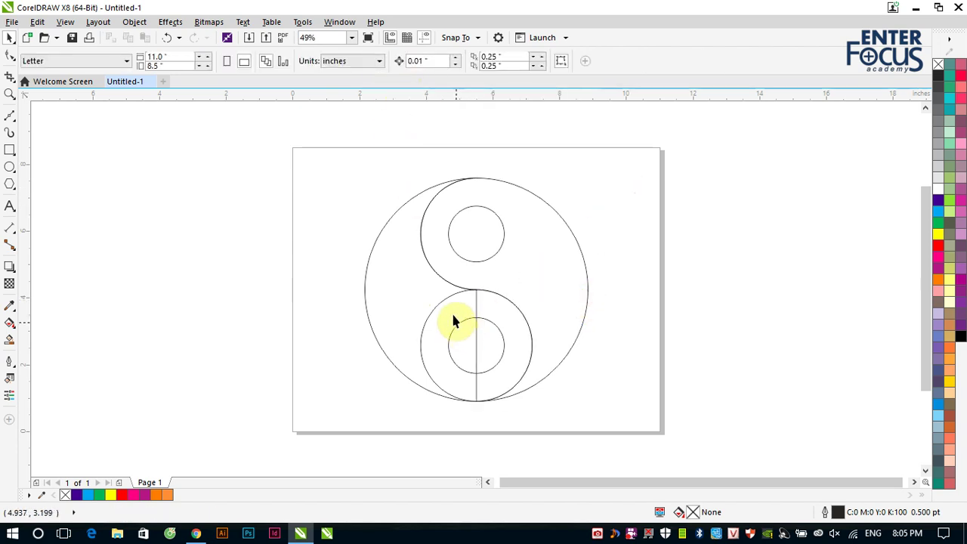
Step: Weld the lower half-size circle to the left-hand shape to complete the S-shaped division
{"action": "left_click", "coordinate": [422, 325]}
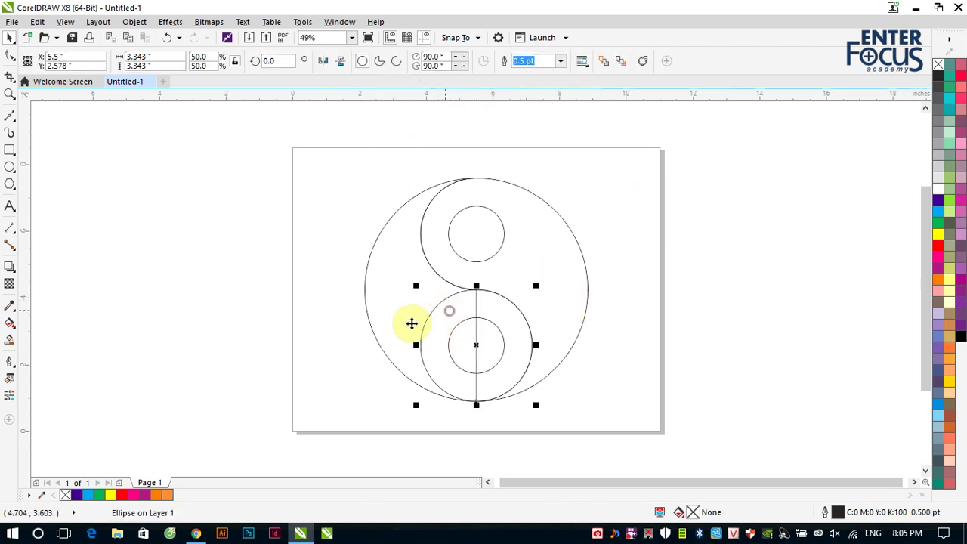
{"action": "left_click", "coordinate": [365, 316], "text": "shift"}
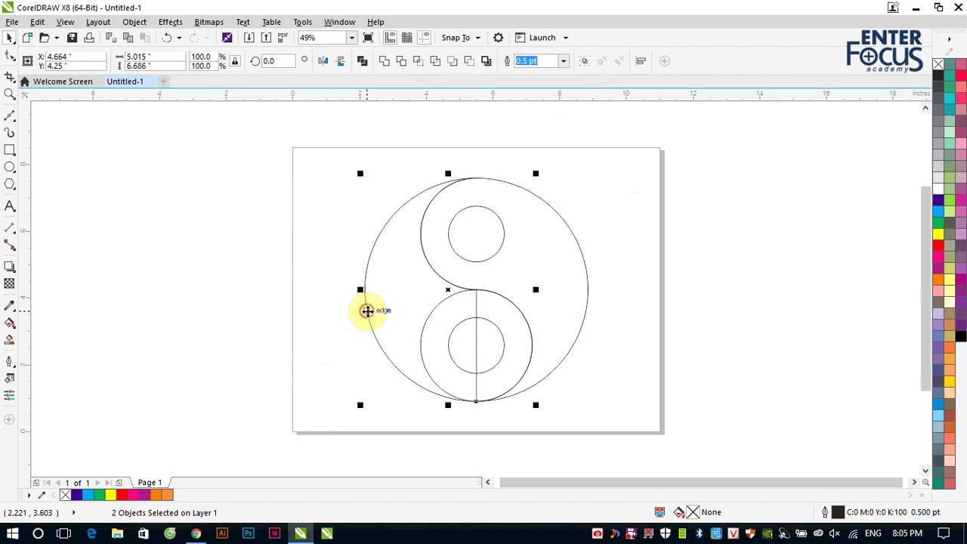
{"action": "left_click", "coordinate": [387, 62]}
{"action": "left_click", "coordinate": [699, 195]}
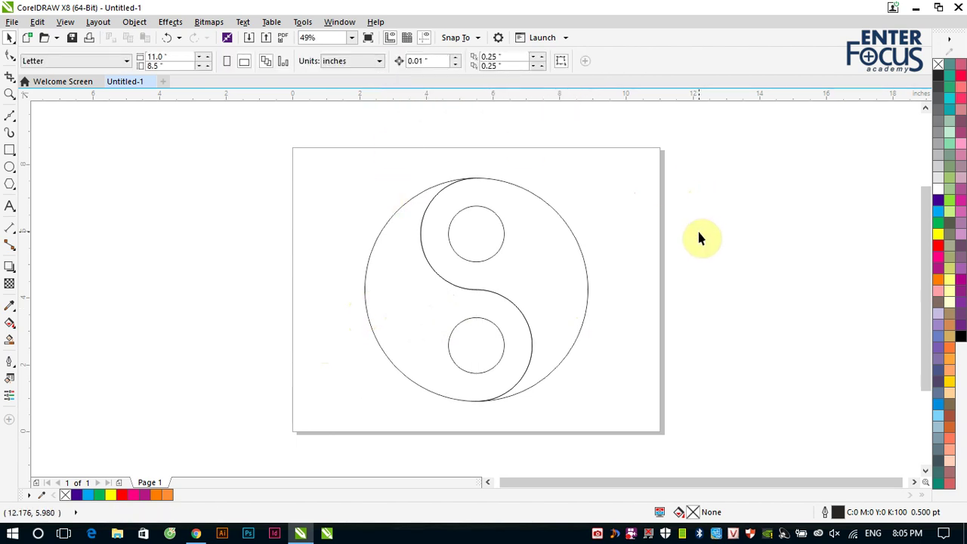
Step: Fill the upper small circle and the left-hand teardrop shape with red
{"action": "left_click_drag", "start_coordinate": [425, 145], "coordinate": [538, 277]}
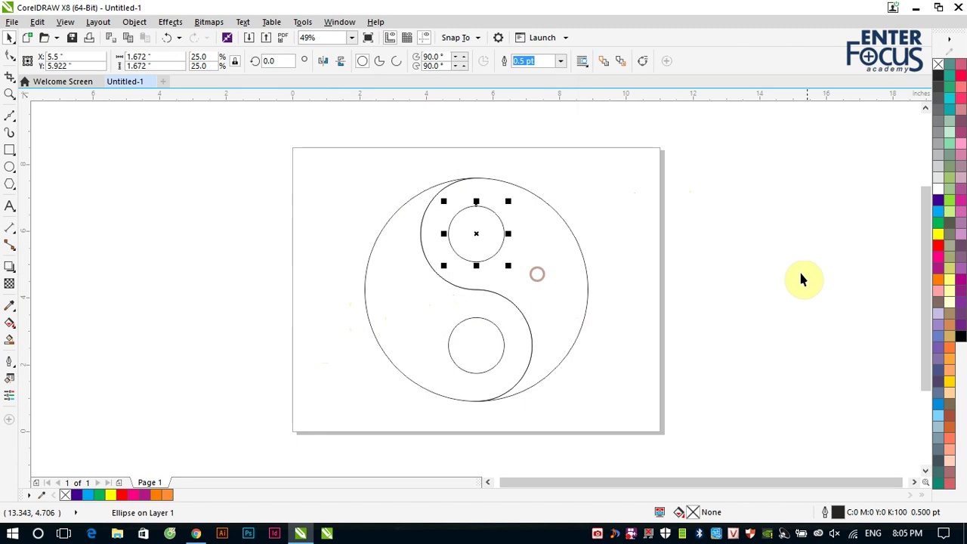
{"action": "left_click", "coordinate": [938, 246]}
{"action": "left_click", "coordinate": [384, 349]}
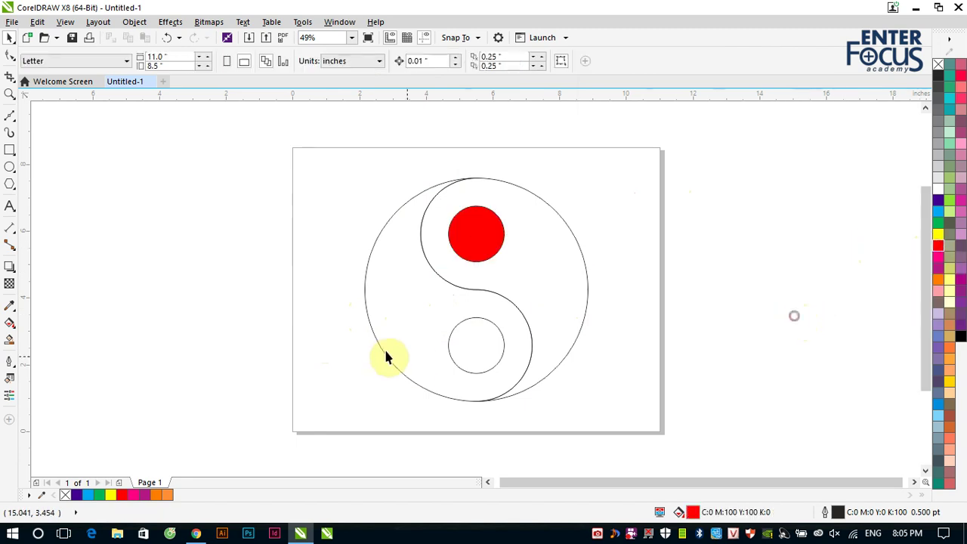
{"action": "left_click", "coordinate": [378, 348]}
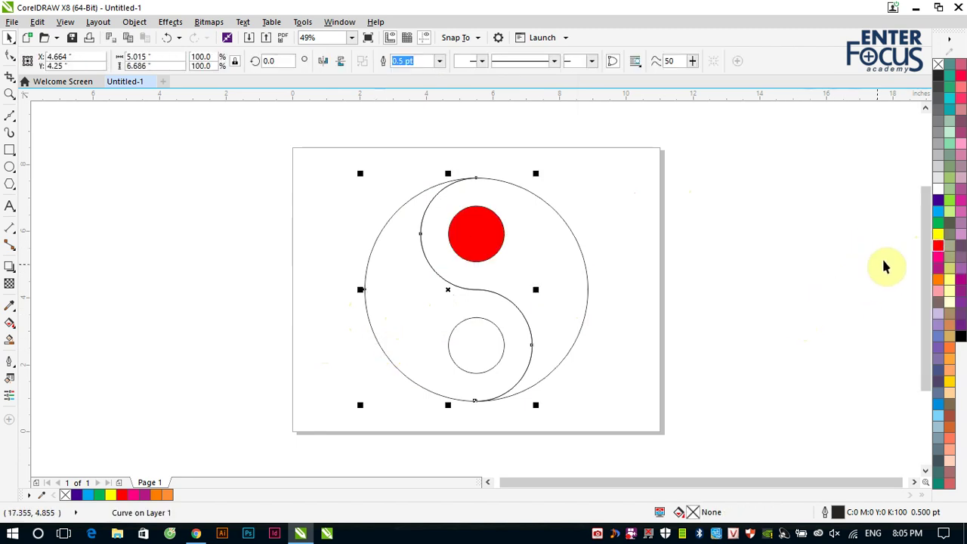
{"action": "left_click", "coordinate": [596, 410]}
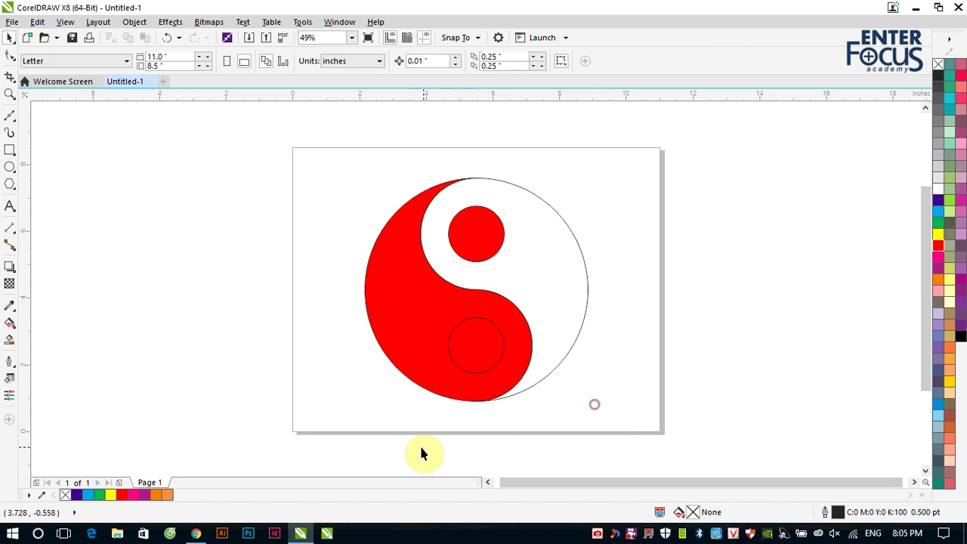
Step: Fill the lower small circle and the right-hand teardrop shape with black
{"action": "left_click_drag", "start_coordinate": [421, 447], "coordinate": [525, 299]}
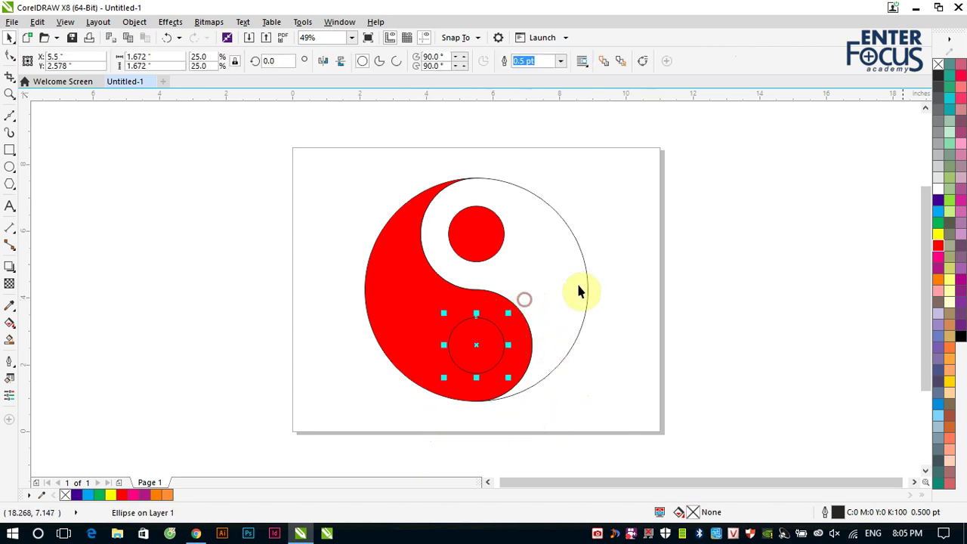
{"action": "left_click", "coordinate": [938, 75]}
{"action": "left_click", "coordinate": [795, 170]}
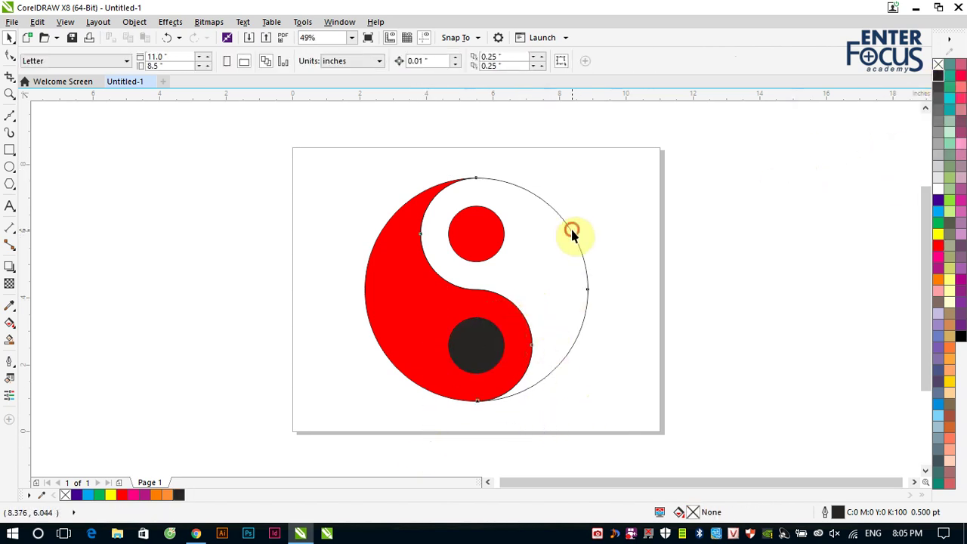
{"action": "left_click", "coordinate": [571, 234]}
{"action": "key", "text": "ctrl+r"}
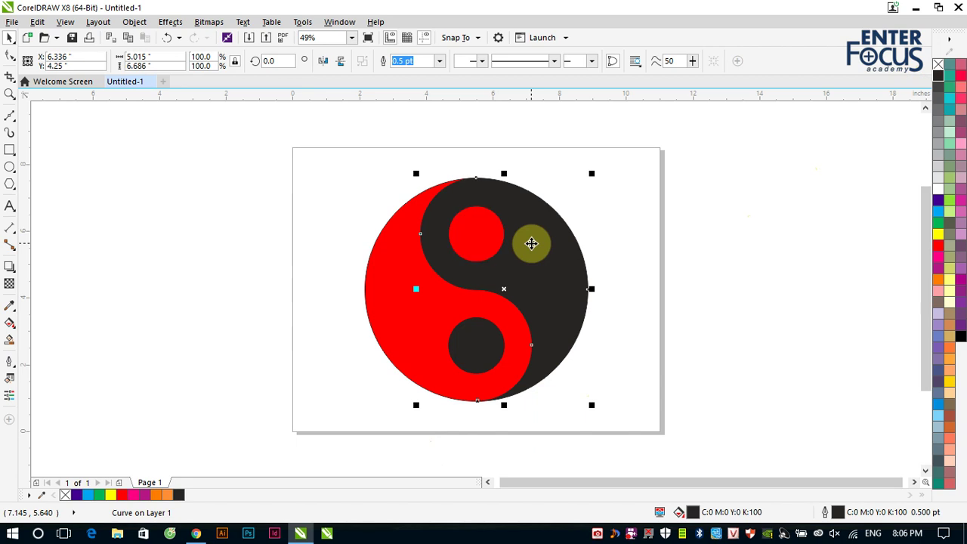
Step: Group all four parts of the coloured symbol and move the group off the page, to its left
{"action": "mouse_move", "coordinate": [313, 141]}
{"action": "left_mouse_down"}
{"action": "mouse_move", "coordinate": [615, 385]}
{"action": "mouse_move", "coordinate": [647, 436]}
{"action": "left_mouse_up"}
{"action": "left_click", "coordinate": [585, 61]}
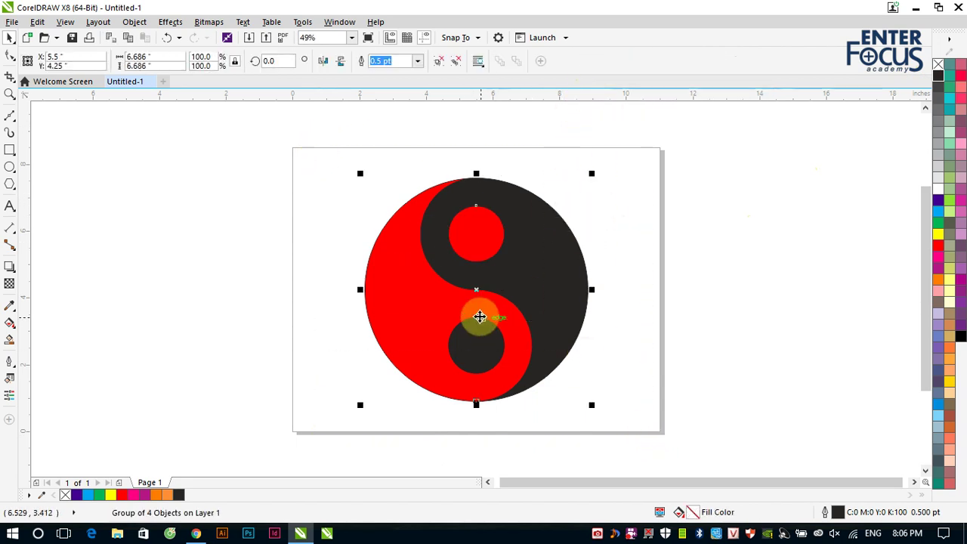
{"action": "left_click_drag", "start_coordinate": [477, 292], "coordinate": [138, 301]}
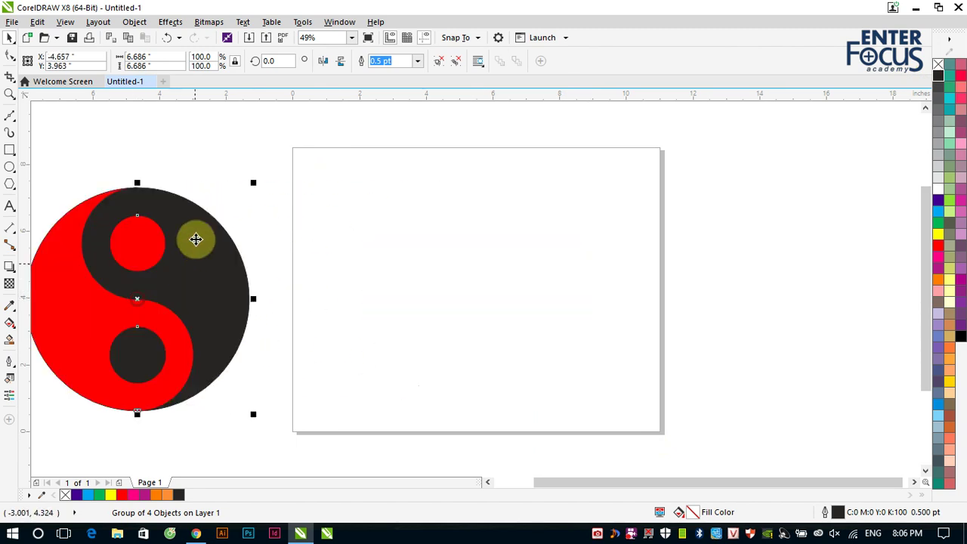
{"action": "left_click", "coordinate": [488, 484]}
{"action": "left_click_drag", "start_coordinate": [340, 321], "coordinate": [291, 317]}
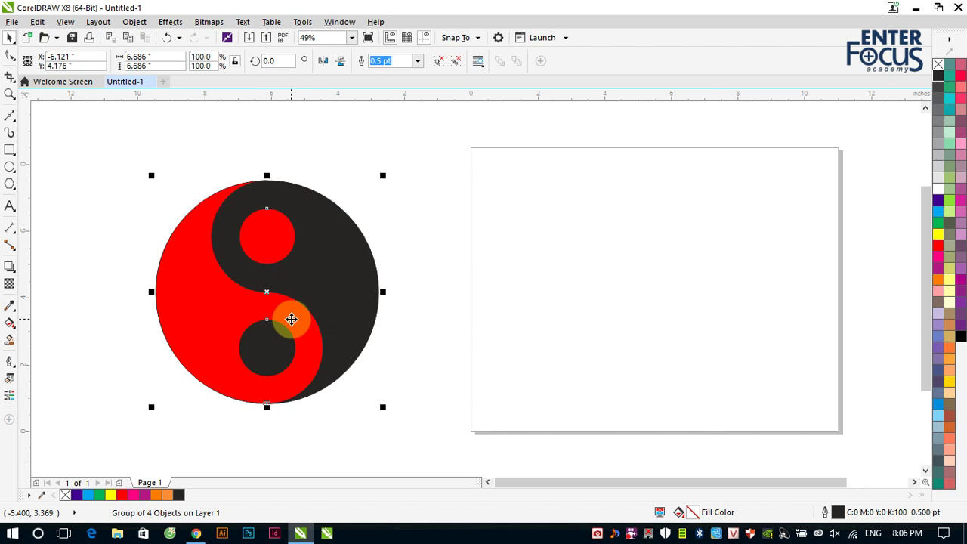
Step: Draw a circle about 7.05 inches in diameter on the empty page and move it slightly up and left
{"action": "left_click", "coordinate": [10, 167]}
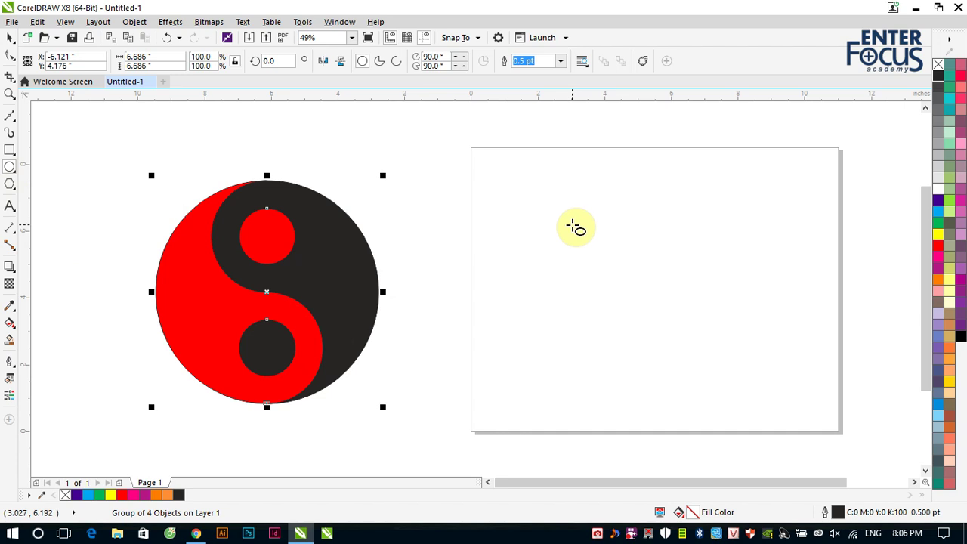
{"action": "left_click_drag", "start_coordinate": [559, 182], "coordinate": [798, 421]}
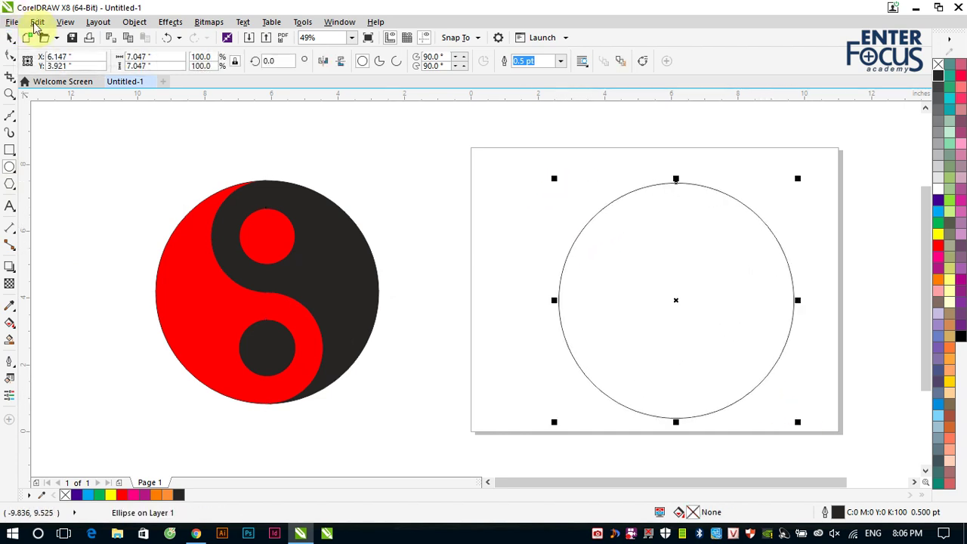
{"action": "left_click", "coordinate": [7, 39]}
{"action": "left_click", "coordinate": [431, 125]}
{"action": "left_click_drag", "start_coordinate": [703, 264], "coordinate": [697, 257]}
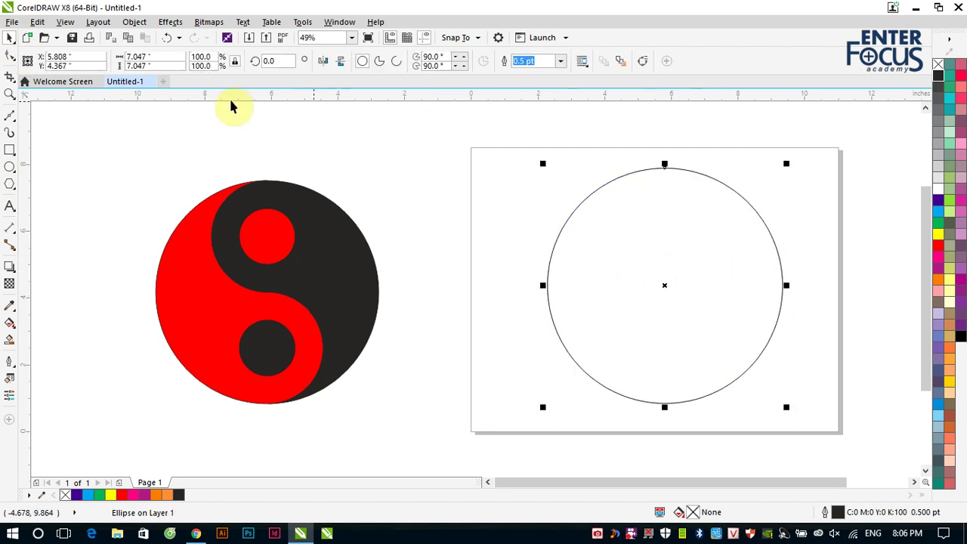
Step: Make a copy of the large circle scaled to 50% and align it with the large circle's top edge
{"action": "left_click", "coordinate": [200, 56]}
{"action": "type", "text": "50"}
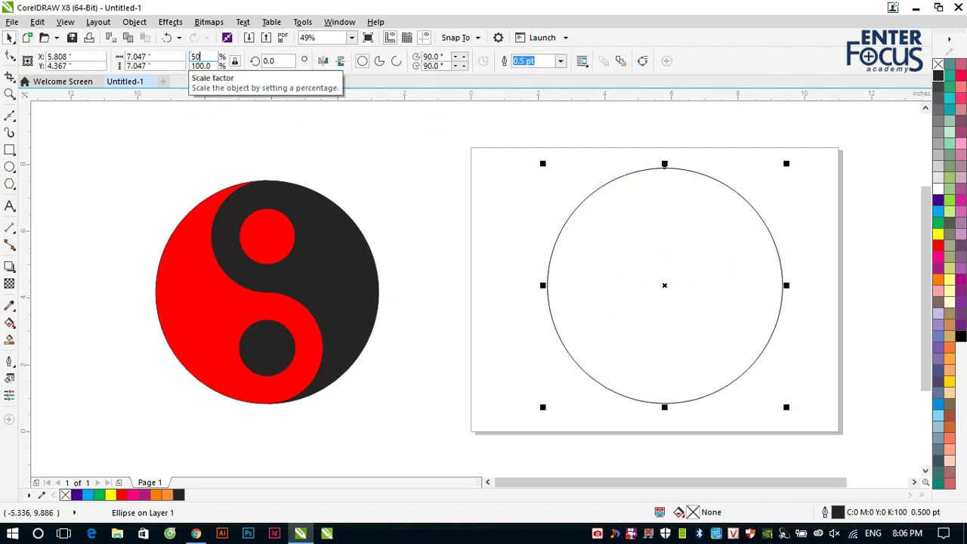
{"action": "key", "text": "Return"}
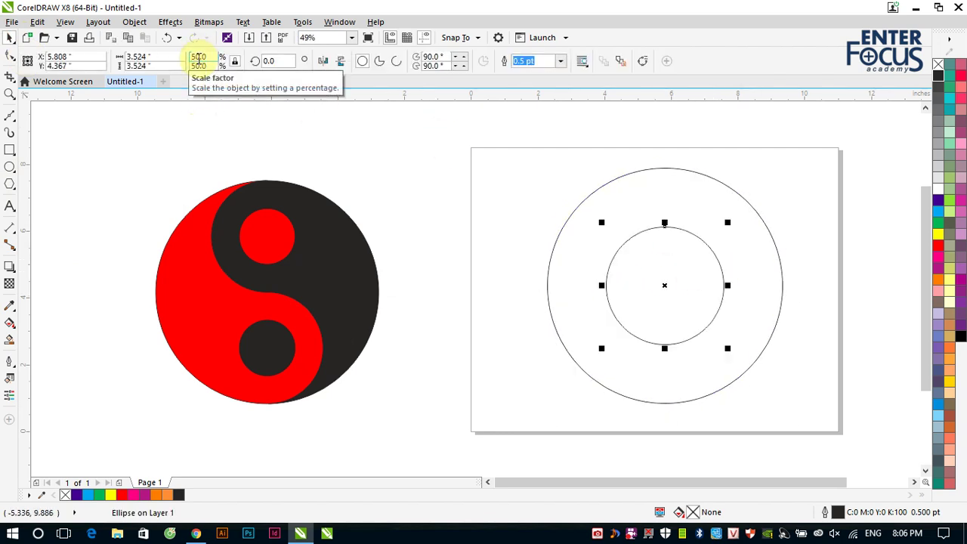
{"action": "left_click", "coordinate": [601, 187]}
{"action": "key", "text": "t"}
{"action": "left_click", "coordinate": [821, 220]}
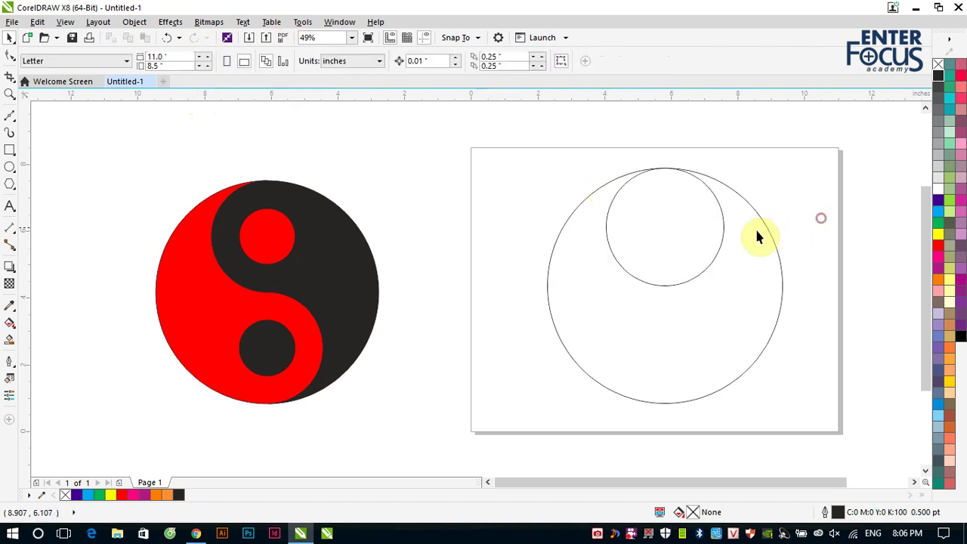
Step: Add a concentric copy inside the upper half-size circle with the scale factor set to 25%
{"action": "left_click", "coordinate": [725, 231]}
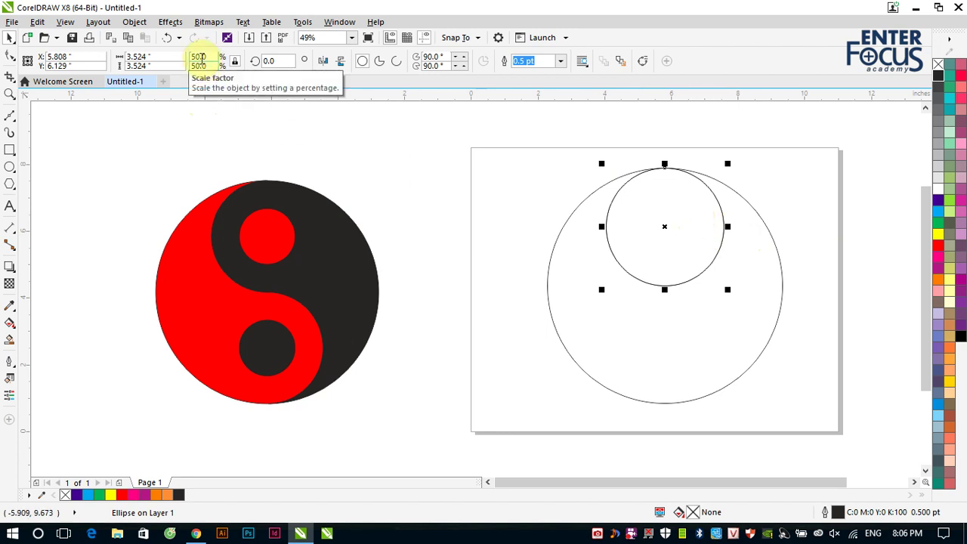
{"action": "double_click", "coordinate": [199, 58]}
{"action": "type", "text": "25"}
{"action": "key", "text": "Return"}
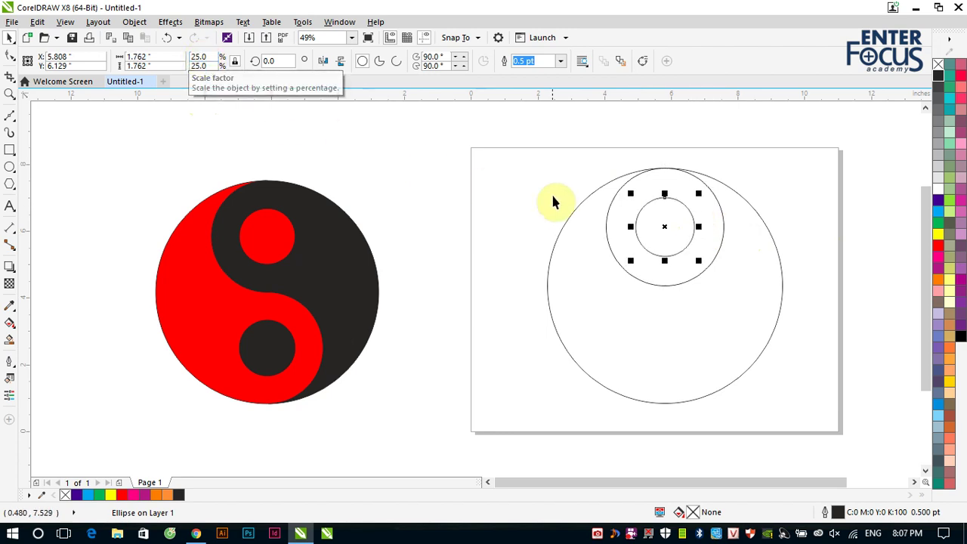
Step: Create a vertically mirrored copy of the two upper inner circles directly below them, filling the large circle's lower half
{"action": "left_click_drag", "start_coordinate": [577, 144], "coordinate": [748, 304]}
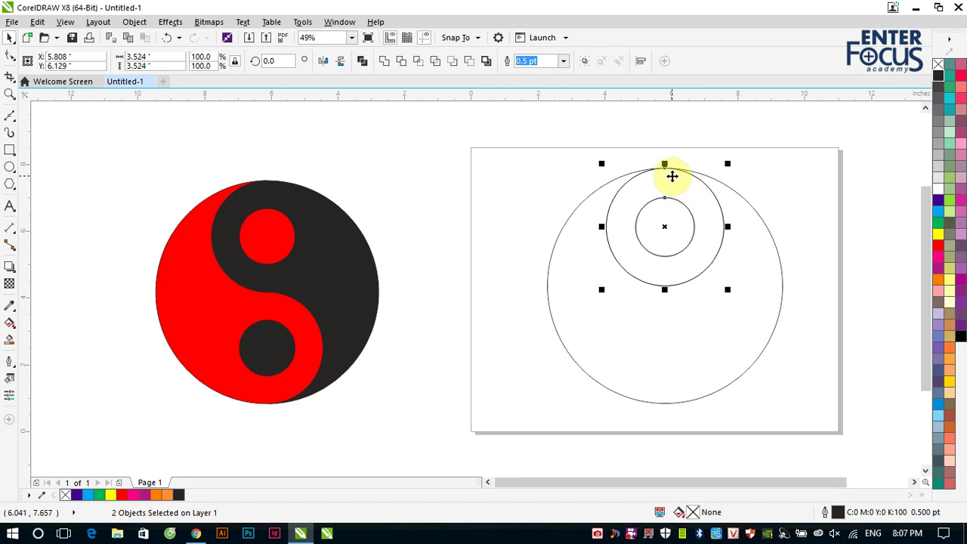
{"action": "left_click_drag", "start_coordinate": [666, 160], "coordinate": [663, 345]}
{"action": "right_click", "coordinate": [663, 346]}
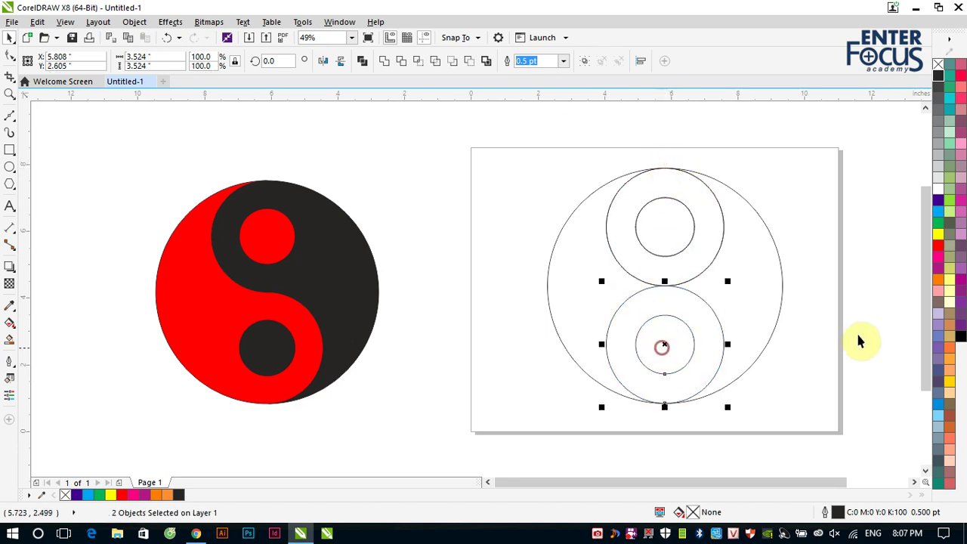
{"action": "left_click", "coordinate": [861, 322]}
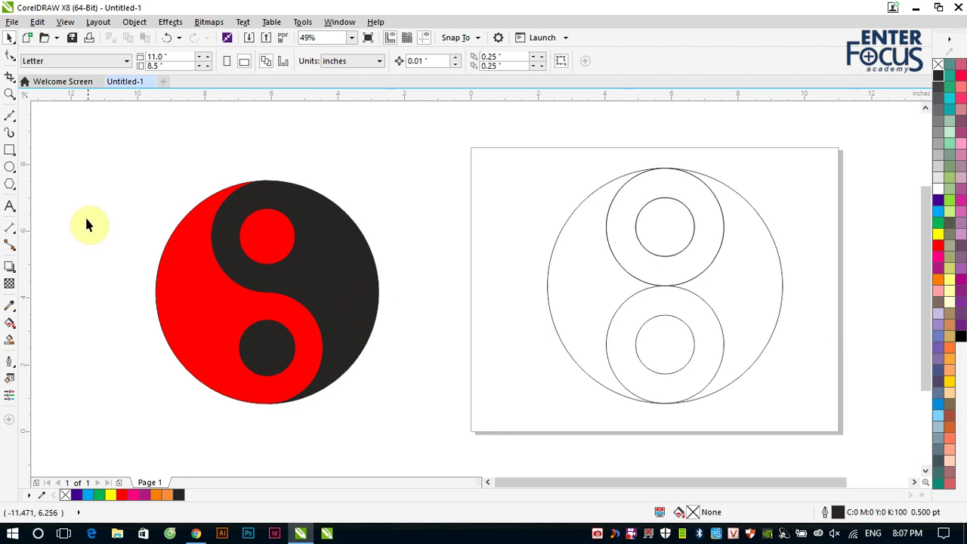
Step: Draw a vertical 2-point line about 9.64 inches long between the coloured symbol and the page
{"action": "left_click", "coordinate": [10, 115]}
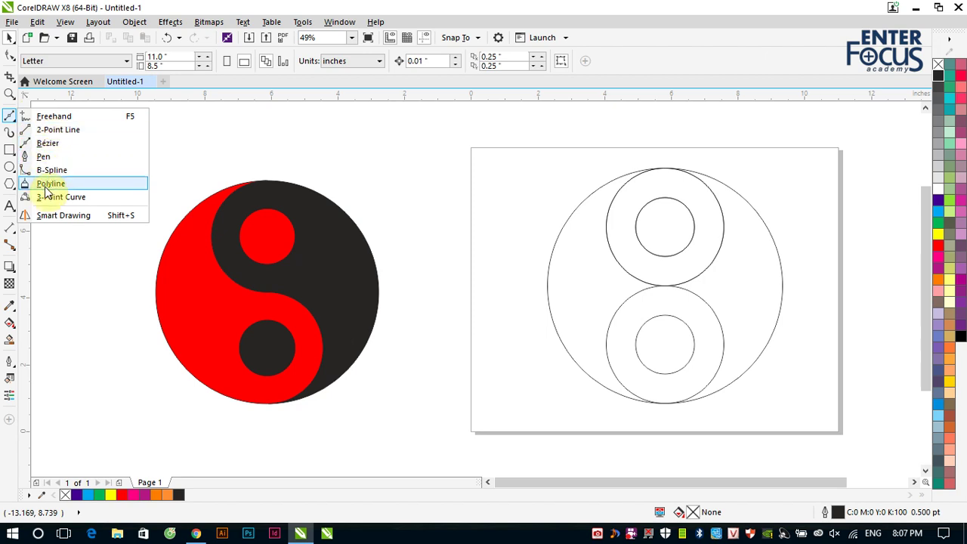
{"action": "left_click", "coordinate": [61, 130]}
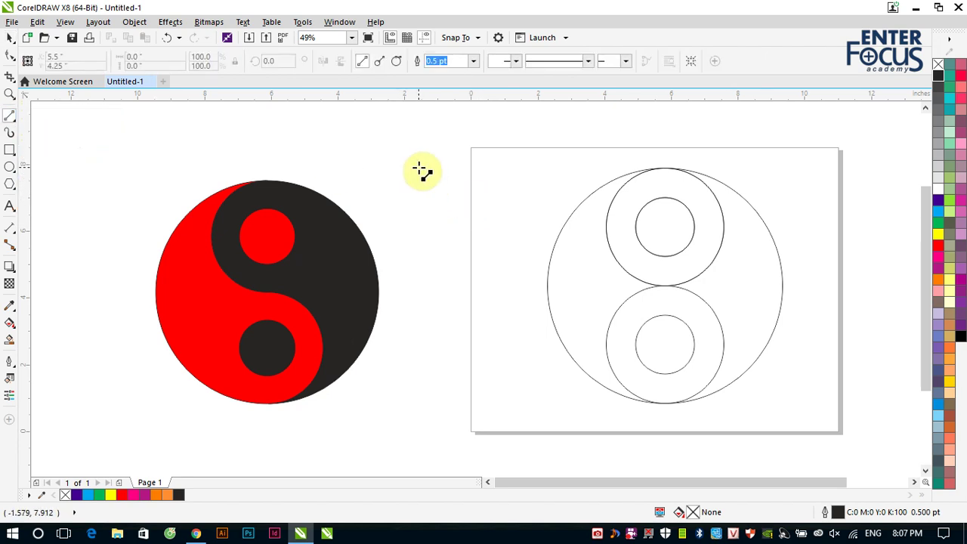
{"action": "left_click_drag", "start_coordinate": [428, 129], "coordinate": [441, 454]}
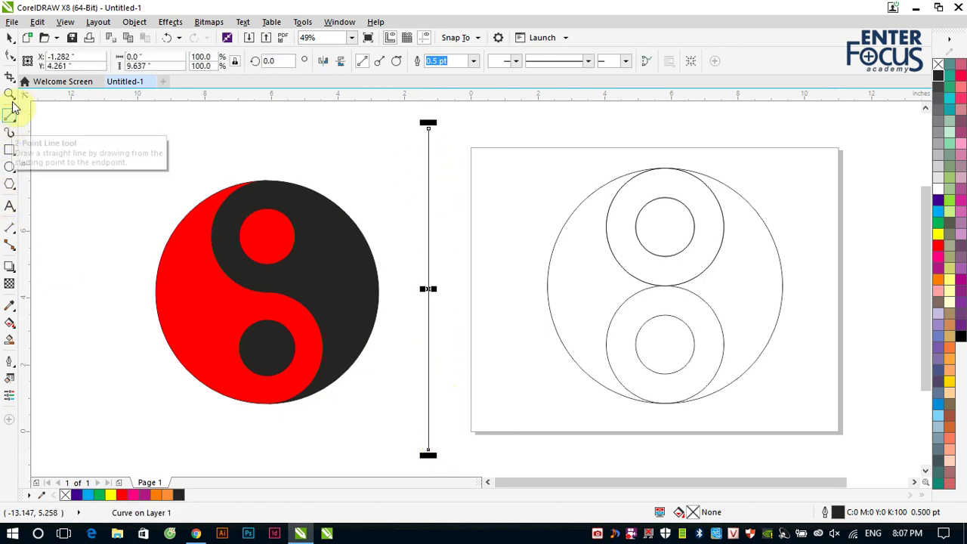
{"action": "left_click", "coordinate": [9, 38]}
{"action": "left_click", "coordinate": [304, 137]}
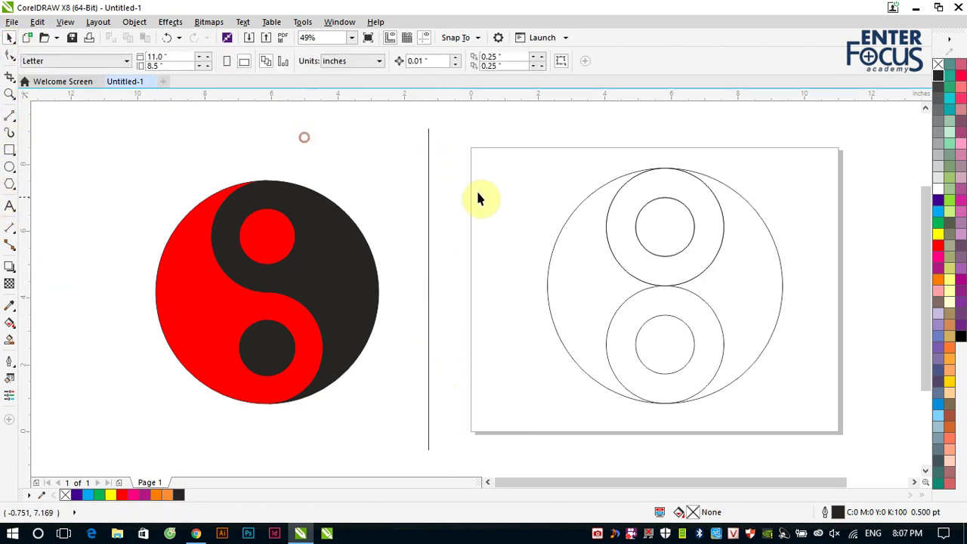
Step: Align the vertical line with the centre of the large circle
{"action": "left_click", "coordinate": [428, 199]}
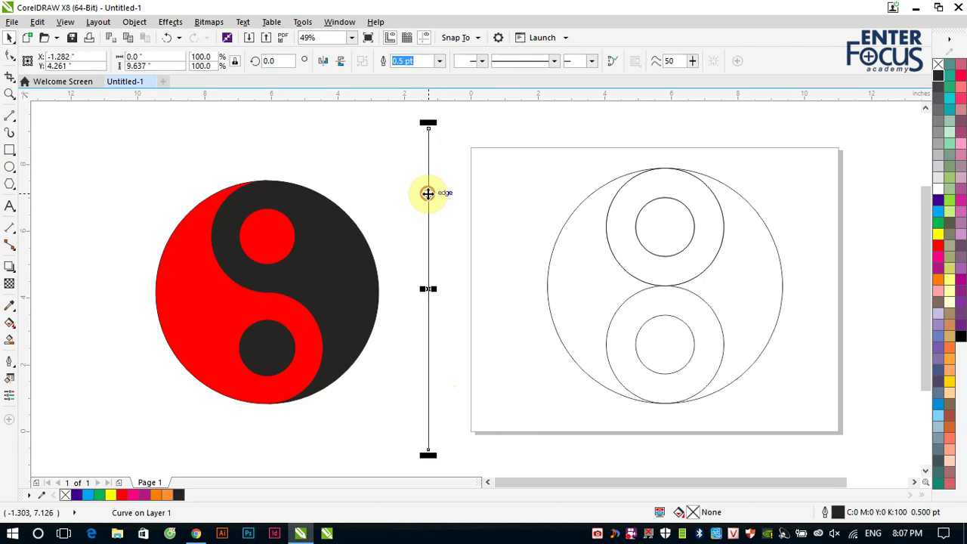
{"action": "left_click", "coordinate": [739, 195], "text": "shift"}
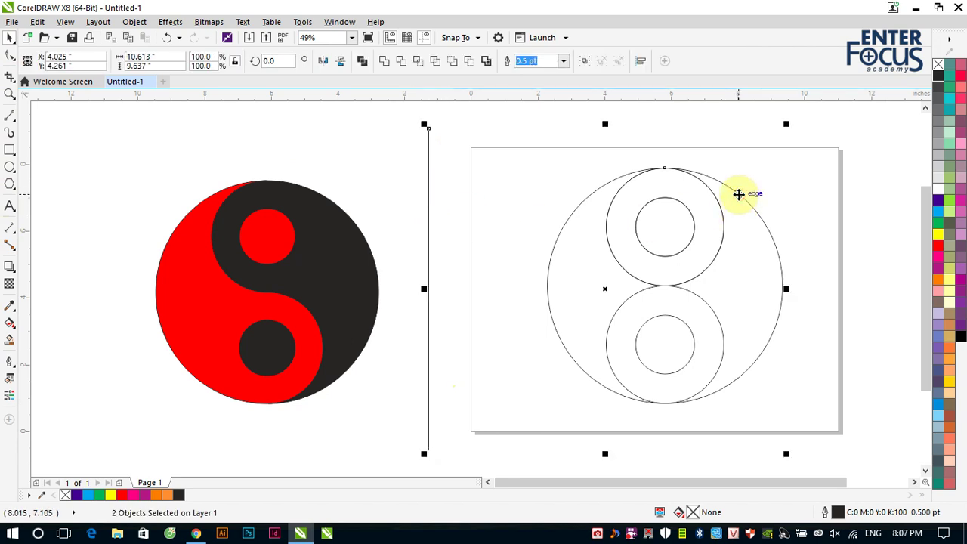
{"action": "key", "text": "c"}
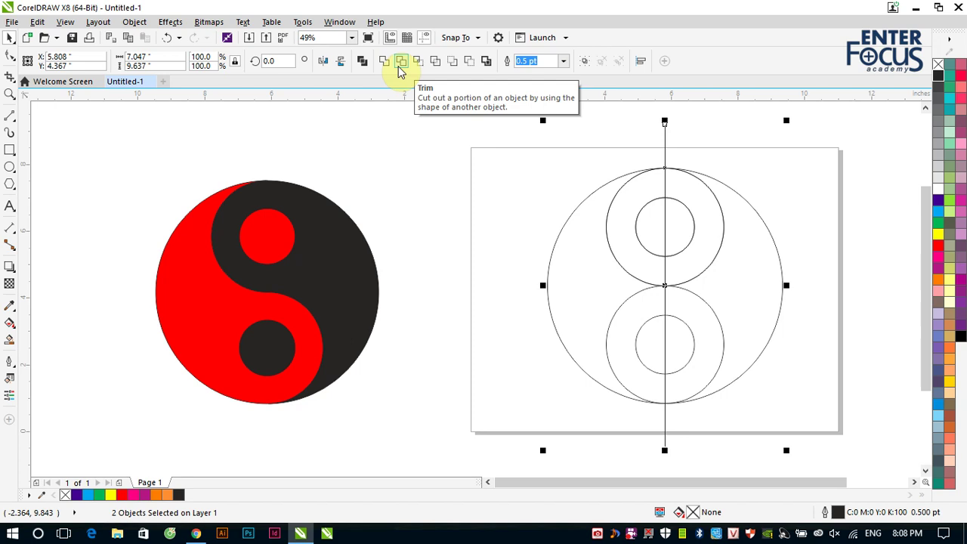
Step: Give the line and the large circle a hairline outline and cut the circle along the line with Simplify
{"action": "left_click", "coordinate": [563, 61]}
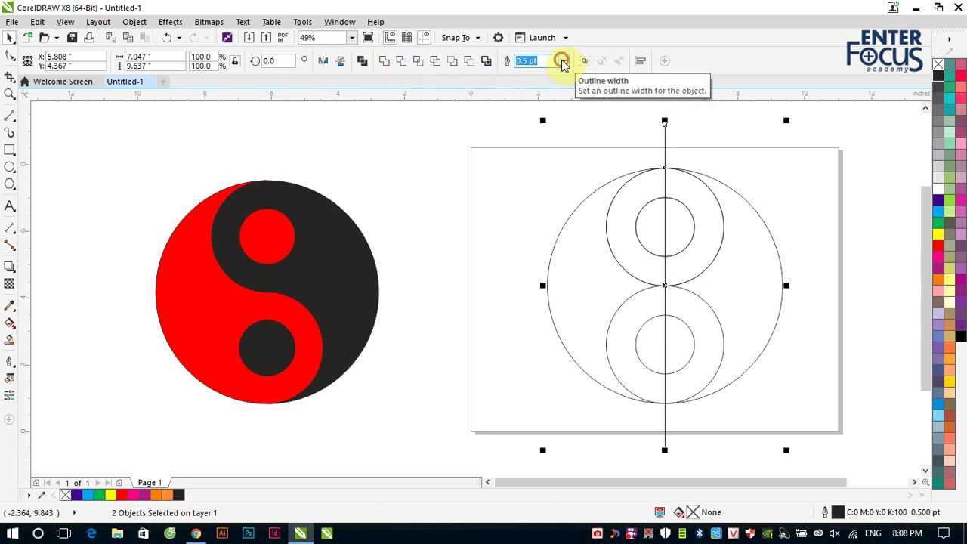
{"action": "left_click", "coordinate": [553, 87]}
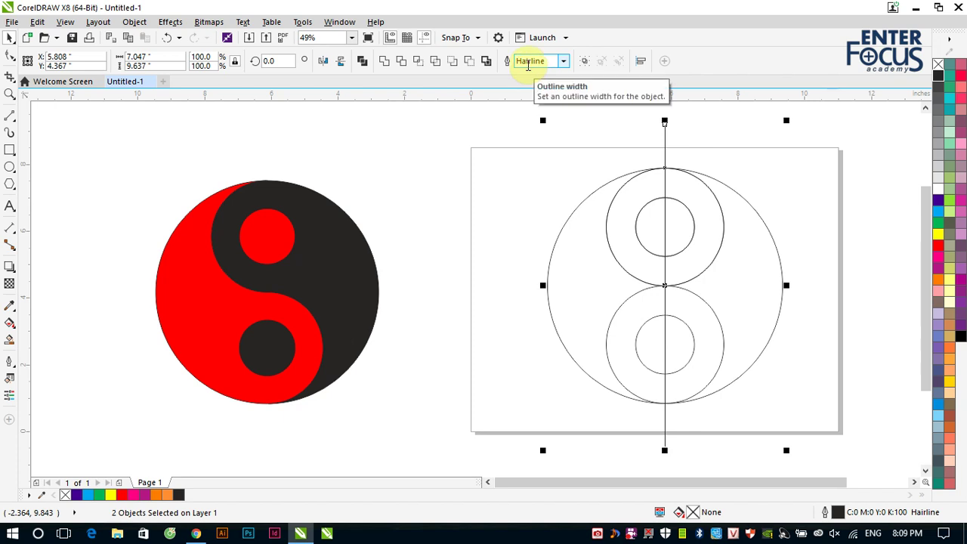
{"action": "left_click", "coordinate": [440, 65]}
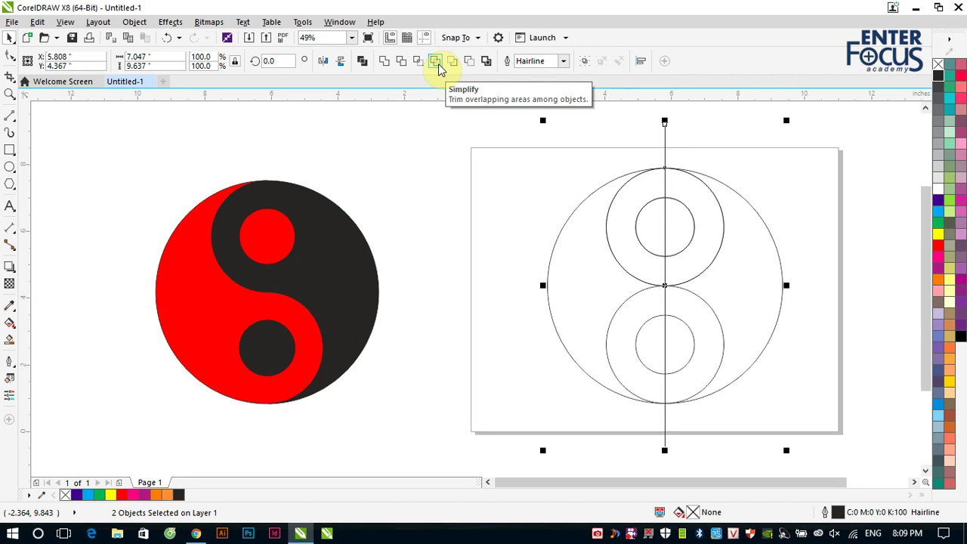
{"action": "left_click", "coordinate": [442, 68]}
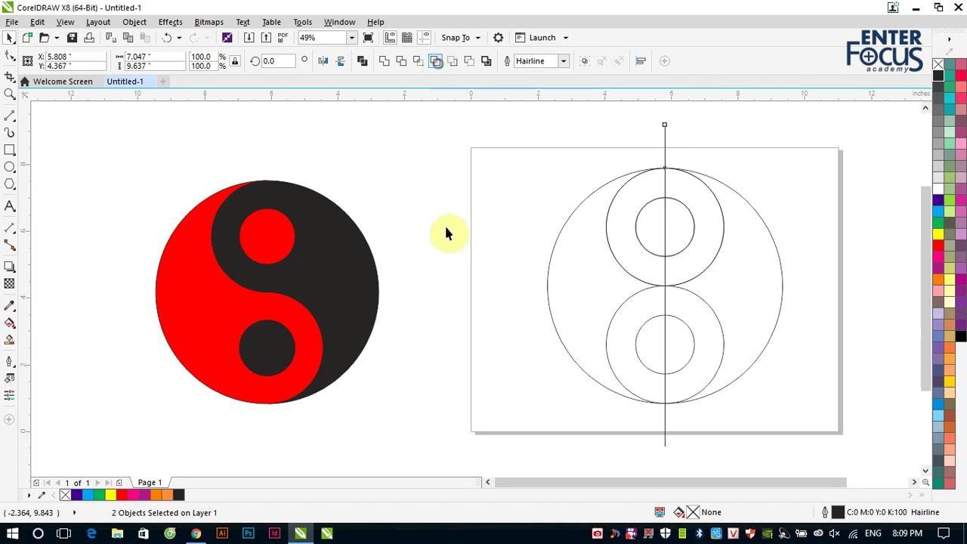
Step: Delete the vertical line and break the large circle apart into its two halves
{"action": "left_click", "coordinate": [704, 140]}
{"action": "left_click", "coordinate": [665, 148]}
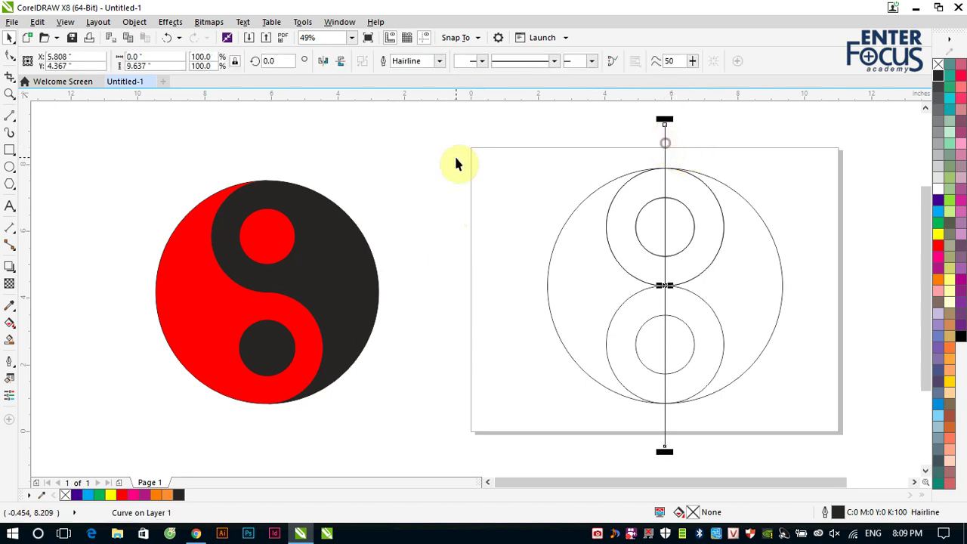
{"action": "left_click", "coordinate": [517, 173]}
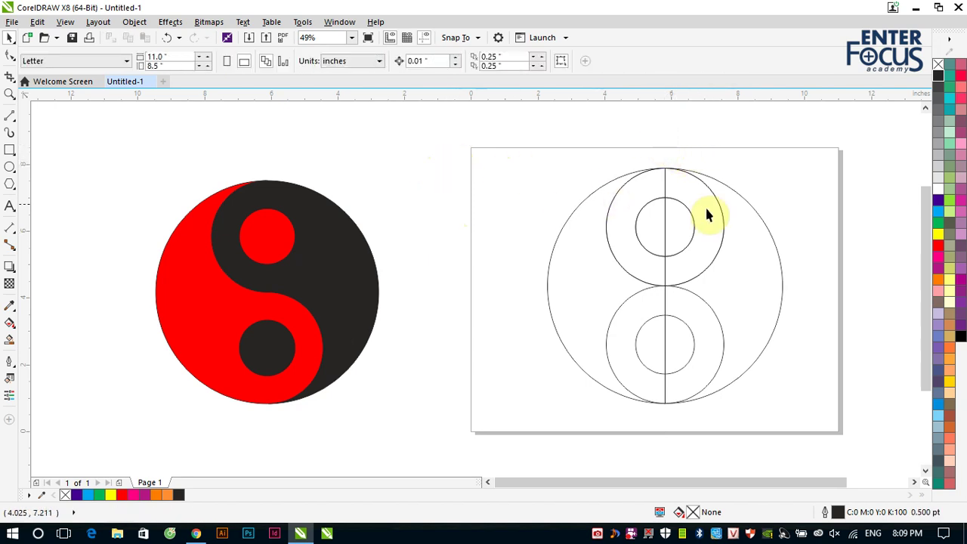
{"action": "left_click", "coordinate": [753, 207]}
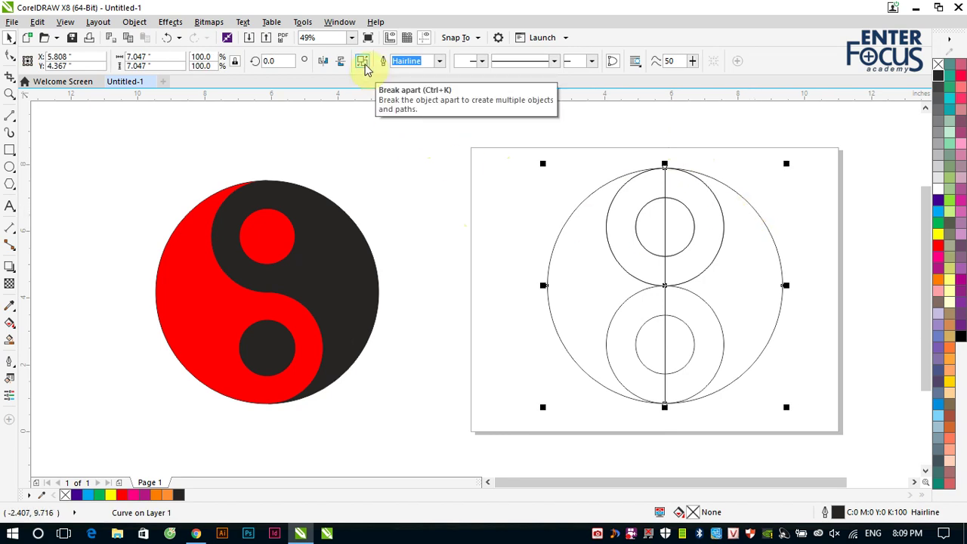
{"action": "left_click", "coordinate": [362, 62]}
{"action": "left_click", "coordinate": [399, 189]}
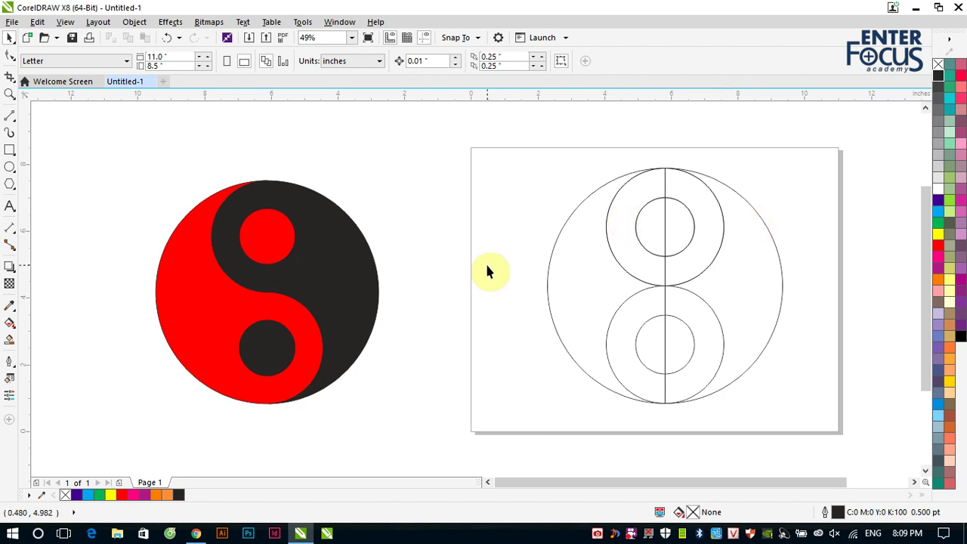
Step: Undo the break-apart, the line deletion, the Simplify cut, the hairline outline and the line's alignment
{"action": "key", "text": "Tab"}
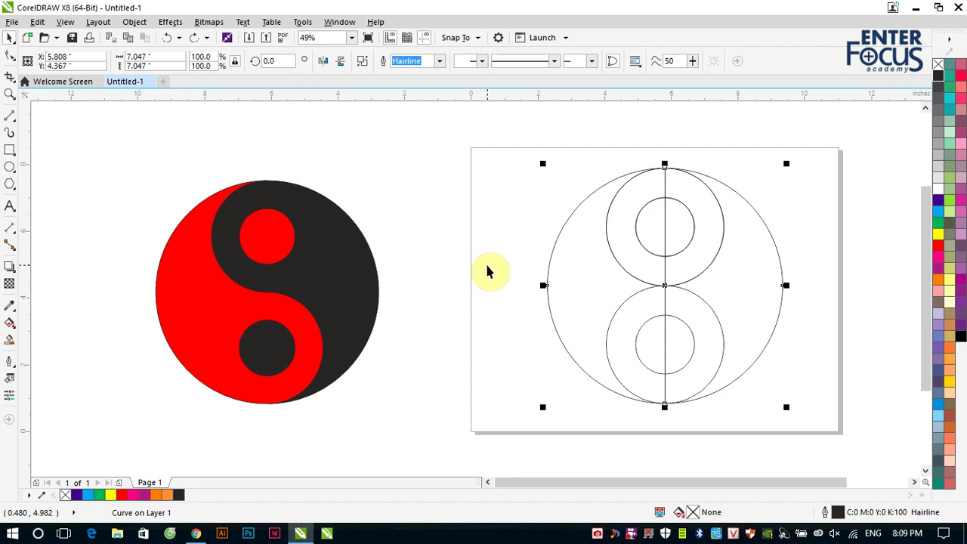
{"action": "key", "text": "Tab"}
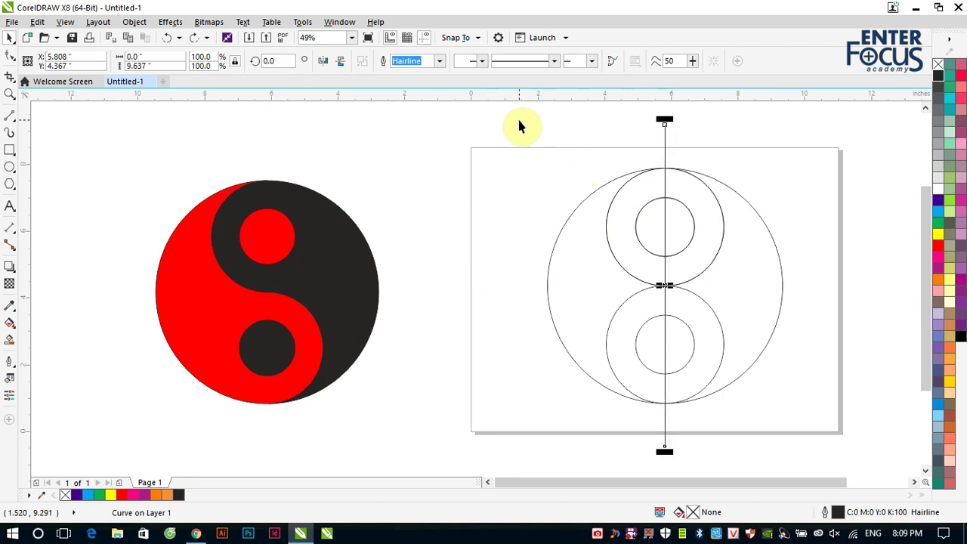
{"action": "left_click", "coordinate": [531, 142]}
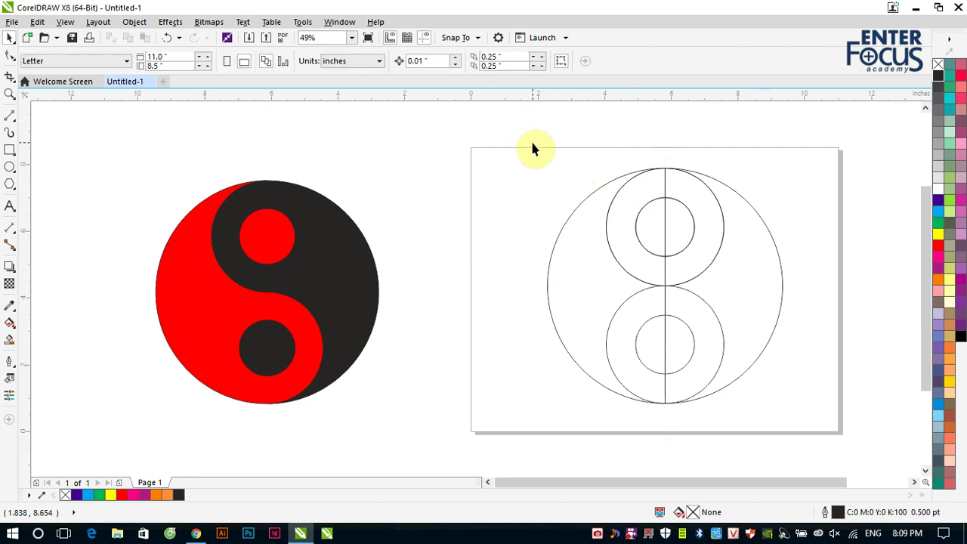
{"action": "key", "text": "ctrl+z"}
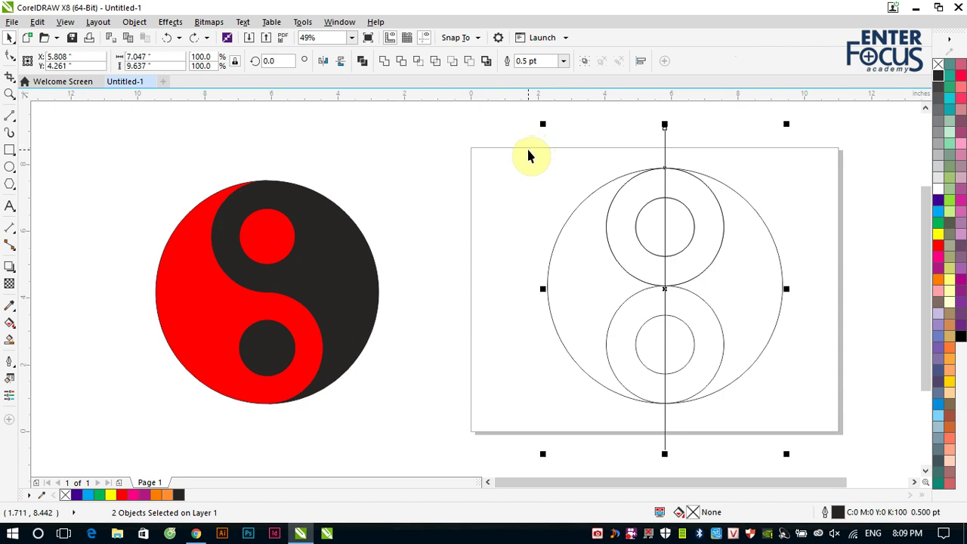
{"action": "key", "text": "ctrl+z"}
{"action": "left_click", "coordinate": [599, 151]}
{"action": "left_click", "coordinate": [521, 145]}
{"action": "left_click_drag", "start_coordinate": [522, 145], "coordinate": [793, 427]}
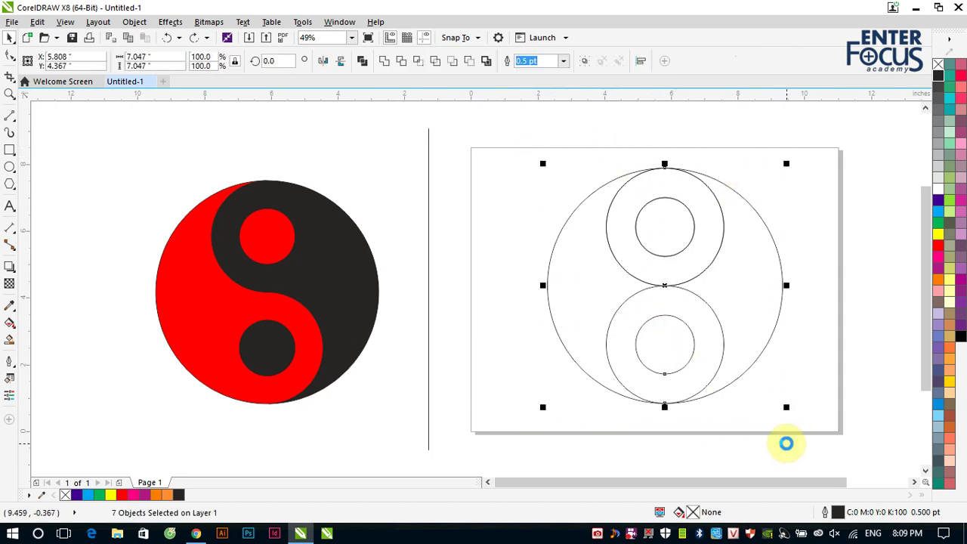
{"action": "left_click", "coordinate": [847, 389]}
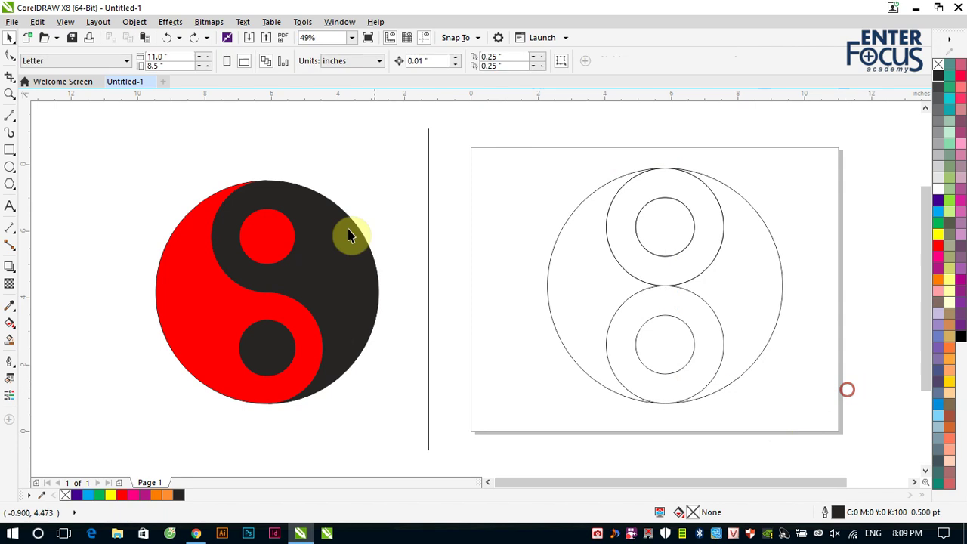
Step: Centre the vertical line on the large circle again and use it to trim the circle
{"action": "left_click", "coordinate": [429, 235]}
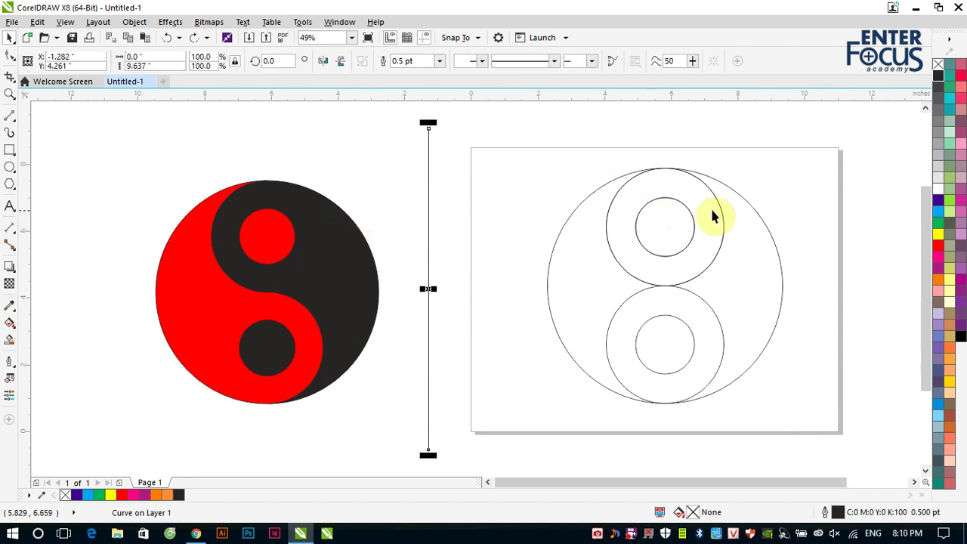
{"action": "left_click", "coordinate": [745, 198], "text": "shift"}
{"action": "key", "text": "c"}
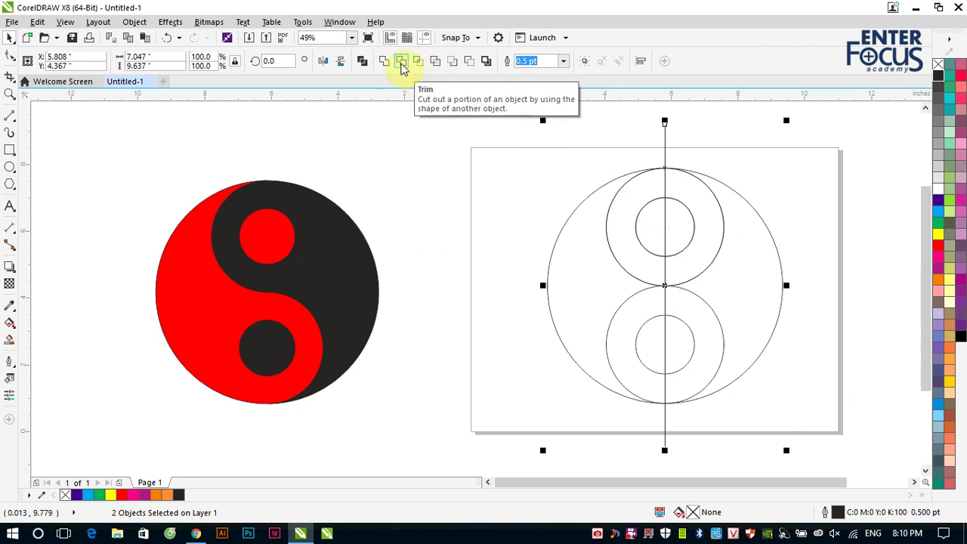
{"action": "left_click", "coordinate": [401, 60]}
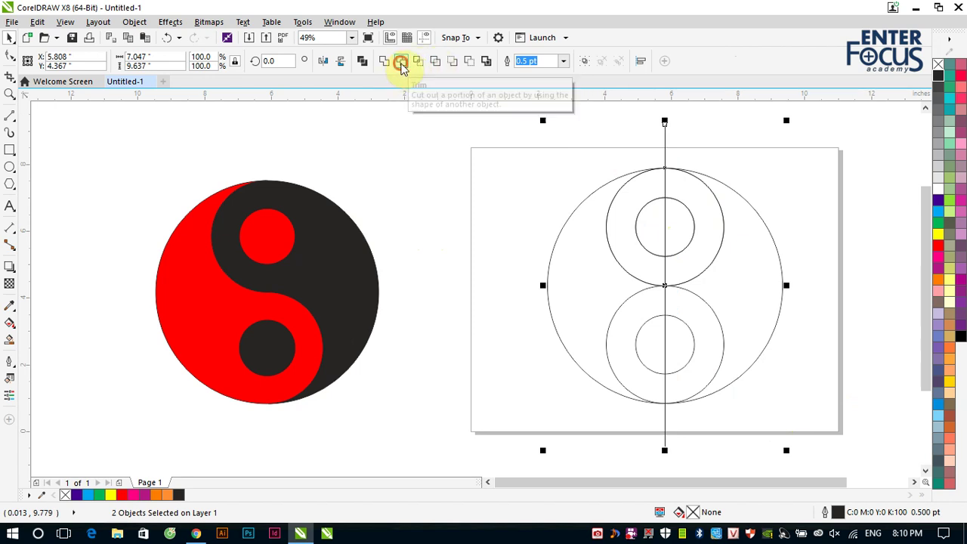
Step: Select the vertical line together with the large circle and cut the circle along it with Back minus front
{"action": "left_click", "coordinate": [654, 140]}
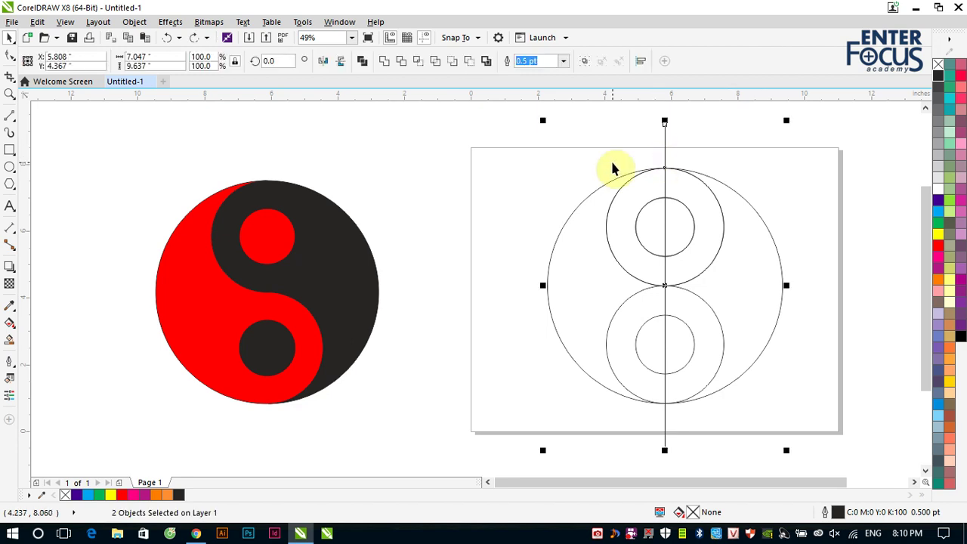
{"action": "key", "text": "Down"}
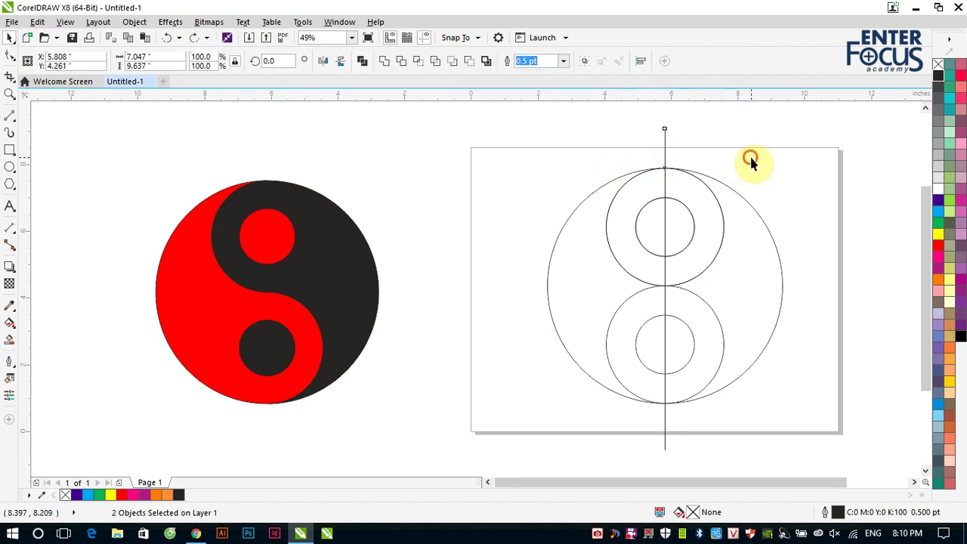
{"action": "left_click", "coordinate": [749, 157]}
{"action": "left_click", "coordinate": [665, 150]}
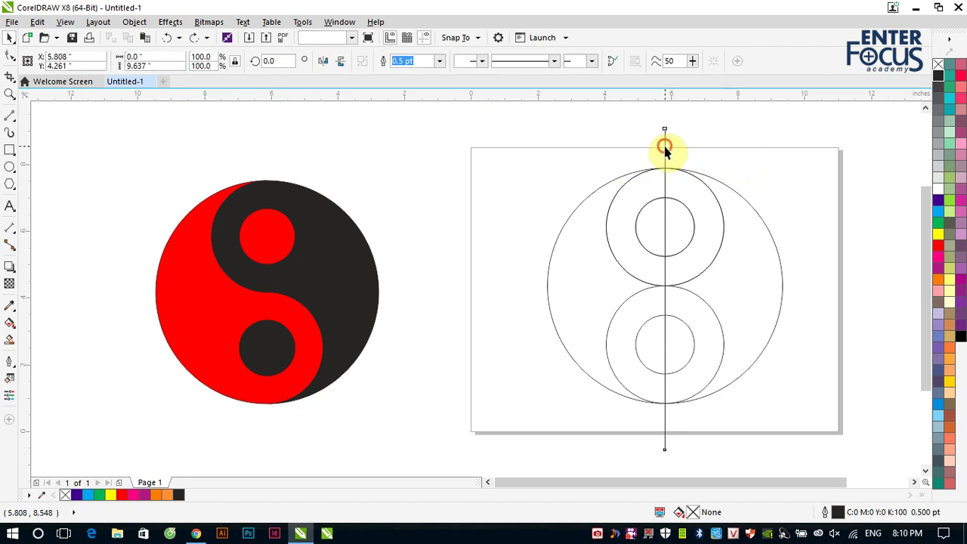
{"action": "left_click", "coordinate": [734, 188], "text": "shift"}
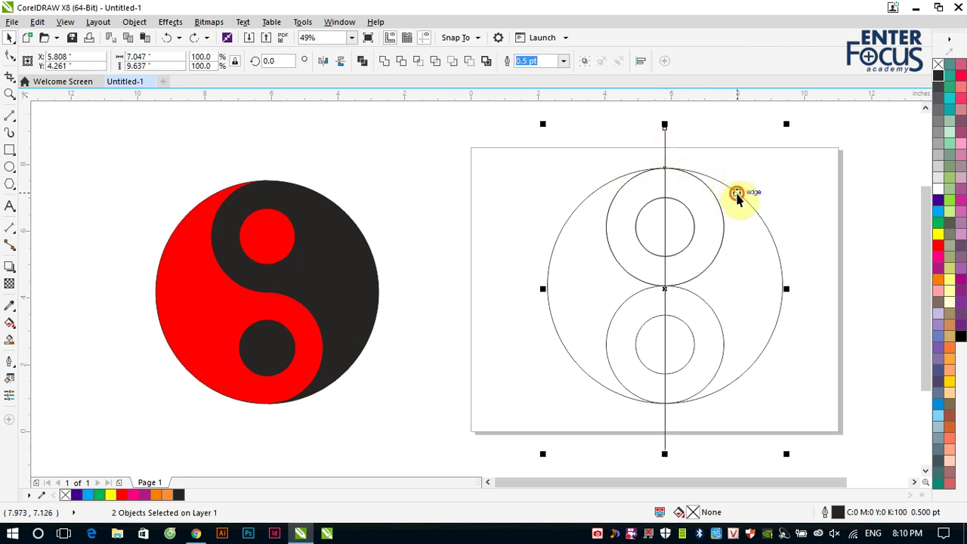
{"action": "left_click", "coordinate": [736, 194], "text": "shift"}
{"action": "left_click", "coordinate": [736, 195], "text": "shift"}
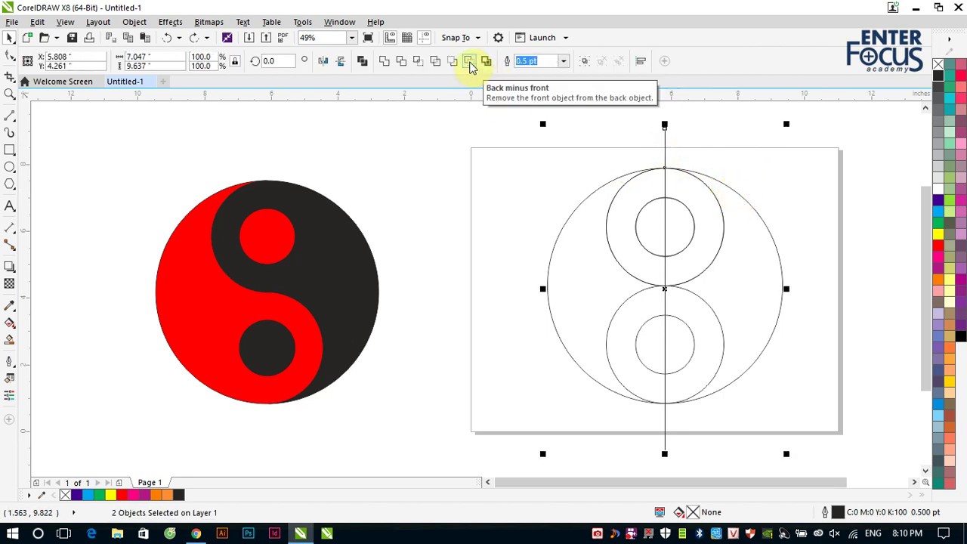
{"action": "left_click", "coordinate": [469, 64]}
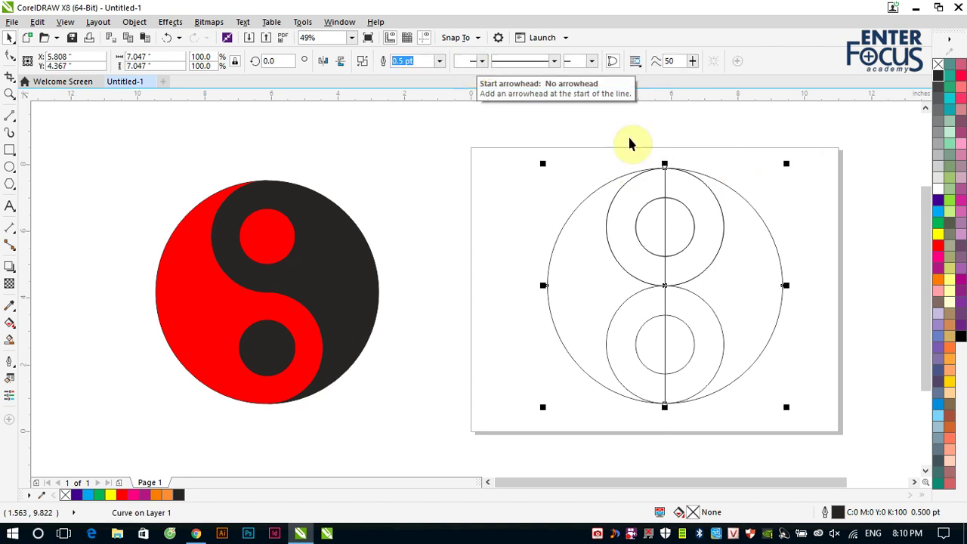
Step: Break the cut large circle apart into two separate halves
{"action": "left_click", "coordinate": [712, 149]}
{"action": "left_click", "coordinate": [765, 245]}
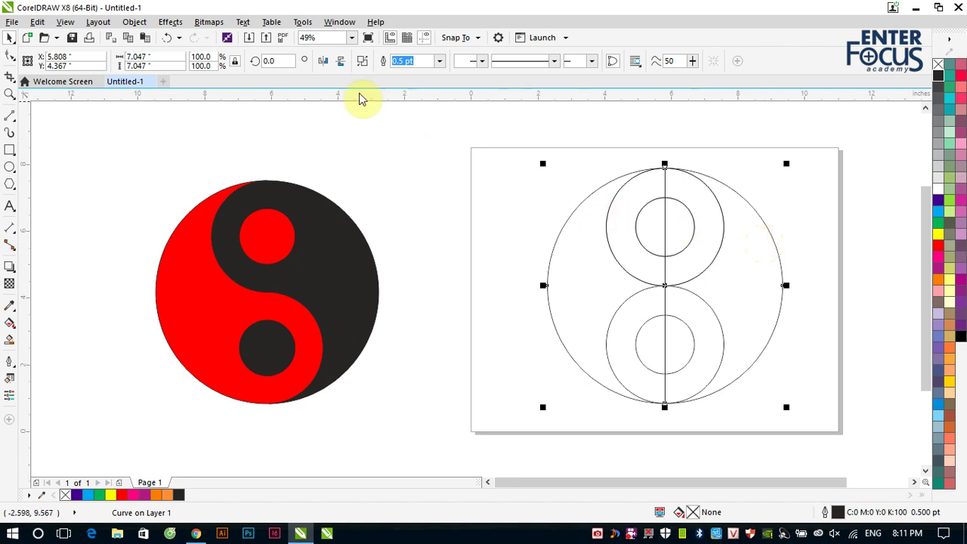
{"action": "left_click", "coordinate": [363, 63]}
{"action": "left_click", "coordinate": [503, 229]}
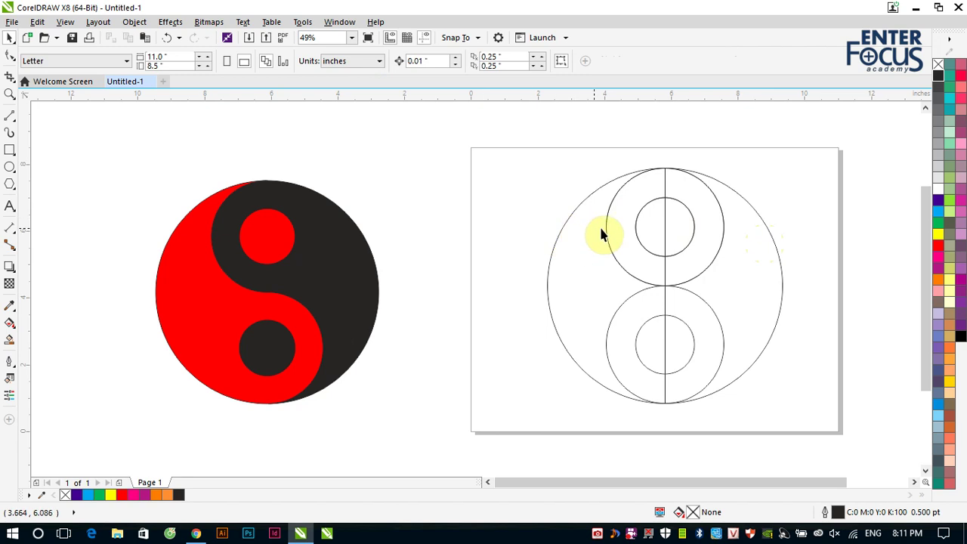
Step: Trim the right half of the large circle with the upper medium circle
{"action": "left_click", "coordinate": [621, 233]}
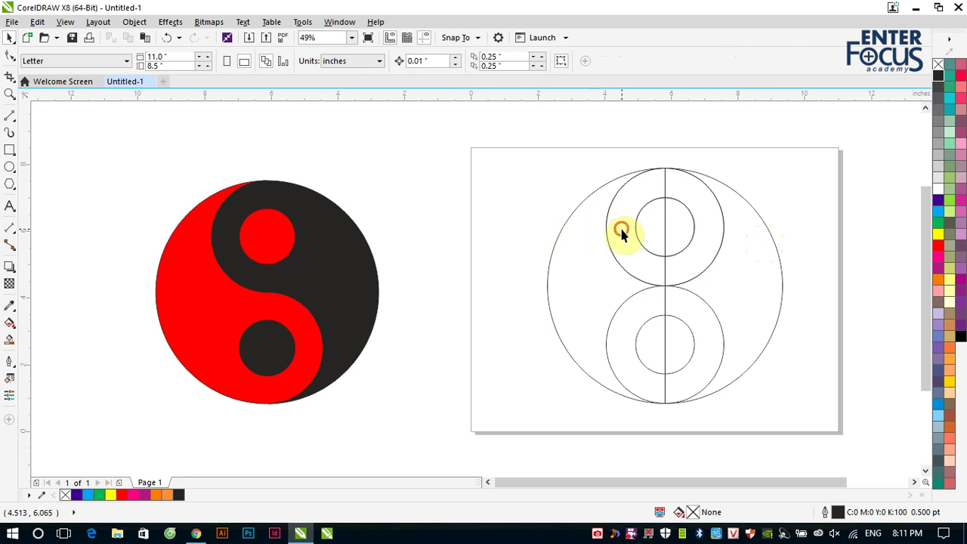
{"action": "left_click", "coordinate": [783, 272], "text": "shift"}
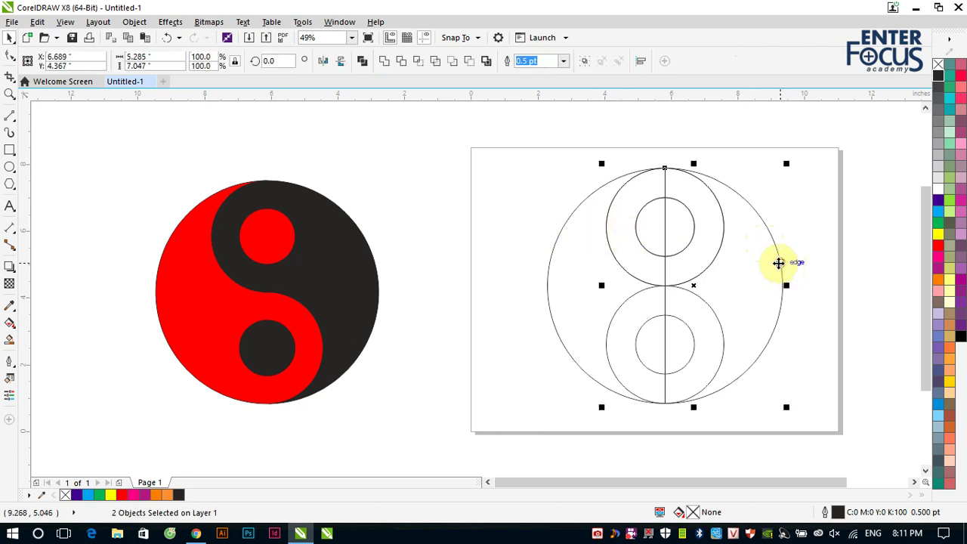
{"action": "left_click", "coordinate": [402, 62]}
{"action": "left_click", "coordinate": [561, 154]}
Step: Weld the upper medium circle to the left half of the large circle
{"action": "left_click", "coordinate": [618, 204]}
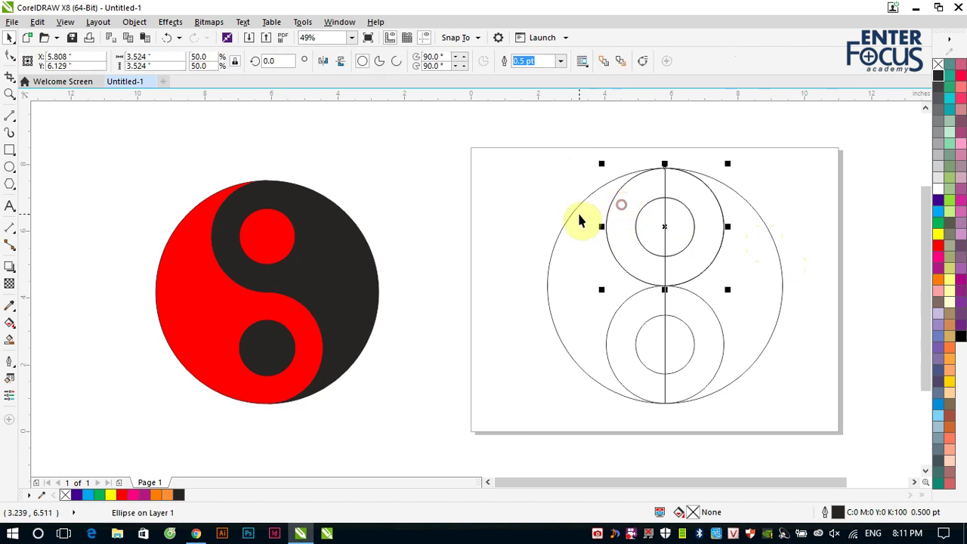
{"action": "left_click", "coordinate": [570, 219], "text": "shift"}
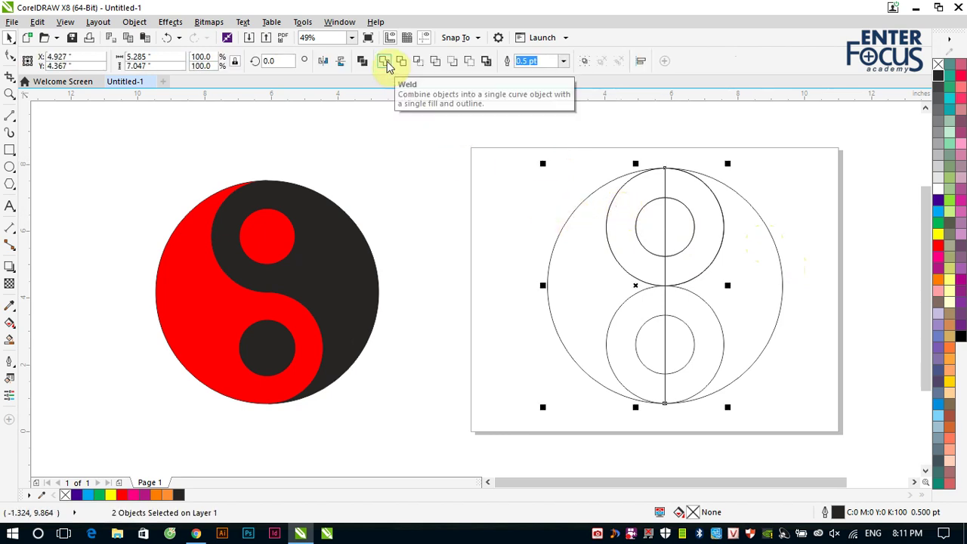
{"action": "left_click", "coordinate": [385, 62]}
{"action": "left_click", "coordinate": [393, 158]}
Step: Try shifting the trimmed right piece sideways out of the symbol and undo the move
{"action": "left_click", "coordinate": [638, 308]}
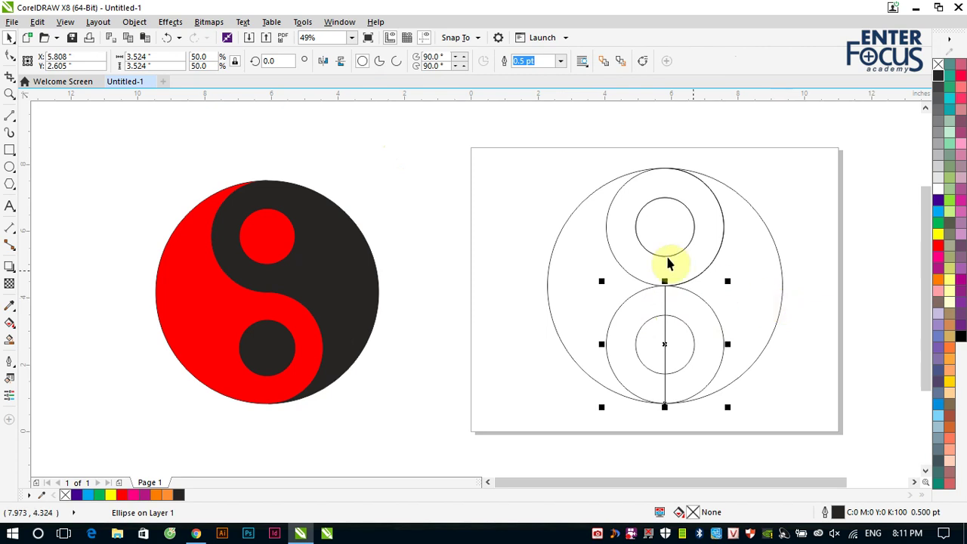
{"action": "left_click_drag", "start_coordinate": [760, 261], "coordinate": [792, 258]}
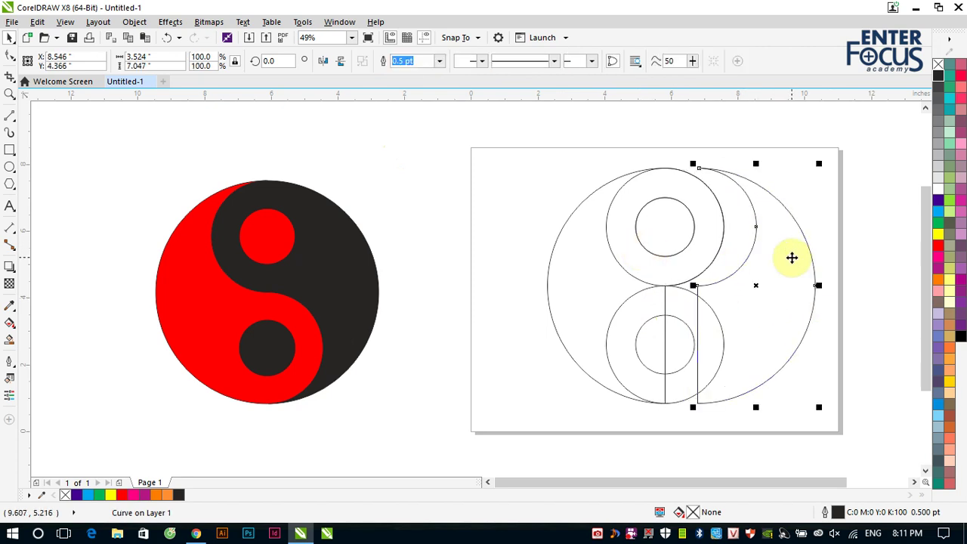
{"action": "key", "text": "ctrl+z"}
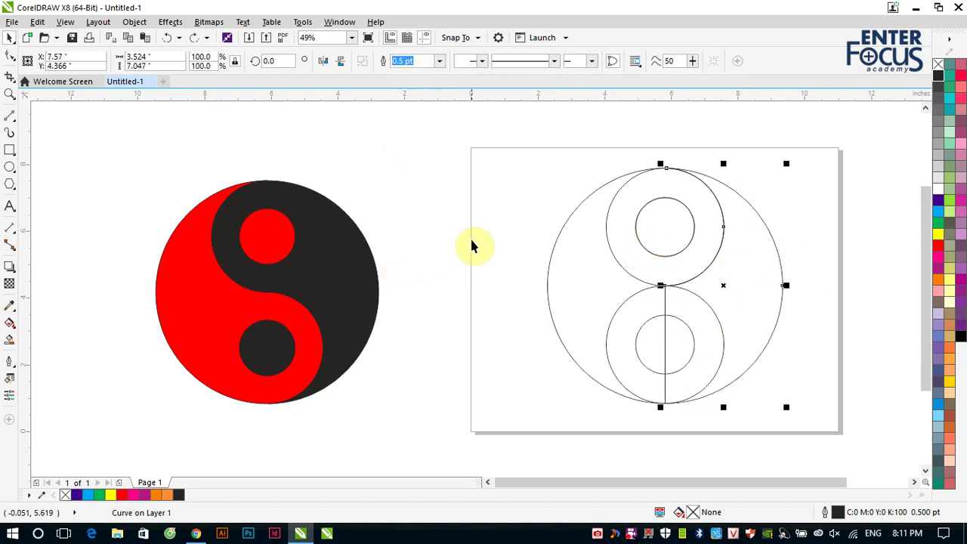
Step: Trim the left piece of the large circle with the lower medium circle
{"action": "left_click", "coordinate": [584, 325]}
{"action": "left_click", "coordinate": [621, 338]}
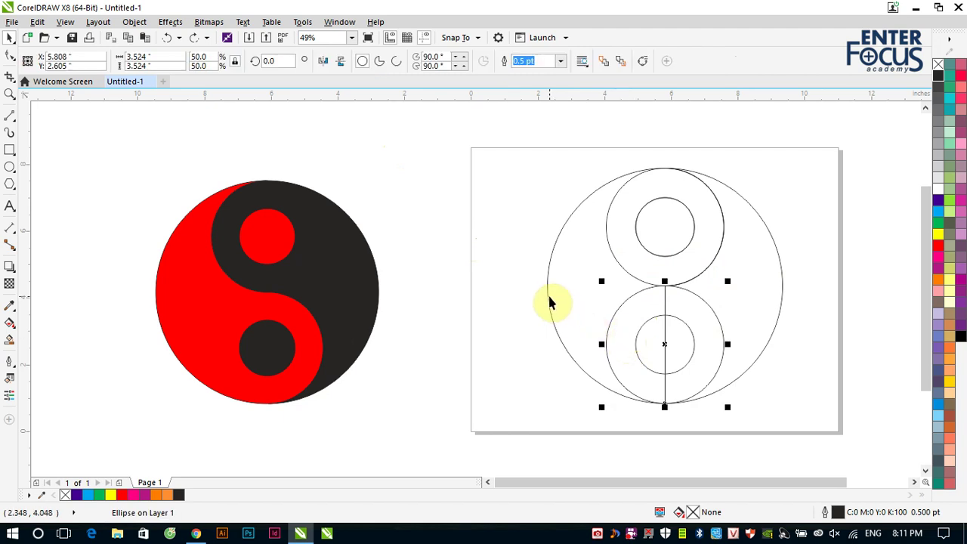
{"action": "left_click", "coordinate": [550, 302], "text": "shift"}
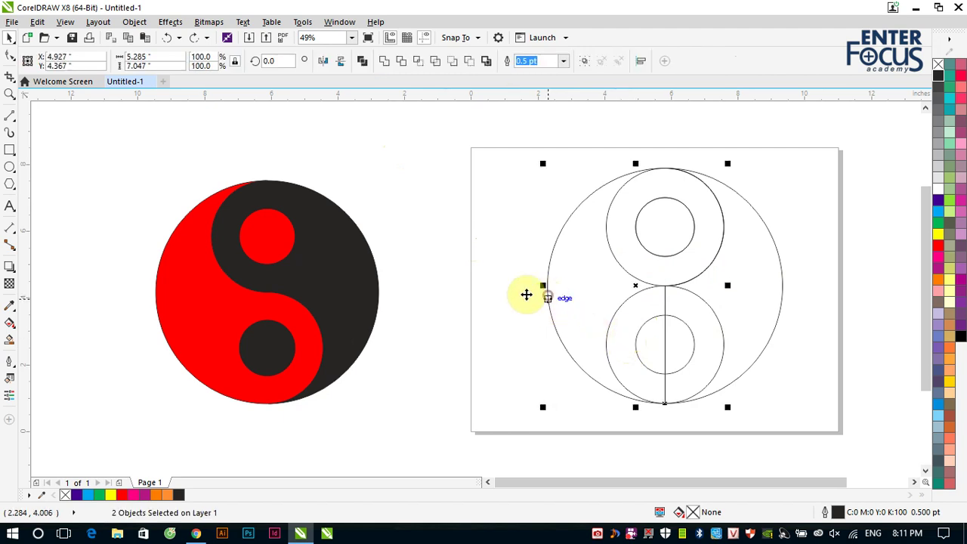
{"action": "left_click", "coordinate": [403, 62]}
{"action": "left_click", "coordinate": [466, 234]}
Step: Weld the lower medium circle to the right piece of the large circle
{"action": "left_click", "coordinate": [626, 331]}
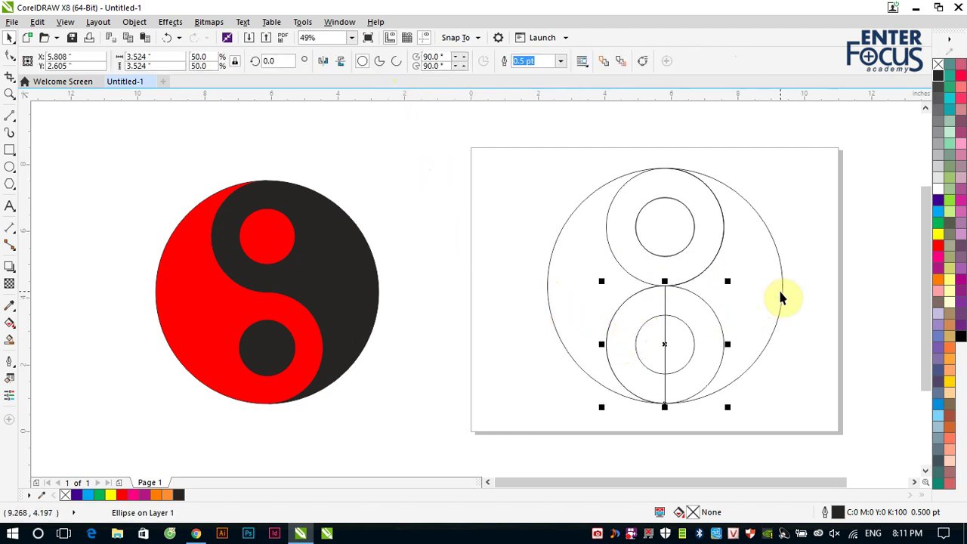
{"action": "left_click", "coordinate": [782, 293], "text": "shift"}
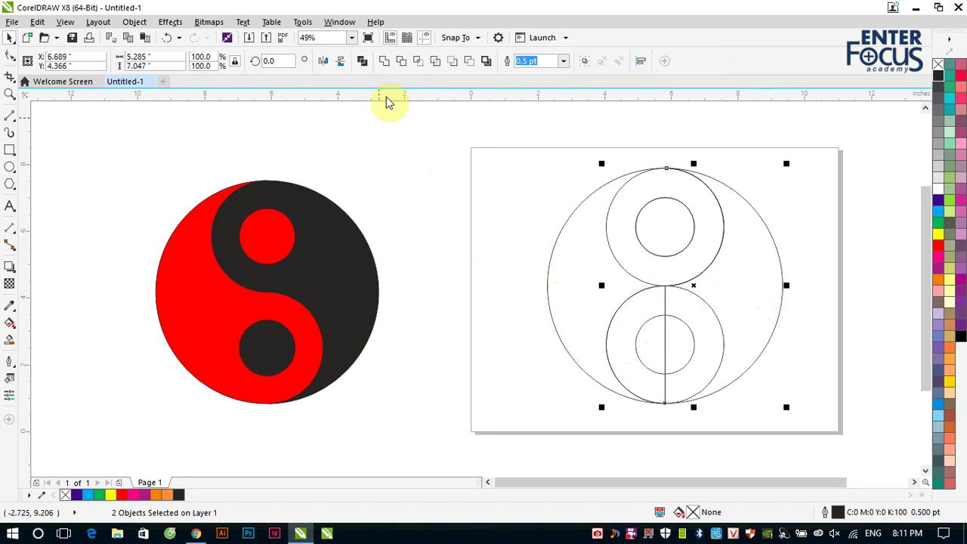
{"action": "left_click", "coordinate": [401, 61]}
{"action": "left_click", "coordinate": [410, 177]}
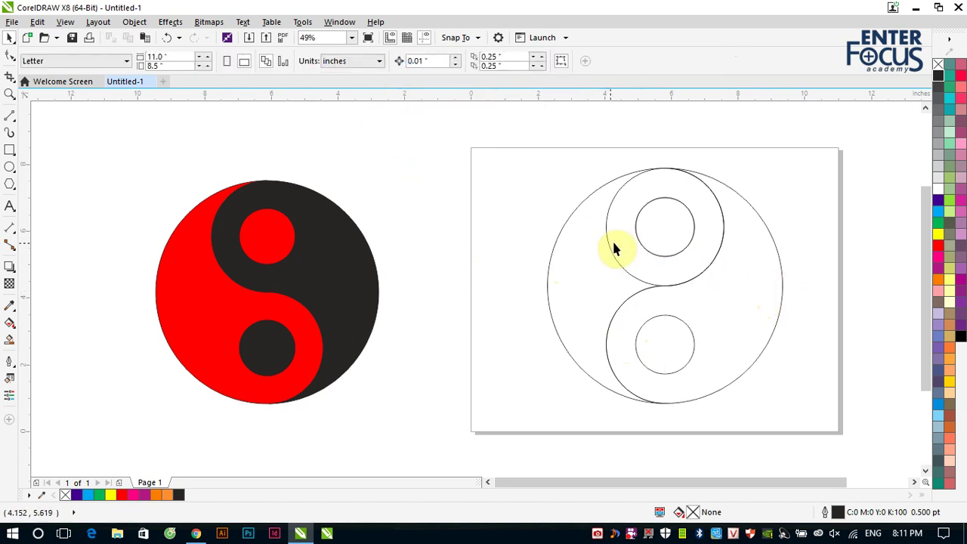
Step: Weld the remaining duplicate of the upper medium circle to the left piece to complete the S-shaped boundary
{"action": "left_click", "coordinate": [613, 249]}
{"action": "left_click", "coordinate": [549, 263], "text": "shift"}
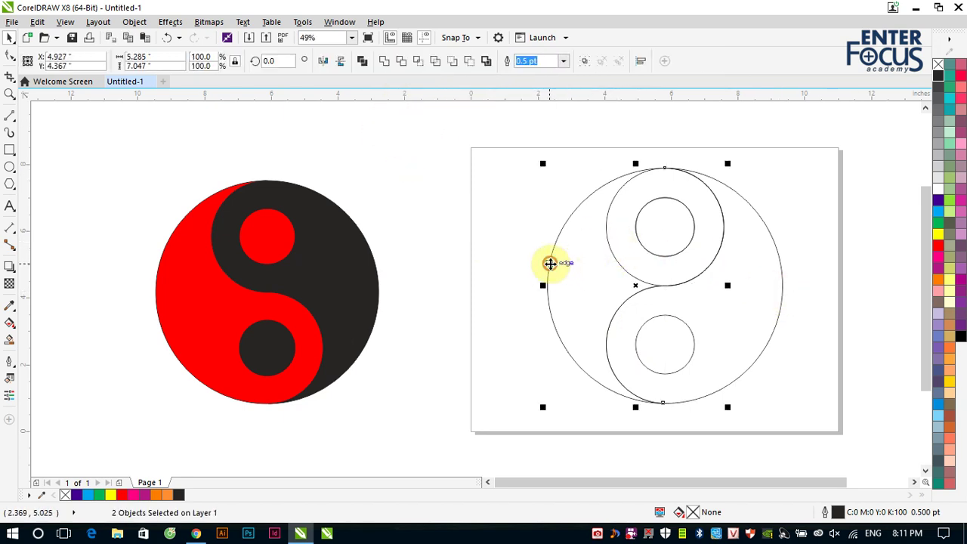
{"action": "left_click", "coordinate": [384, 61]}
{"action": "left_click", "coordinate": [857, 325]}
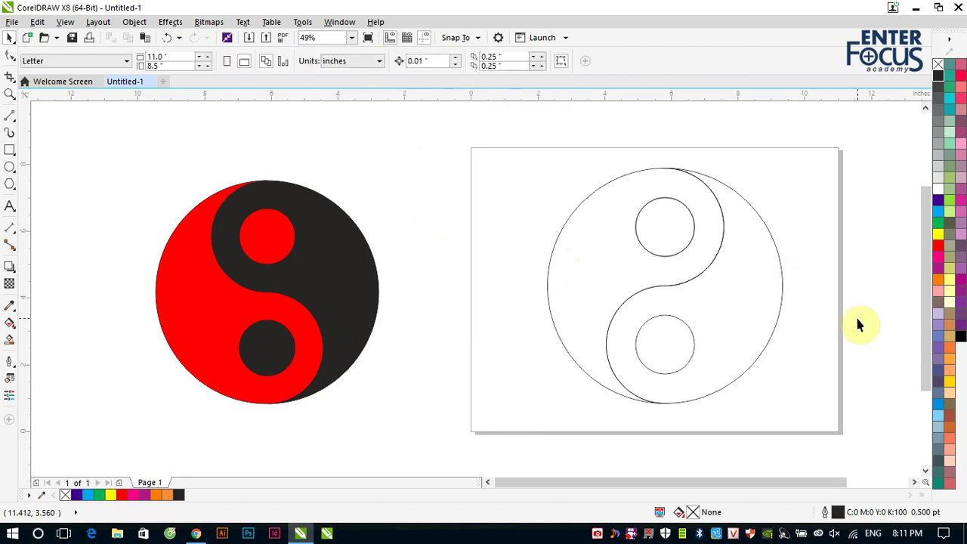
Step: Fill the upper small circles red and the lower small circle black
{"action": "left_click", "coordinate": [607, 149]}
{"action": "left_click_drag", "start_coordinate": [608, 149], "coordinate": [718, 269]}
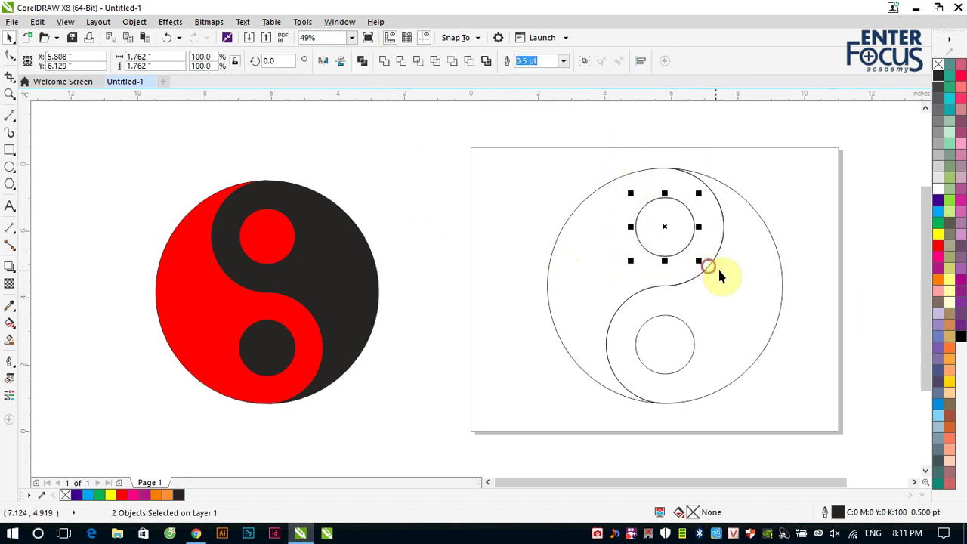
{"action": "left_click", "coordinate": [939, 252]}
{"action": "left_click_drag", "start_coordinate": [625, 433], "coordinate": [730, 296]}
{"action": "left_click", "coordinate": [938, 75]}
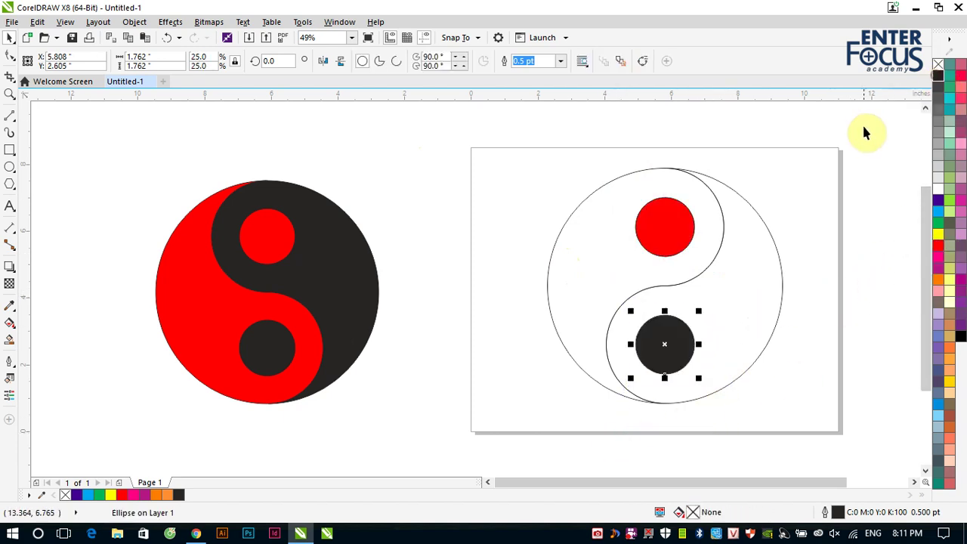
{"action": "left_click", "coordinate": [866, 133]}
Step: Fill the right half of the symbol red and the left half black
{"action": "left_click", "coordinate": [769, 225]}
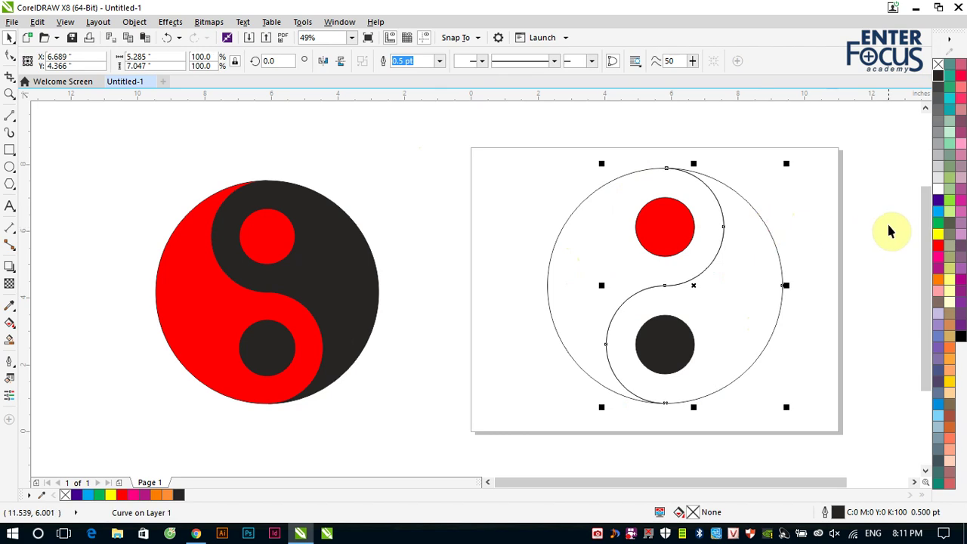
{"action": "left_click", "coordinate": [938, 245]}
{"action": "left_click", "coordinate": [837, 231]}
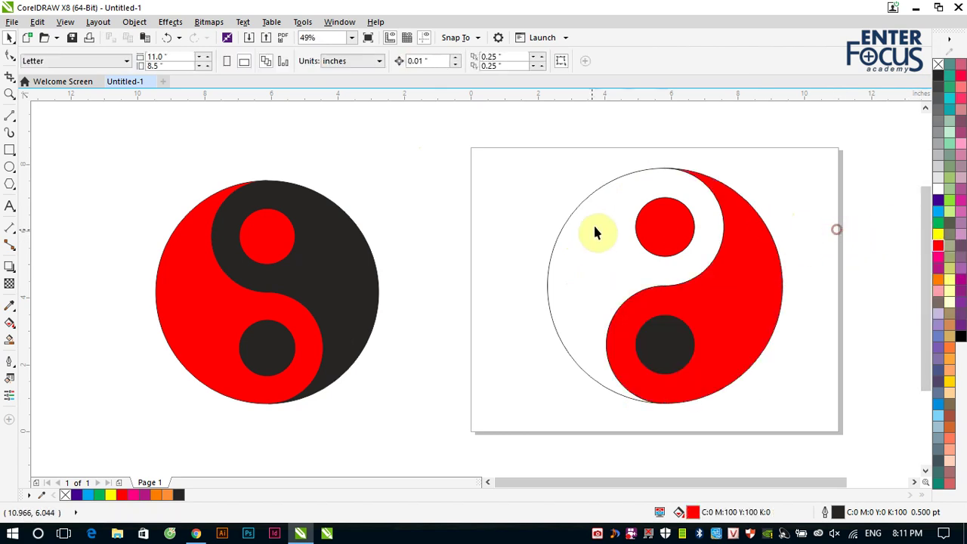
{"action": "left_click", "coordinate": [595, 229]}
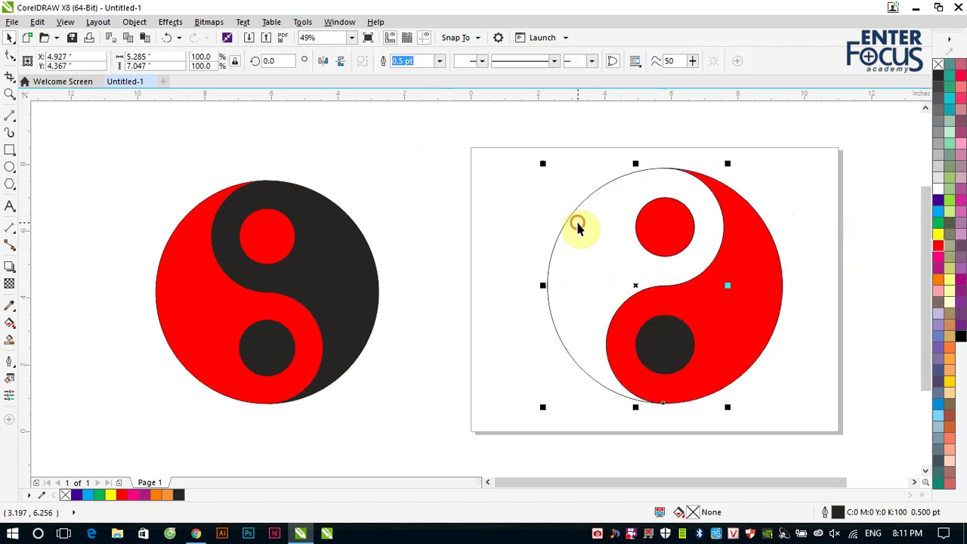
{"action": "left_click", "coordinate": [938, 76]}
{"action": "left_click", "coordinate": [847, 139]}
Step: Group all objects of the finished symbol and move the group off the page, to the left of the first symbol
{"action": "left_click_drag", "start_coordinate": [510, 123], "coordinate": [817, 443]}
{"action": "left_click", "coordinate": [583, 59]}
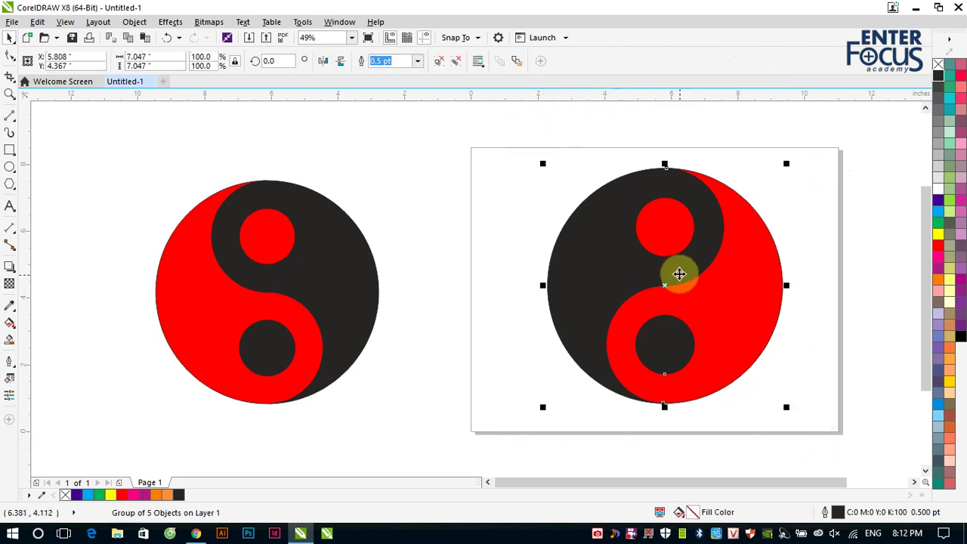
{"action": "scroll", "coordinate": [680, 273], "scroll_direction": "down", "scroll_amount": 2}
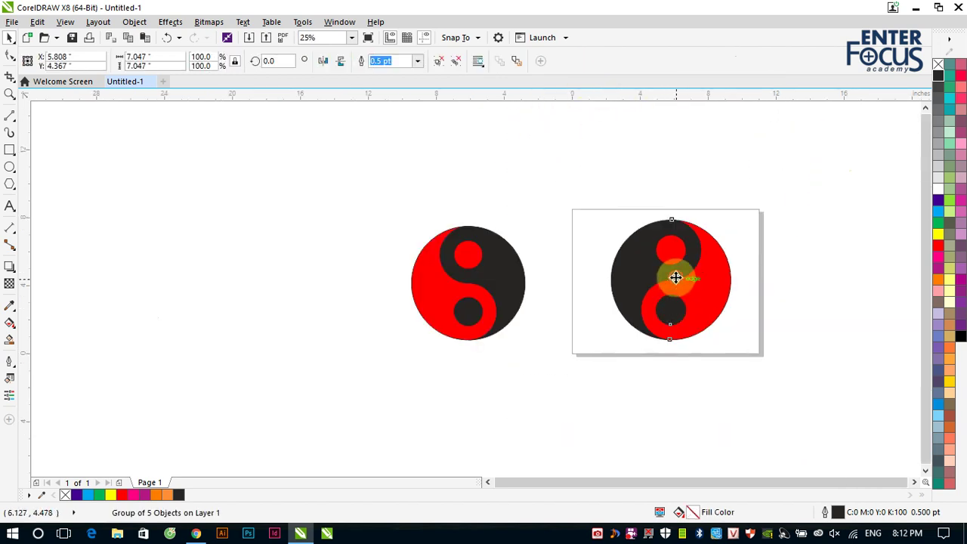
{"action": "left_click_drag", "start_coordinate": [676, 277], "coordinate": [333, 288]}
{"action": "left_click", "coordinate": [701, 323]}
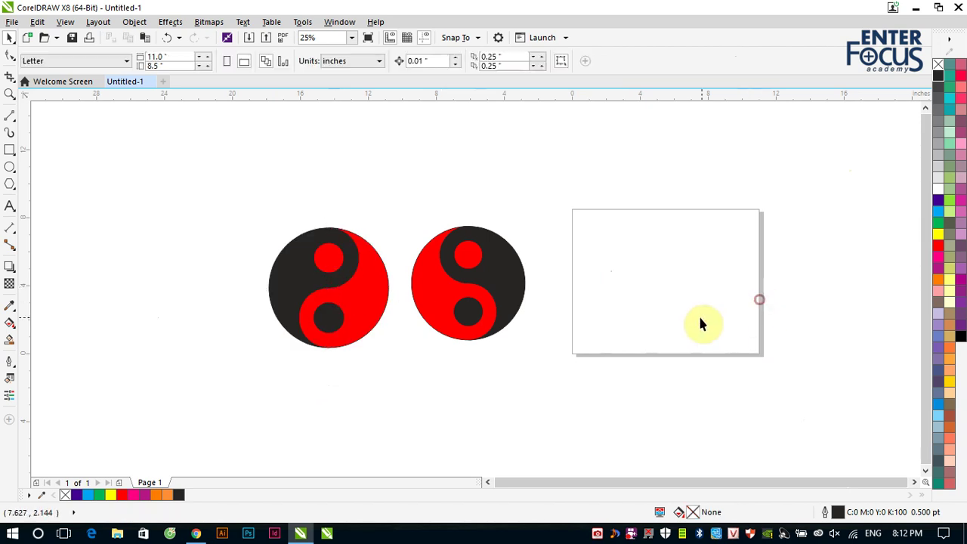
Step: Paste the copied set of unfilled construction circles onto the empty page
{"action": "key", "text": "z"}
{"action": "left_click_drag", "start_coordinate": [551, 194], "coordinate": [770, 361]}
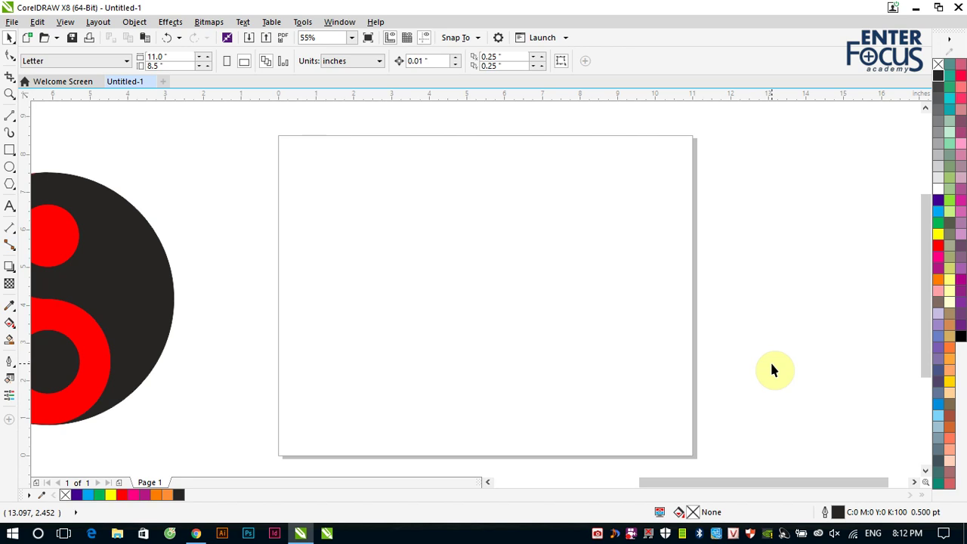
{"action": "key", "text": "ctrl+v"}
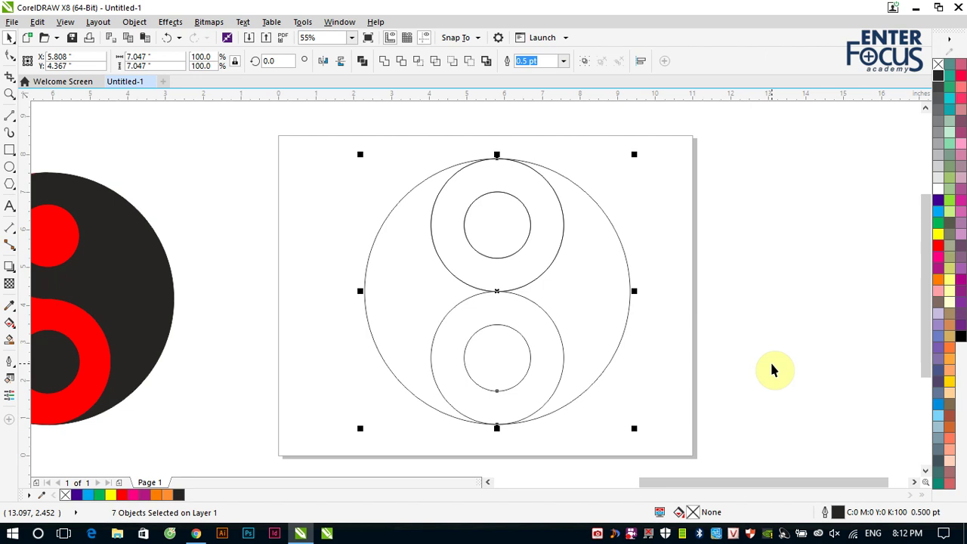
{"action": "left_click", "coordinate": [810, 310]}
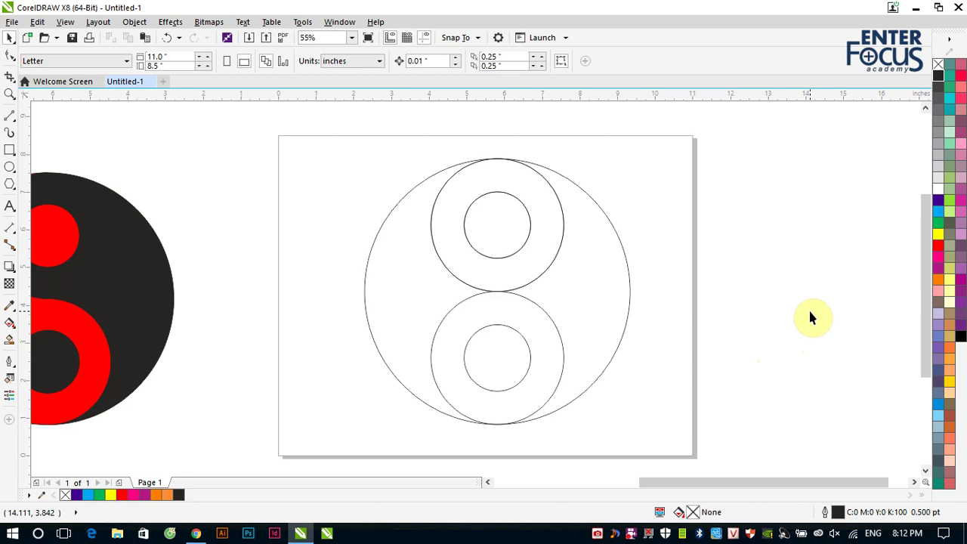
Step: Turn the large outer circle into a pie shape and set its starting angle to 90°, with the ending angle at 270°
{"action": "left_click", "coordinate": [612, 225]}
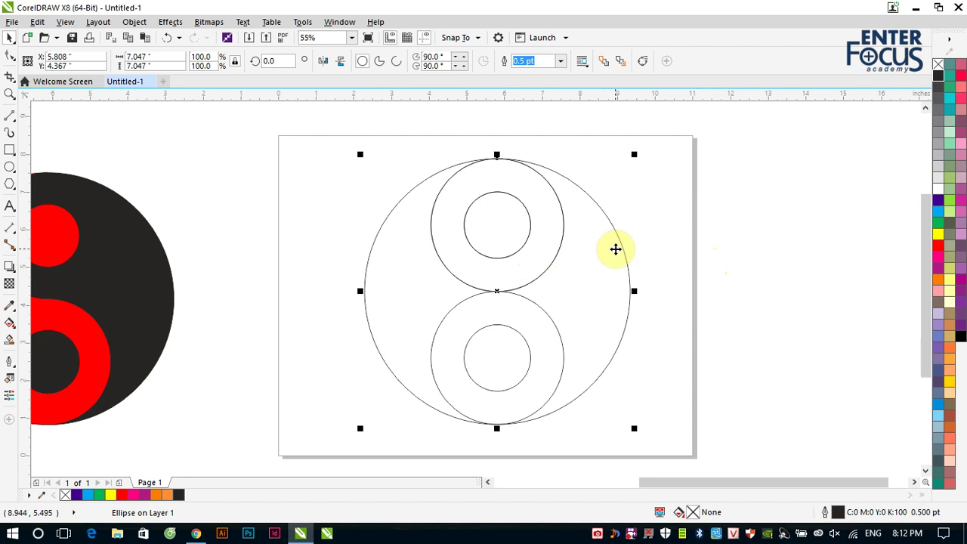
{"action": "left_click", "coordinate": [380, 65]}
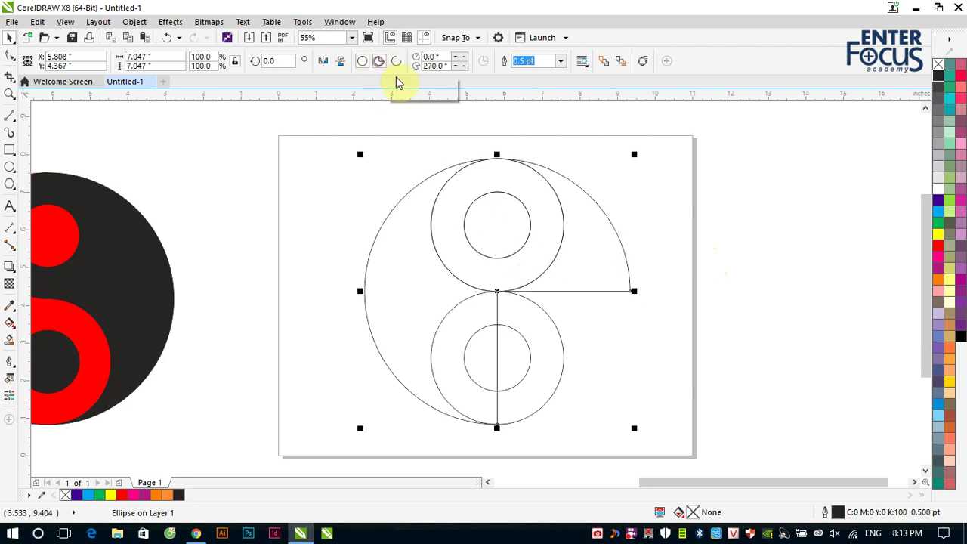
{"action": "double_click", "coordinate": [430, 57]}
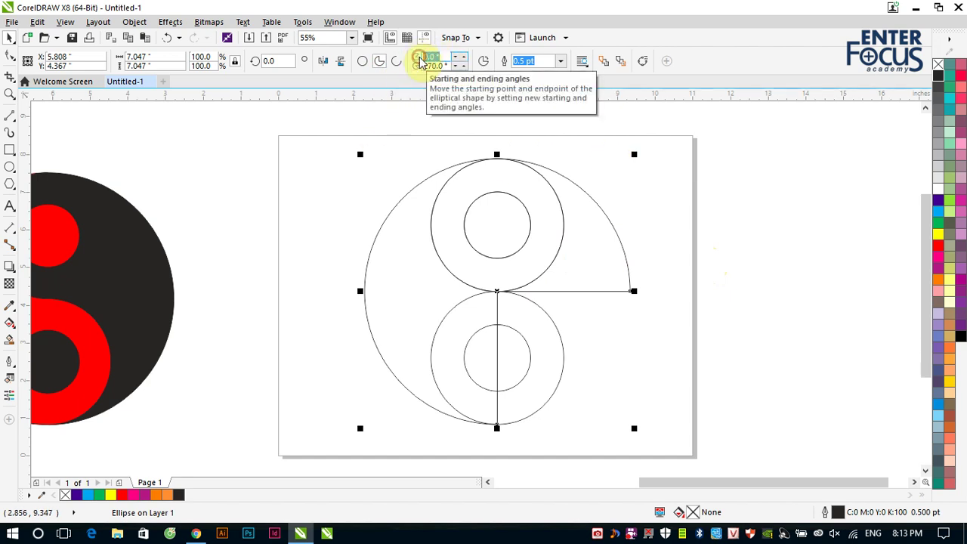
{"action": "type", "text": "90"}
{"action": "key", "text": "Return"}
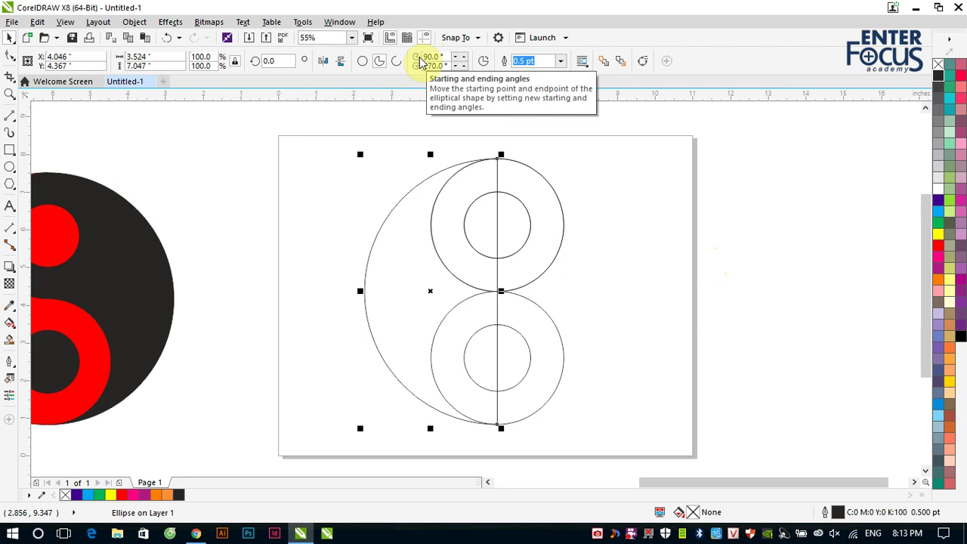
{"action": "left_click", "coordinate": [660, 263]}
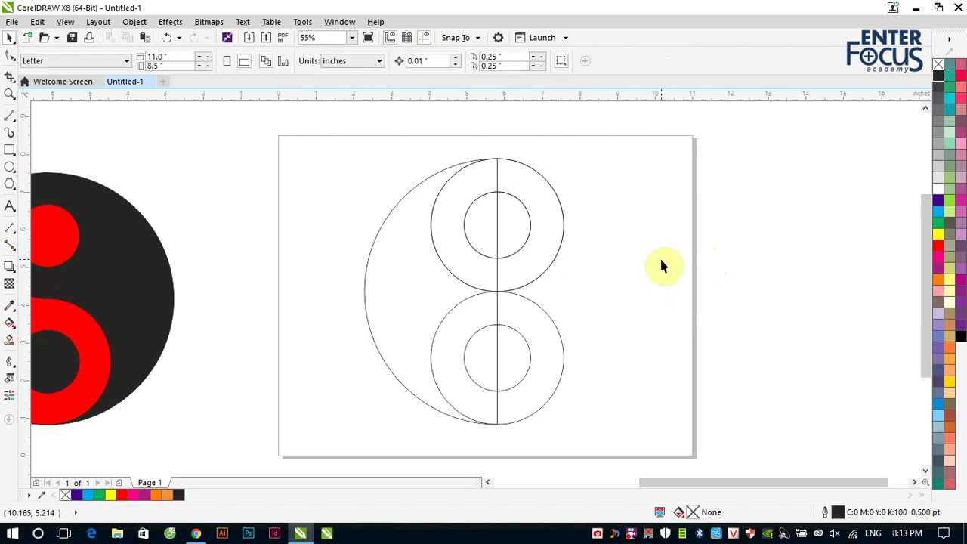
Step: Mirror a copy of the left half-circle to the right so the two halves complete the outer circle
{"action": "left_click", "coordinate": [369, 324]}
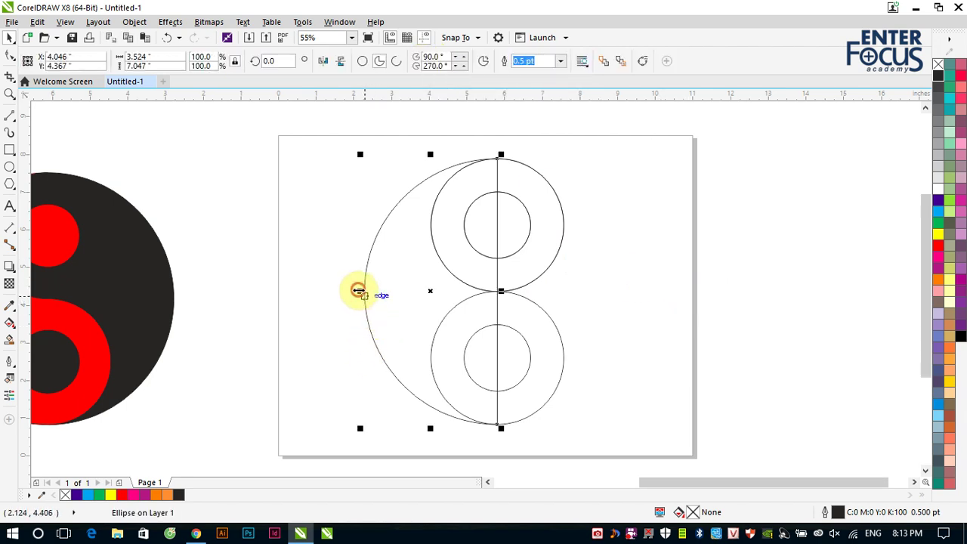
{"action": "left_click_drag", "start_coordinate": [358, 291], "coordinate": [634, 291]}
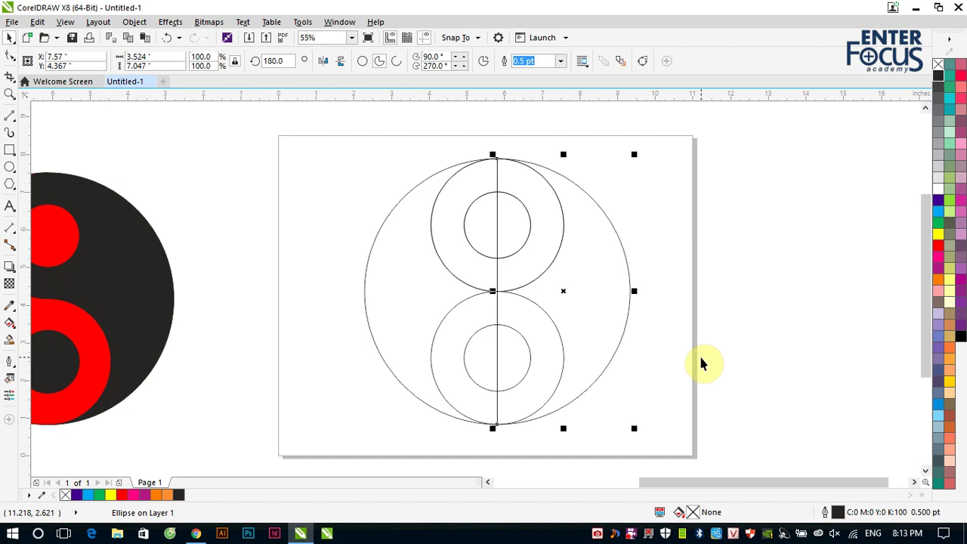
{"action": "left_click", "coordinate": [741, 316]}
Step: Trim the right half-circle with the upper medium circle
{"action": "left_click", "coordinate": [454, 253]}
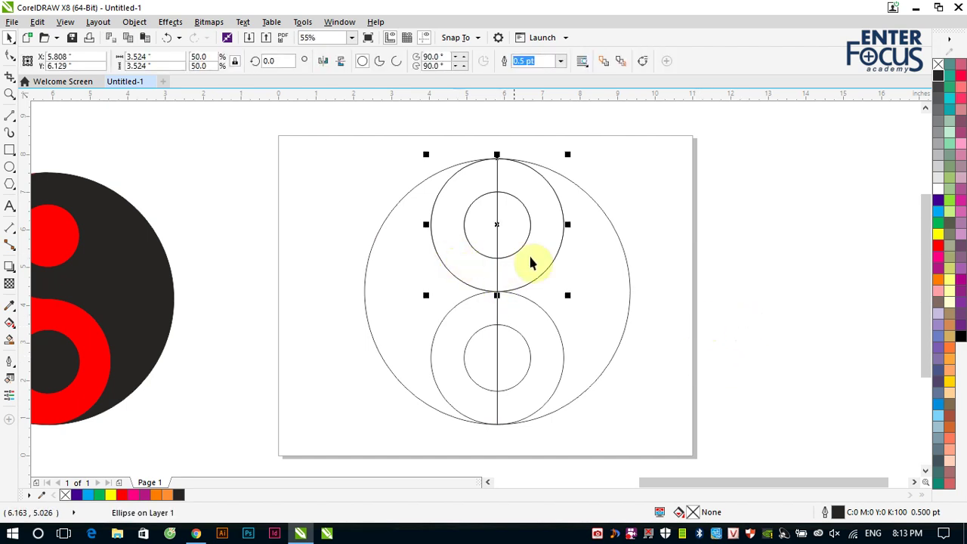
{"action": "left_click", "coordinate": [613, 258], "text": "shift"}
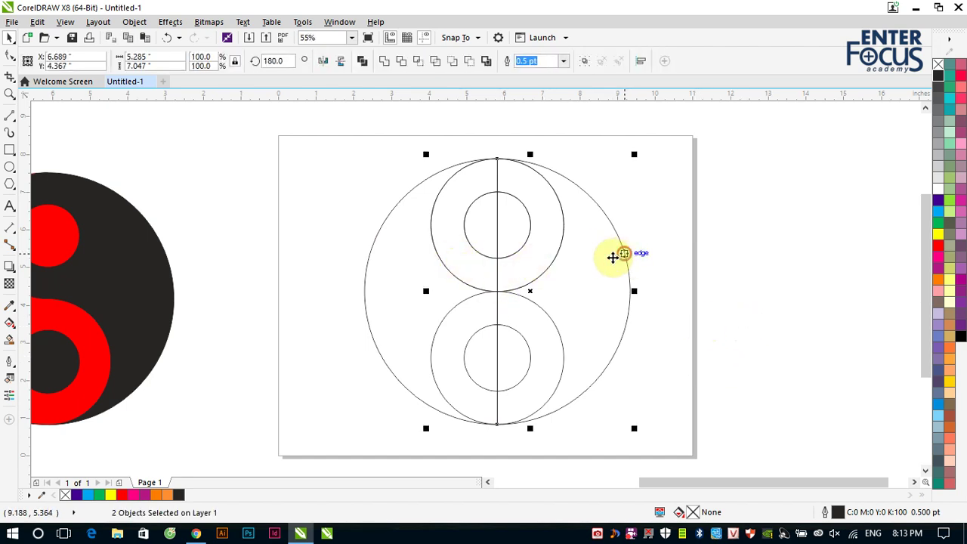
{"action": "left_click", "coordinate": [396, 61]}
{"action": "left_click", "coordinate": [699, 166]}
Step: Weld the upper medium circle to the left half-circle
{"action": "left_click", "coordinate": [444, 216]}
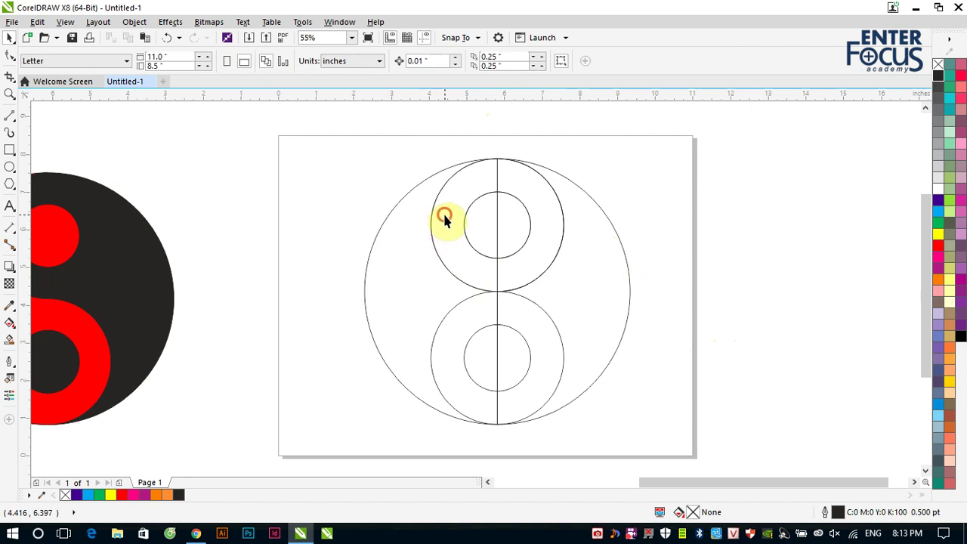
{"action": "left_click", "coordinate": [385, 219], "text": "shift"}
{"action": "left_click", "coordinate": [382, 61]}
{"action": "left_click", "coordinate": [675, 156]}
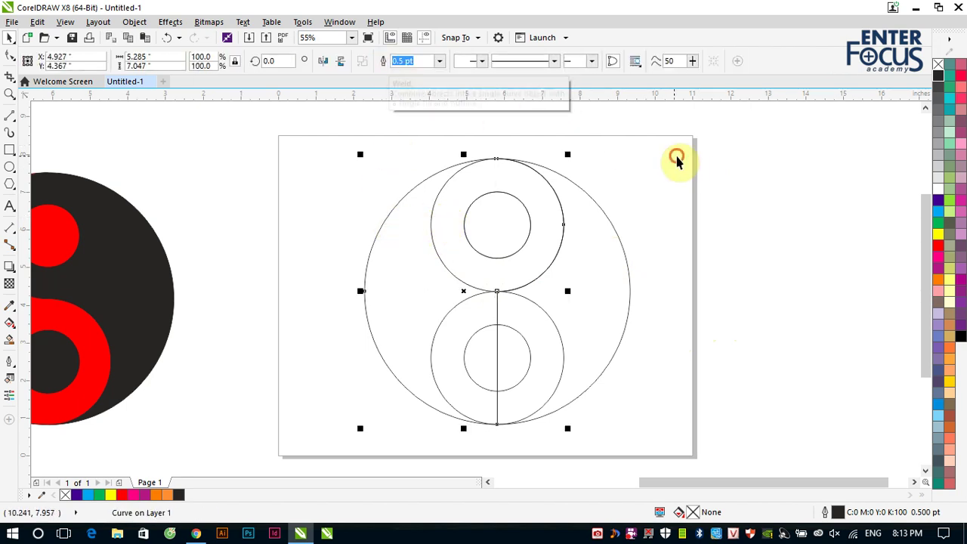
Step: Trim the left welded piece with the lower medium circle
{"action": "left_click", "coordinate": [495, 318]}
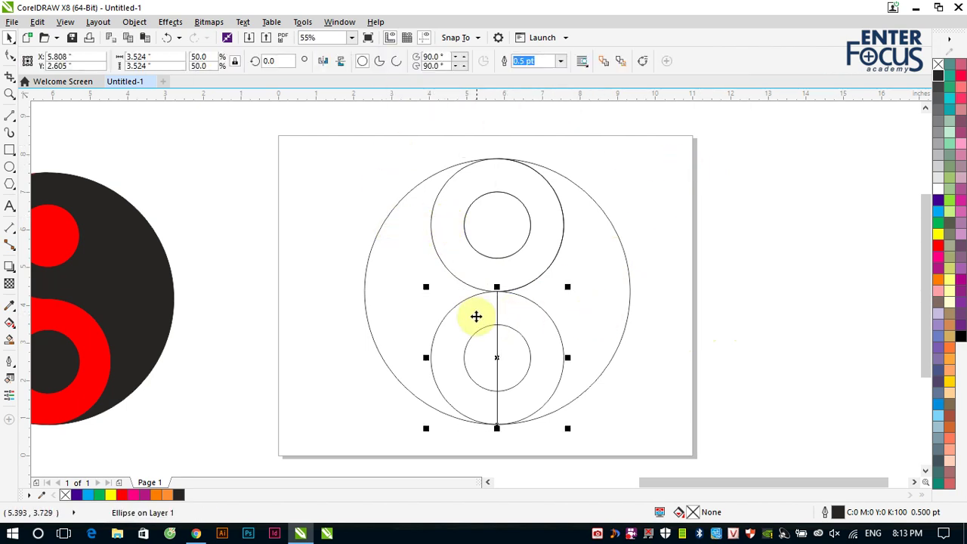
{"action": "left_click", "coordinate": [368, 321], "text": "shift"}
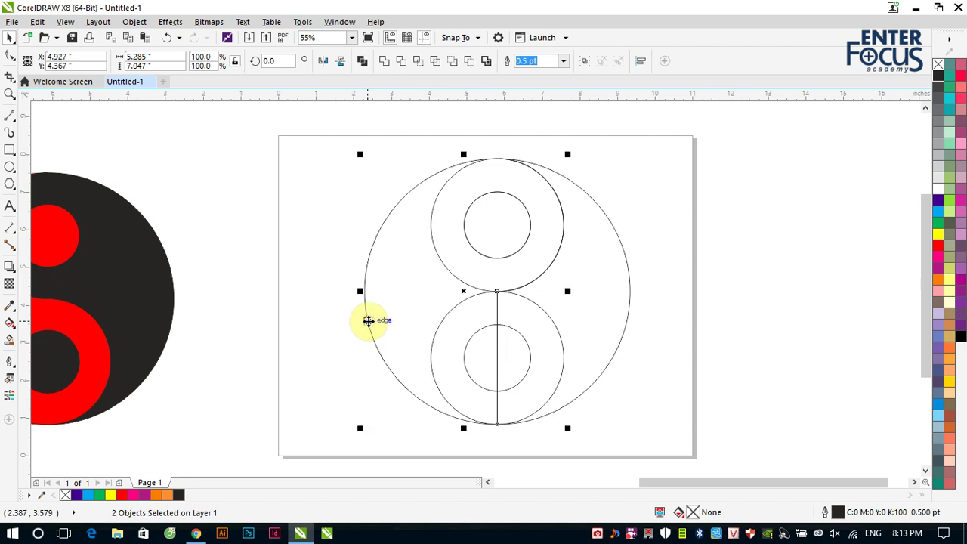
{"action": "left_click", "coordinate": [401, 61]}
{"action": "left_click", "coordinate": [676, 191]}
Step: Trim the right piece with the lower medium circle
{"action": "left_click", "coordinate": [475, 312]}
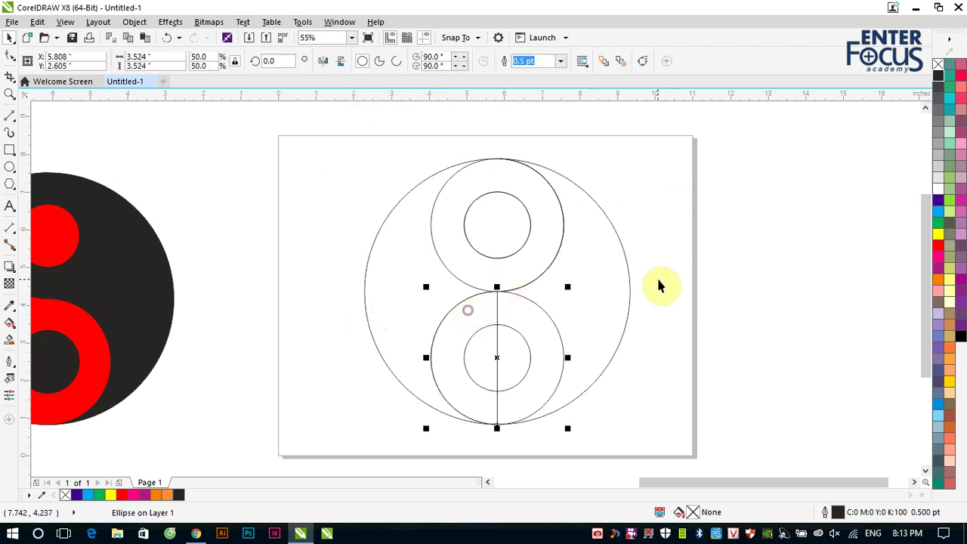
{"action": "left_click", "coordinate": [629, 284]}
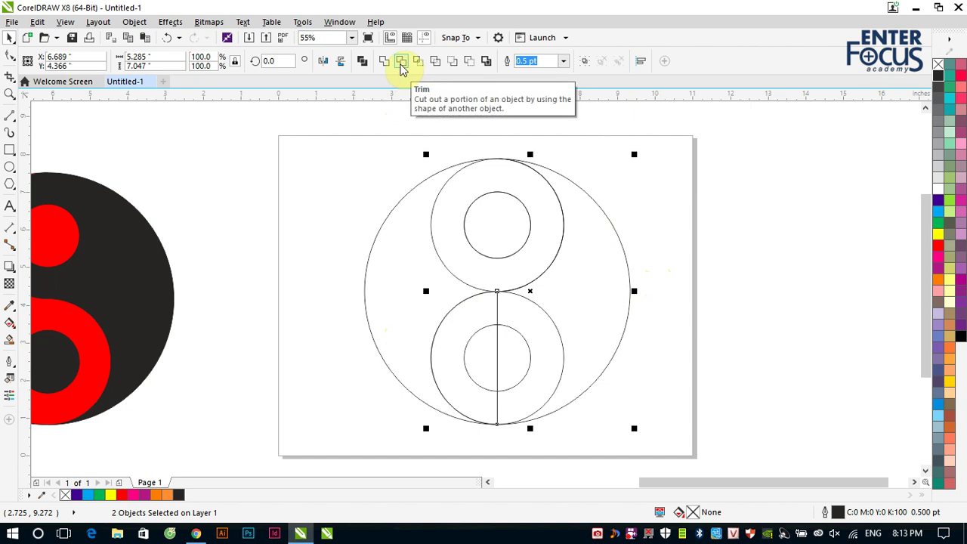
{"action": "left_click", "coordinate": [402, 64]}
{"action": "left_click", "coordinate": [669, 151]}
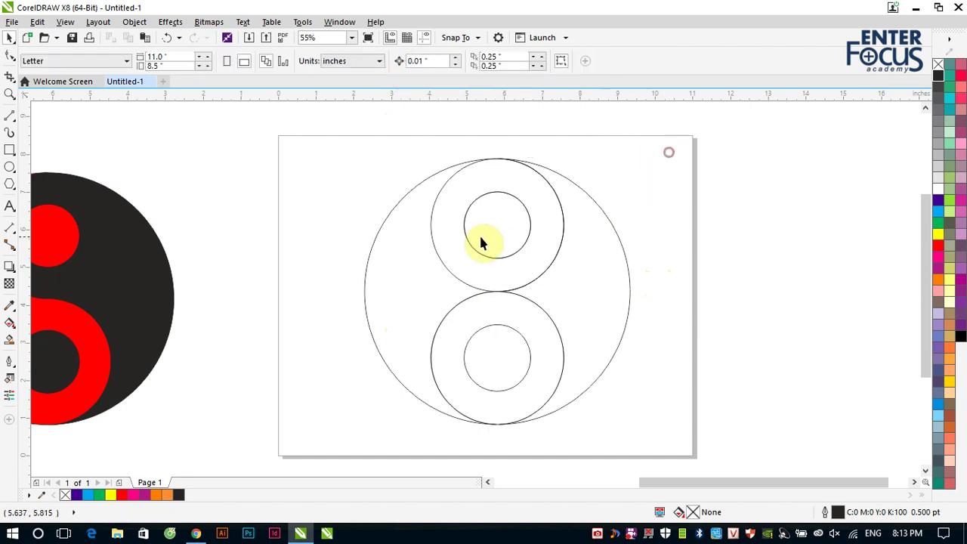
Step: Move the upper medium circle and the right piece aside to check the cuts, and undo both moves
{"action": "left_click_drag", "start_coordinate": [444, 239], "coordinate": [651, 191]}
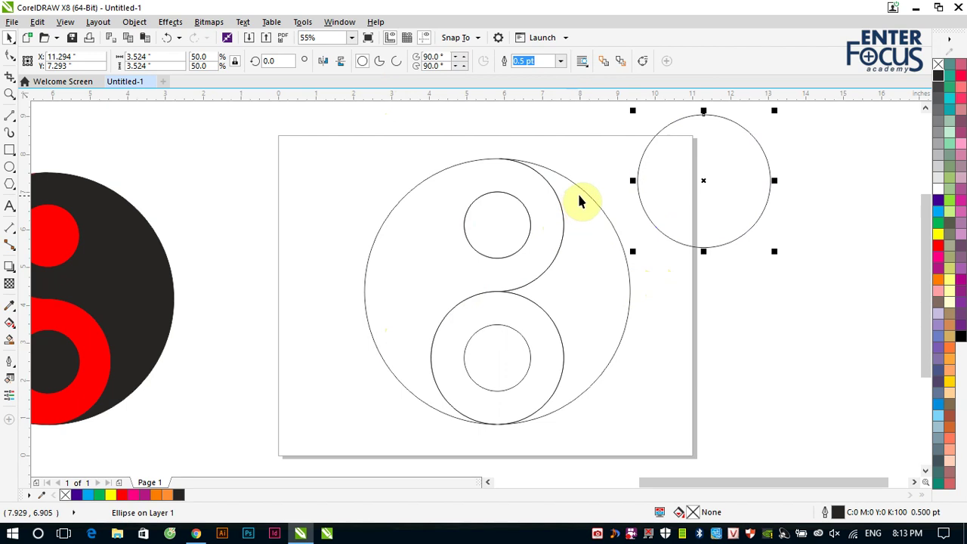
{"action": "left_click_drag", "start_coordinate": [582, 198], "coordinate": [671, 301]}
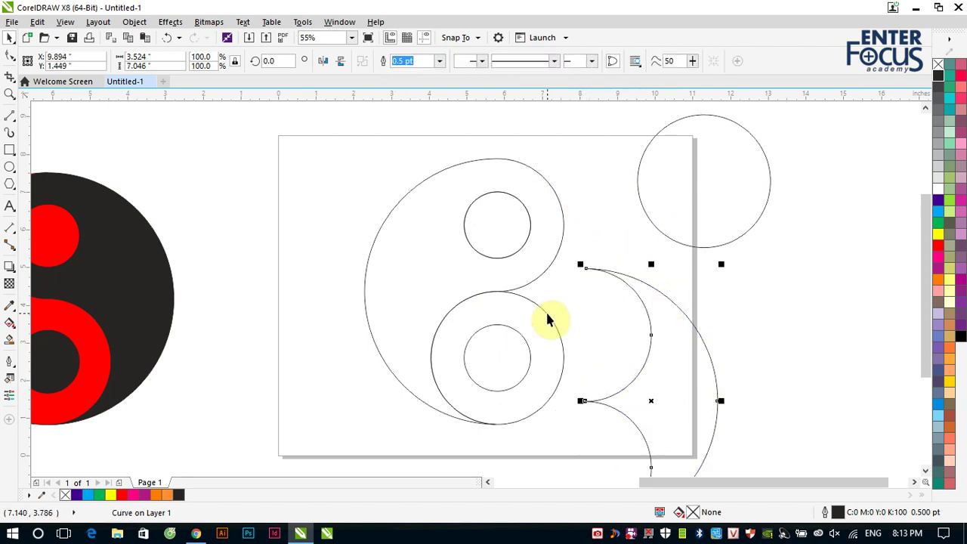
{"action": "key", "text": "ctrl+z"}
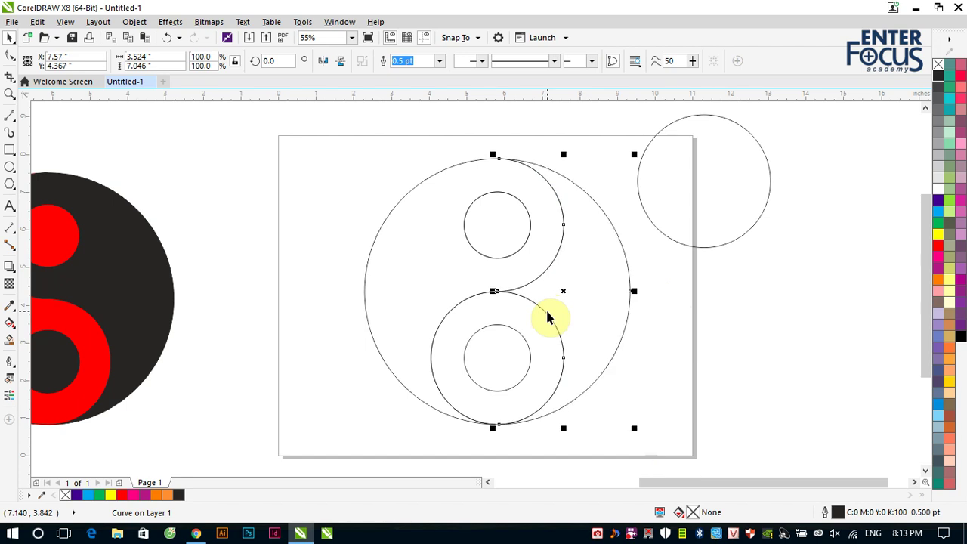
{"action": "key", "text": "ctrl+z"}
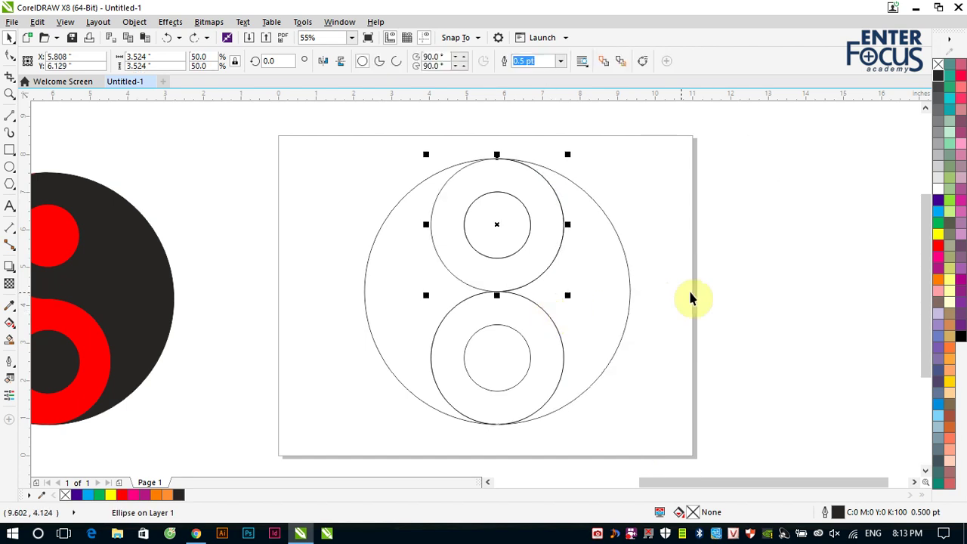
Step: Weld the remaining upper medium circle into the left piece of the symbol
{"action": "left_click", "coordinate": [688, 289]}
{"action": "left_click", "coordinate": [443, 246]}
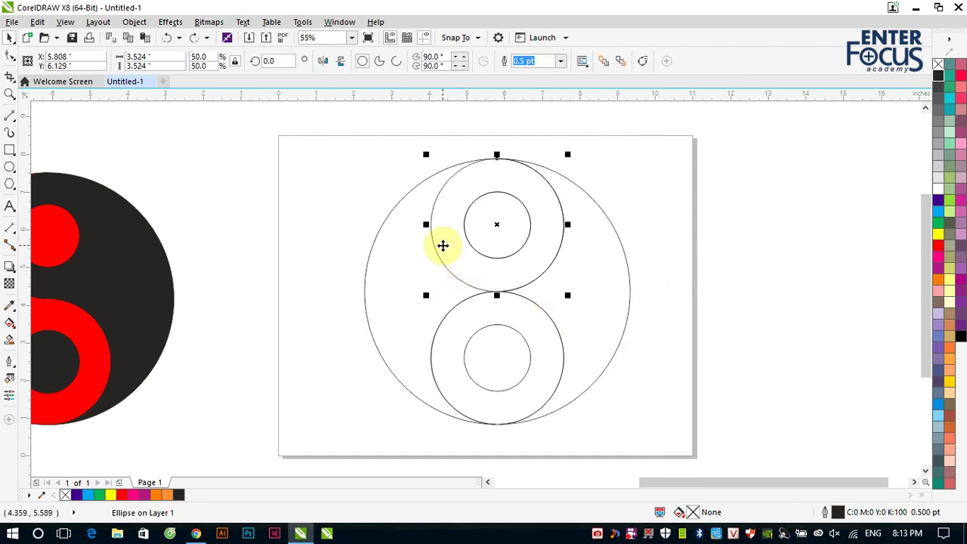
{"action": "left_click", "coordinate": [384, 222], "text": "shift"}
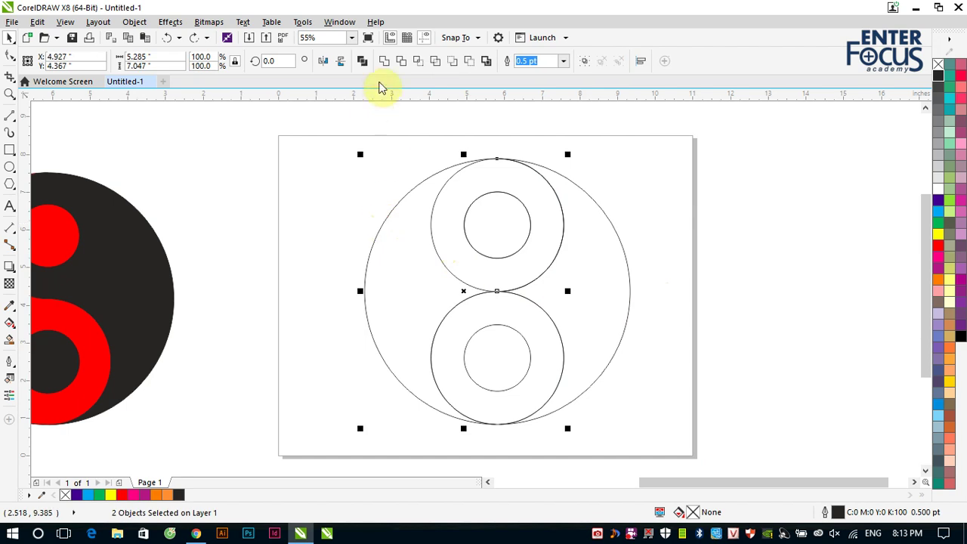
{"action": "left_click", "coordinate": [384, 60]}
{"action": "left_click", "coordinate": [675, 188]}
Step: Trim the left piece of the symbol again, using the lower medium circle as the cutter
{"action": "left_click", "coordinate": [506, 309]}
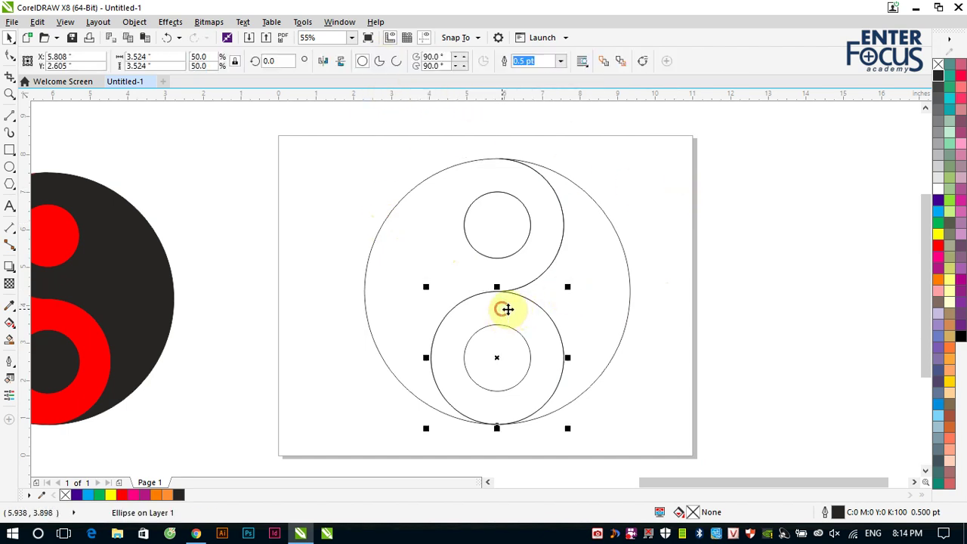
{"action": "left_click", "coordinate": [474, 313]}
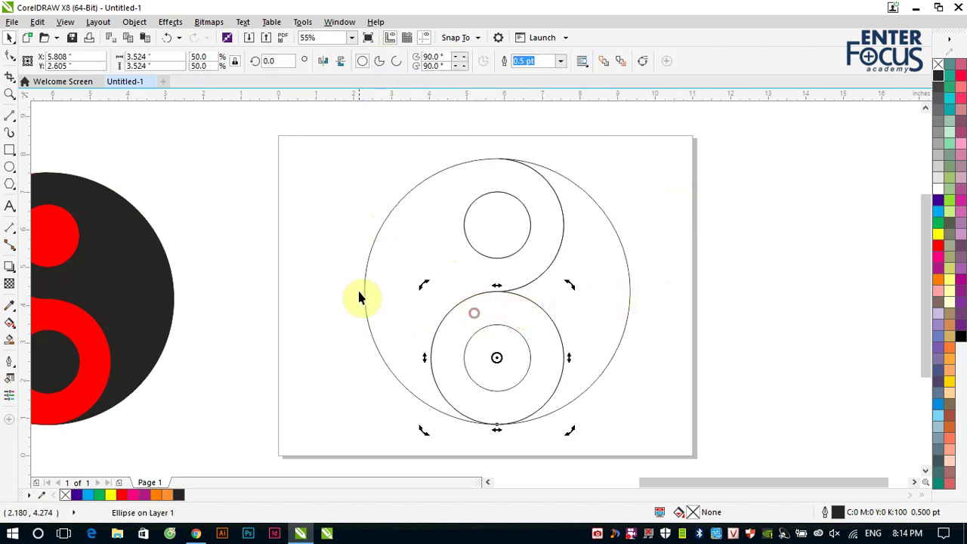
{"action": "left_click", "coordinate": [330, 301]}
{"action": "left_click", "coordinate": [436, 332]}
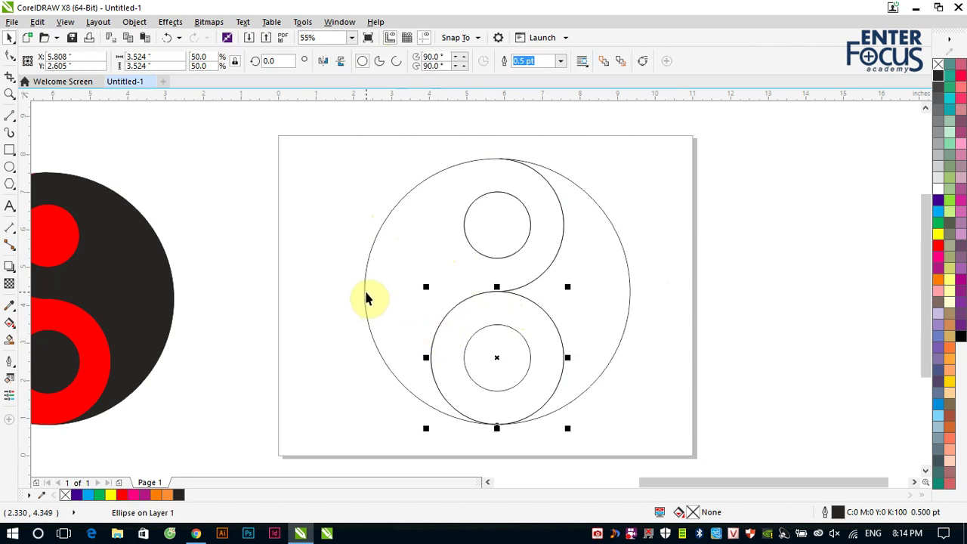
{"action": "left_click", "coordinate": [366, 298], "text": "shift"}
{"action": "left_click", "coordinate": [404, 64]}
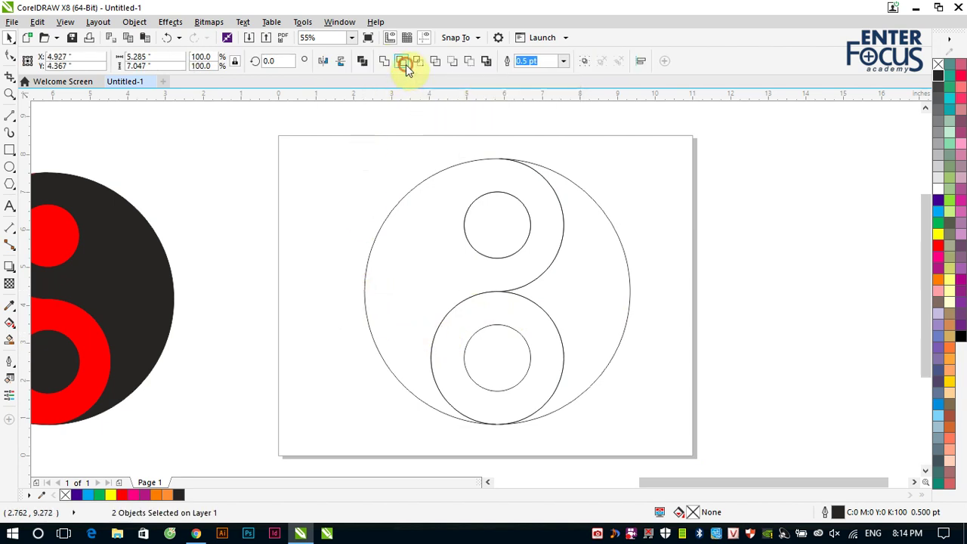
{"action": "left_click", "coordinate": [731, 232]}
Step: Weld the lower medium circle to the right piece and move the welded piece away from the left one for inspection
{"action": "left_click", "coordinate": [480, 297]}
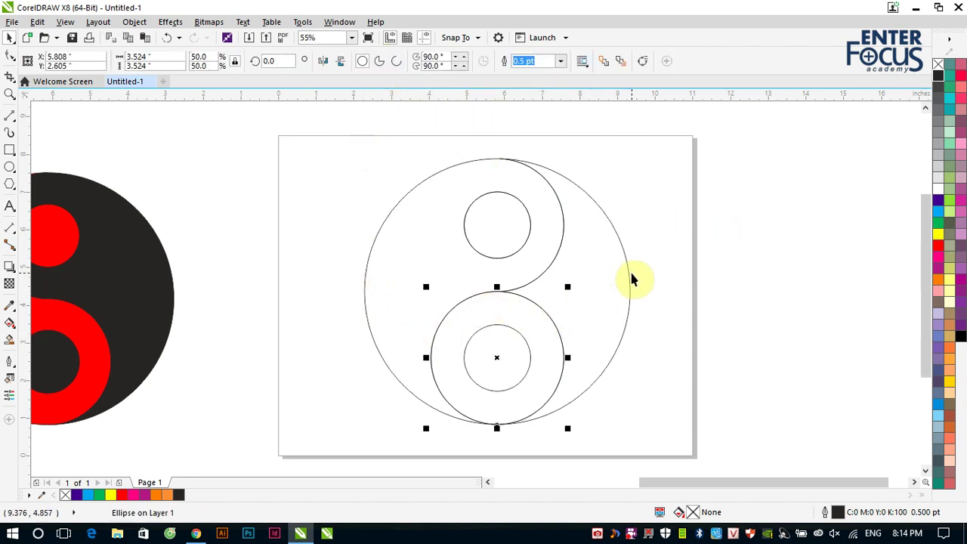
{"action": "left_click", "coordinate": [630, 278], "text": "shift"}
{"action": "left_click", "coordinate": [384, 61]}
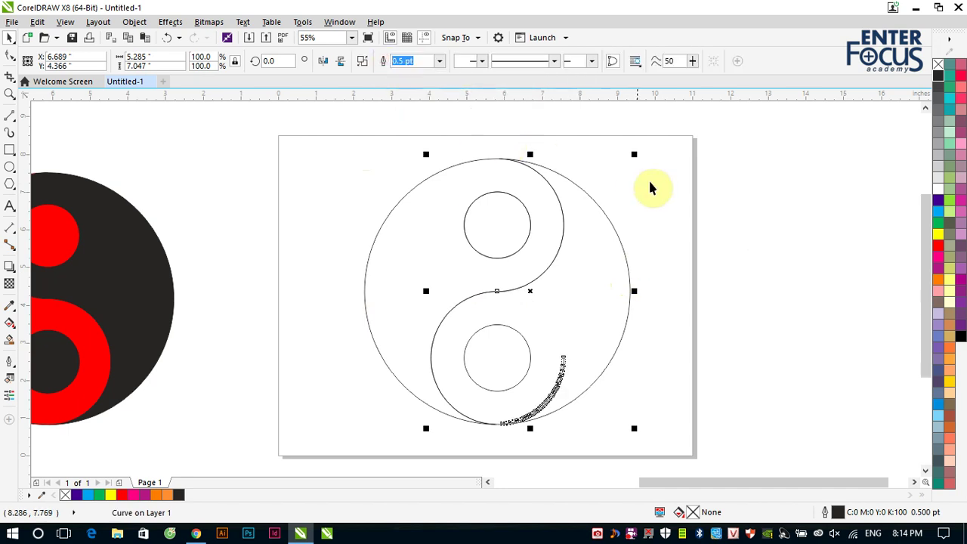
{"action": "left_click", "coordinate": [691, 195]}
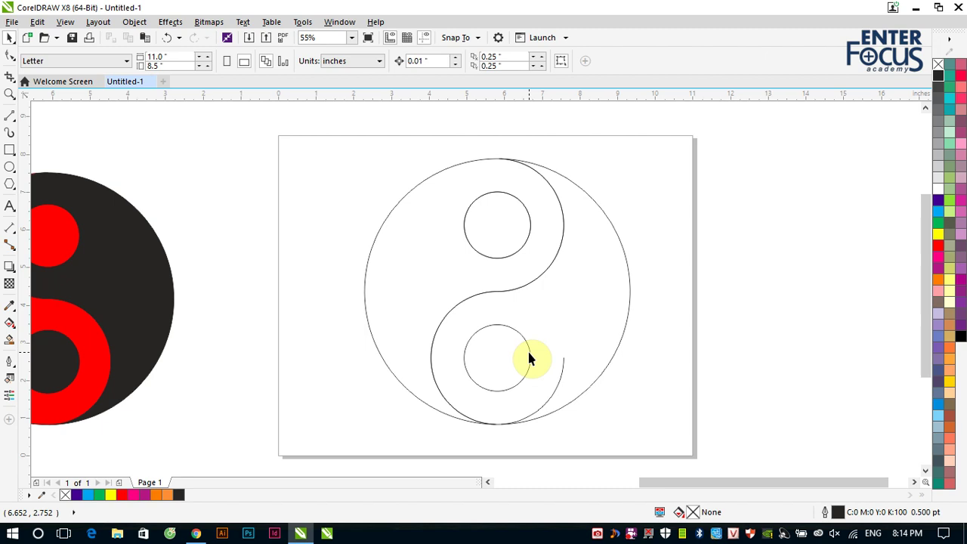
{"action": "left_click", "coordinate": [610, 272]}
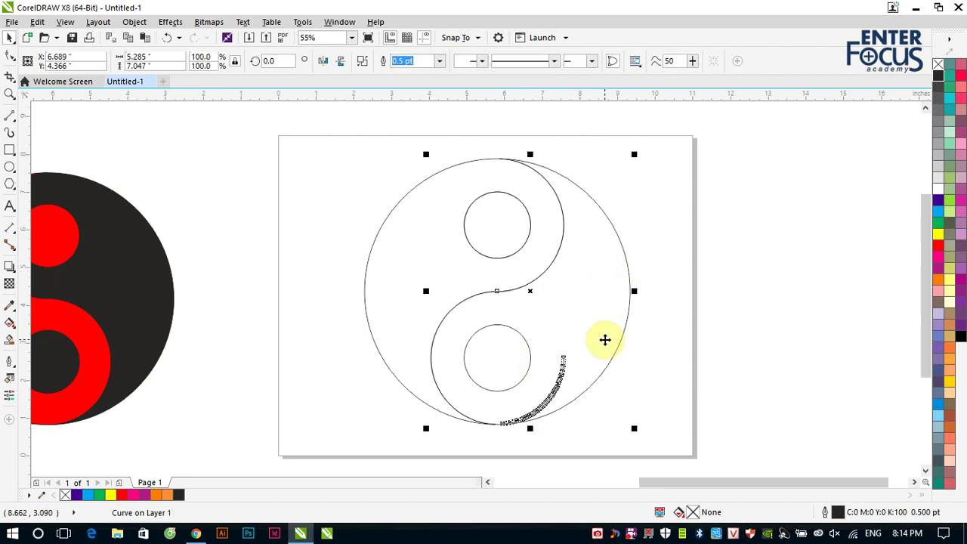
{"action": "left_click_drag", "start_coordinate": [605, 340], "coordinate": [727, 382]}
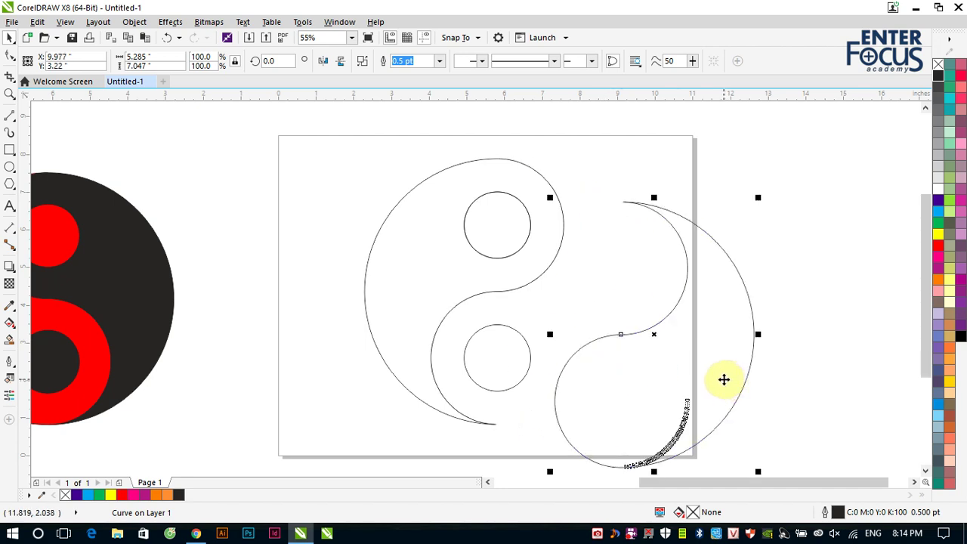
Step: Delete all pieces of the attempted symbol and bring the original unfilled construction circles back onto the page
{"action": "left_click_drag", "start_coordinate": [312, 142], "coordinate": [794, 463]}
{"action": "key", "text": "Delete"}
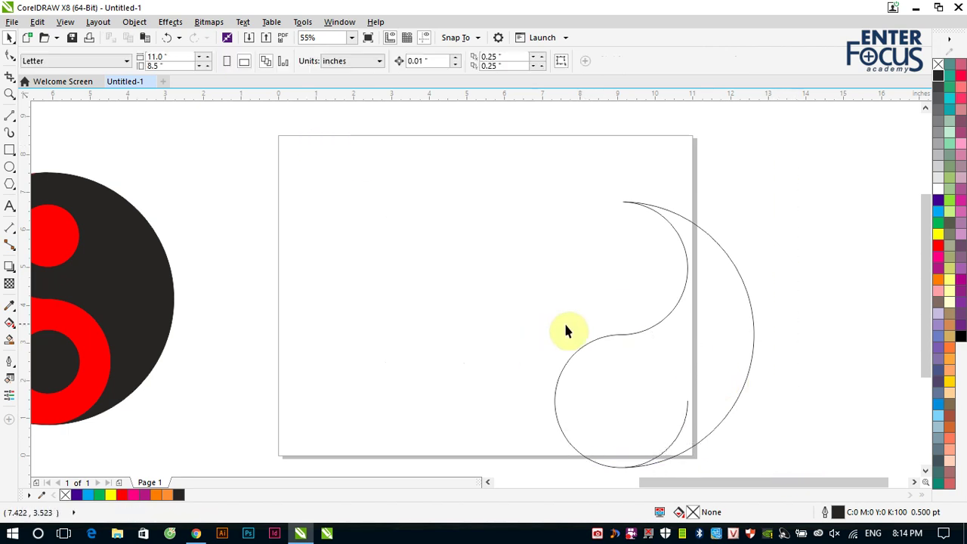
{"action": "left_click", "coordinate": [597, 338]}
{"action": "key", "text": "Delete"}
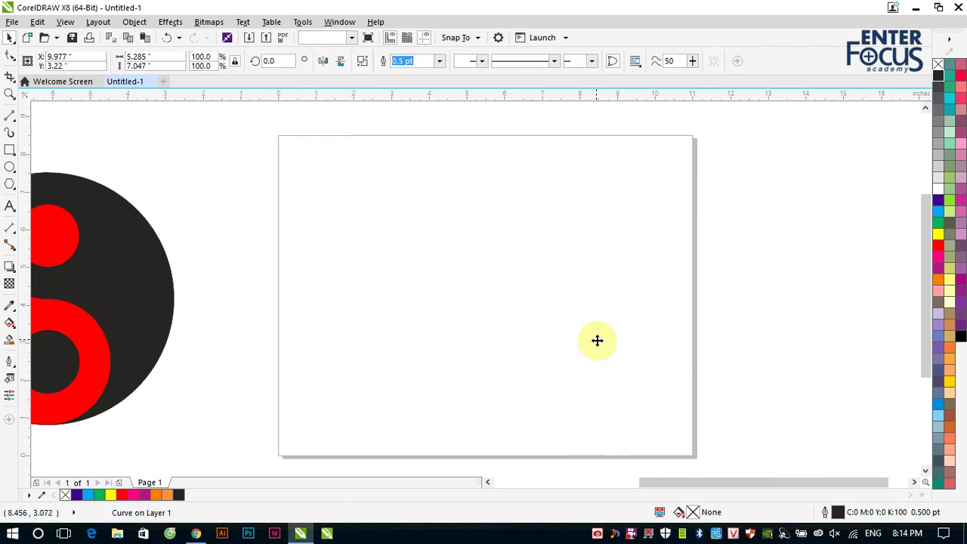
{"action": "key", "text": "ctrl+z"}
{"action": "left_click", "coordinate": [660, 231]}
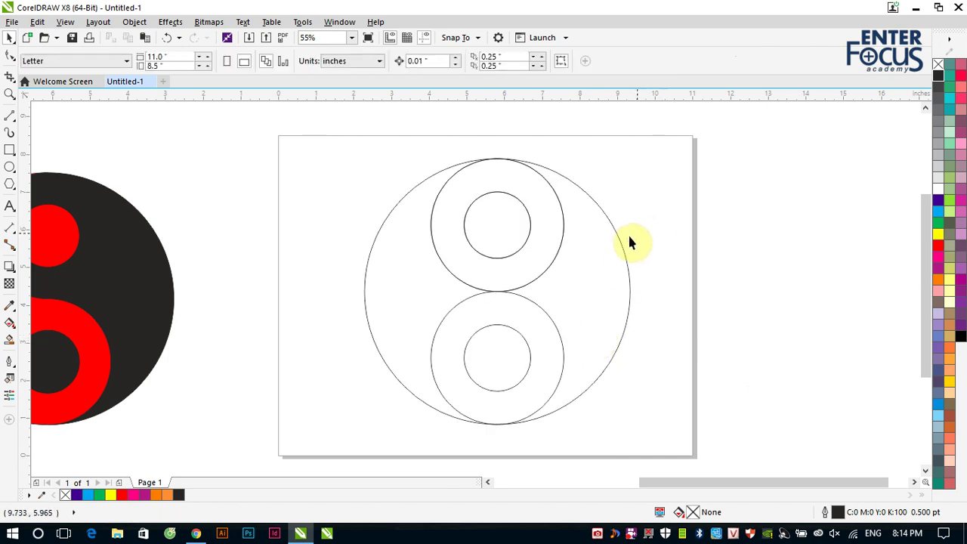
Step: Turn the large outer circle into a half-circle pie with a starting angle of 90° and an ending angle of 270°
{"action": "left_click", "coordinate": [620, 241]}
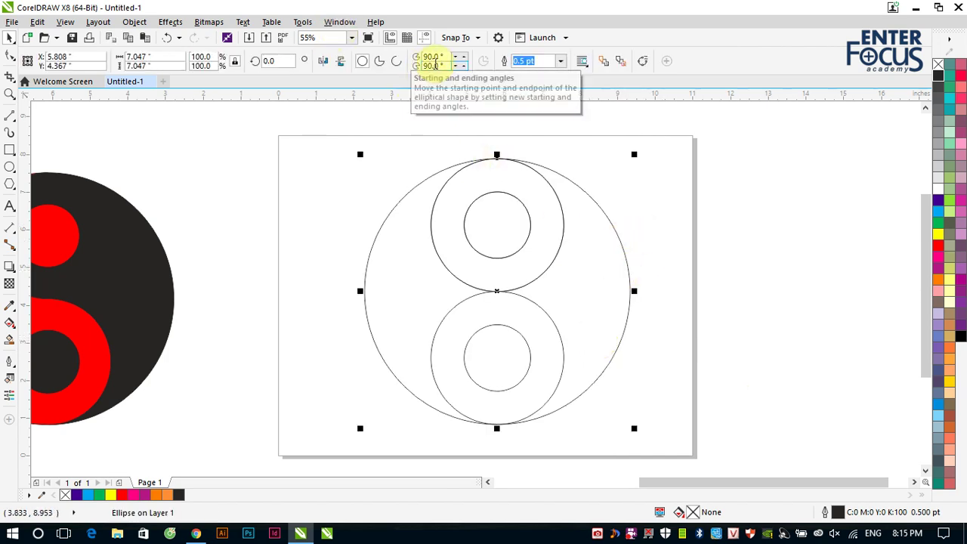
{"action": "left_click", "coordinate": [382, 66]}
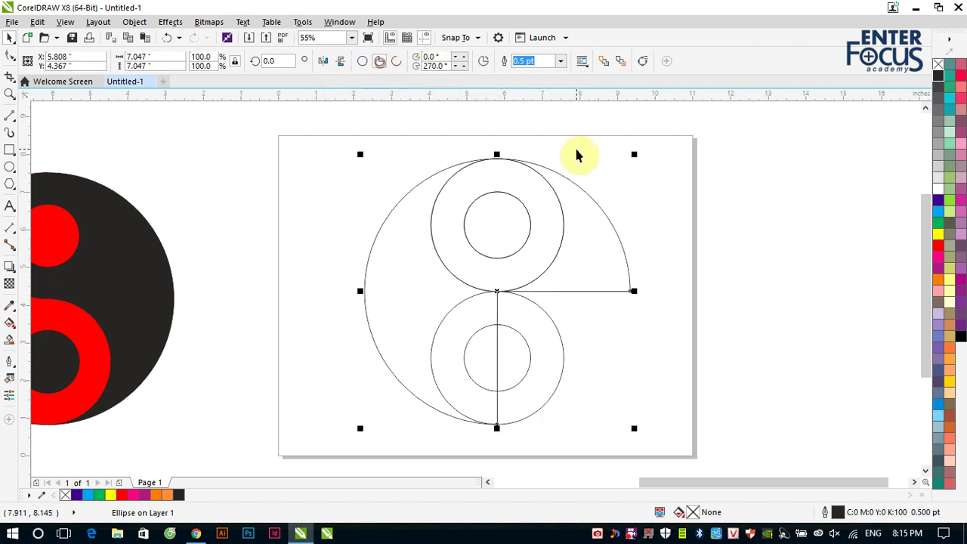
{"action": "left_click_drag", "start_coordinate": [437, 57], "coordinate": [403, 59]}
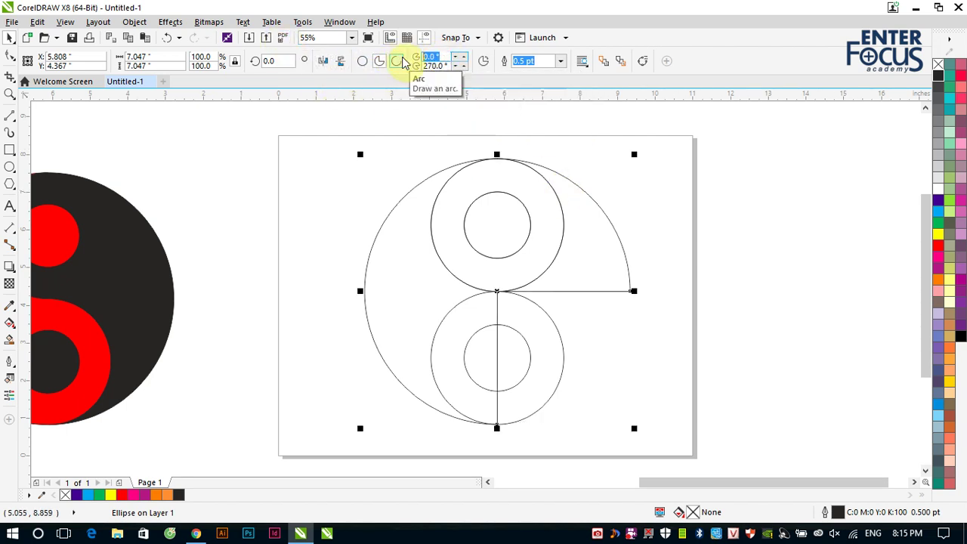
{"action": "type", "text": "90"}
{"action": "key", "text": "Return"}
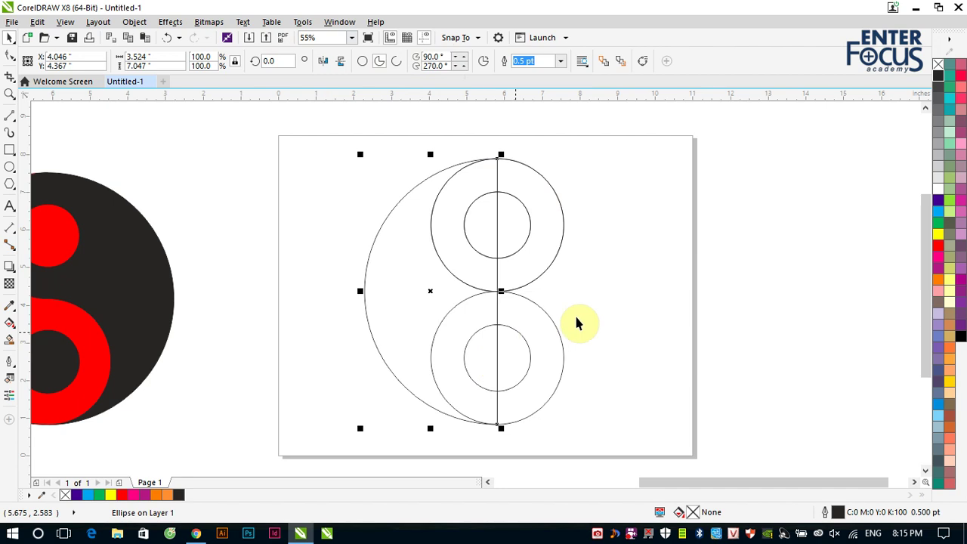
{"action": "left_click", "coordinate": [642, 272]}
Step: Create a mirrored copy of the left half-circle on its right side to complete the large circle
{"action": "left_click", "coordinate": [391, 298]}
{"action": "left_click_drag", "start_coordinate": [357, 290], "coordinate": [572, 295]}
{"action": "left_click", "coordinate": [708, 199]}
Step: Trim the right half-circle, using the upper medium circle as the cutter
{"action": "left_click", "coordinate": [461, 259]}
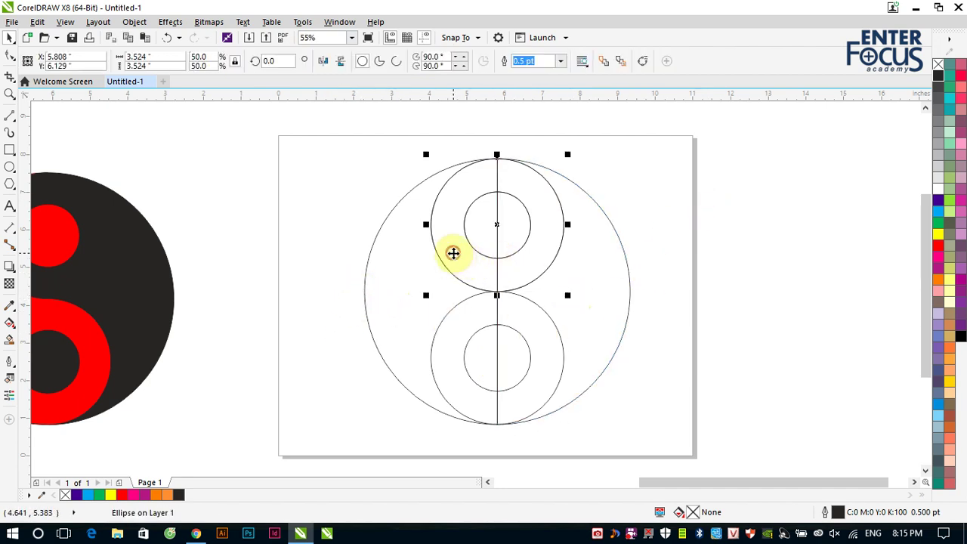
{"action": "left_click", "coordinate": [623, 257], "text": "shift"}
{"action": "left_click", "coordinate": [399, 62]}
{"action": "left_click", "coordinate": [766, 211]}
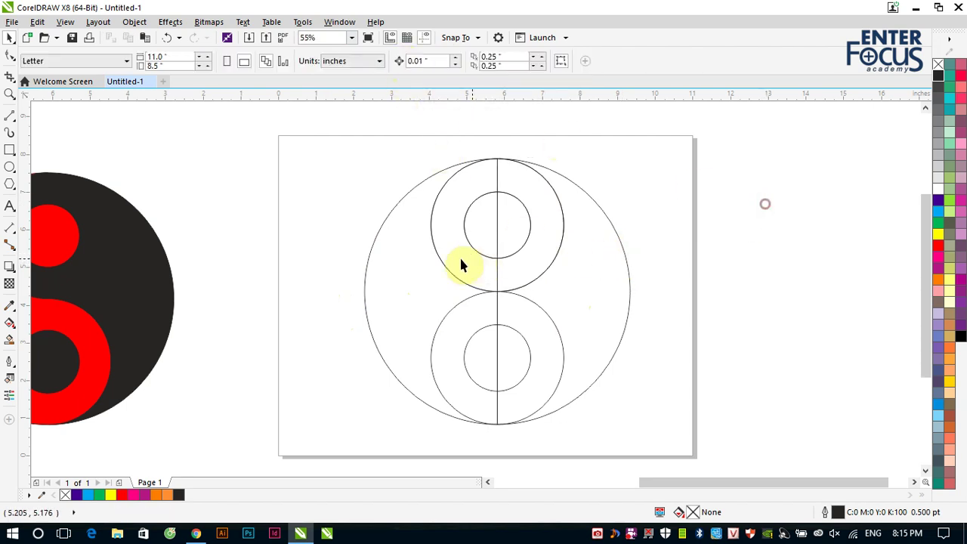
Step: Weld the upper medium circle to the left half-circle
{"action": "left_click", "coordinate": [453, 263]}
{"action": "left_click", "coordinate": [375, 243], "text": "shift"}
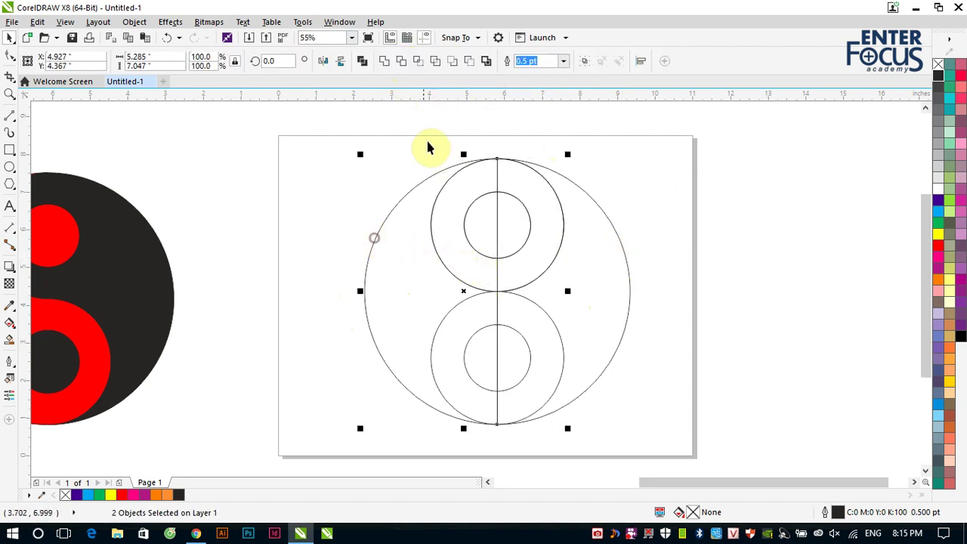
{"action": "left_click", "coordinate": [384, 62]}
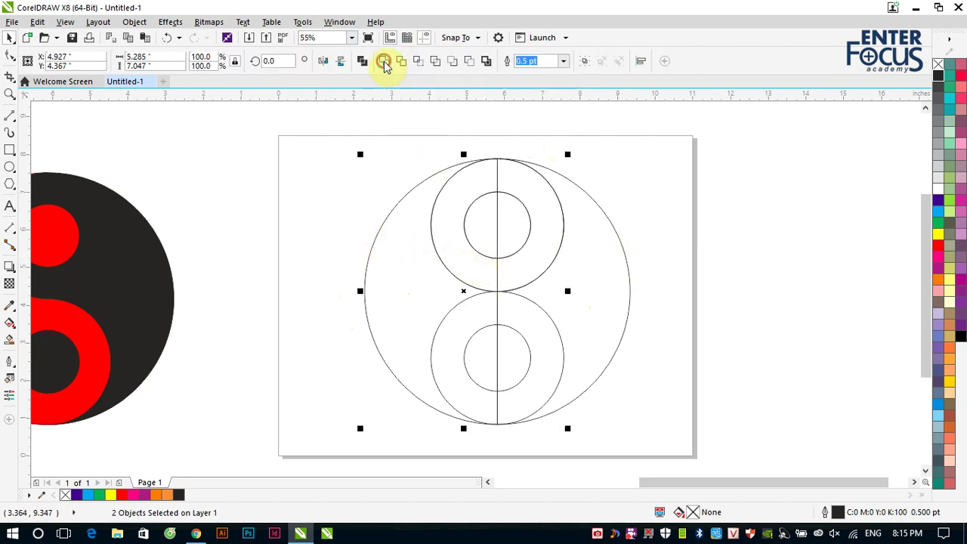
{"action": "left_click", "coordinate": [673, 166]}
Step: Move the leftover duplicate of the upper medium circle off the symbol and delete it
{"action": "left_click", "coordinate": [452, 244]}
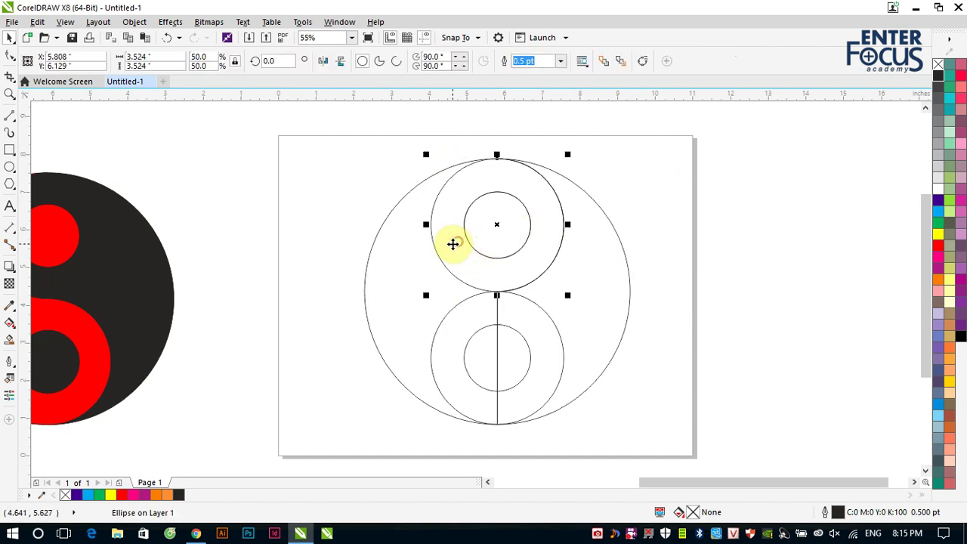
{"action": "left_click_drag", "start_coordinate": [452, 243], "coordinate": [703, 233]}
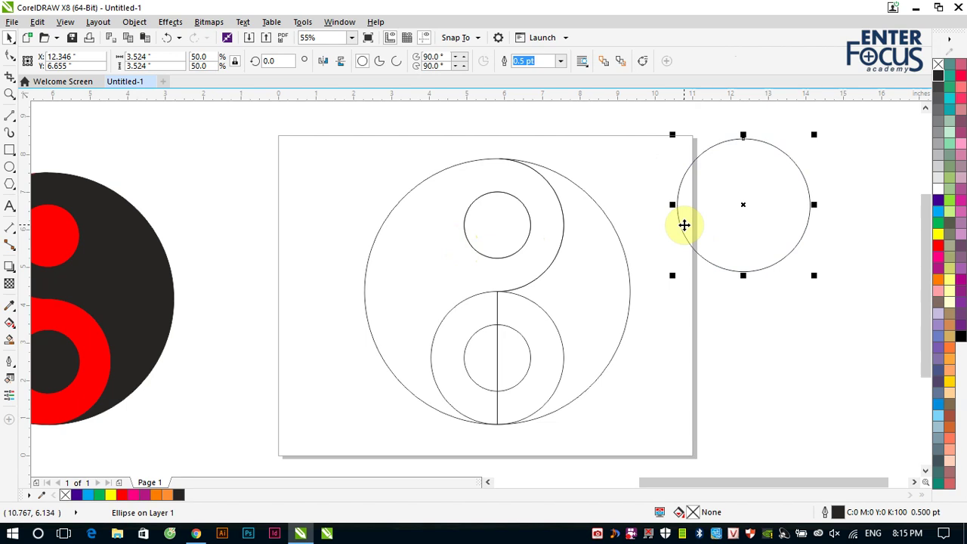
{"action": "left_click", "coordinate": [545, 335]}
{"action": "left_click", "coordinate": [449, 335]}
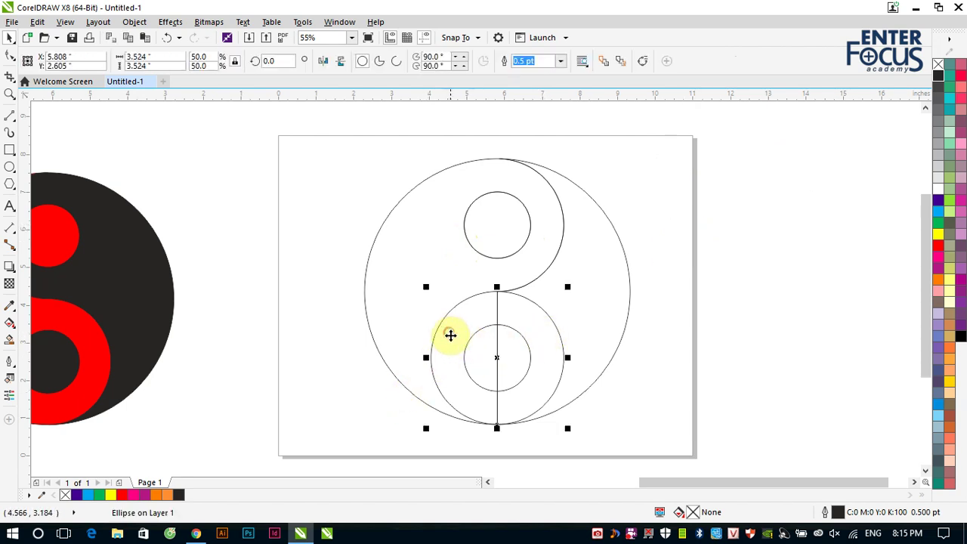
{"action": "left_click_drag", "start_coordinate": [449, 335], "coordinate": [723, 363]}
{"action": "key", "text": "ctrl+z"}
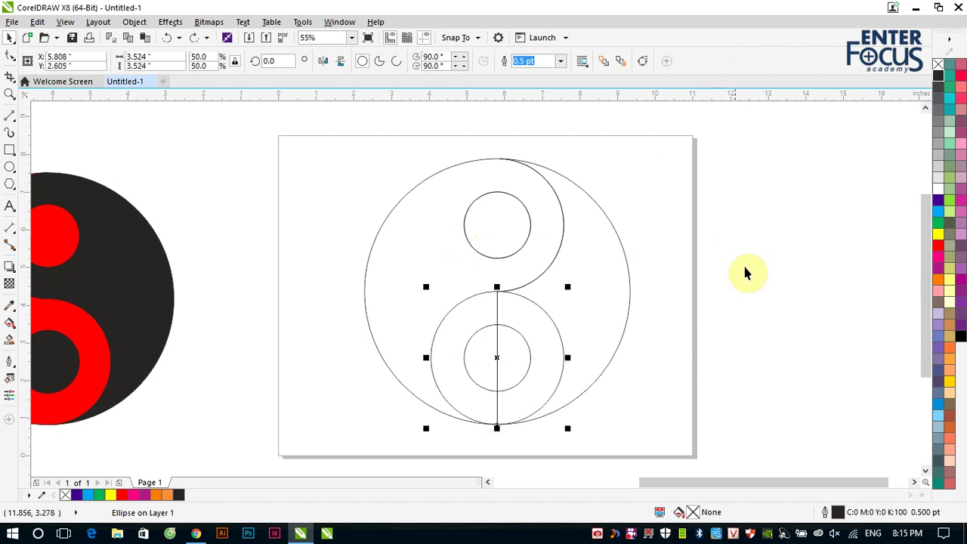
Step: Trim the left piece of the symbol, using the lower medium circle as the cutter
{"action": "left_click", "coordinate": [746, 265]}
{"action": "left_click", "coordinate": [455, 328]}
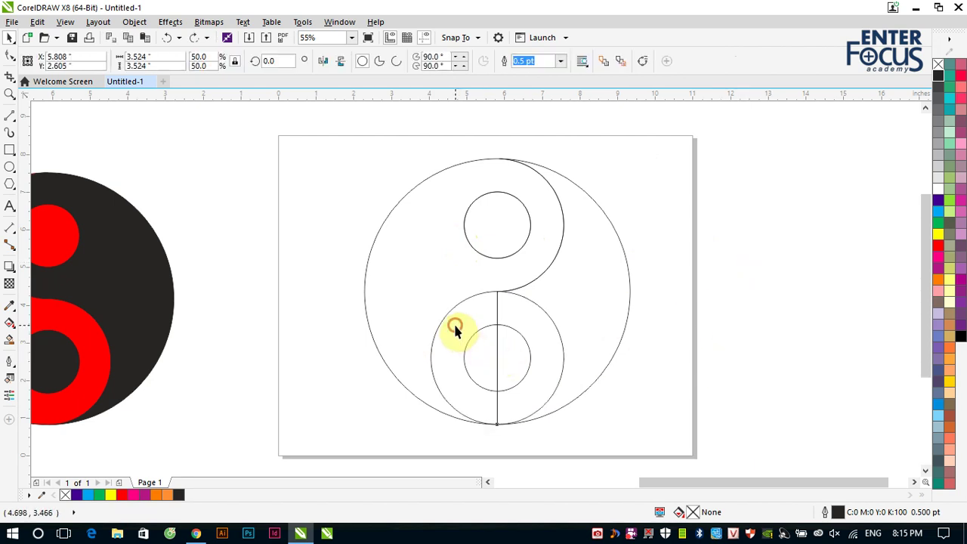
{"action": "left_click", "coordinate": [365, 299], "text": "shift"}
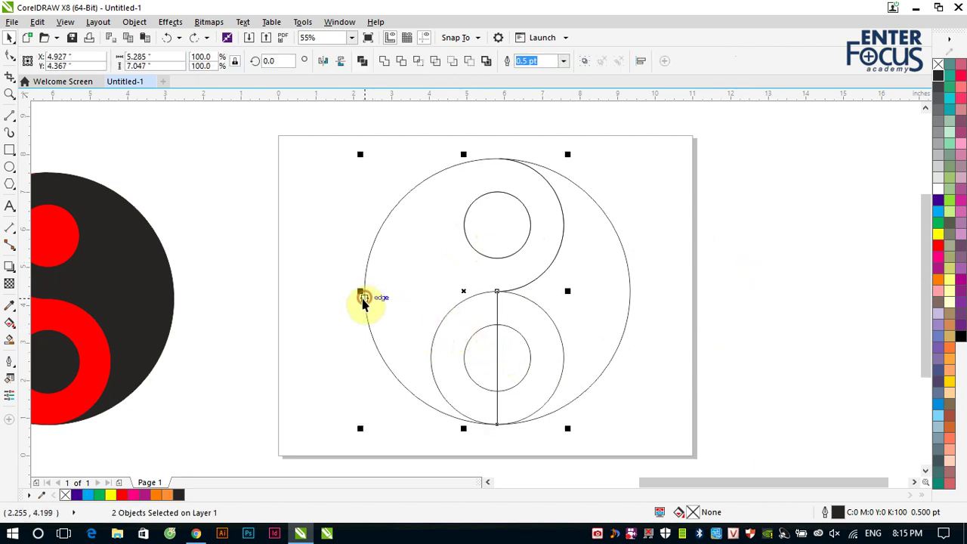
{"action": "left_click", "coordinate": [401, 60]}
{"action": "left_click", "coordinate": [733, 182]}
Step: Weld the lower medium circle to the right piece of the symbol
{"action": "left_click", "coordinate": [458, 320]}
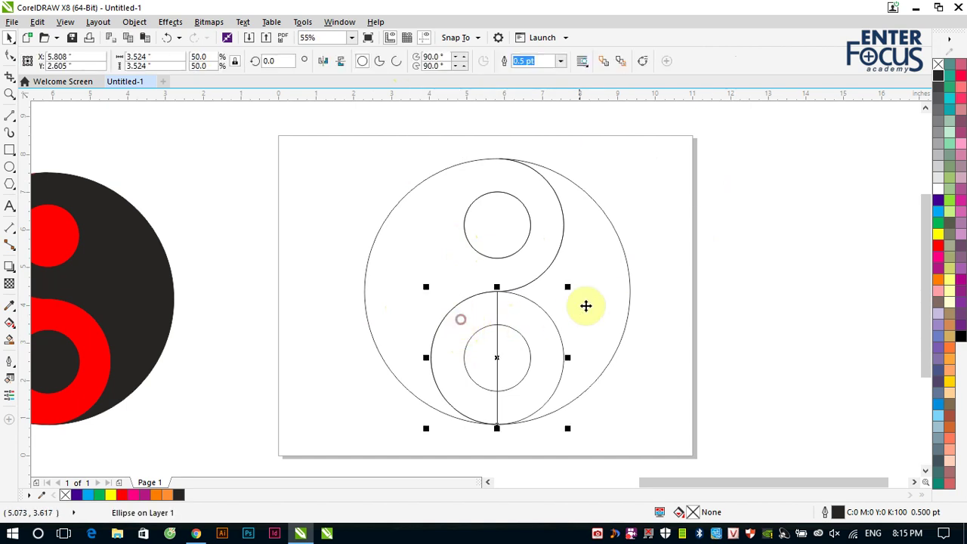
{"action": "left_click", "coordinate": [630, 289]}
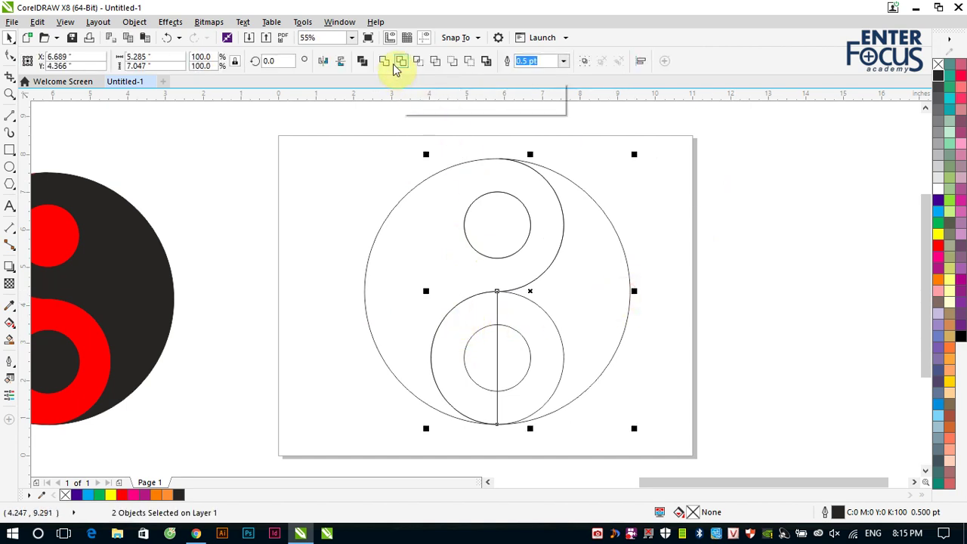
{"action": "left_click", "coordinate": [387, 61]}
{"action": "left_click", "coordinate": [665, 217]}
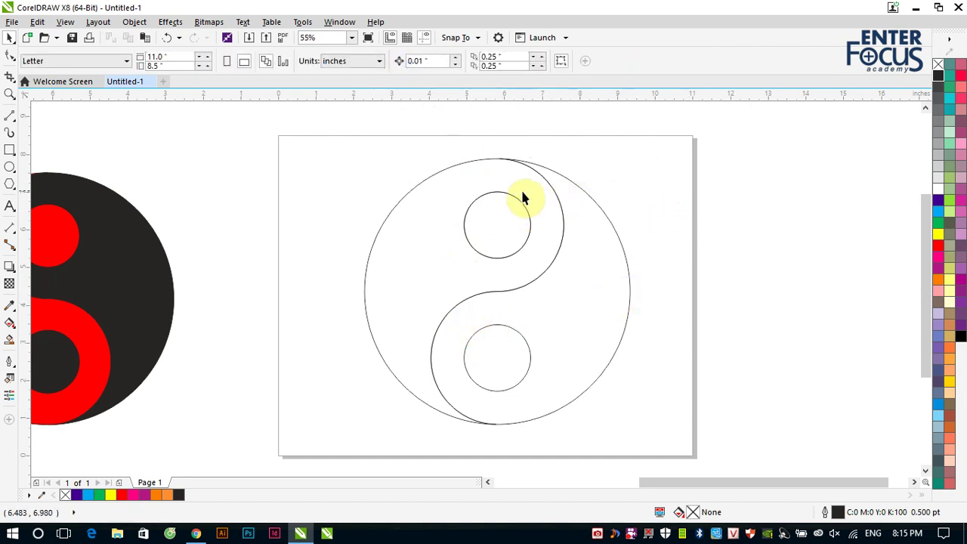
Step: Fill the upper small circle with red and the lower small circle with black
{"action": "left_click_drag", "start_coordinate": [439, 147], "coordinate": [537, 266]}
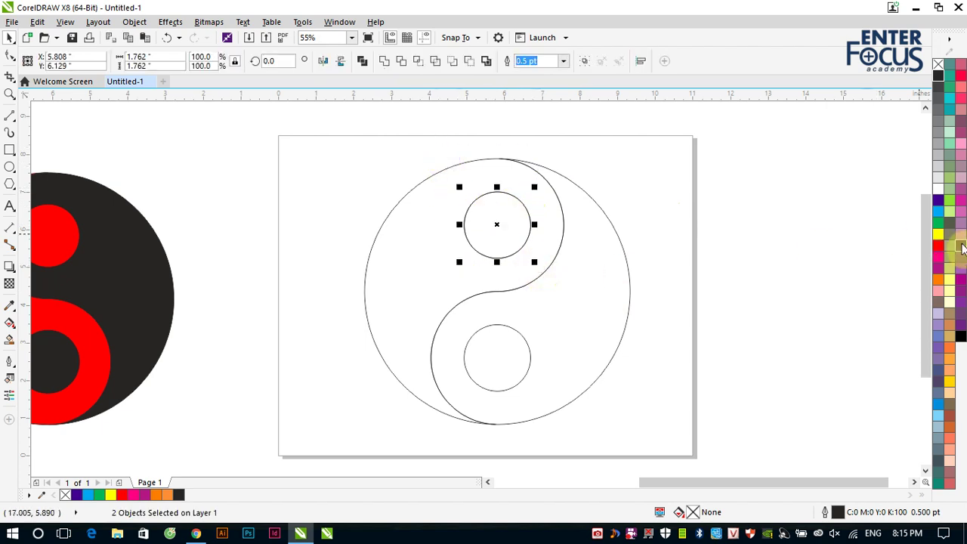
{"action": "left_click", "coordinate": [938, 245]}
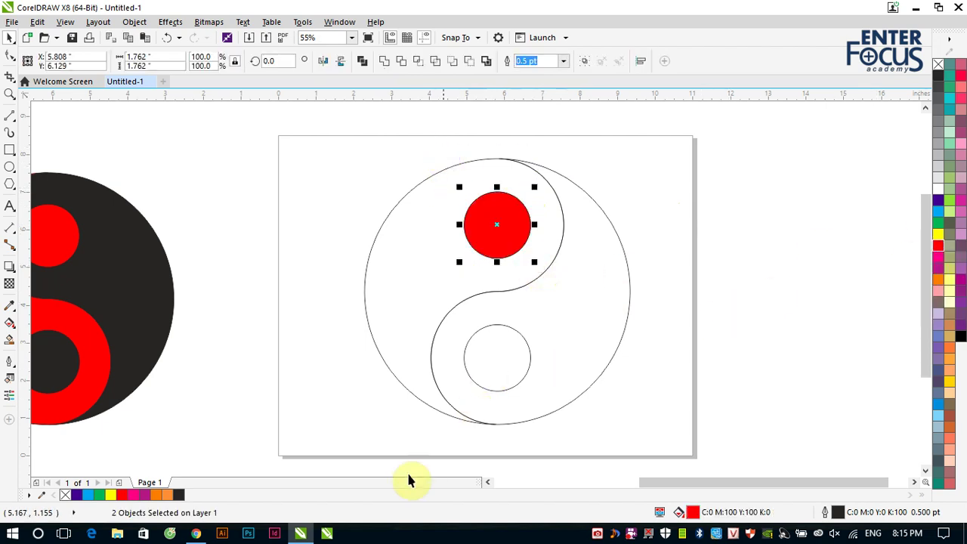
{"action": "left_click_drag", "start_coordinate": [423, 454], "coordinate": [565, 302]}
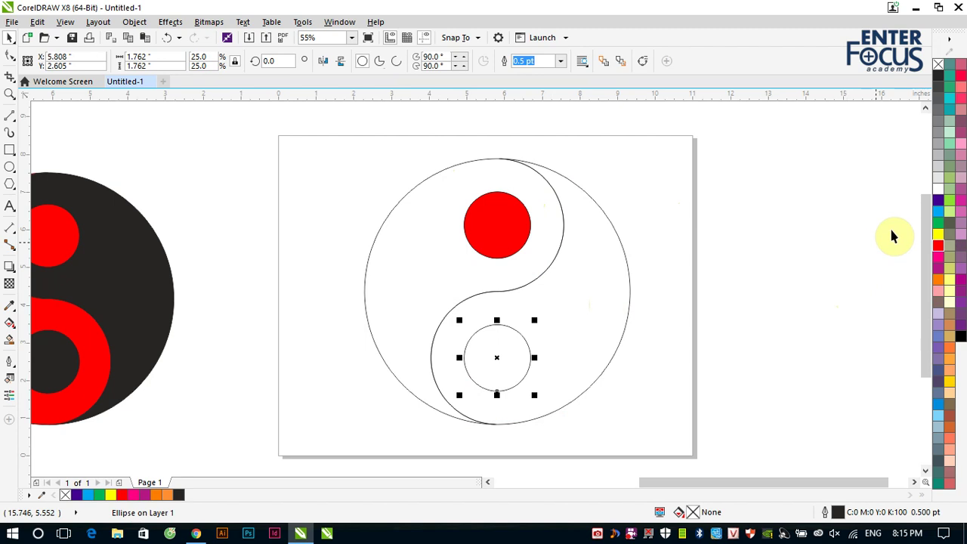
{"action": "left_click", "coordinate": [938, 75]}
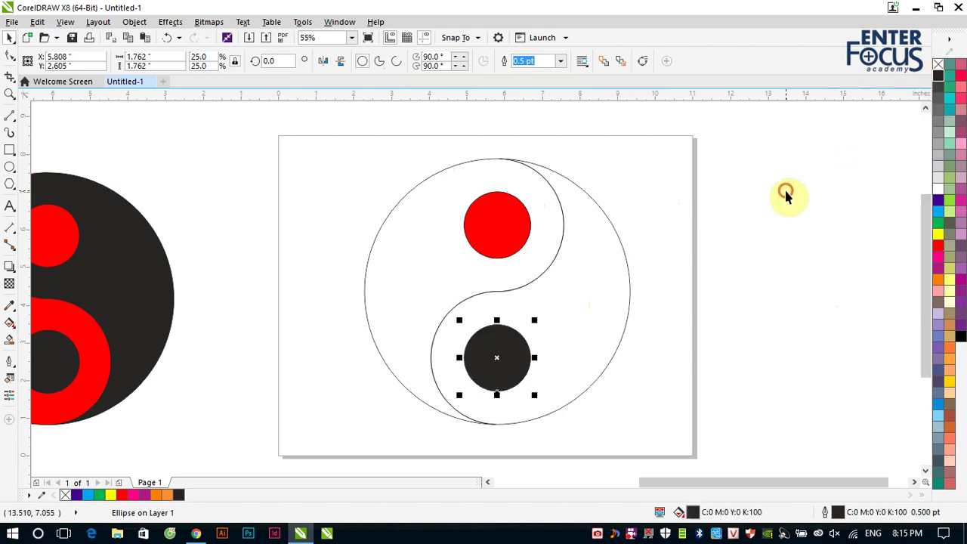
{"action": "left_click", "coordinate": [786, 195]}
Step: Fill the right piece of the symbol with red and the left piece with black
{"action": "left_click", "coordinate": [629, 272]}
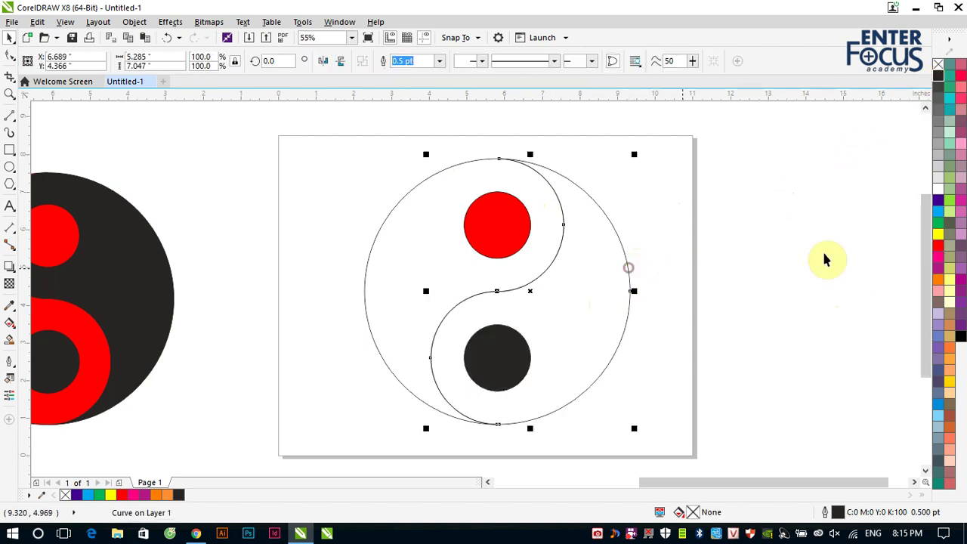
{"action": "left_click", "coordinate": [939, 246]}
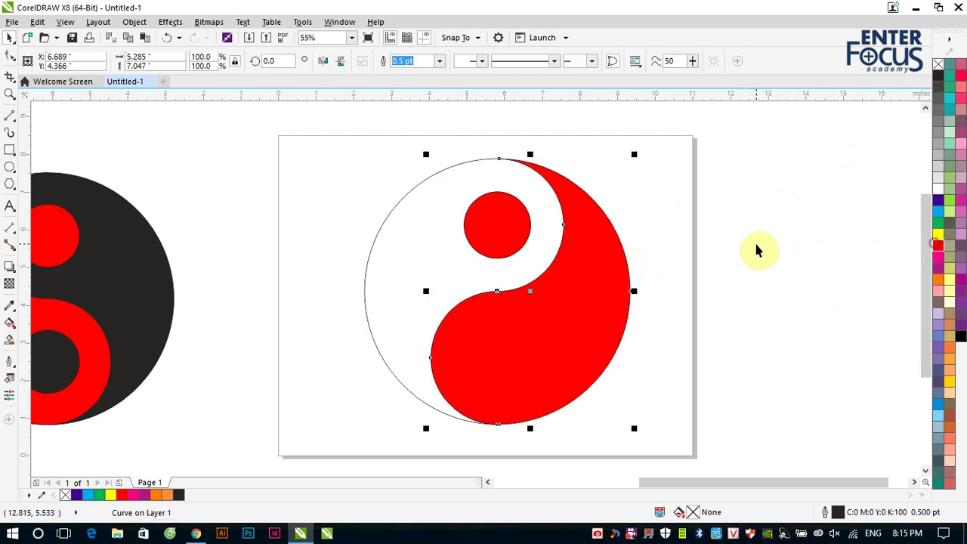
{"action": "left_click", "coordinate": [381, 222]}
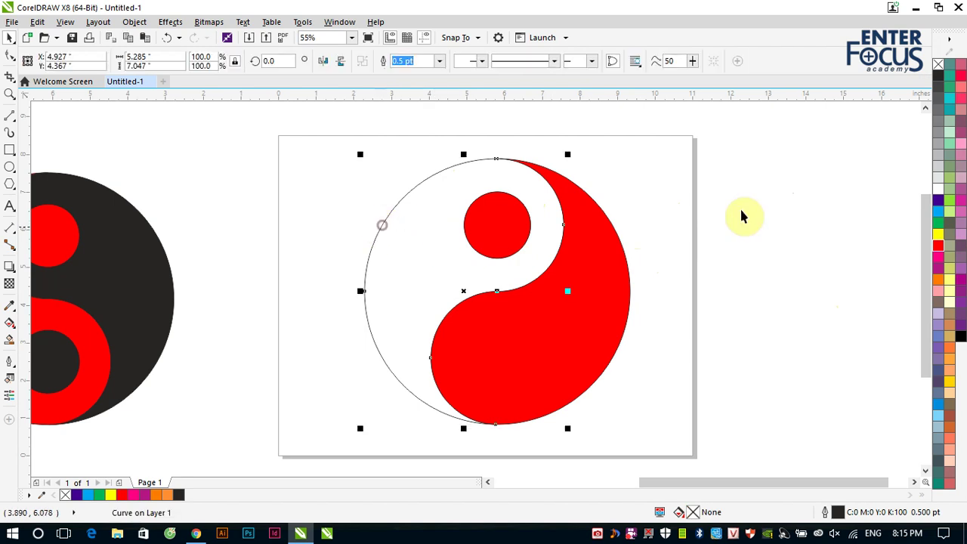
{"action": "left_click", "coordinate": [938, 76]}
Step: Bring the lower small black circle to the front and group all objects of the symbol
{"action": "left_click", "coordinate": [789, 138]}
{"action": "left_click_drag", "start_coordinate": [431, 458], "coordinate": [601, 319]}
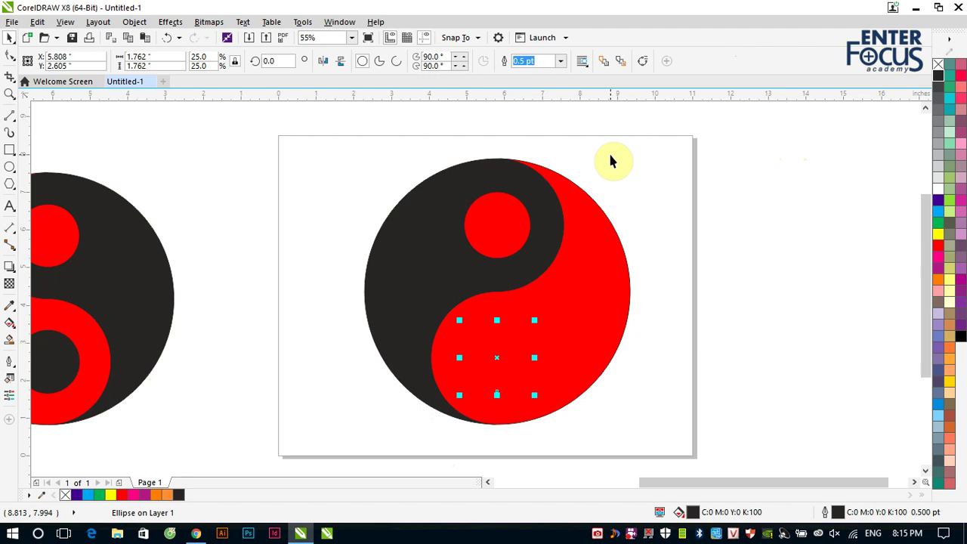
{"action": "left_click_drag", "start_coordinate": [331, 139], "coordinate": [643, 438]}
{"action": "left_click", "coordinate": [582, 64]}
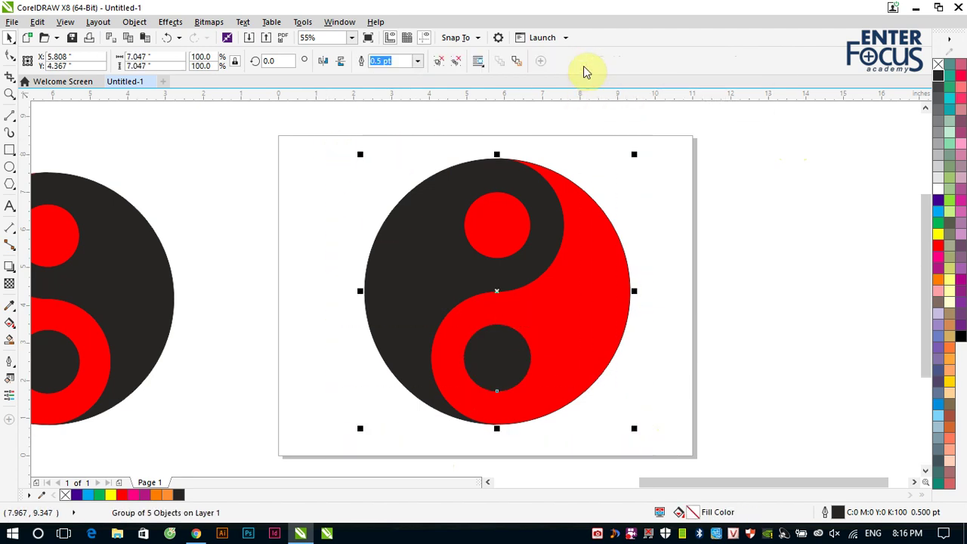
Step: Move the grouped yin-yang symbol off the page, placing it to the left of the two earlier symbols
{"action": "key", "text": "F3"}
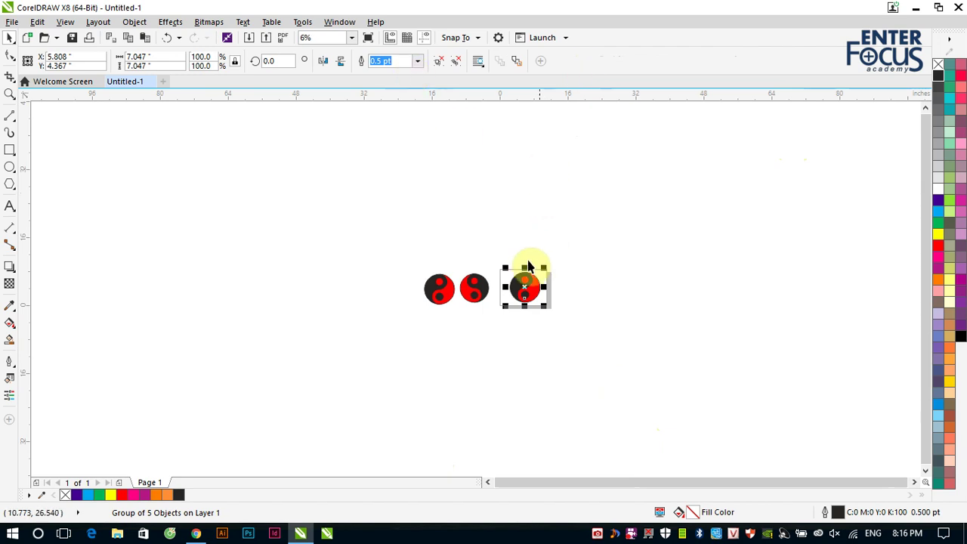
{"action": "left_click_drag", "start_coordinate": [525, 281], "coordinate": [404, 290]}
{"action": "left_click", "coordinate": [495, 337]}
Step: Paste the unfilled construction circles onto the empty page and delete the duplicate of the upper medium circle
{"action": "key", "text": "z"}
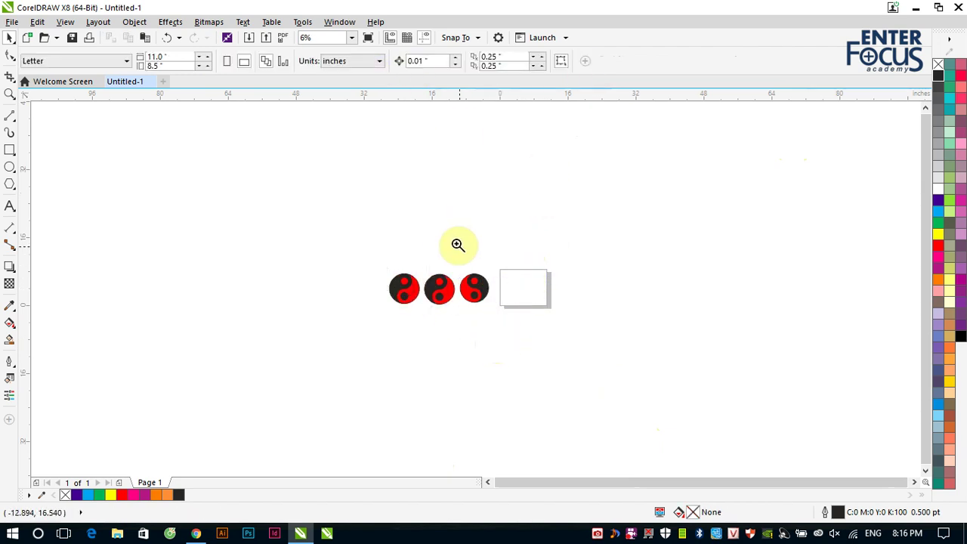
{"action": "left_click_drag", "start_coordinate": [494, 270], "coordinate": [557, 315]}
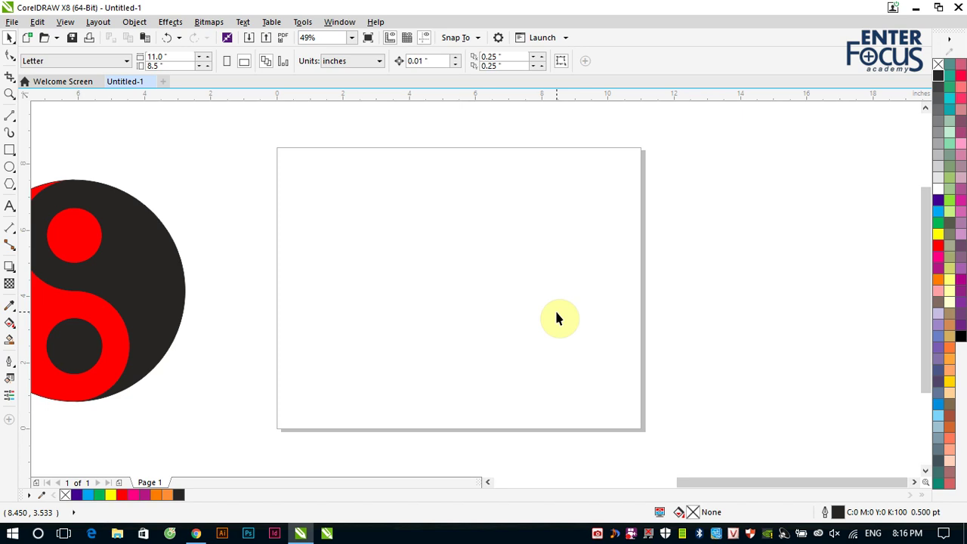
{"action": "key", "text": "ctrl+v"}
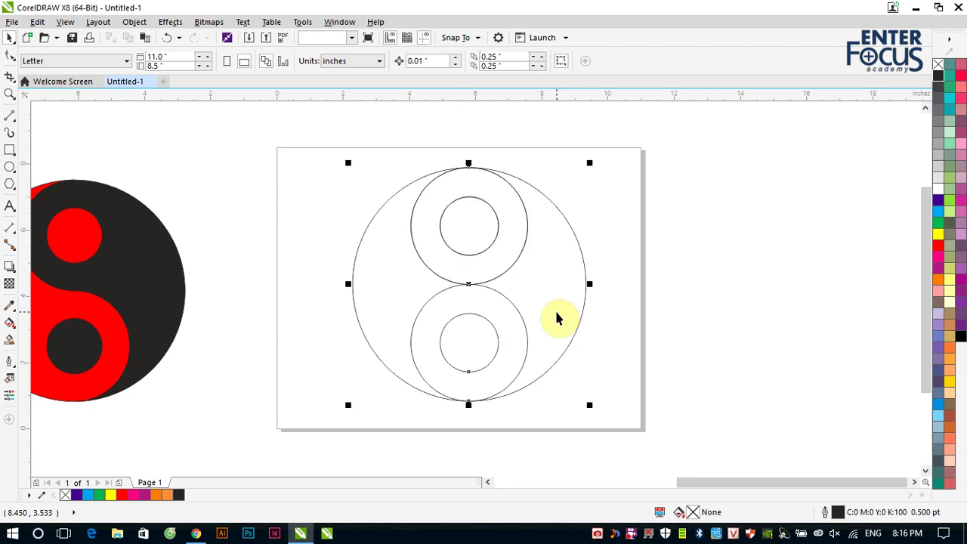
{"action": "left_click", "coordinate": [682, 295]}
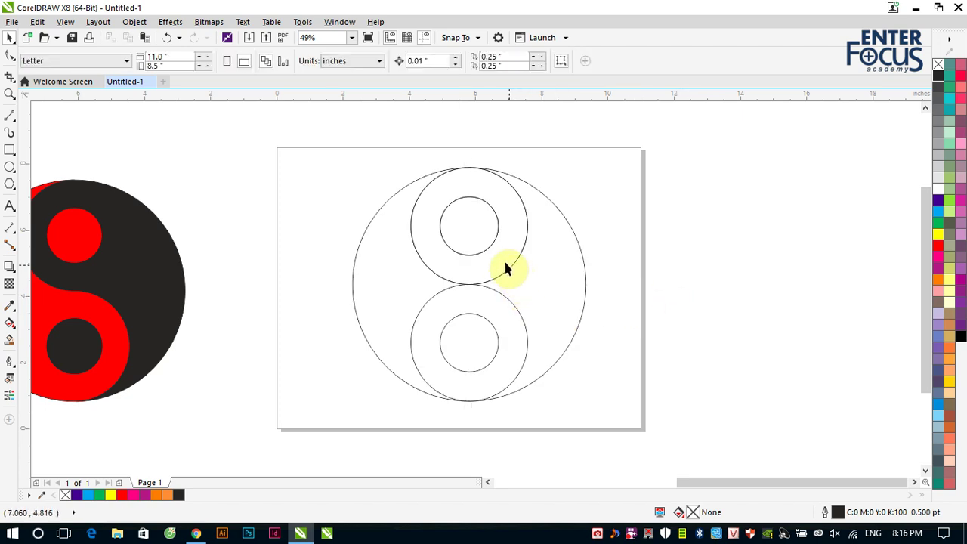
{"action": "left_click_drag", "start_coordinate": [502, 264], "coordinate": [692, 269]}
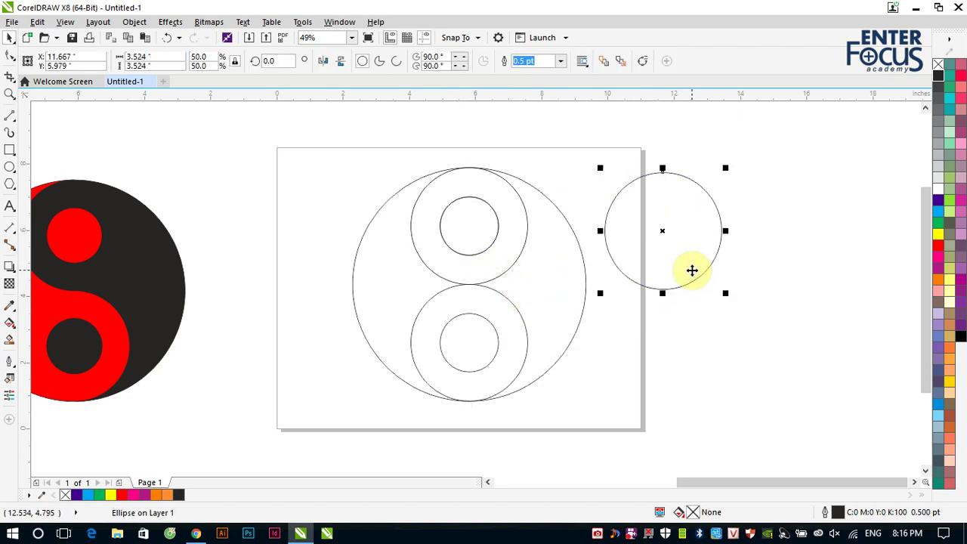
{"action": "key", "text": "Delete"}
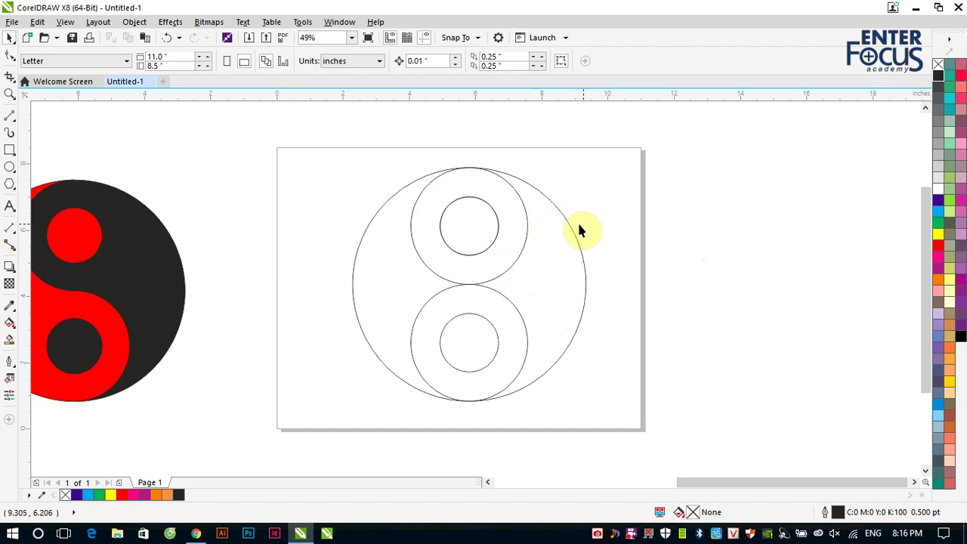
Step: Turn the large outer circle into its left half arc by setting the ending angle to 270°
{"action": "left_click", "coordinate": [538, 191]}
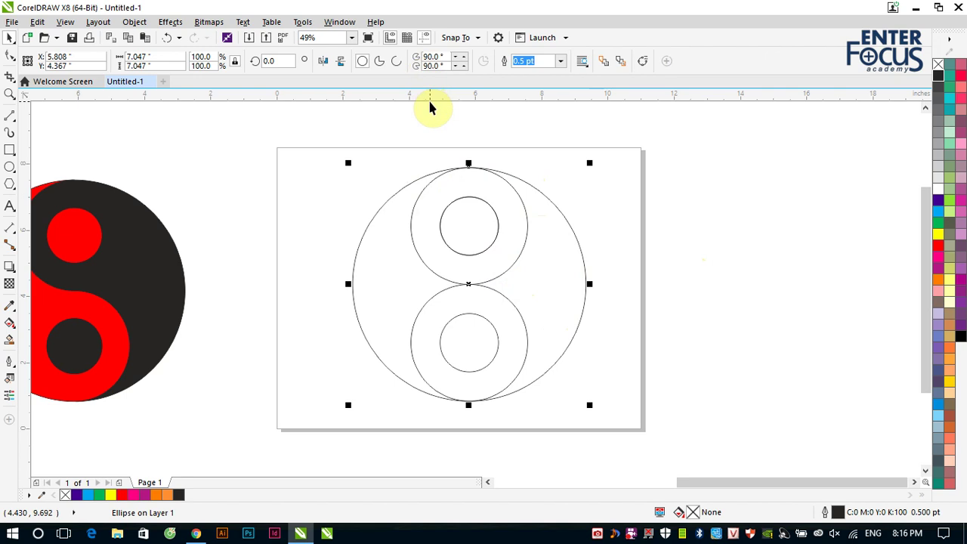
{"action": "left_click", "coordinate": [397, 64]}
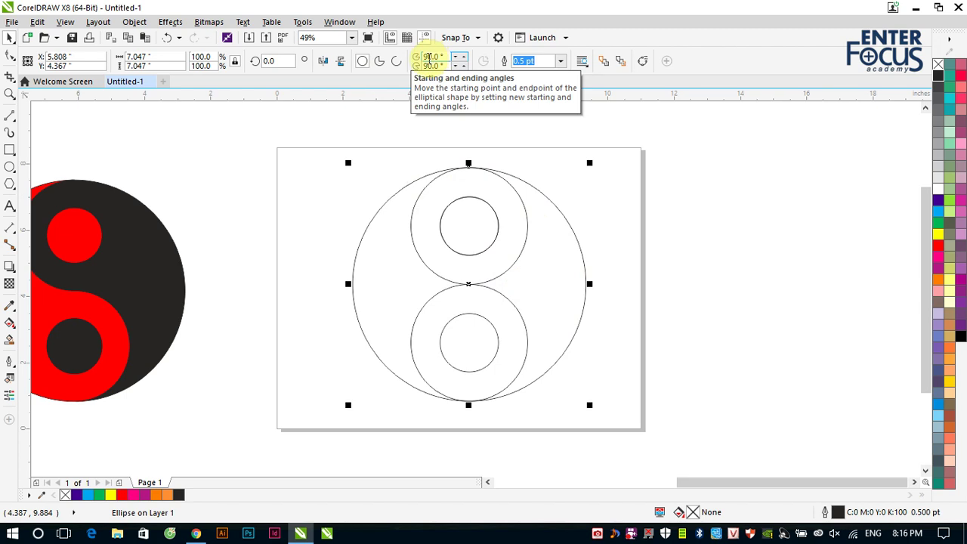
{"action": "double_click", "coordinate": [429, 65]}
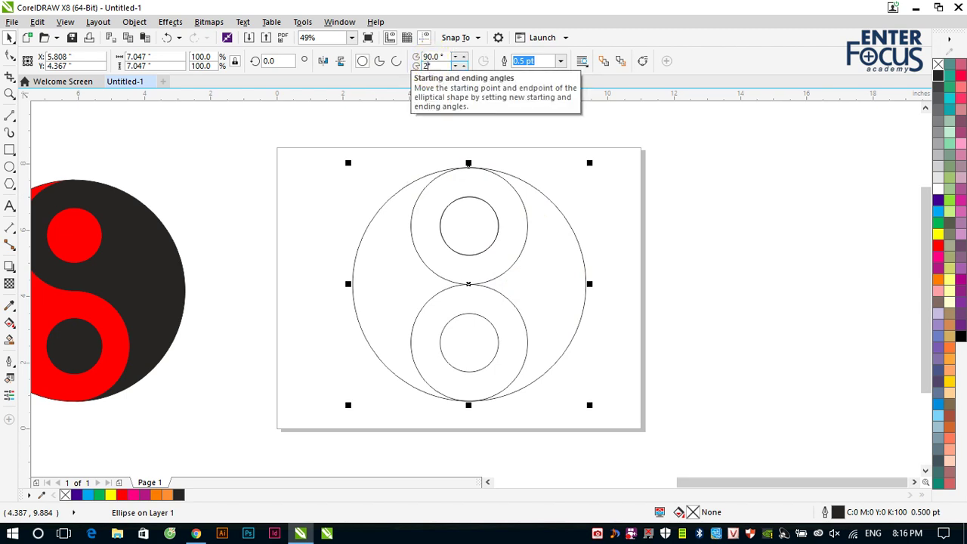
{"action": "type", "text": "270"}
{"action": "key", "text": "Return"}
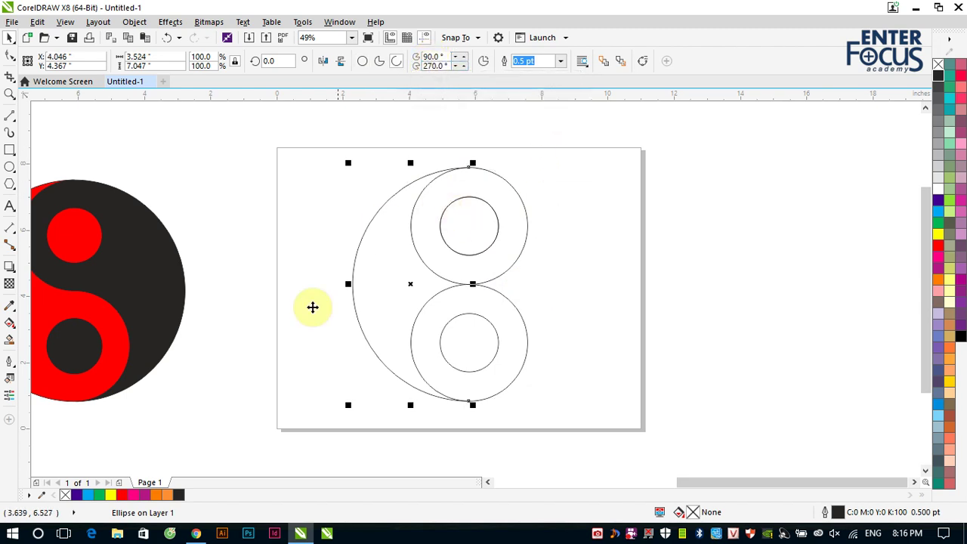
{"action": "left_click", "coordinate": [622, 233]}
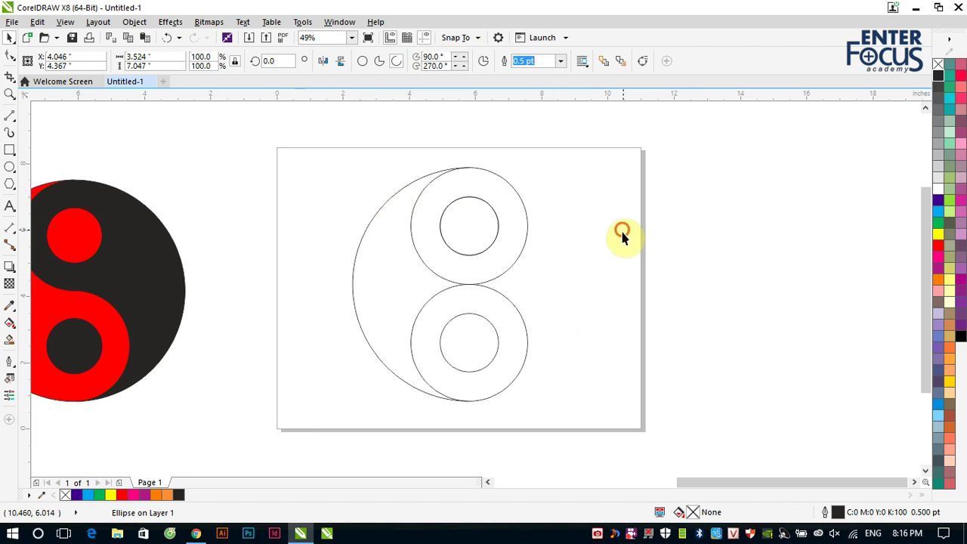
Step: Reduce the upper medium circle to its left half arc with an ending angle of 270°
{"action": "left_click", "coordinate": [528, 225]}
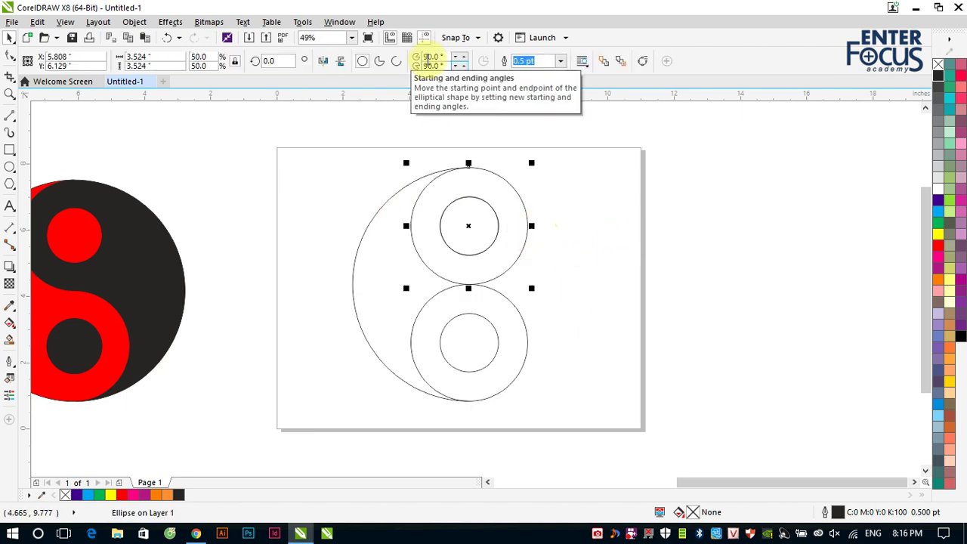
{"action": "double_click", "coordinate": [430, 67]}
{"action": "type", "text": "270"}
{"action": "key", "text": "Return"}
{"action": "left_click", "coordinate": [562, 259]}
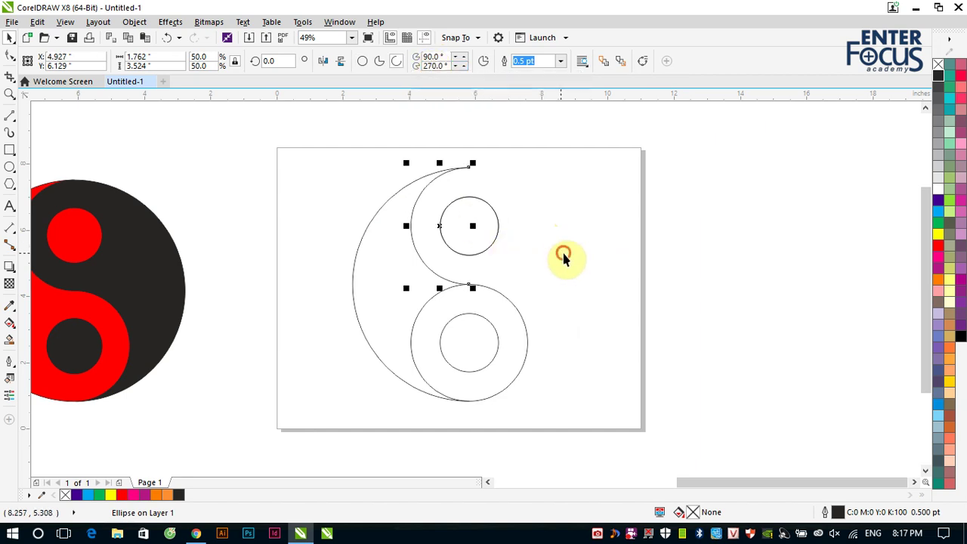
Step: Reduce the lower medium circle to its right half arc with a starting angle of 270°
{"action": "left_click", "coordinate": [520, 316]}
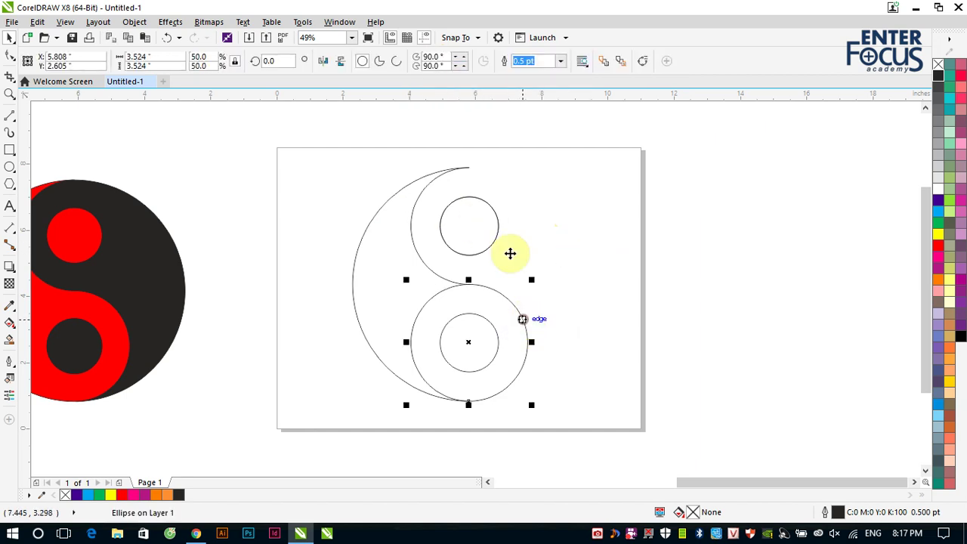
{"action": "double_click", "coordinate": [431, 58]}
{"action": "type", "text": "270"}
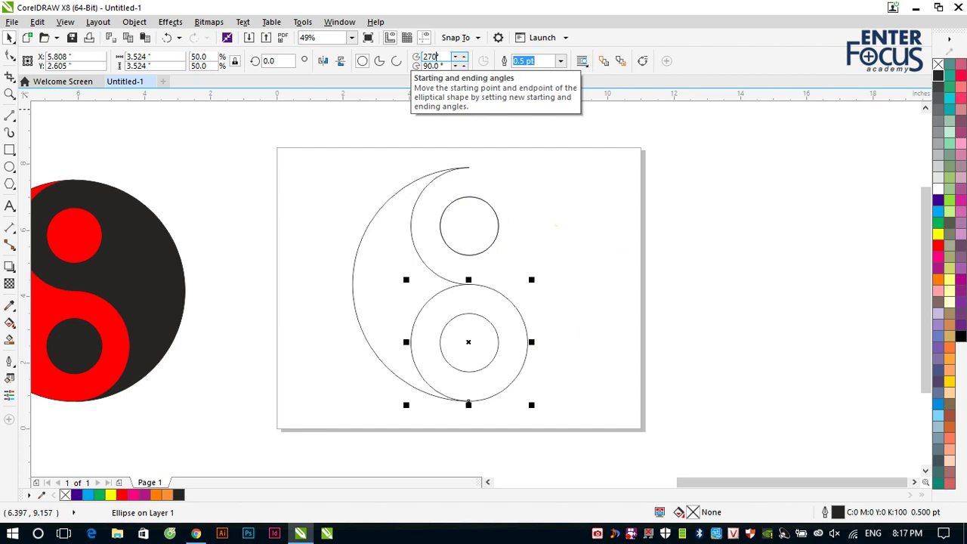
{"action": "key", "text": "Return"}
{"action": "left_click", "coordinate": [571, 255]}
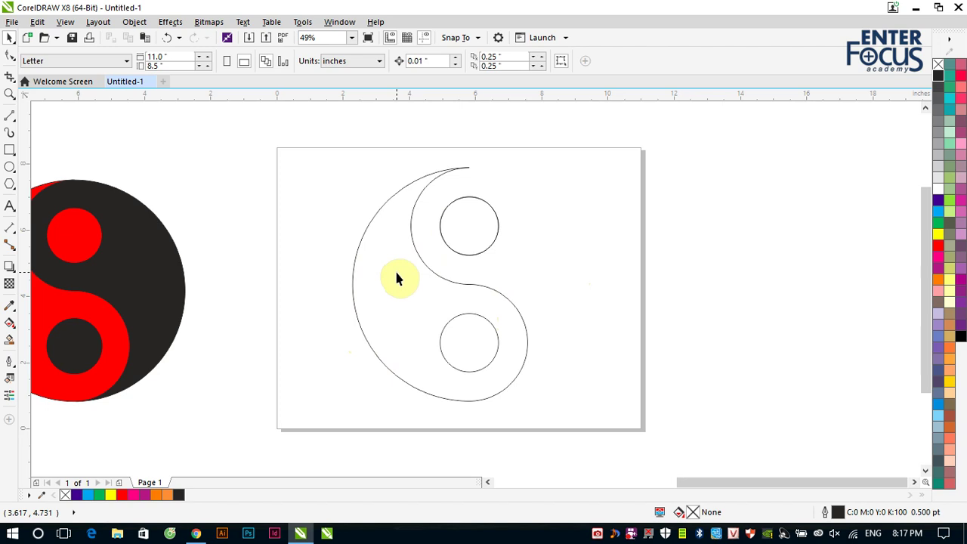
Step: Select the upper medium half arc of the teardrop outline
{"action": "left_click", "coordinate": [414, 244]}
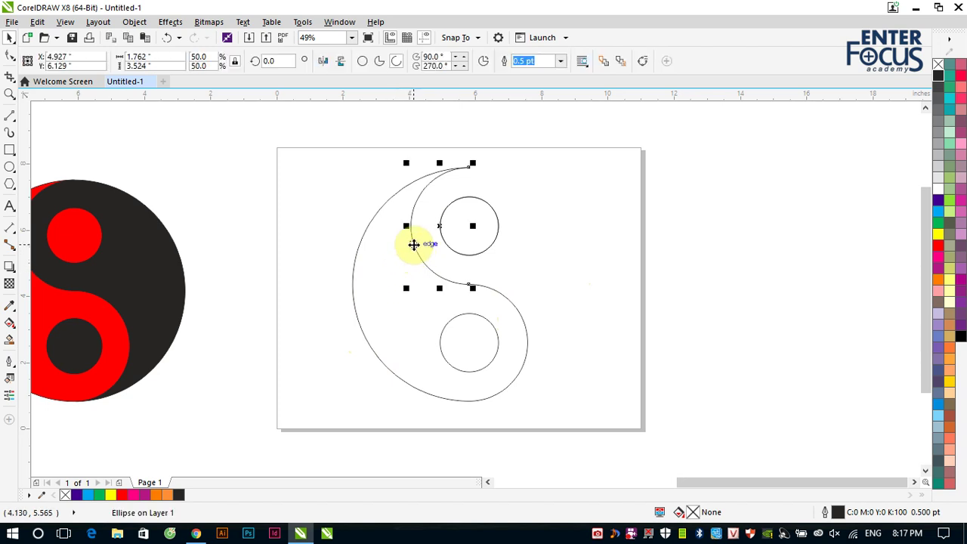
{"action": "left_click", "coordinate": [559, 239]}
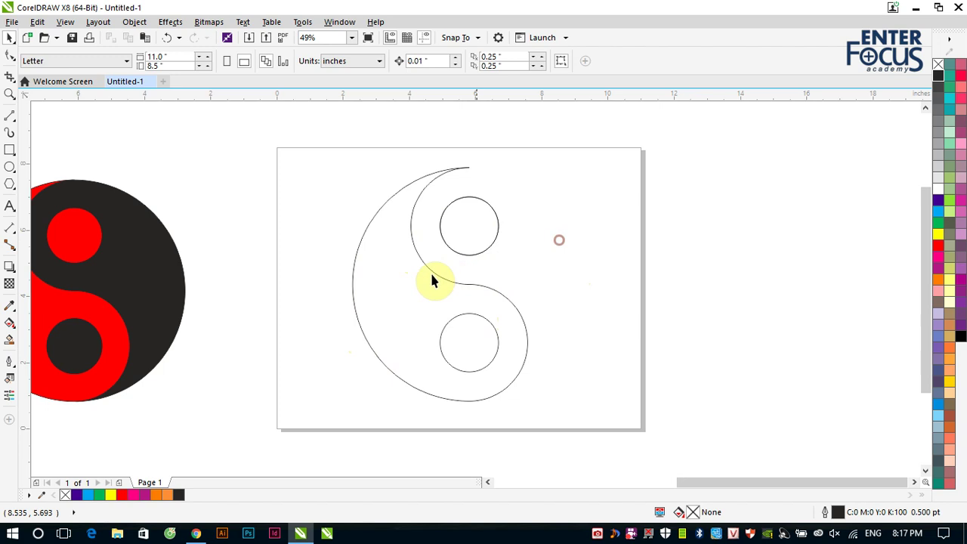
{"action": "left_click", "coordinate": [352, 286]}
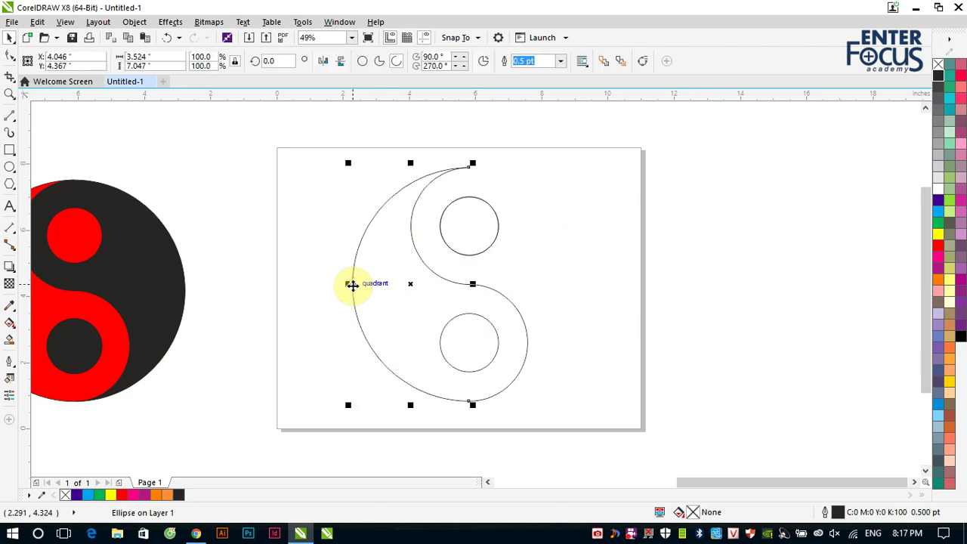
{"action": "left_click", "coordinate": [352, 286]}
{"action": "left_click", "coordinate": [576, 257]}
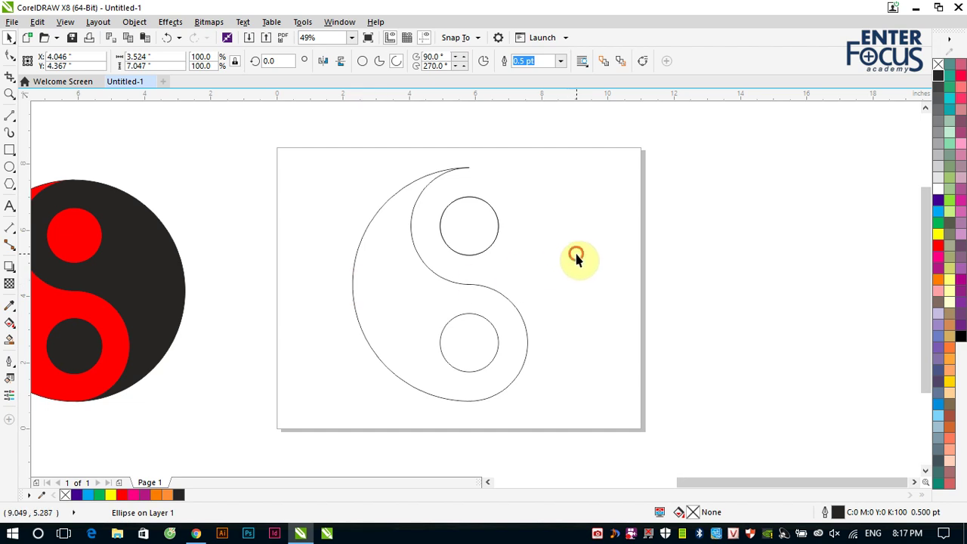
{"action": "left_click", "coordinate": [415, 251]}
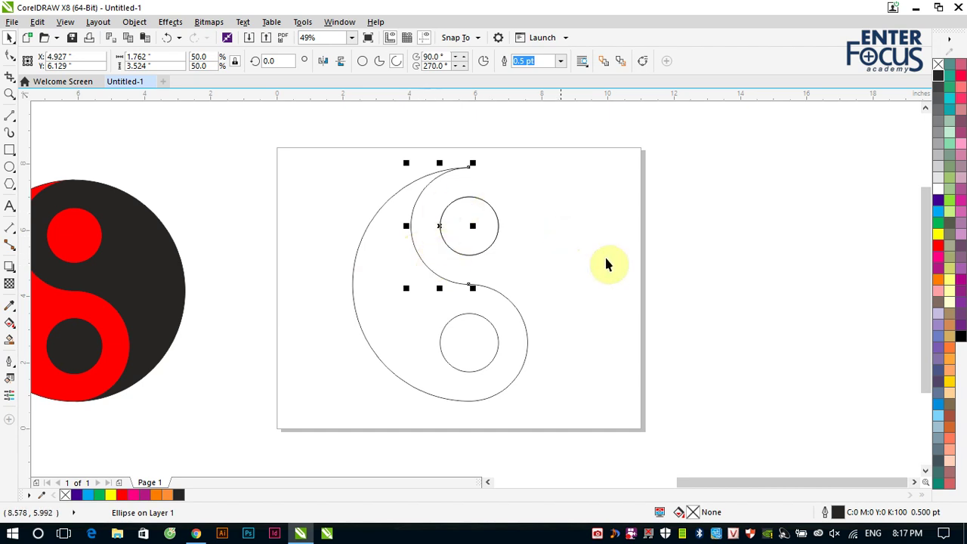
{"action": "left_click", "coordinate": [607, 264]}
Step: Combine the large outer arc and the two smaller inner arcs into a single curve
{"action": "left_click", "coordinate": [413, 243]}
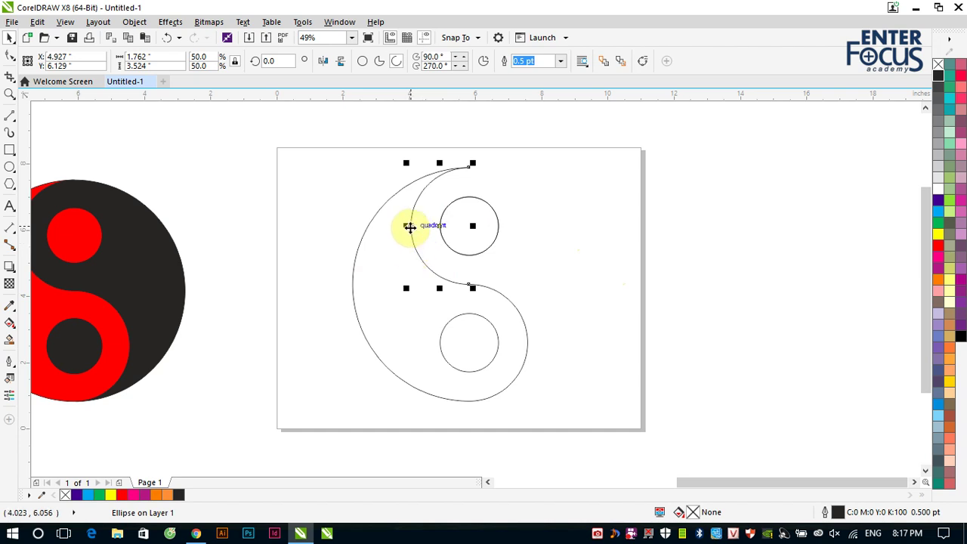
{"action": "left_click", "coordinate": [517, 310], "text": "shift"}
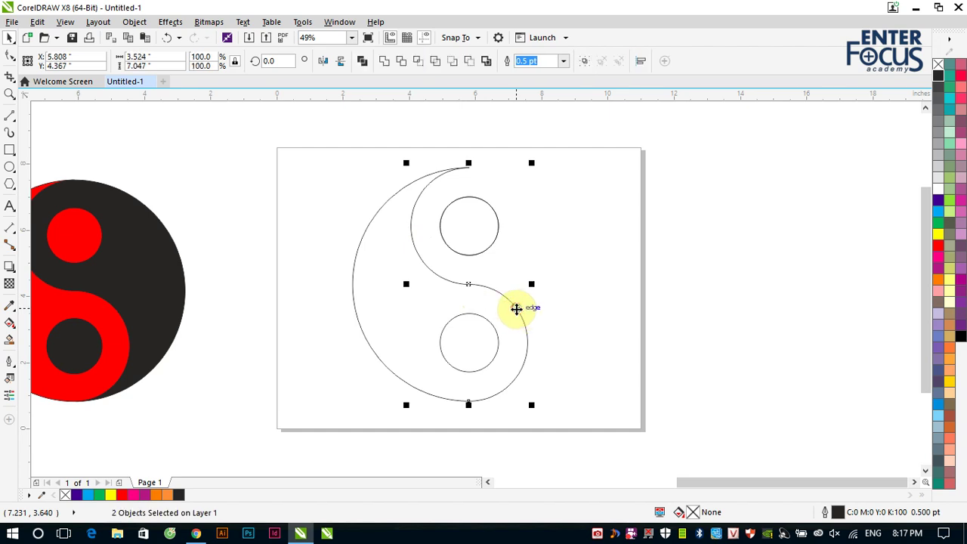
{"action": "left_click", "coordinate": [356, 333], "text": "shift"}
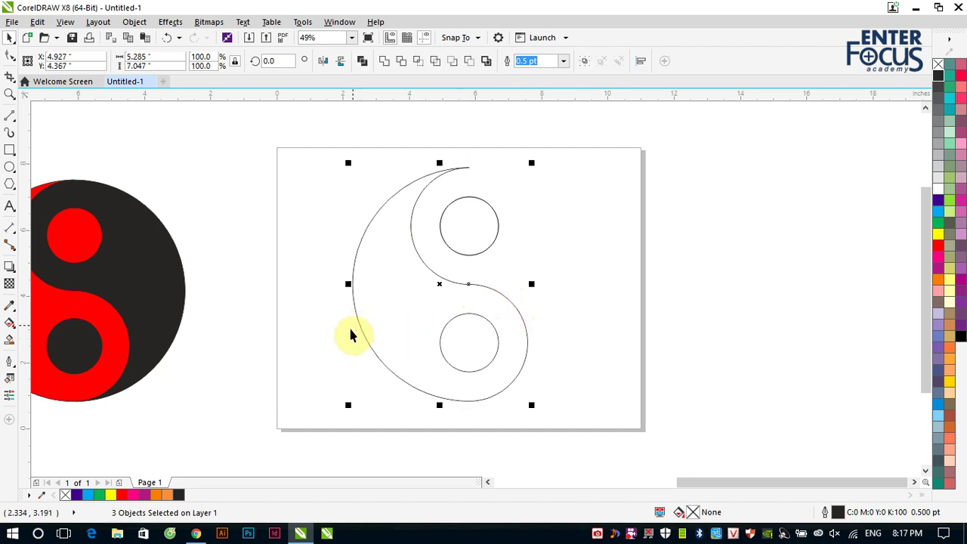
{"action": "left_click", "coordinate": [362, 62]}
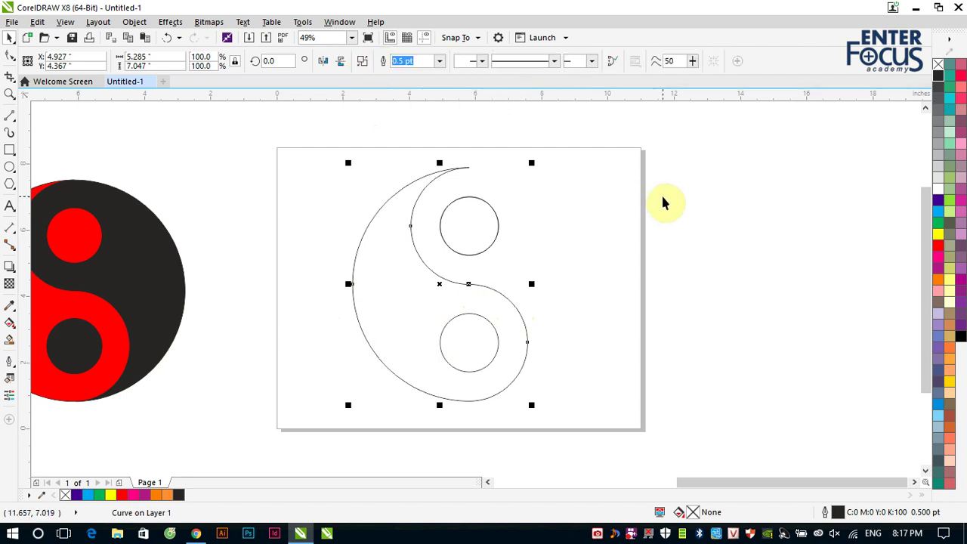
Step: Join the overlapping end nodes at the top, middle and bottom of the combined curve to close the shape
{"action": "left_click", "coordinate": [10, 58]}
{"action": "left_click_drag", "start_coordinate": [442, 156], "coordinate": [488, 178]}
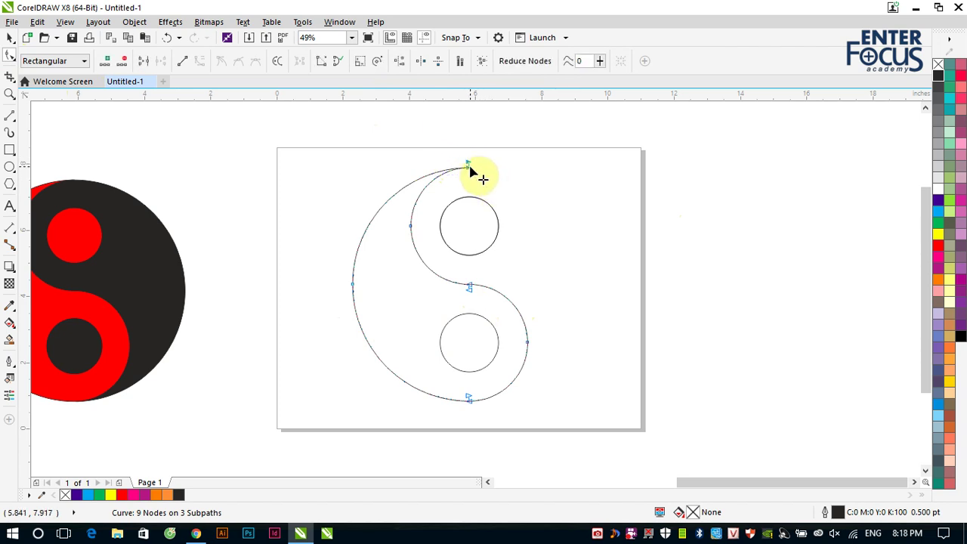
{"action": "left_click", "coordinate": [144, 60]}
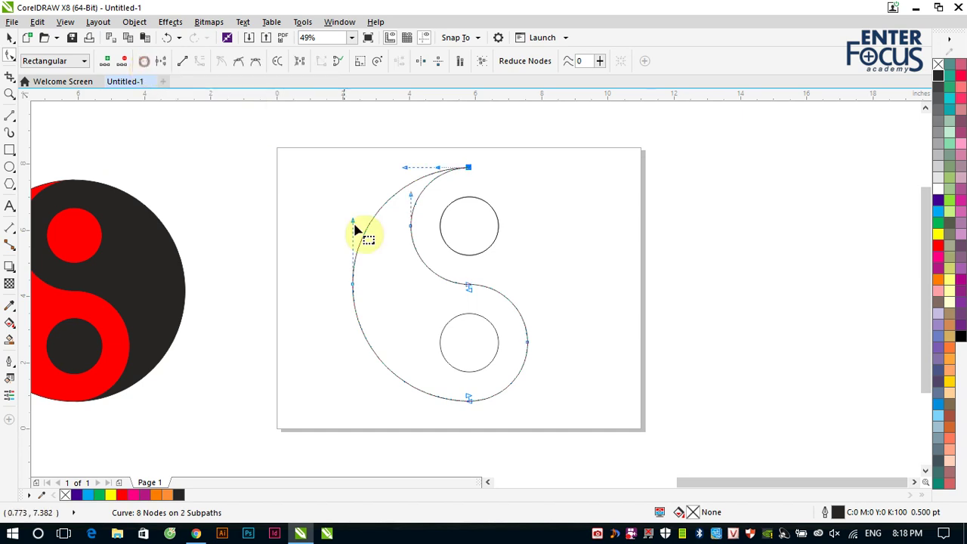
{"action": "left_click_drag", "start_coordinate": [447, 265], "coordinate": [486, 298]}
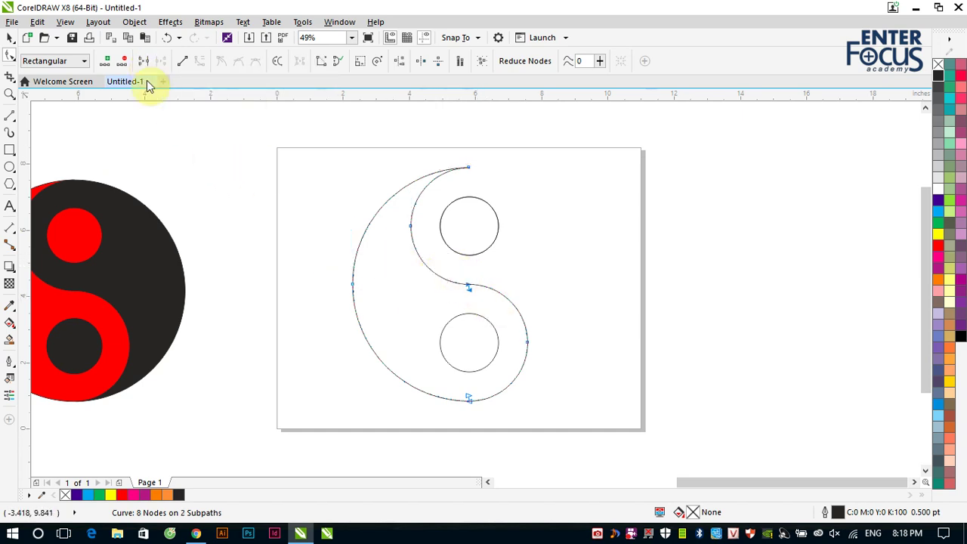
{"action": "left_click", "coordinate": [144, 61]}
{"action": "left_click", "coordinate": [448, 384]}
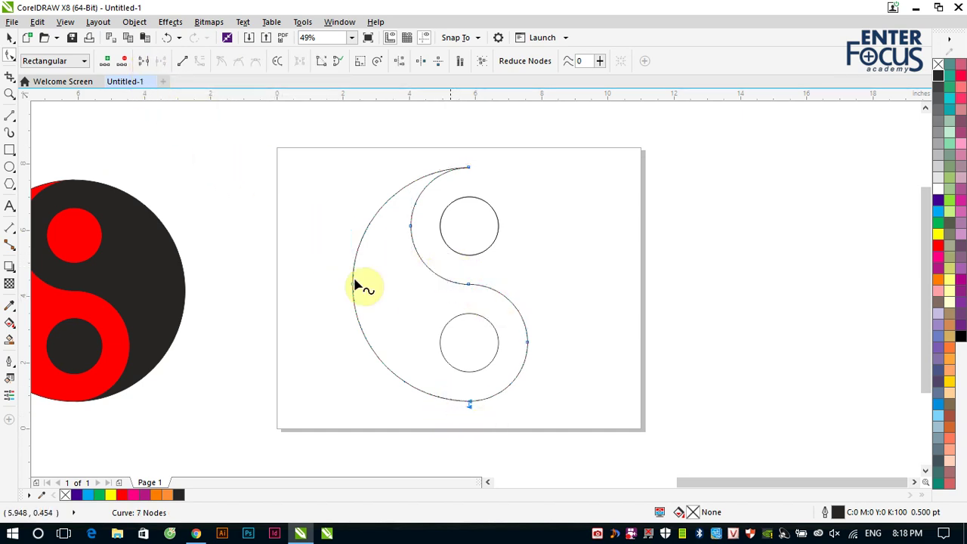
{"action": "left_click", "coordinate": [143, 60]}
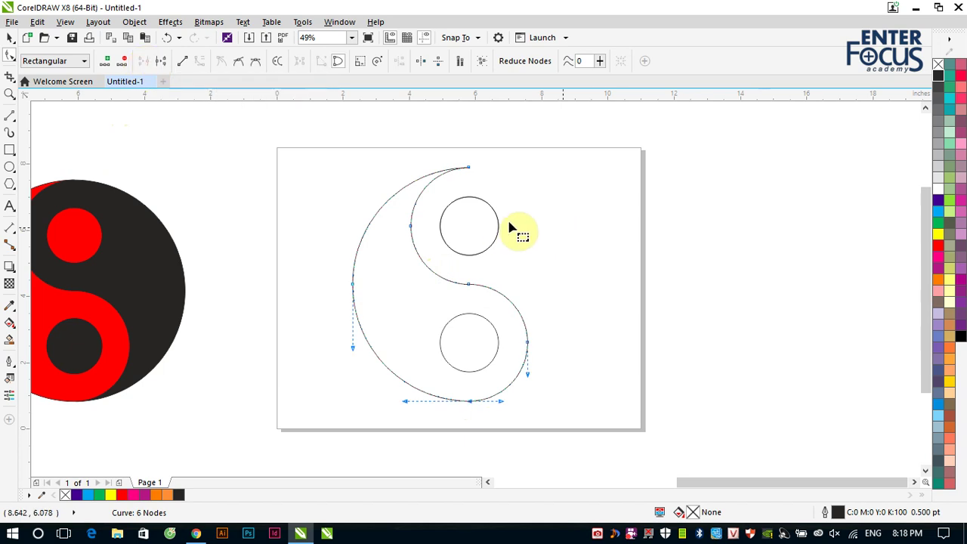
{"action": "left_click", "coordinate": [10, 37]}
{"action": "left_click", "coordinate": [622, 244]}
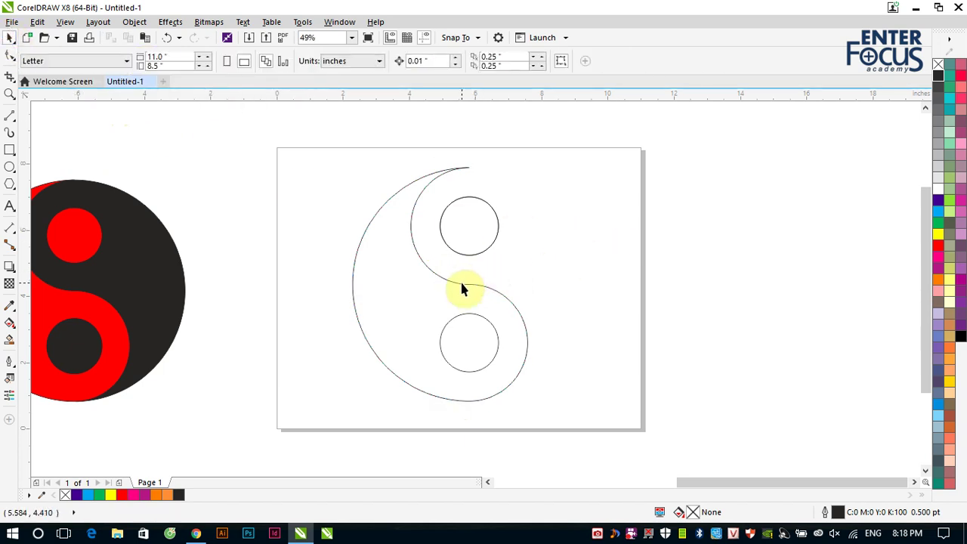
Step: Fill the closed comma-shaped curve with red
{"action": "left_click", "coordinate": [461, 283]}
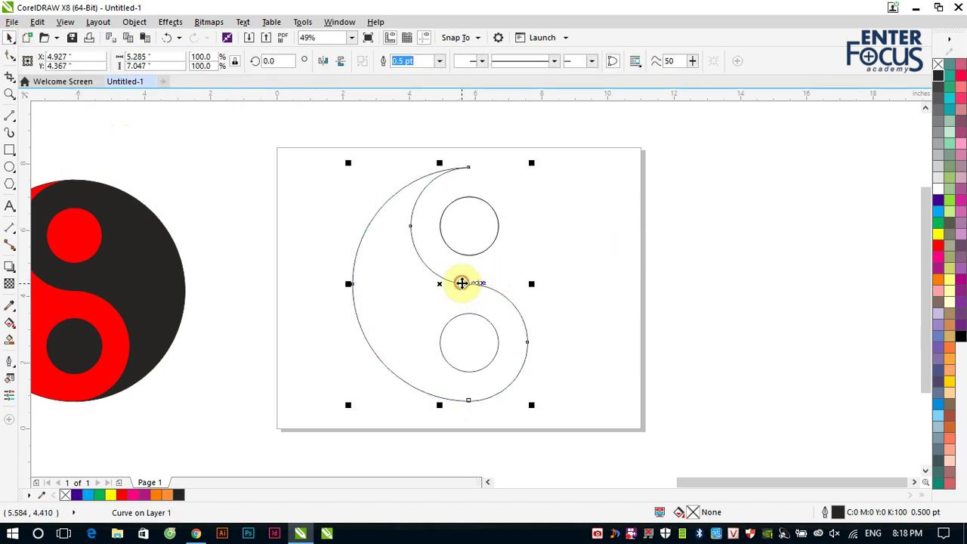
{"action": "left_click", "coordinate": [941, 247]}
{"action": "left_click", "coordinate": [632, 377]}
Step: Fill the lower small circle with black and the upper small circle with red
{"action": "left_click_drag", "start_coordinate": [578, 283], "coordinate": [403, 396]}
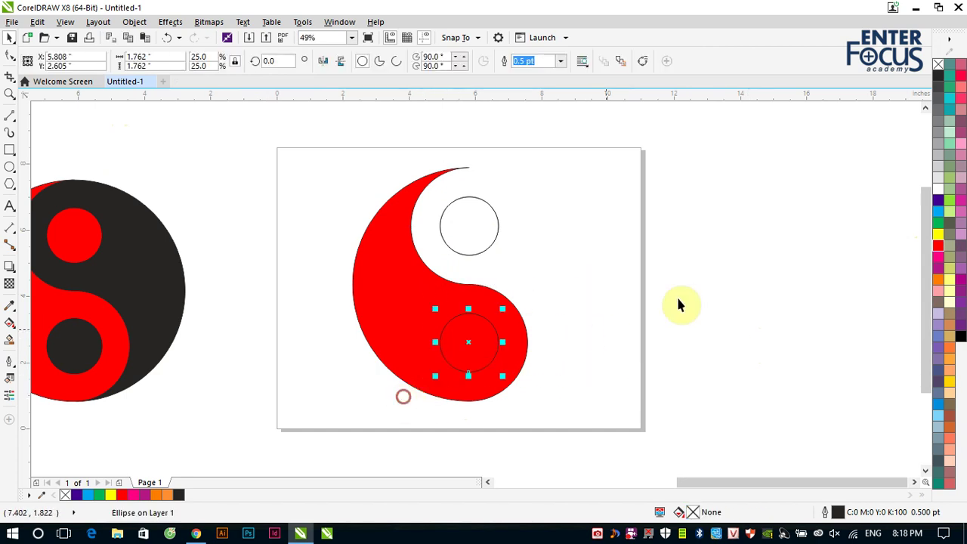
{"action": "left_click", "coordinate": [939, 76]}
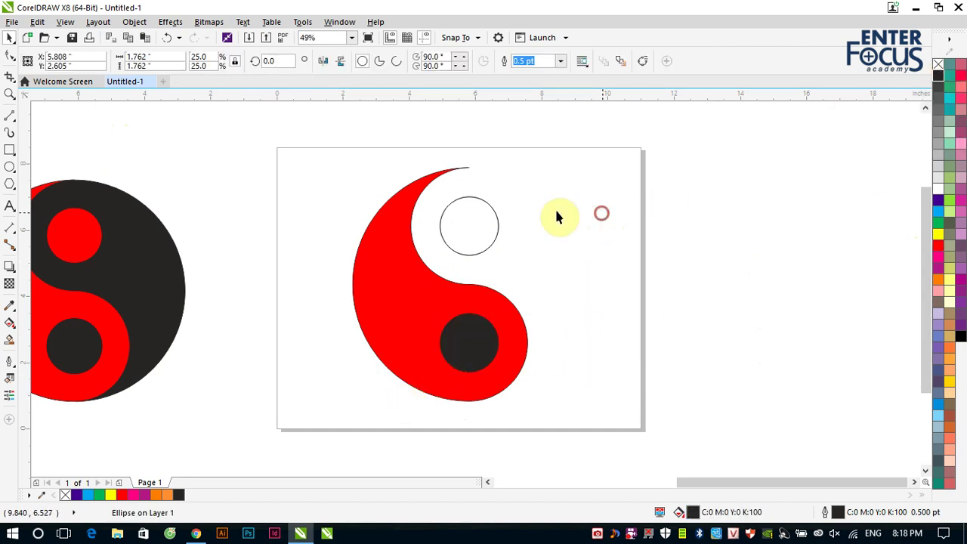
{"action": "left_click_drag", "start_coordinate": [547, 184], "coordinate": [429, 266]}
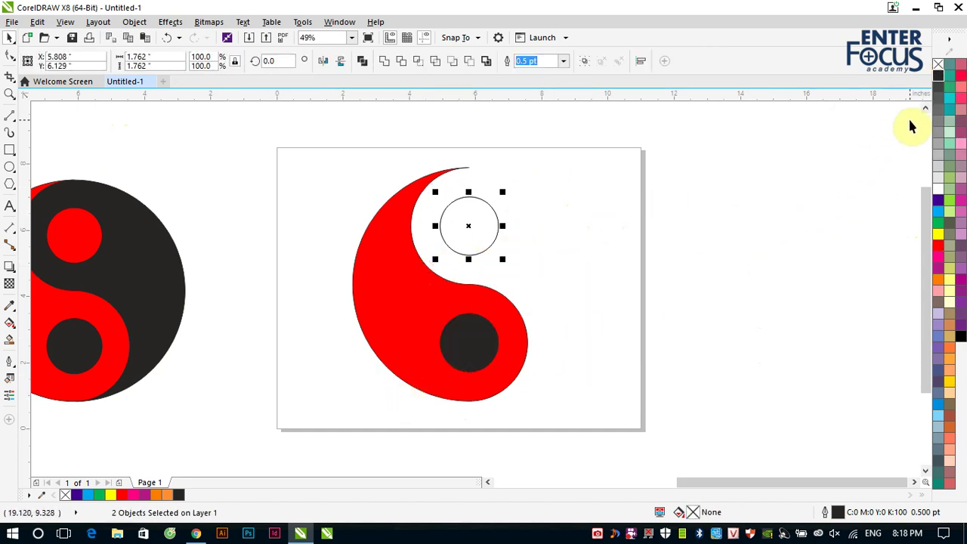
{"action": "left_click", "coordinate": [939, 246]}
{"action": "left_click", "coordinate": [759, 276]}
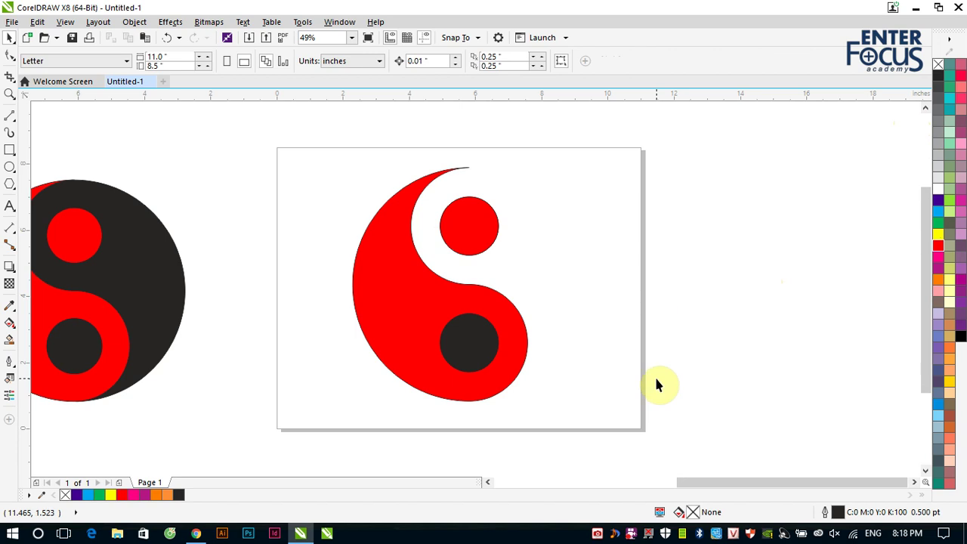
Step: Create a copy of the lower black circle scaled to 100% and align its top edge with the red shape
{"action": "left_click", "coordinate": [463, 359]}
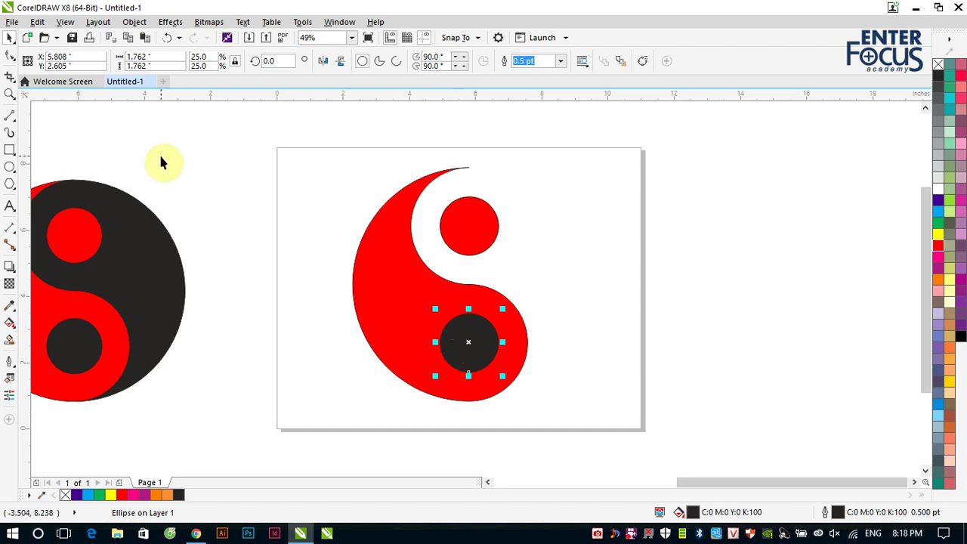
{"action": "left_click", "coordinate": [200, 56]}
{"action": "key", "text": "Return"}
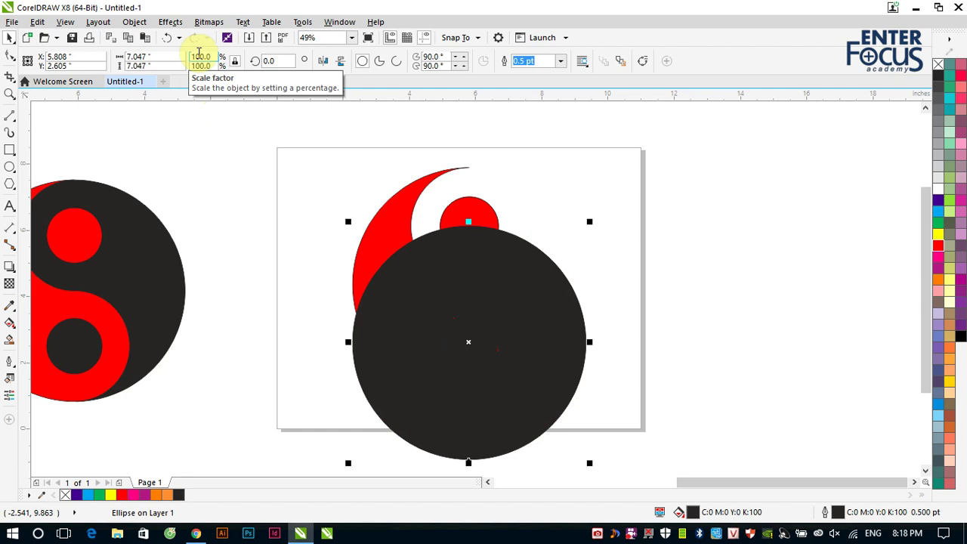
{"action": "left_click", "coordinate": [380, 228], "text": "shift"}
{"action": "key", "text": "t"}
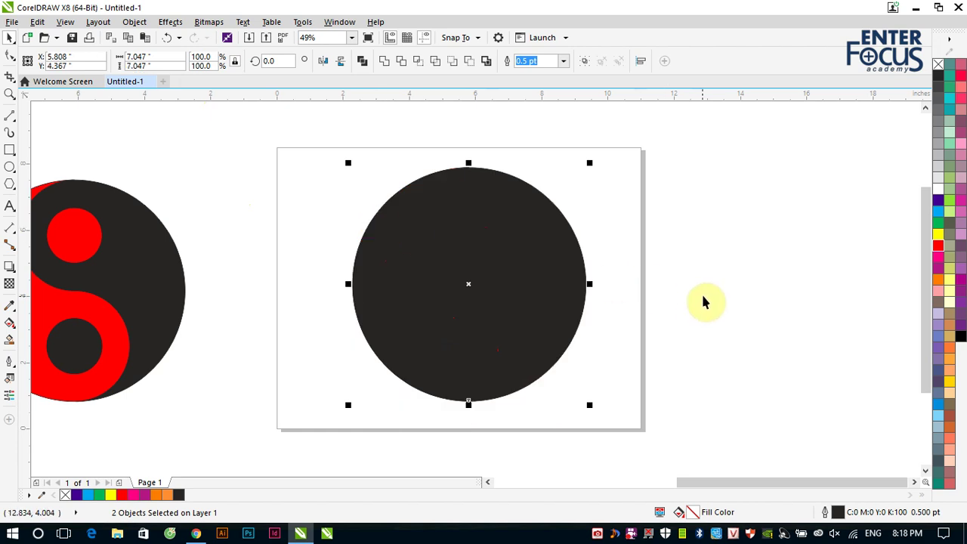
{"action": "left_click", "coordinate": [702, 300]}
Step: Send the large black circle behind all the other objects
{"action": "left_click", "coordinate": [469, 295]}
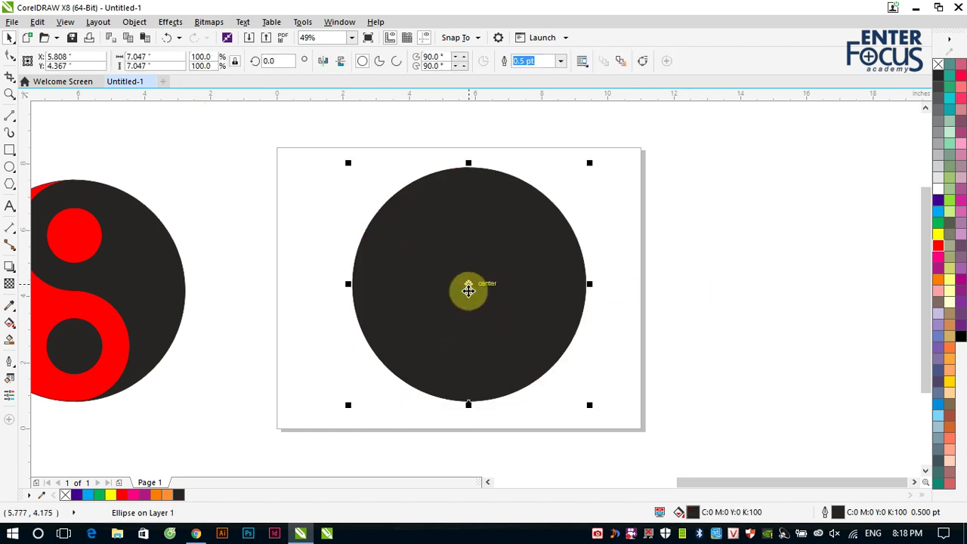
{"action": "key", "text": "shift+Page_Down"}
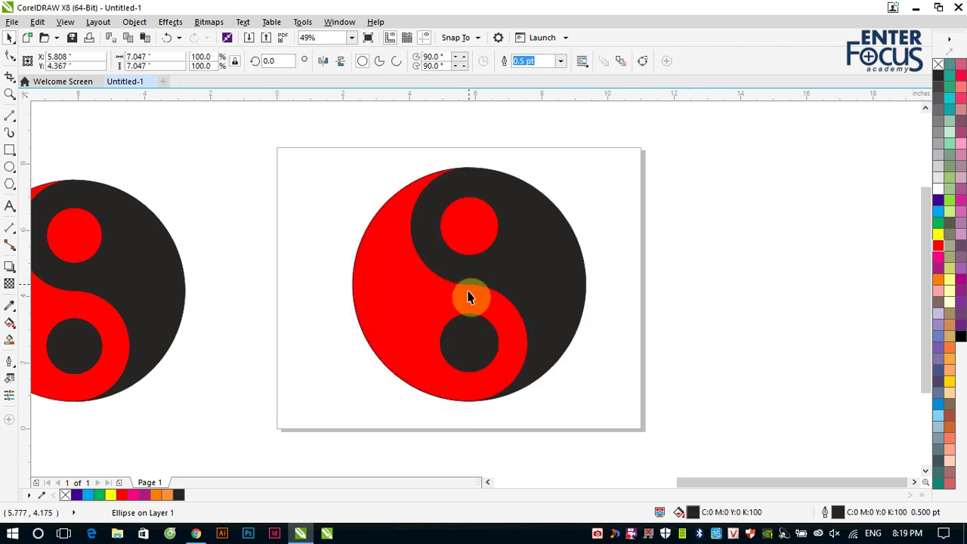
{"action": "left_click", "coordinate": [690, 317]}
{"action": "left_click_drag", "start_coordinate": [549, 277], "coordinate": [689, 262]}
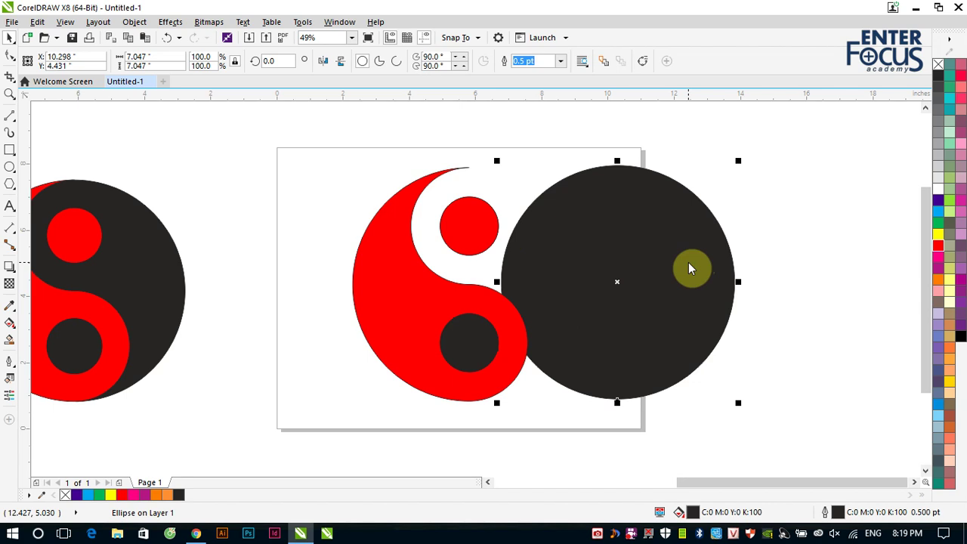
{"action": "key", "text": "ctrl+z"}
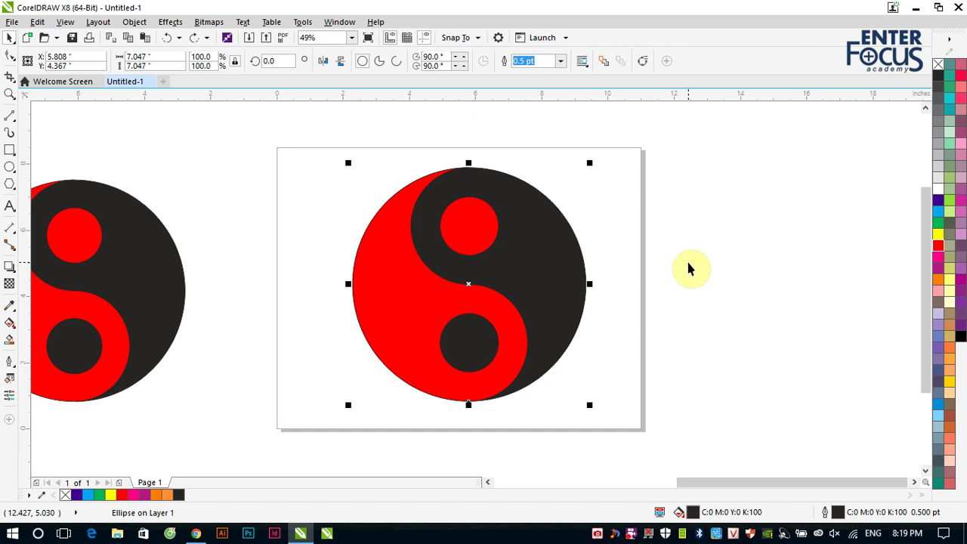
{"action": "left_click", "coordinate": [756, 263]}
Step: Group the five parts of the yin-yang symbol and move the group off the page, beyond the far end of the row of finished symbols
{"action": "left_click_drag", "start_coordinate": [407, 244], "coordinate": [637, 423]}
{"action": "left_click", "coordinate": [588, 64]}
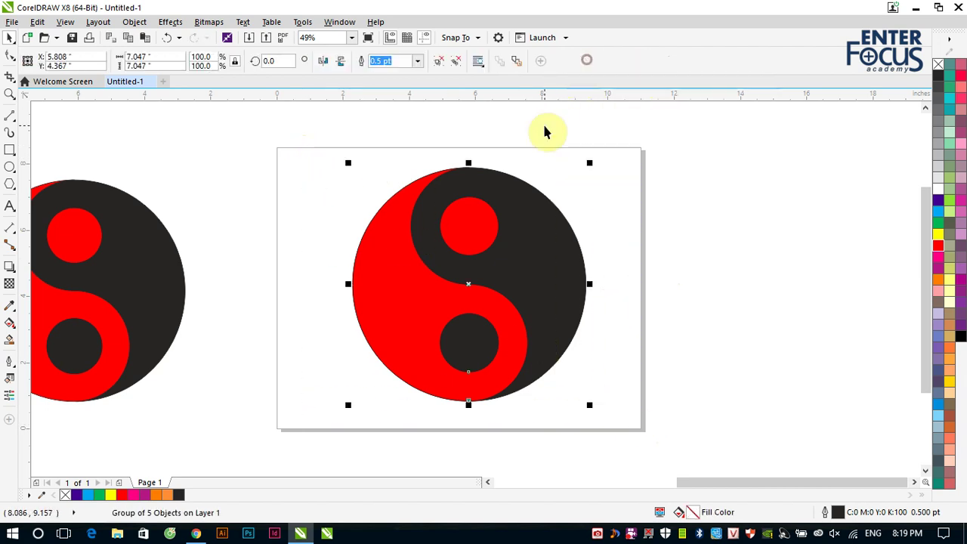
{"action": "scroll", "coordinate": [544, 130], "scroll_direction": "down", "scroll_amount": 4}
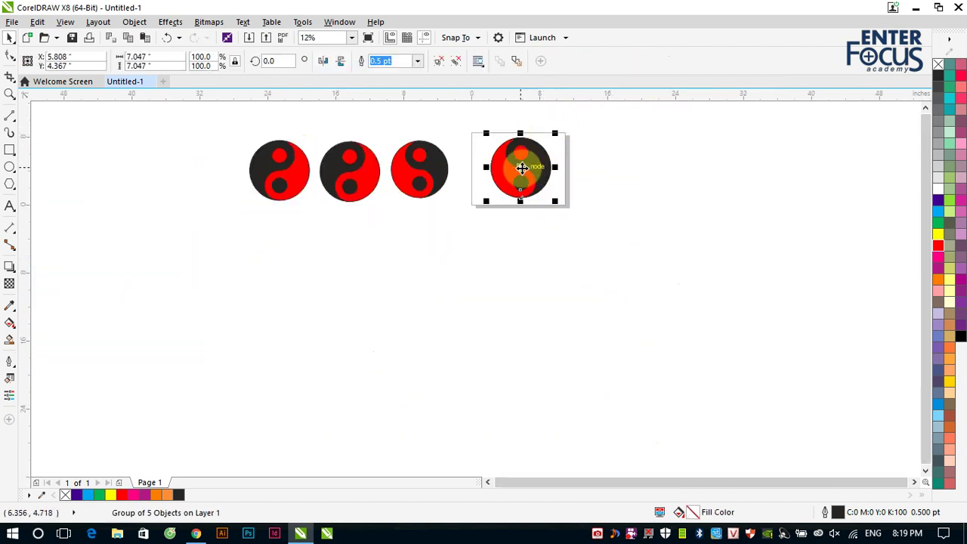
{"action": "left_click_drag", "start_coordinate": [518, 164], "coordinate": [193, 172]}
{"action": "left_click", "coordinate": [594, 281]}
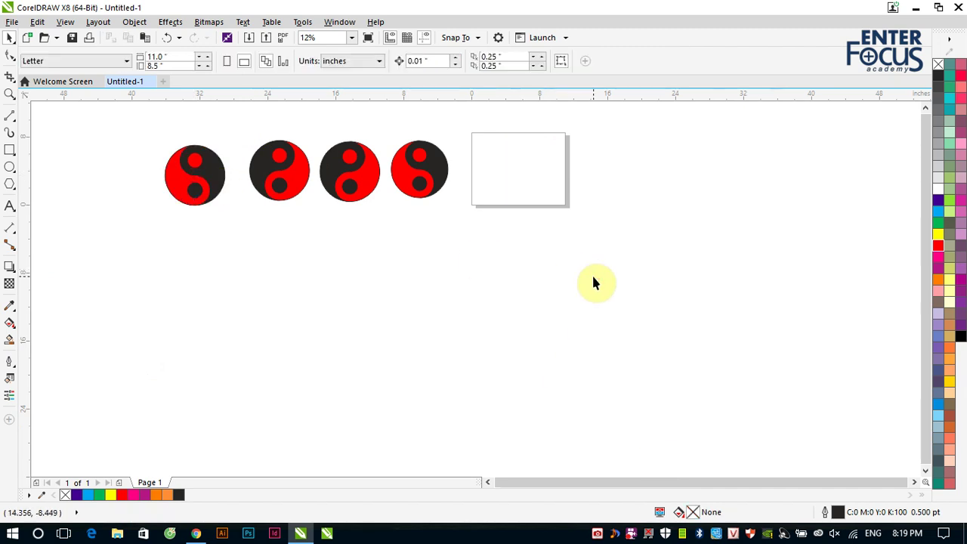
Step: Paste the copied large semicircular arc onto the empty page
{"action": "key", "text": "ctrl+v"}
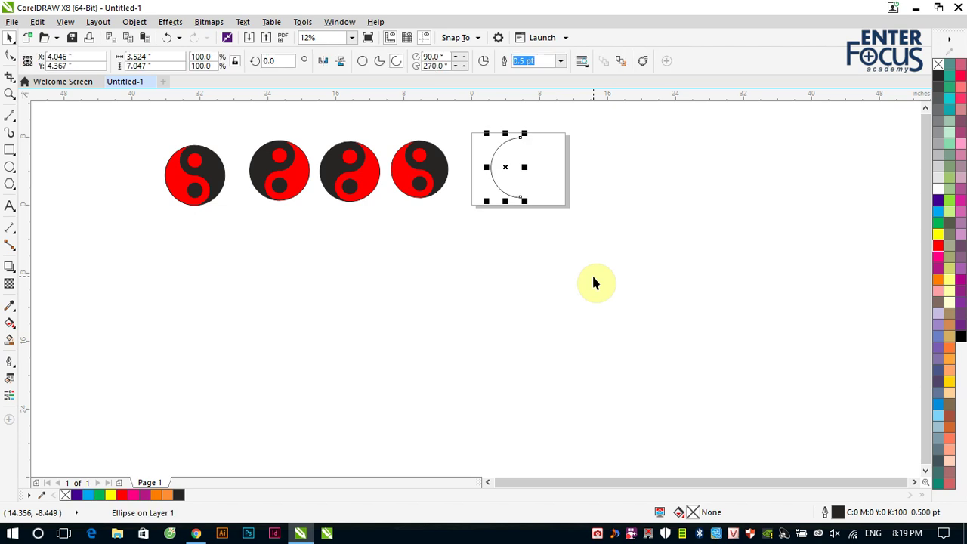
{"action": "left_click", "coordinate": [926, 108]}
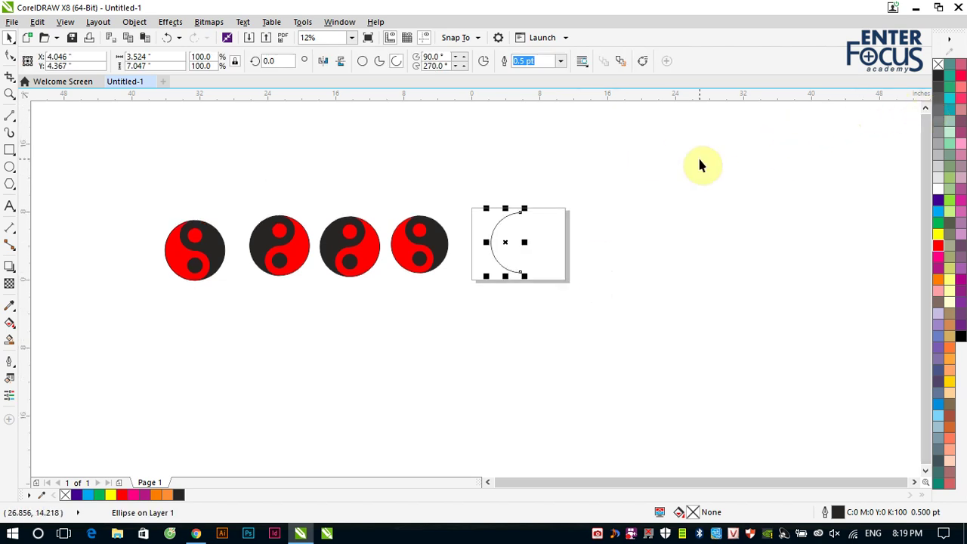
{"action": "key", "text": "z"}
{"action": "left_click_drag", "start_coordinate": [451, 177], "coordinate": [576, 318]}
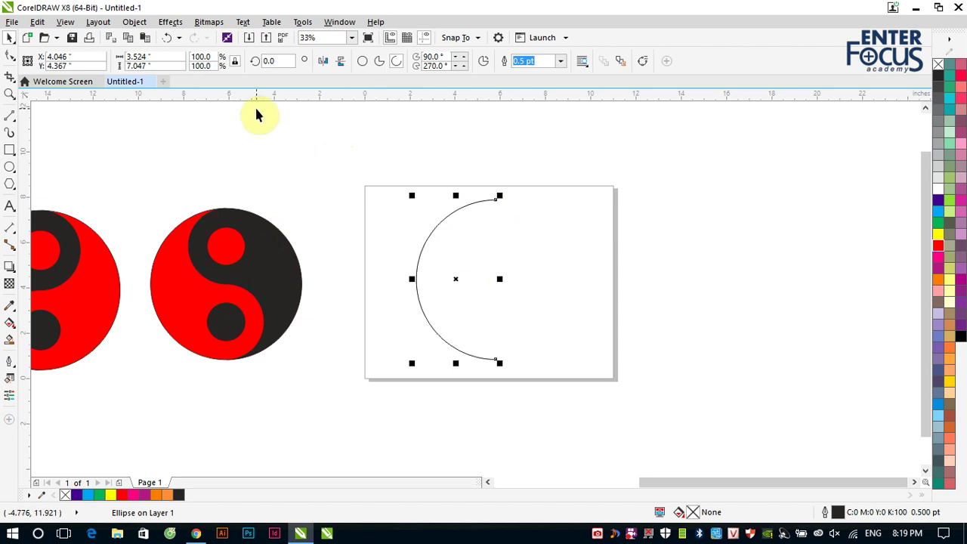
Step: Create a copy of the pasted arc scaled to 50%, keeping the full-size arc in place
{"action": "left_click", "coordinate": [202, 58]}
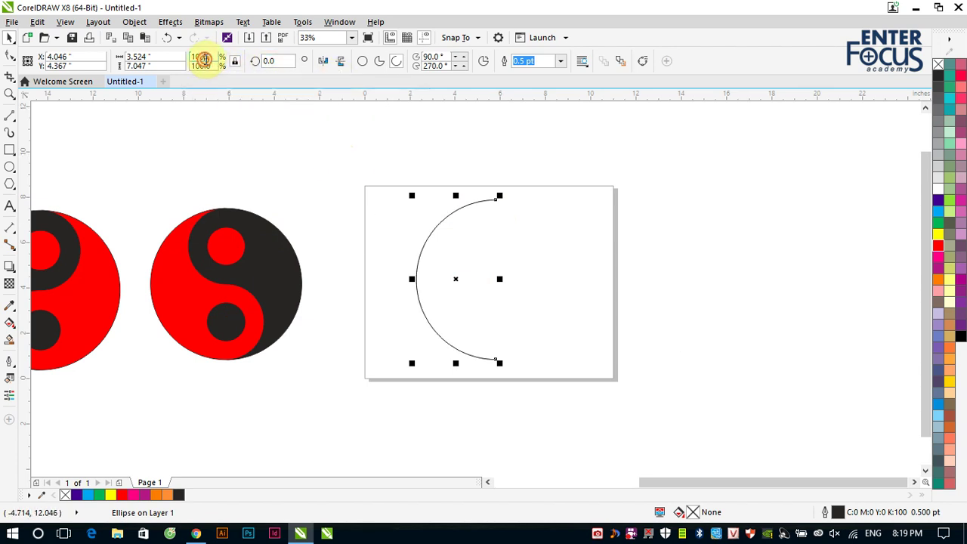
{"action": "type", "text": "2"}
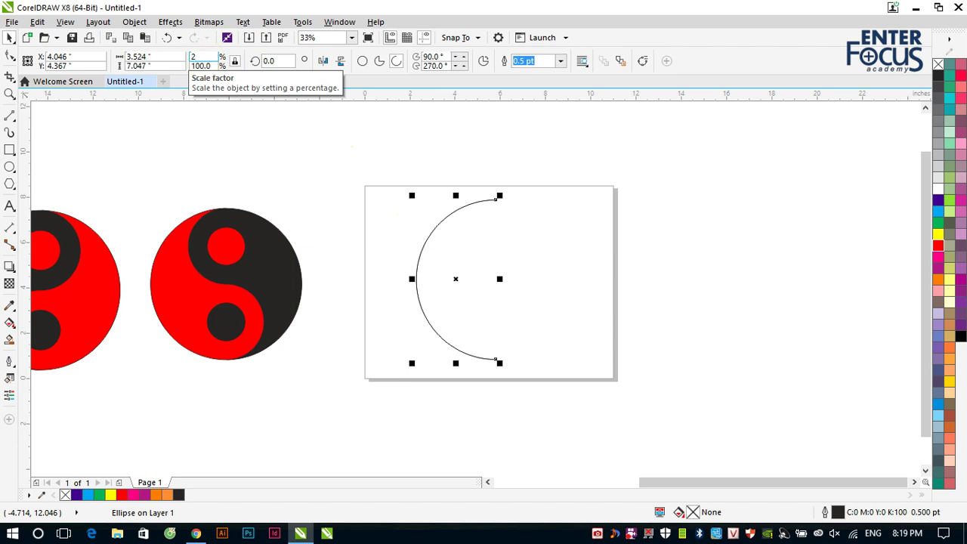
{"action": "key", "text": "BackSpace"}
{"action": "type", "text": "50"}
{"action": "key", "text": "Return"}
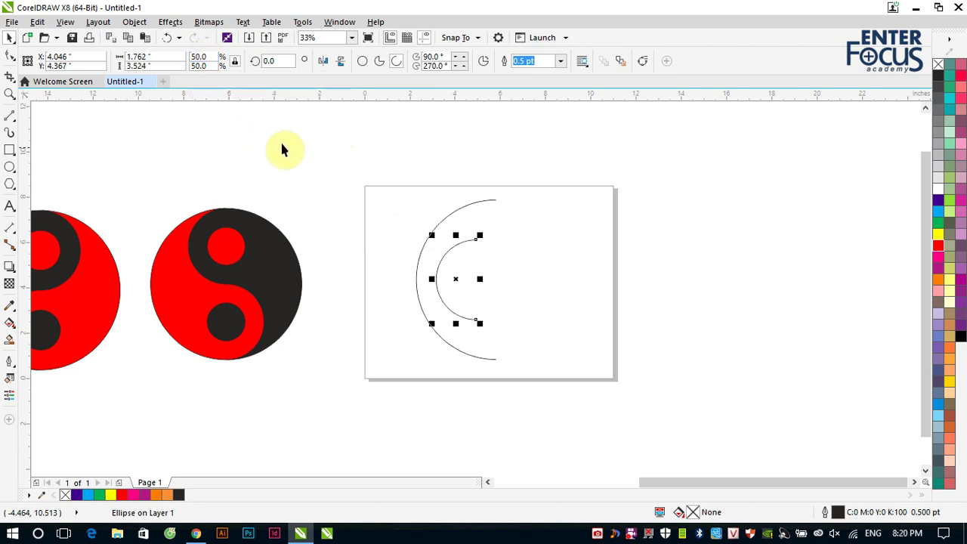
Step: Align the half-size arc with the large arc at their top and right edges
{"action": "left_click", "coordinate": [464, 206], "text": "shift"}
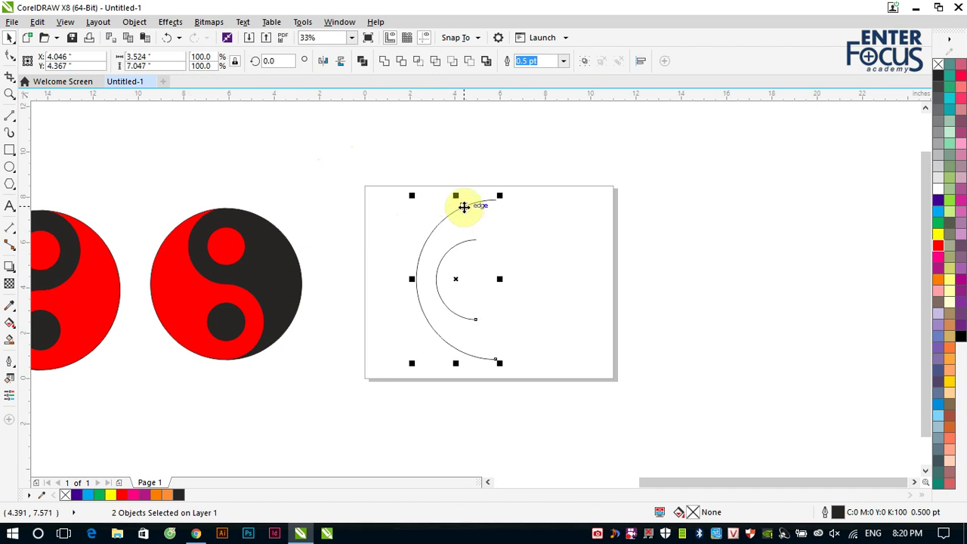
{"action": "key", "text": "t"}
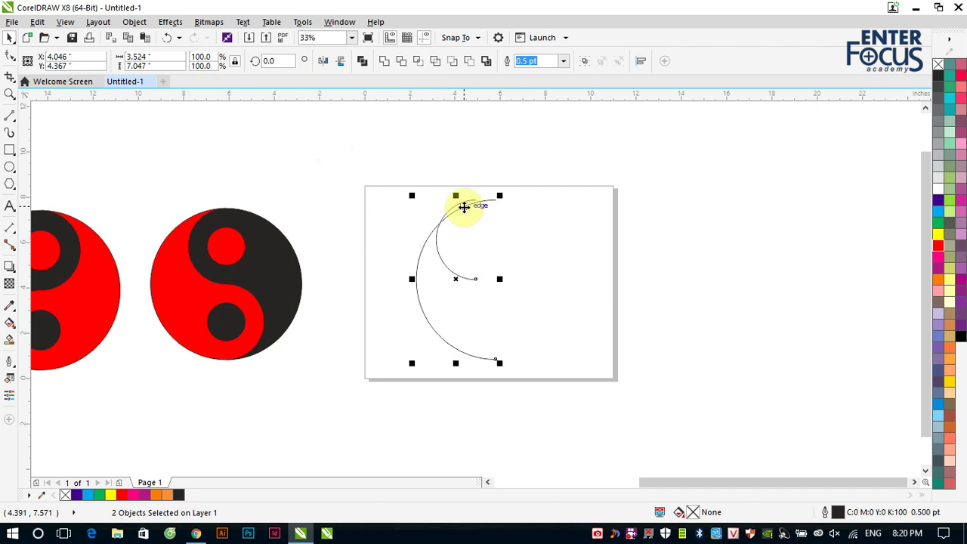
{"action": "key", "text": "r"}
{"action": "left_click", "coordinate": [713, 269]}
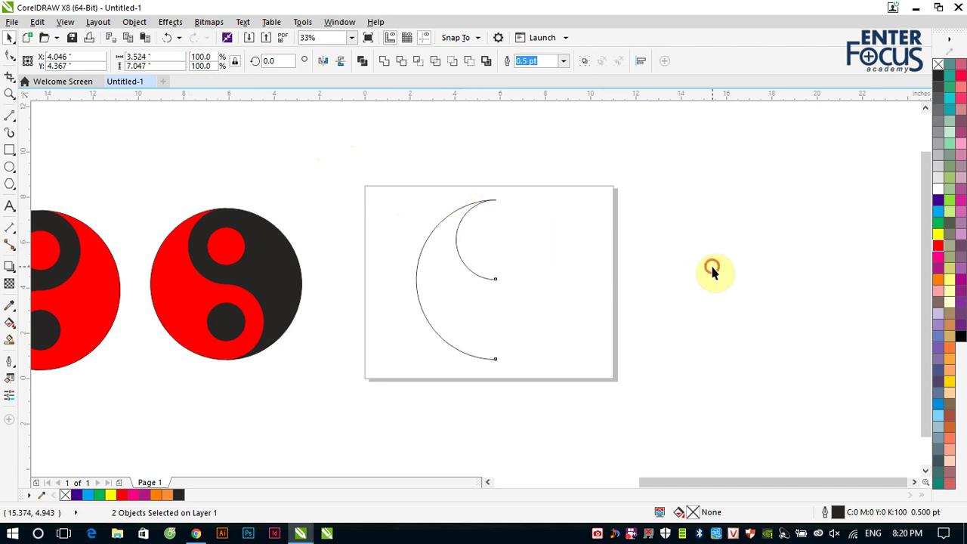
Step: Create a copy of the half-size arc with its direction reversed, and mirror it downward to form the lower half of the S-curve
{"action": "left_click", "coordinate": [472, 273]}
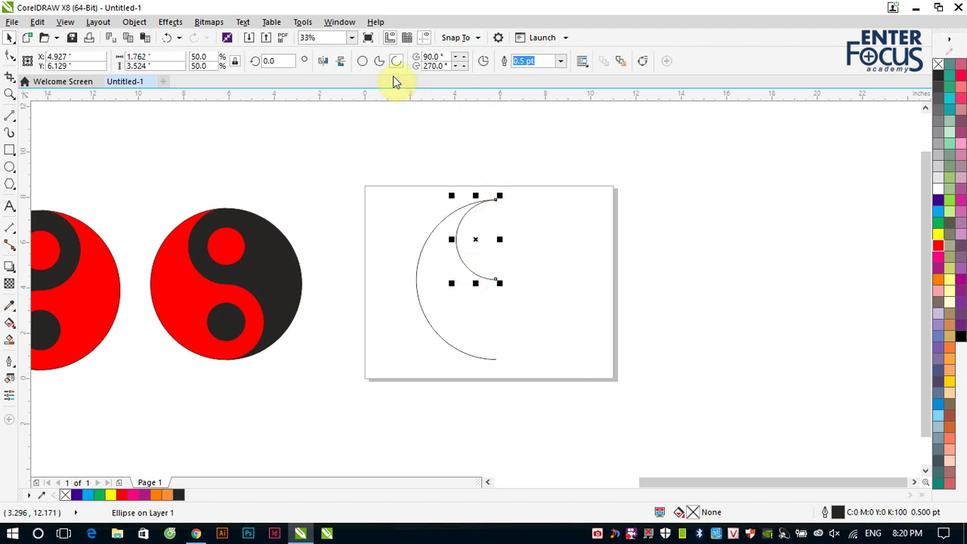
{"action": "left_click", "coordinate": [484, 61]}
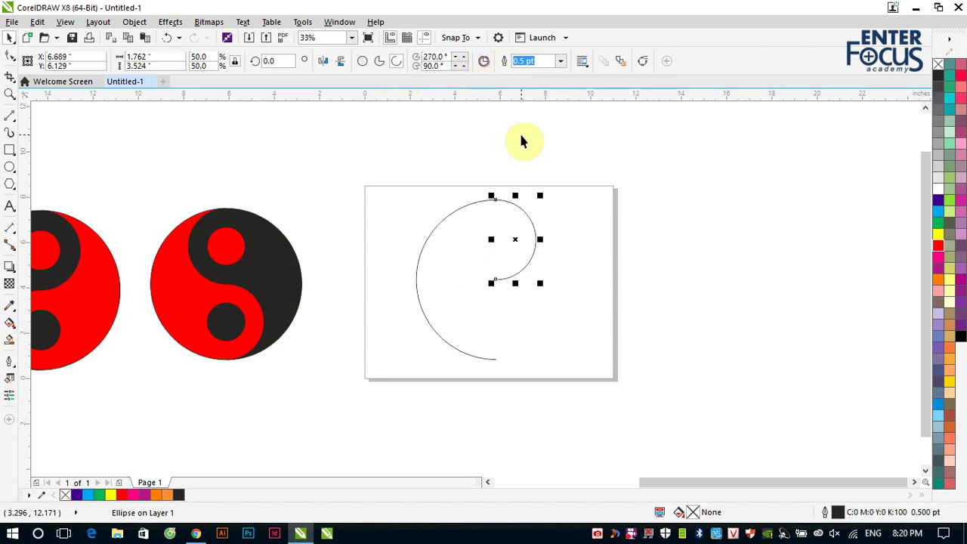
{"action": "key", "text": "ctrl+z"}
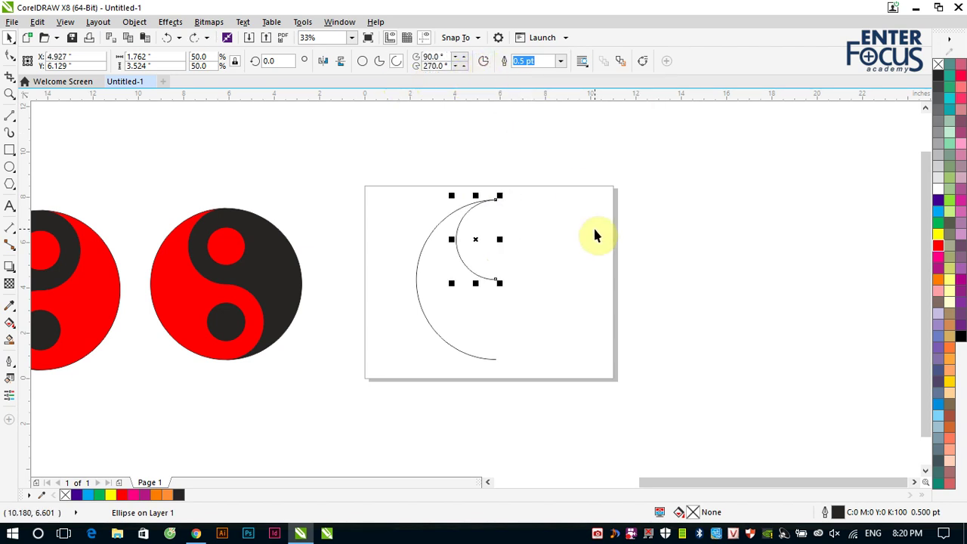
{"action": "left_click", "coordinate": [484, 62]}
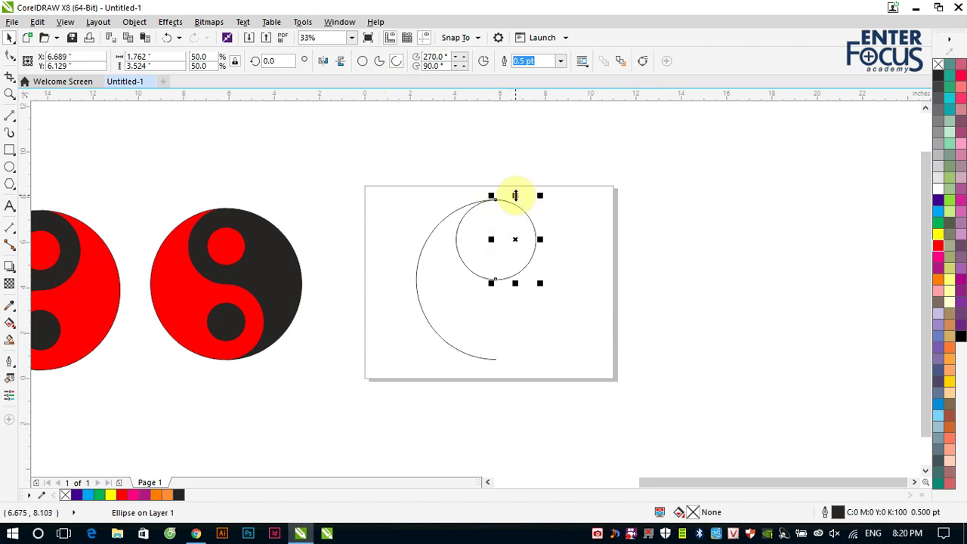
{"action": "left_click_drag", "start_coordinate": [515, 195], "coordinate": [518, 328]}
{"action": "left_click", "coordinate": [637, 285]}
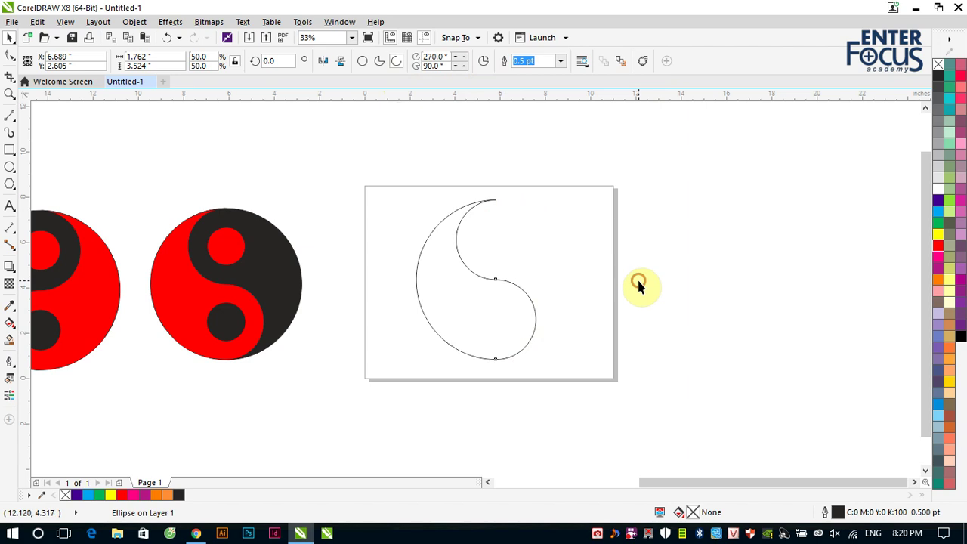
Step: Create a copy of the lower arc scaled to 25% and align its left edge with the lower arc's open side
{"action": "left_click", "coordinate": [535, 337]}
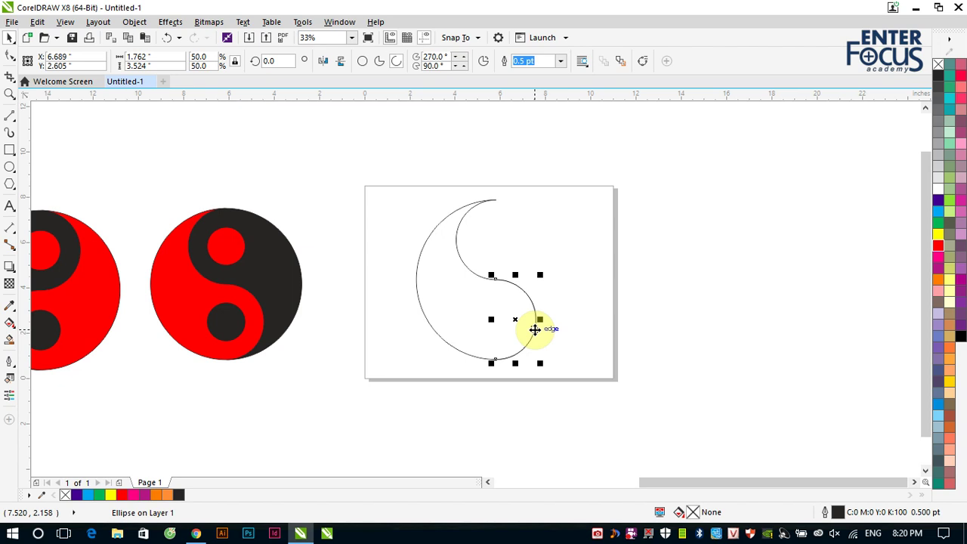
{"action": "double_click", "coordinate": [198, 57]}
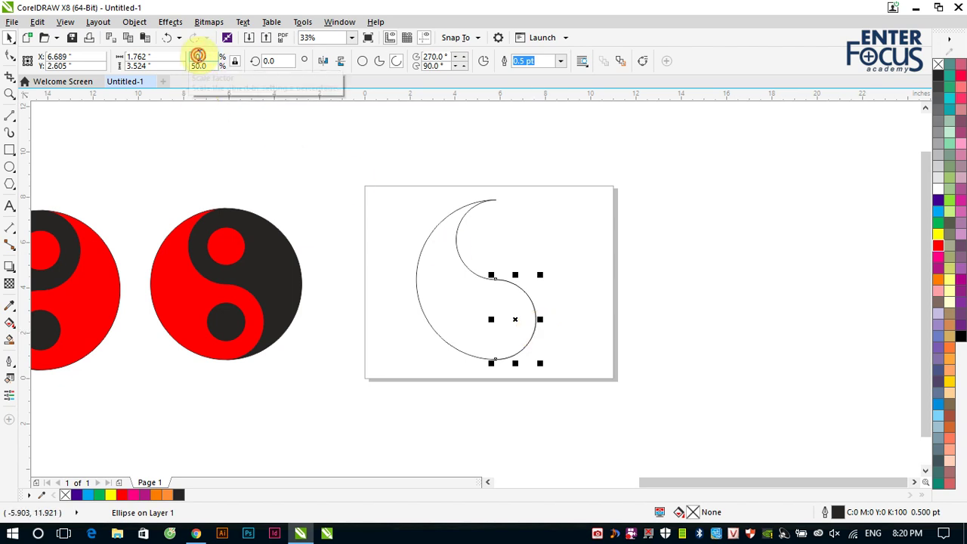
{"action": "type", "text": "25"}
{"action": "key", "text": "Return"}
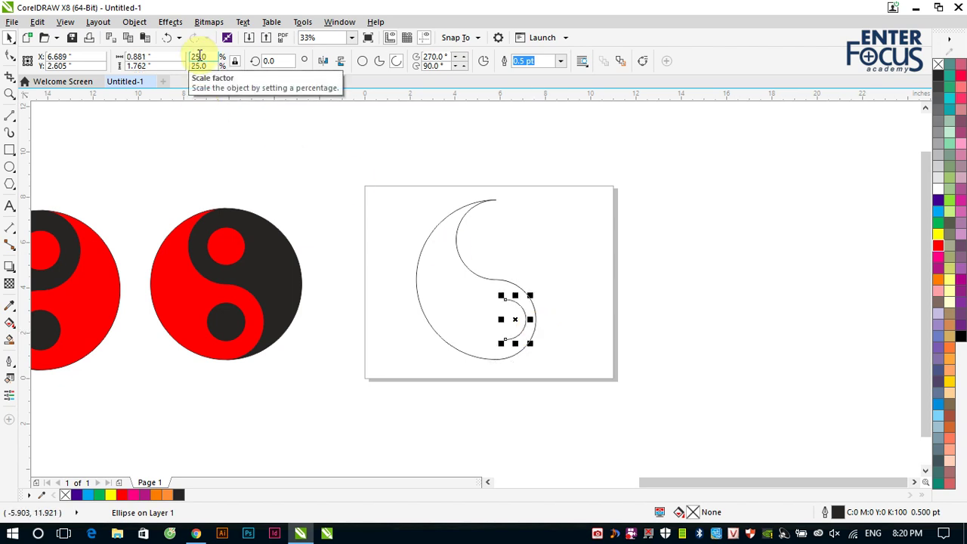
{"action": "left_click", "coordinate": [514, 282], "text": "shift"}
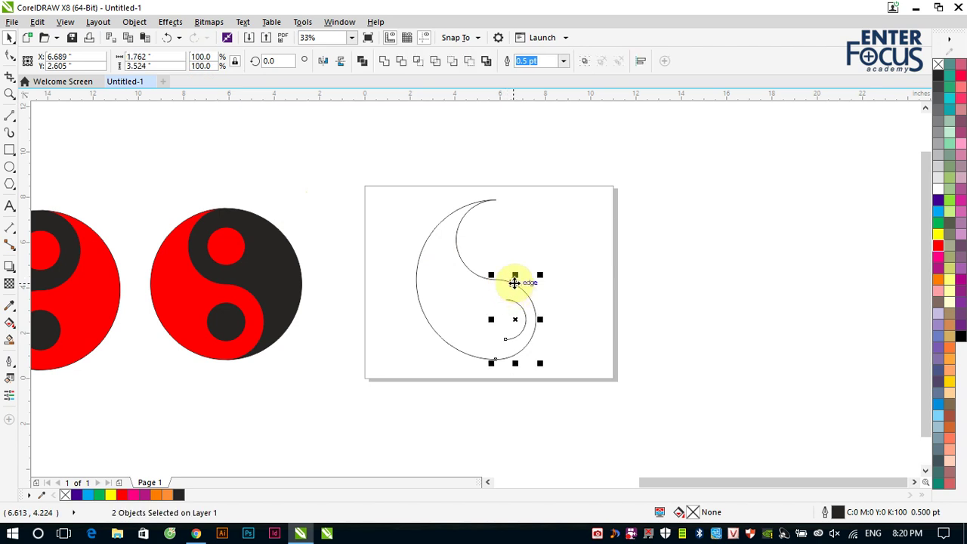
{"action": "left_click", "coordinate": [649, 331]}
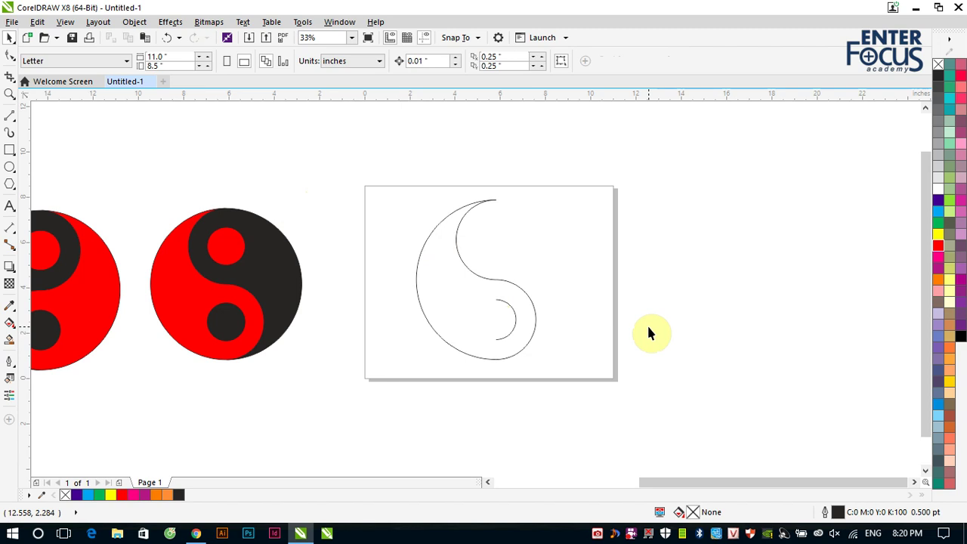
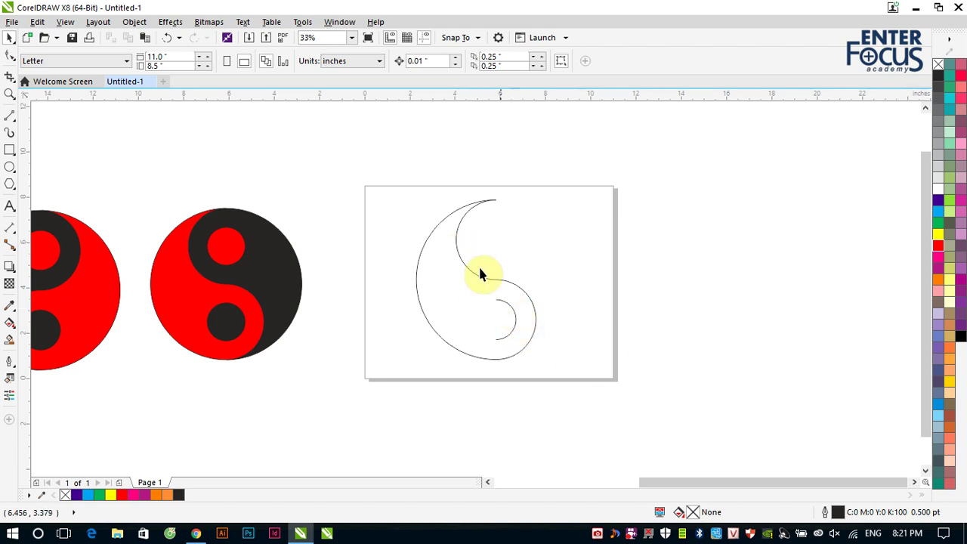
Step: Create a copy of the upper half-size arc scaled to 25% and align its right edge with that arc's open side
{"action": "left_click", "coordinate": [457, 241]}
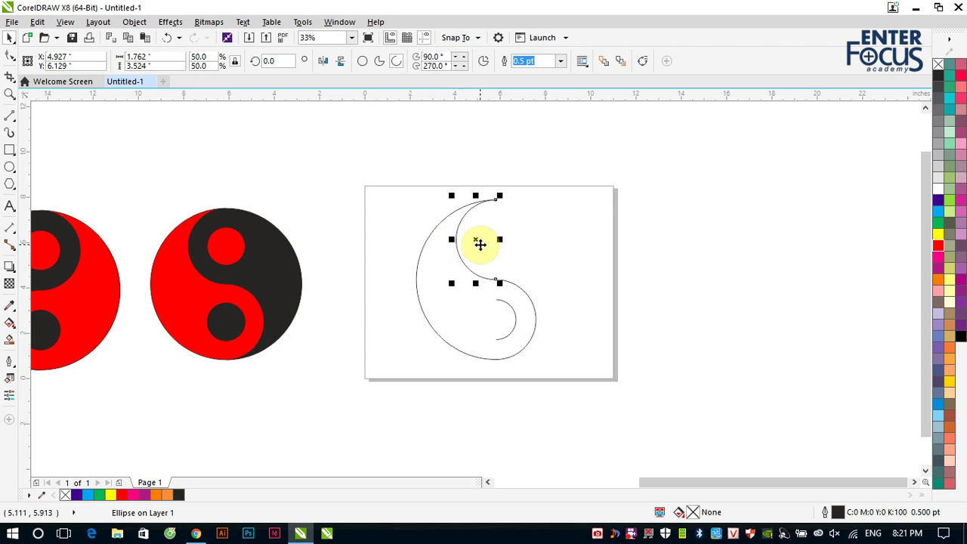
{"action": "left_click", "coordinate": [199, 58]}
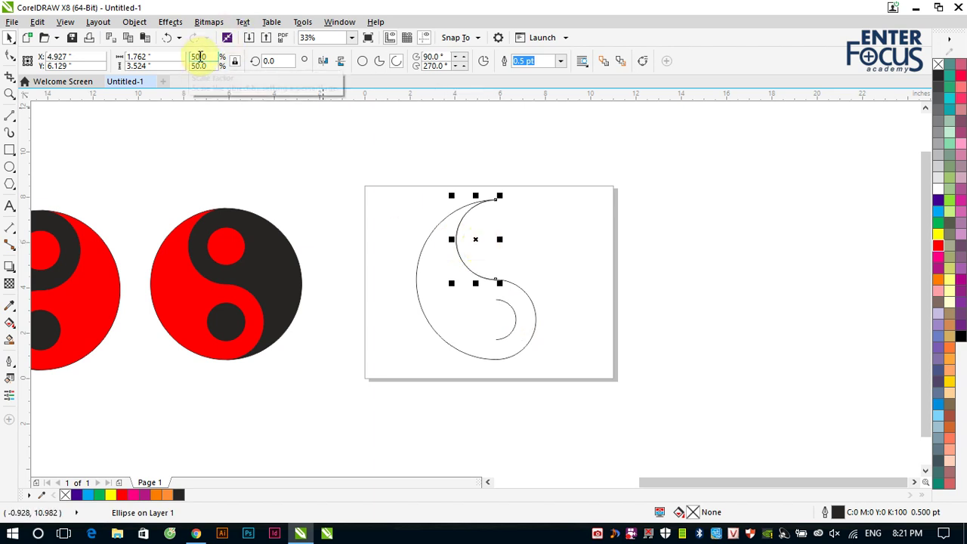
{"action": "type", "text": "25"}
{"action": "key", "text": "Return"}
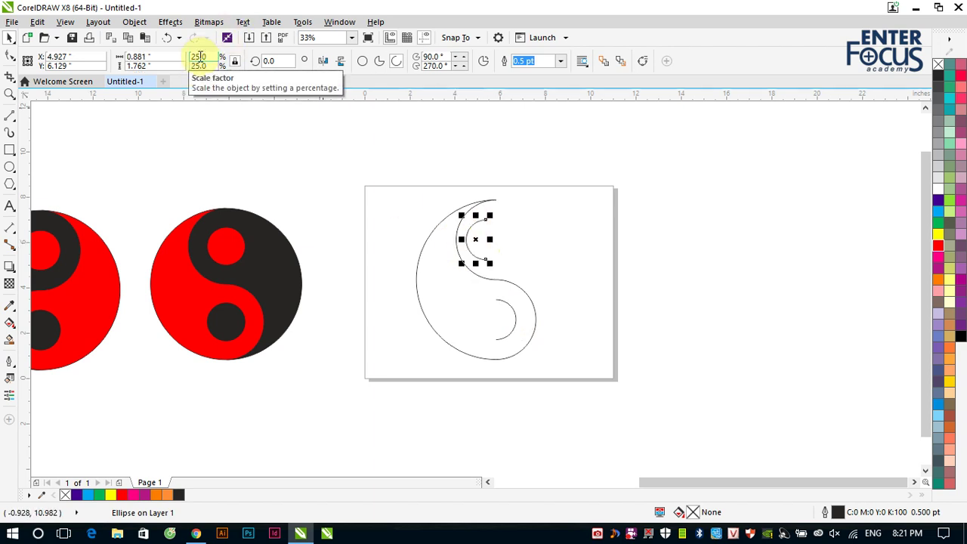
{"action": "left_click", "coordinate": [472, 273], "text": "shift"}
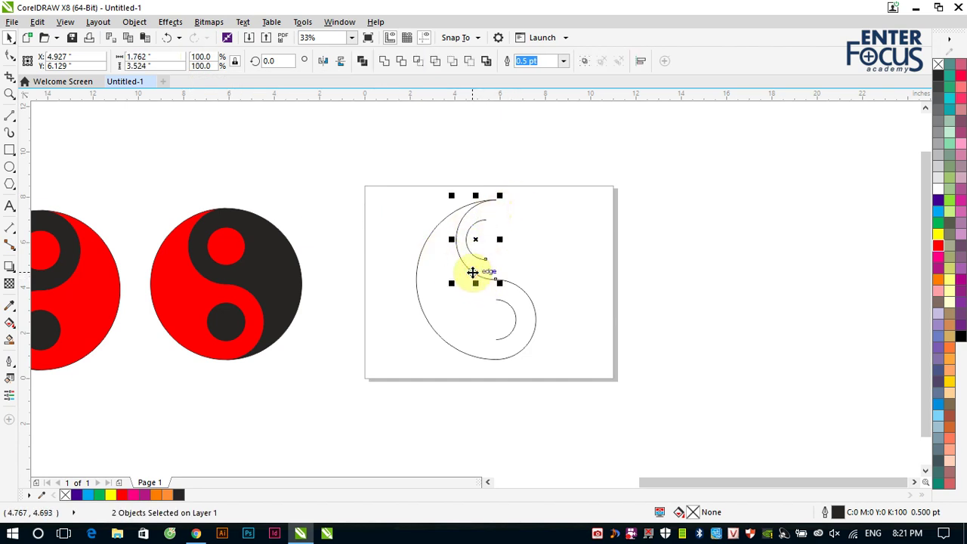
{"action": "left_click", "coordinate": [609, 272]}
Step: Convert the small upper arc into a full circle and delete that circle
{"action": "left_click", "coordinate": [483, 258]}
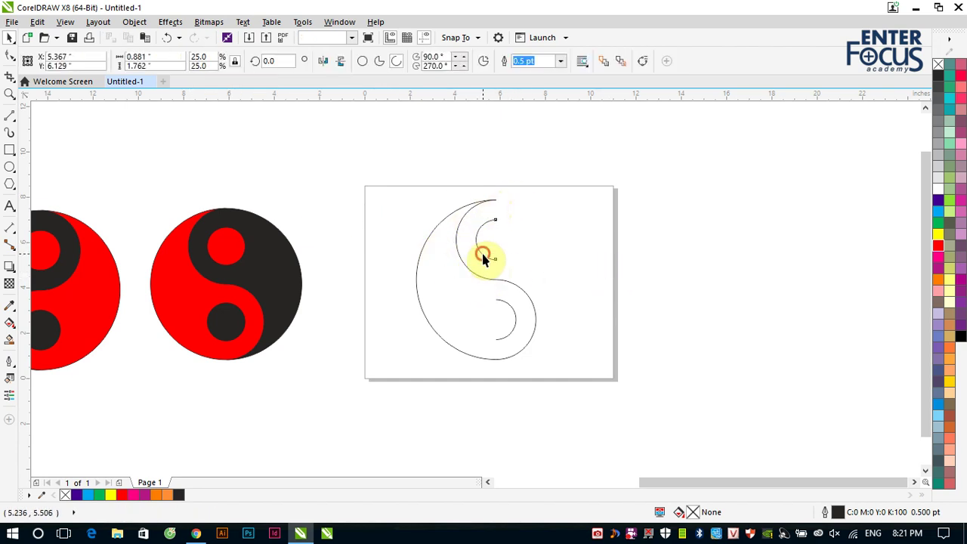
{"action": "left_click", "coordinate": [363, 61]}
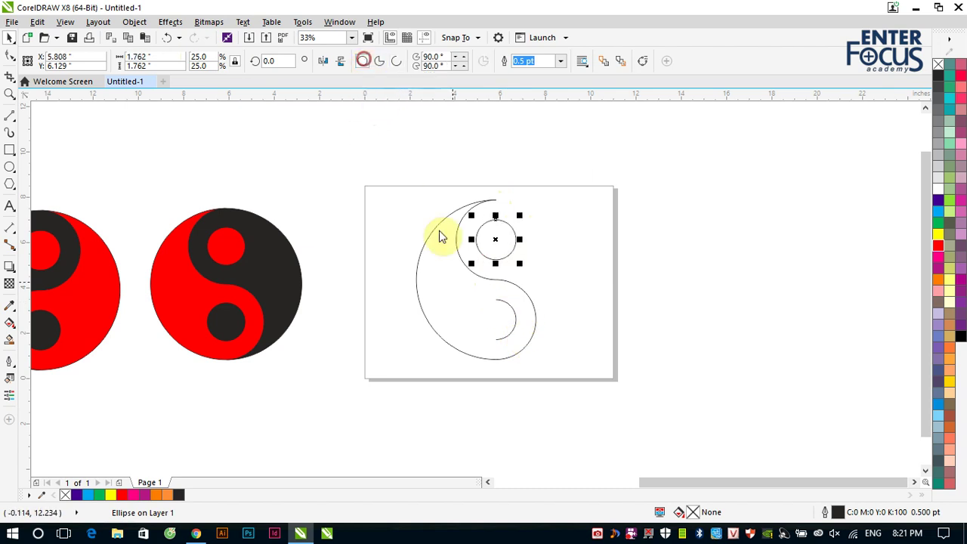
{"action": "left_click", "coordinate": [515, 318]}
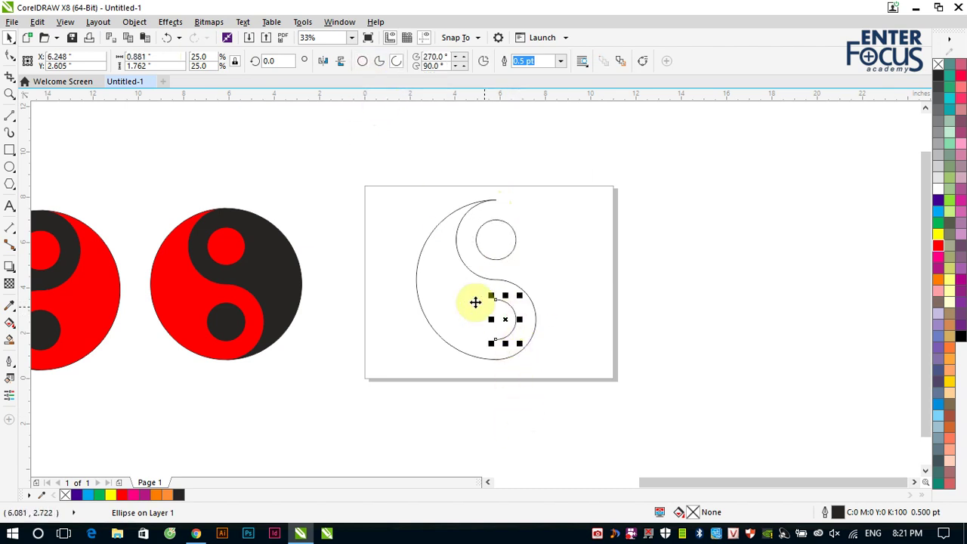
{"action": "left_click", "coordinate": [488, 229]}
{"action": "key", "text": "Delete"}
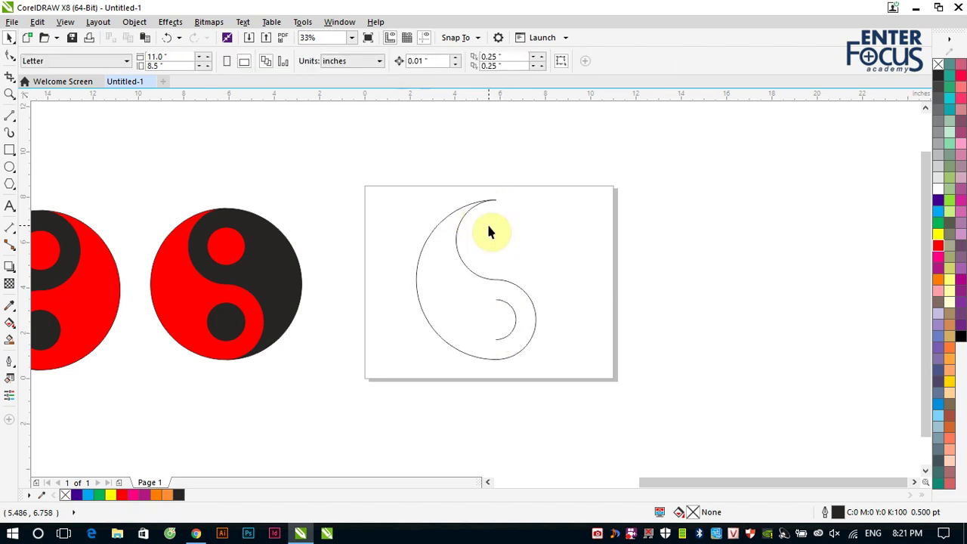
Step: Convert the small arc inside the lower lobe into a full circle
{"action": "left_click", "coordinate": [503, 302]}
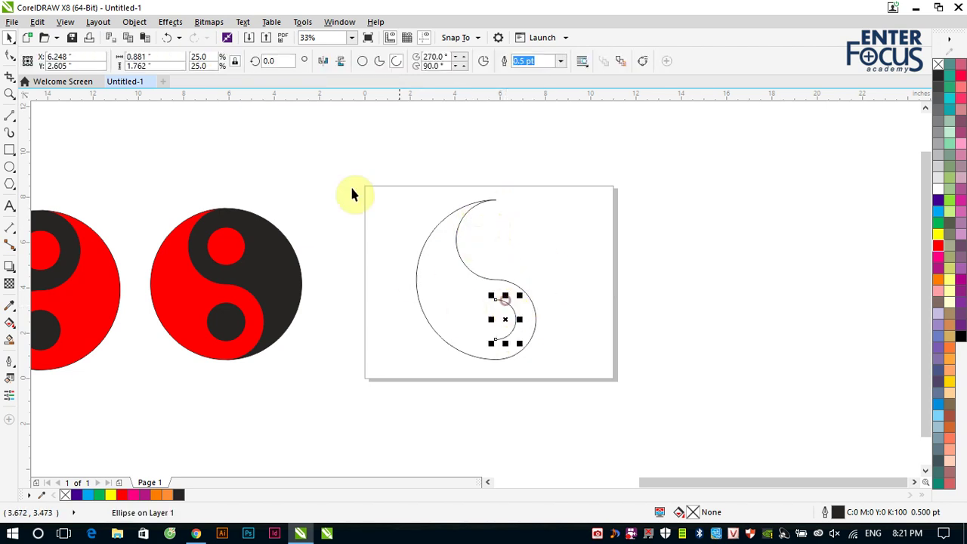
{"action": "left_click", "coordinate": [362, 60]}
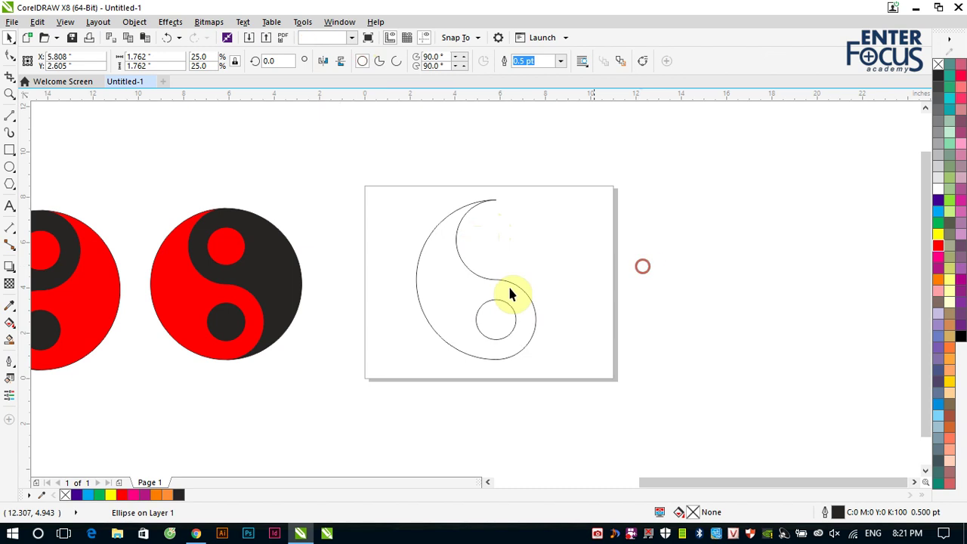
{"action": "left_click", "coordinate": [463, 261]}
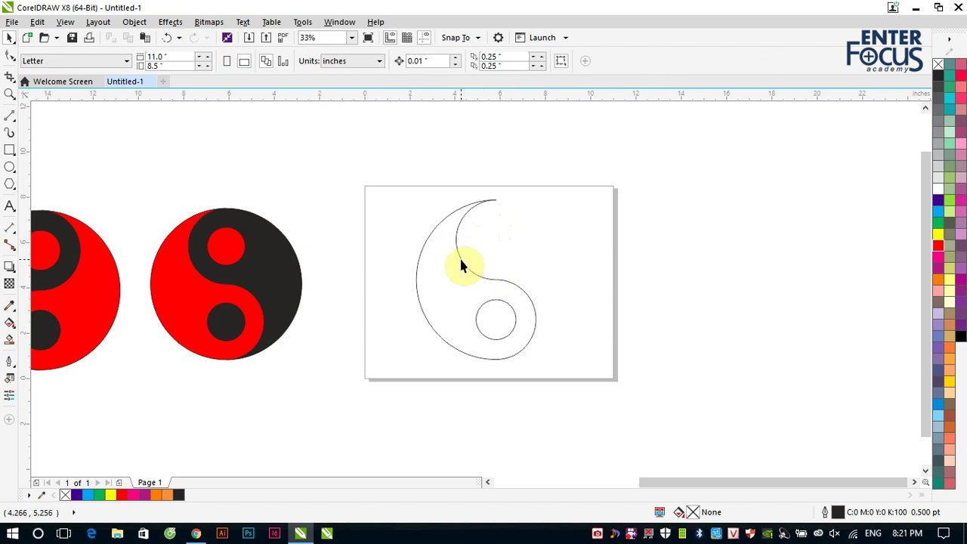
Step: Weld the large arc and the two half-size arcs into a single curve
{"action": "left_click", "coordinate": [461, 262]}
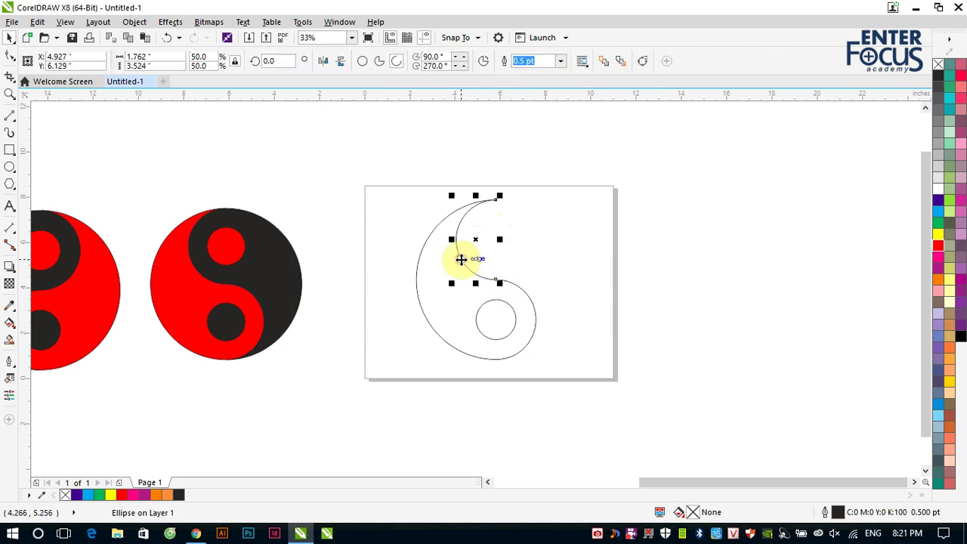
{"action": "left_click", "coordinate": [534, 312], "text": "shift"}
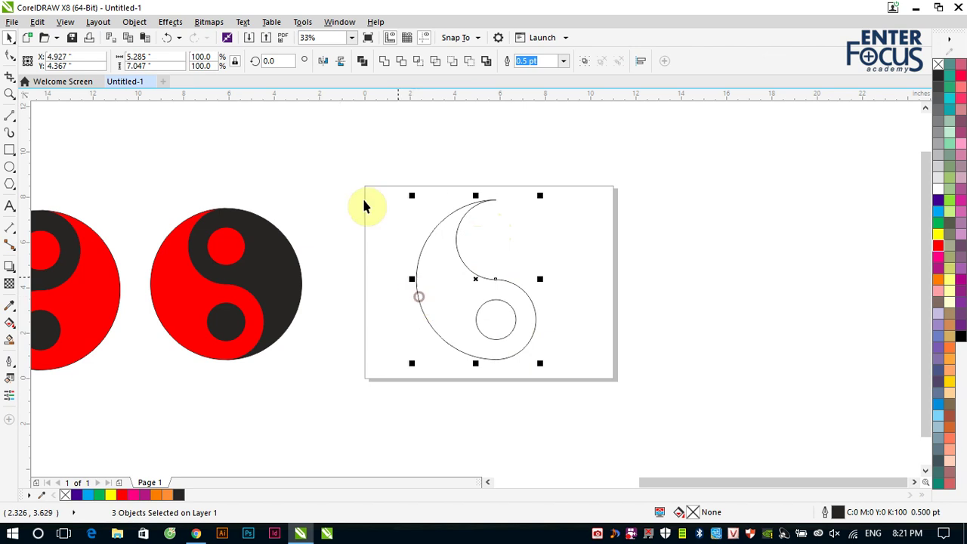
{"action": "left_click", "coordinate": [383, 62]}
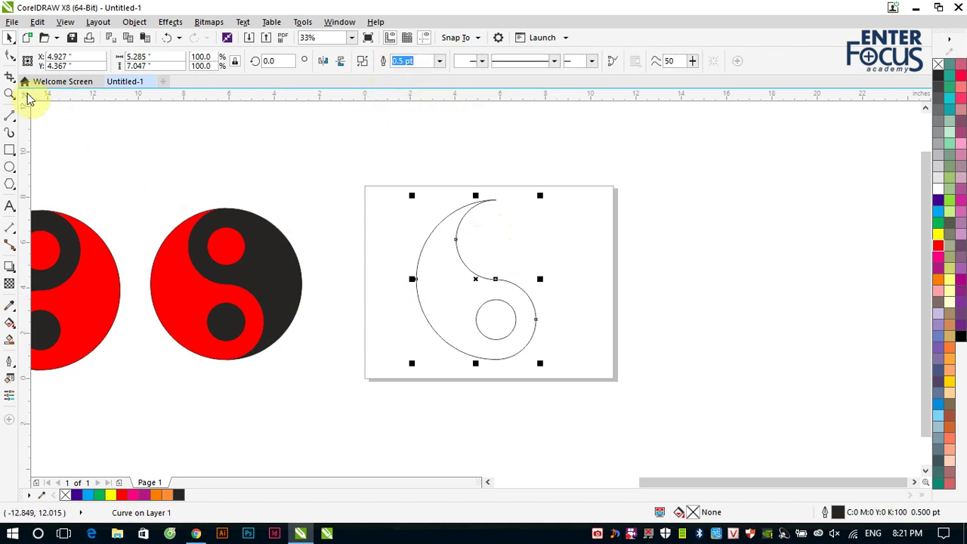
Step: Join the overlapping end nodes at the curve's upper tip, middle and lower end to close the shape
{"action": "left_click", "coordinate": [10, 56]}
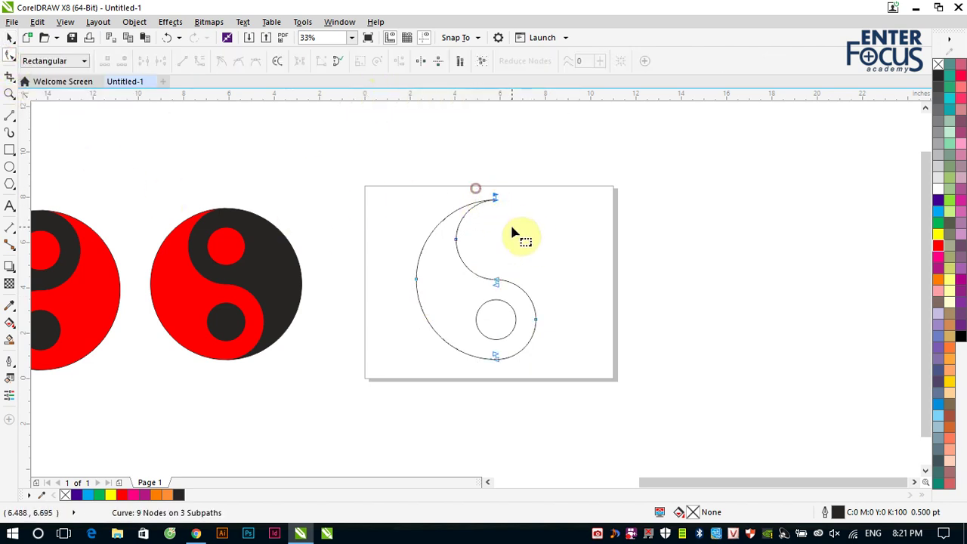
{"action": "left_click_drag", "start_coordinate": [514, 234], "coordinate": [514, 234]}
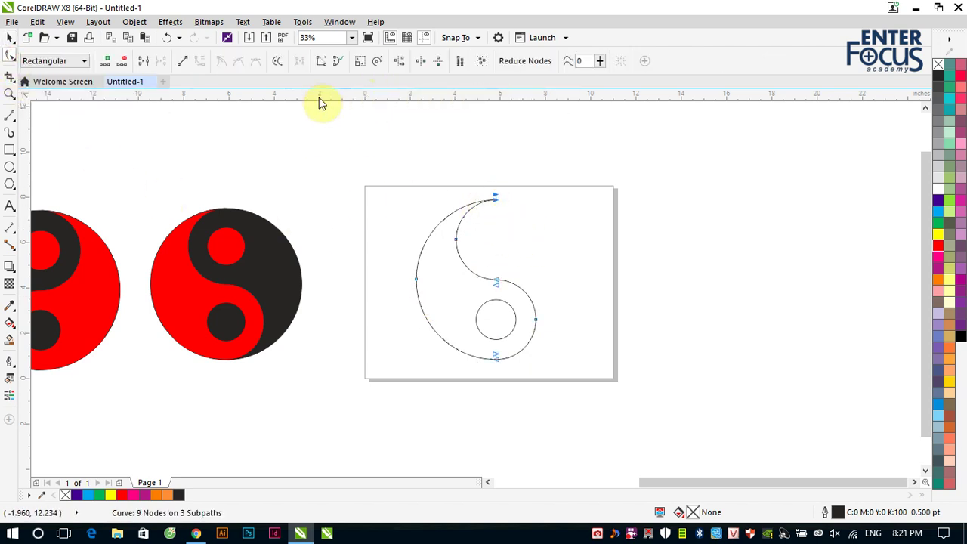
{"action": "left_click", "coordinate": [144, 60]}
{"action": "left_click_drag", "start_coordinate": [486, 263], "coordinate": [507, 292]}
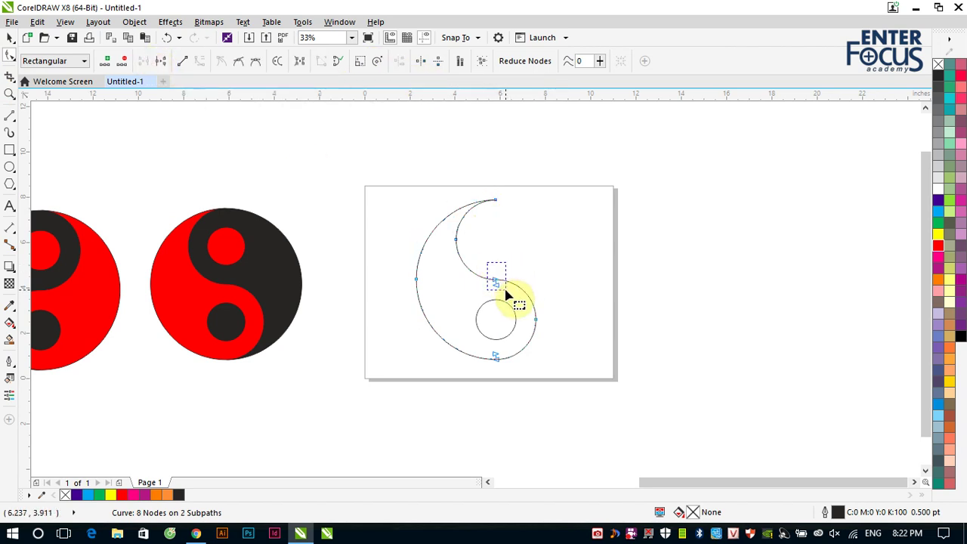
{"action": "left_click", "coordinate": [144, 60]}
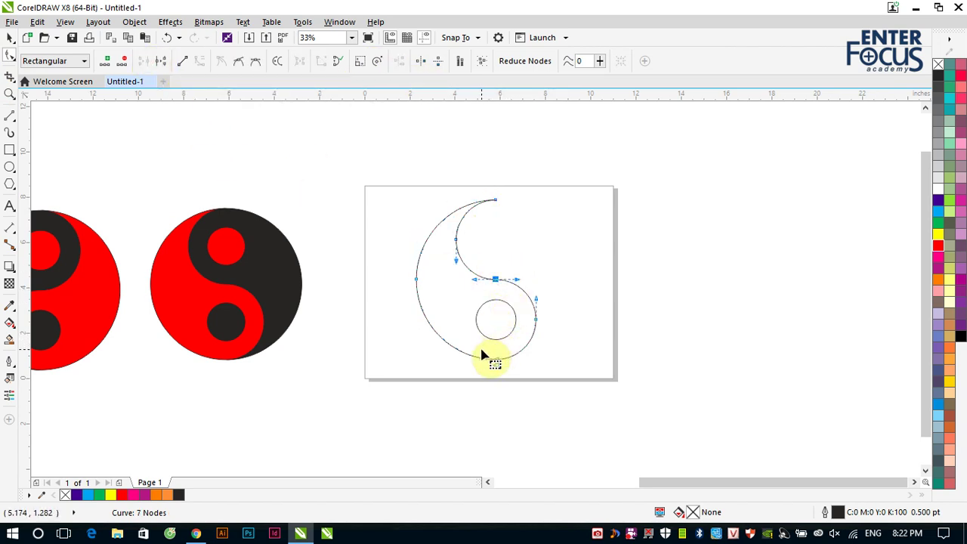
{"action": "left_click_drag", "start_coordinate": [484, 355], "coordinate": [509, 380]}
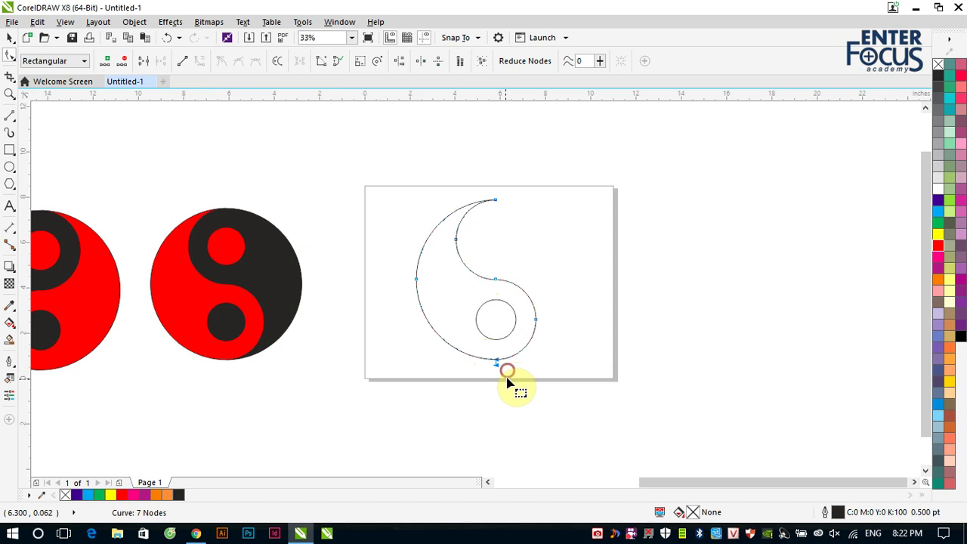
{"action": "left_click", "coordinate": [144, 60]}
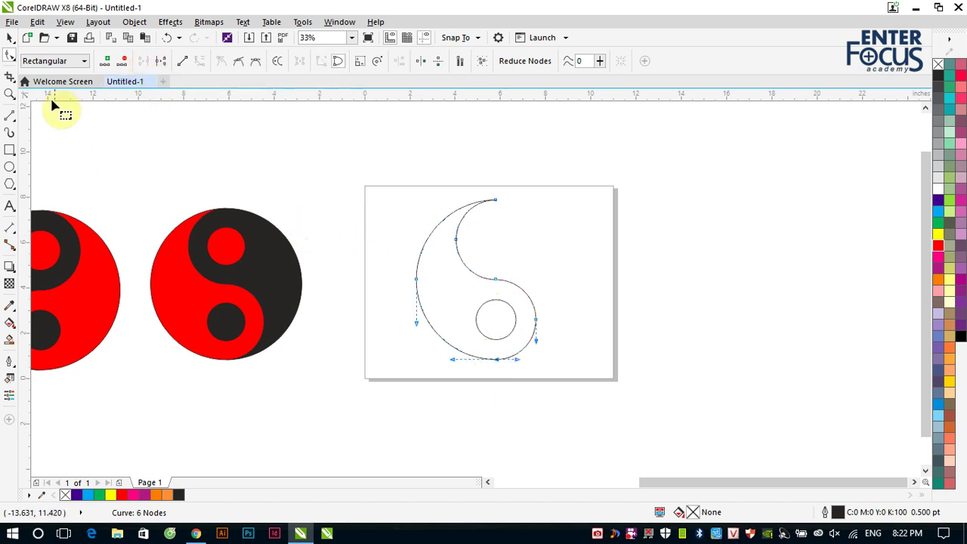
{"action": "left_click", "coordinate": [9, 38]}
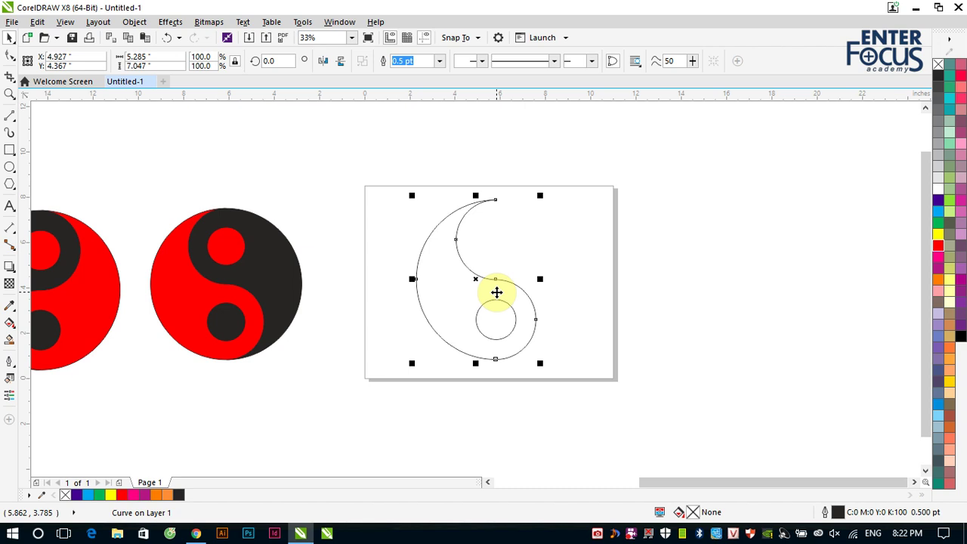
Step: Fill the closed comma-shaped curve with red and the small circle in its lower lobe with black
{"action": "key", "text": "z"}
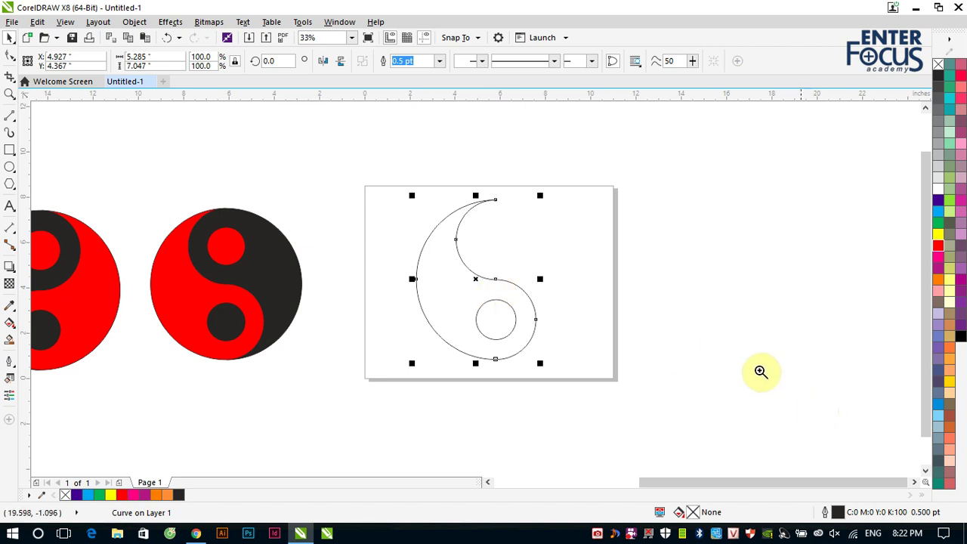
{"action": "left_click_drag", "start_coordinate": [393, 176], "coordinate": [609, 385]}
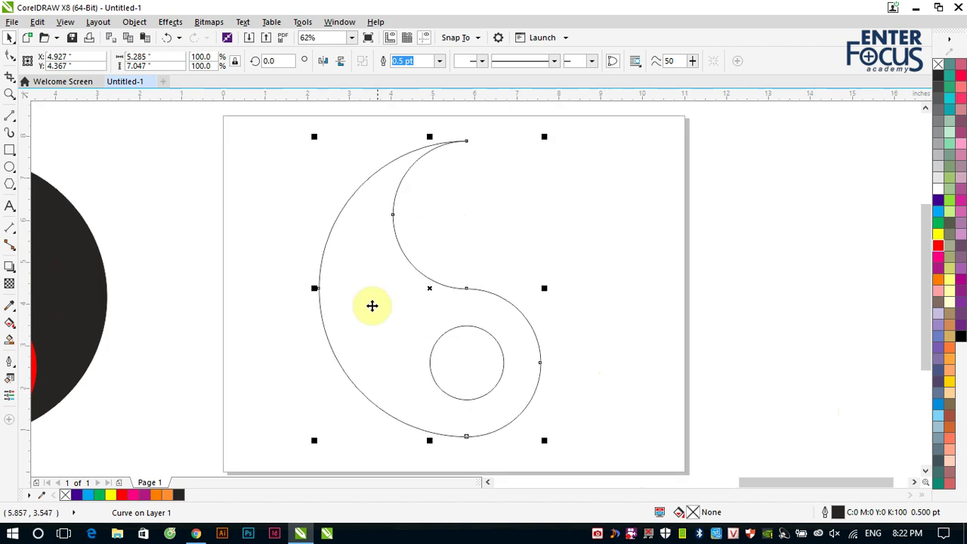
{"action": "left_click", "coordinate": [939, 249]}
{"action": "left_click", "coordinate": [611, 280]}
{"action": "left_click_drag", "start_coordinate": [584, 271], "coordinate": [441, 433]}
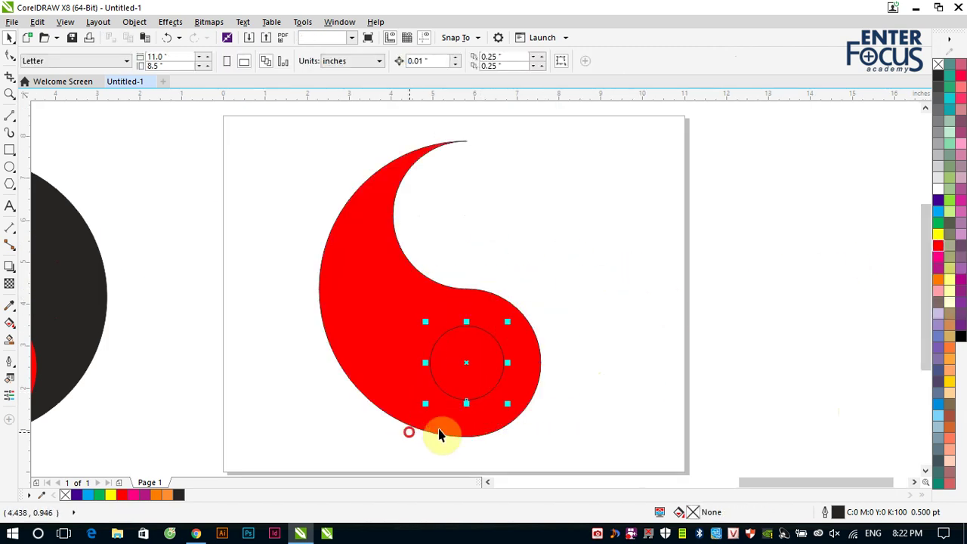
{"action": "left_click", "coordinate": [938, 73]}
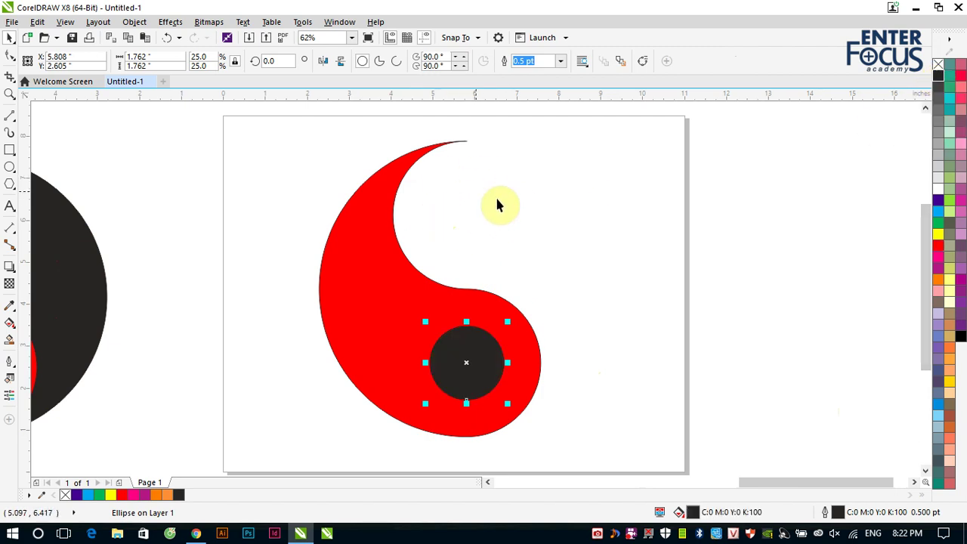
{"action": "left_click", "coordinate": [589, 220]}
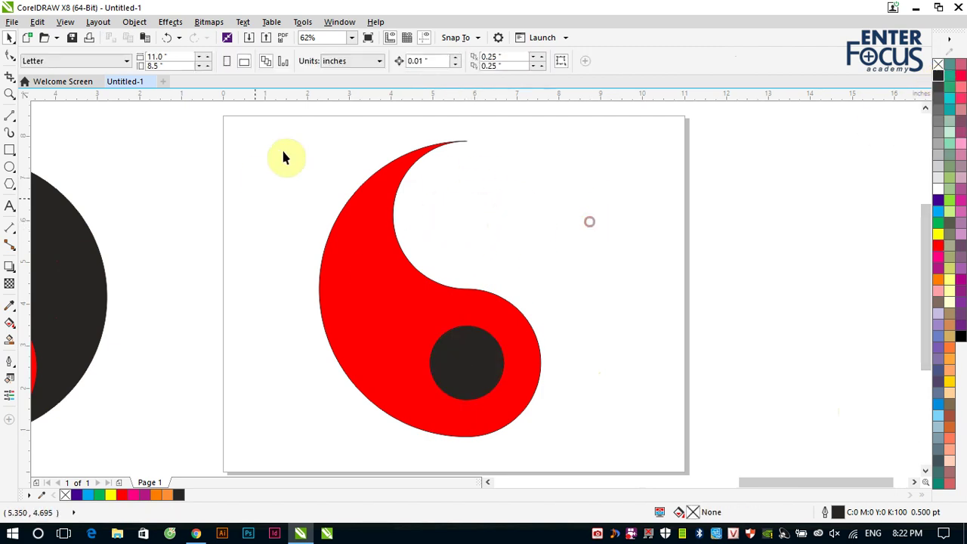
{"action": "left_click_drag", "start_coordinate": [282, 121], "coordinate": [579, 445]}
{"action": "left_click", "coordinate": [493, 327]}
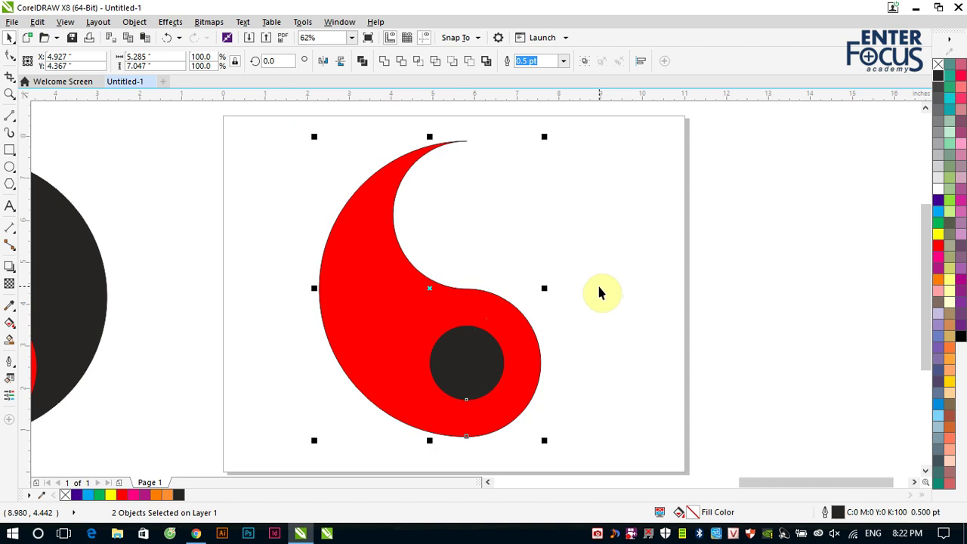
{"action": "left_click", "coordinate": [618, 303]}
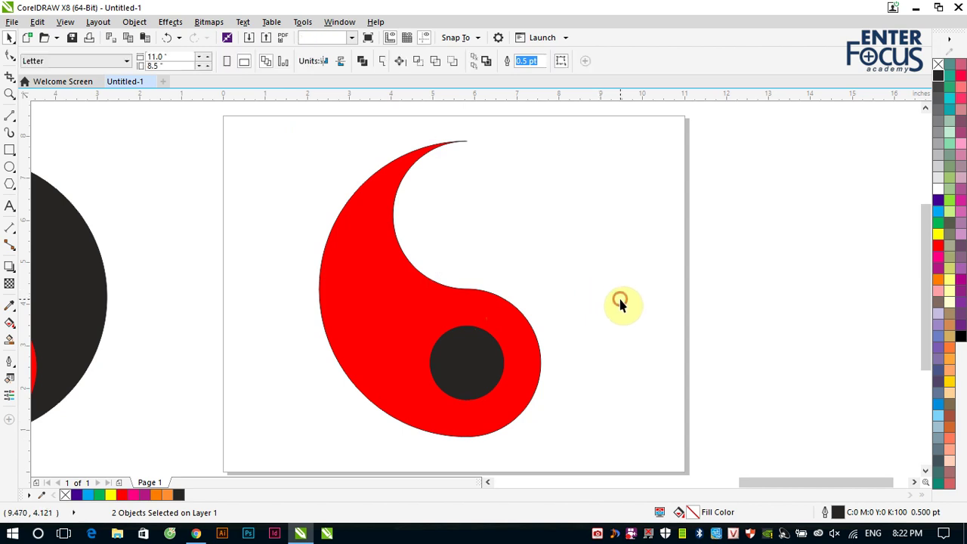
{"action": "left_click", "coordinate": [473, 307]}
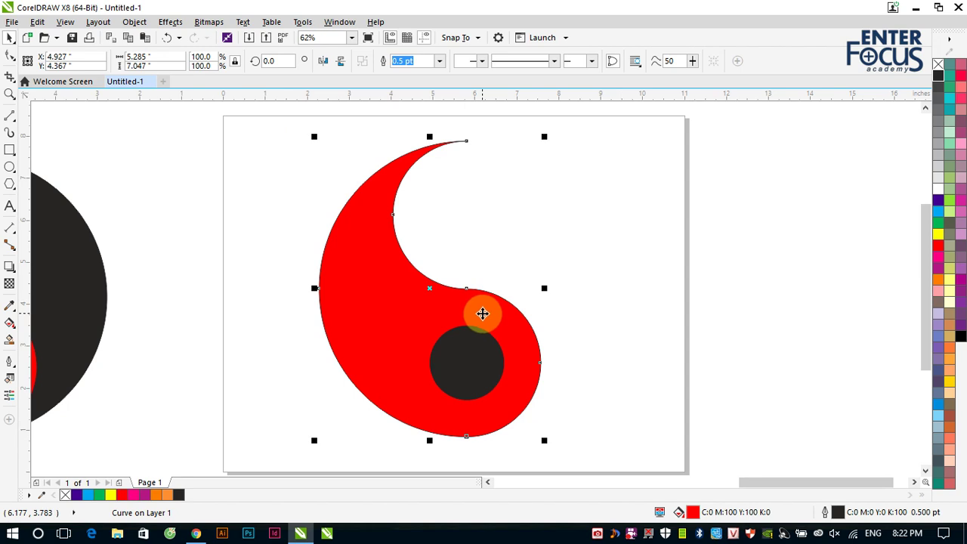
{"action": "left_click", "coordinate": [639, 310]}
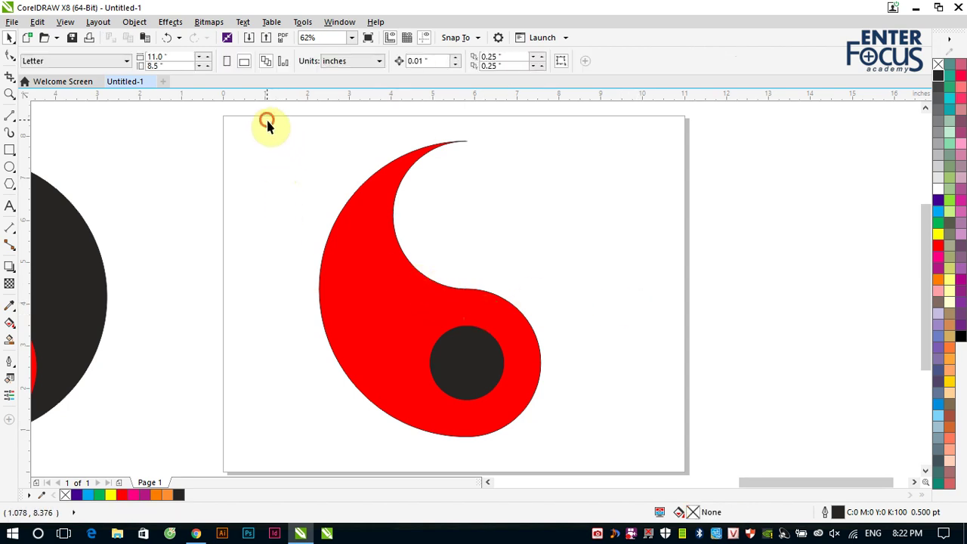
{"action": "left_click_drag", "start_coordinate": [267, 122], "coordinate": [601, 453]}
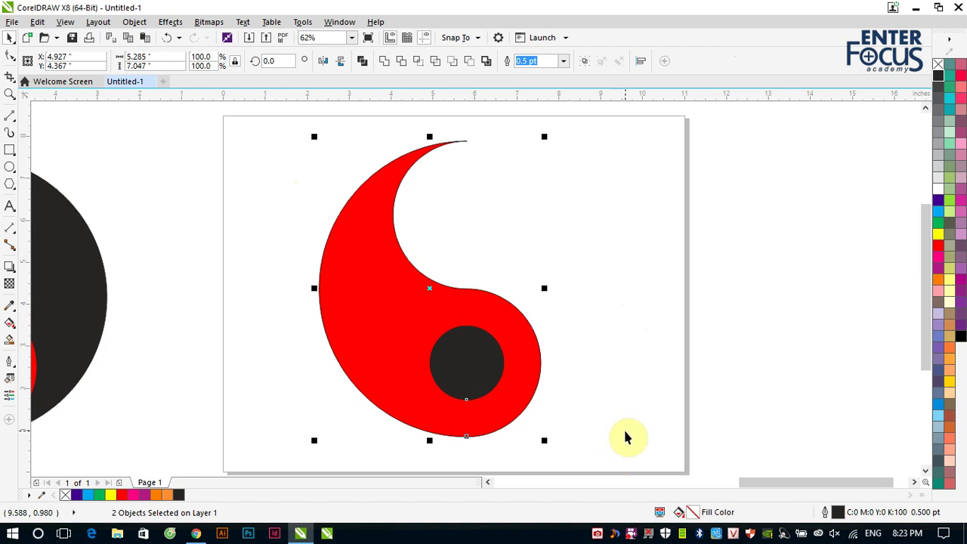
{"action": "left_click", "coordinate": [608, 381]}
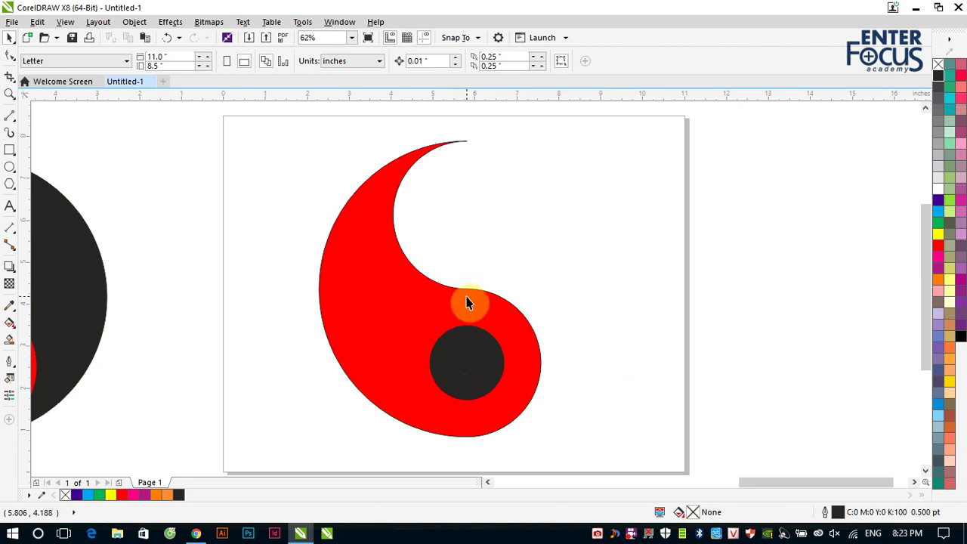
{"action": "left_click", "coordinate": [467, 353]}
{"action": "left_click", "coordinate": [491, 311]}
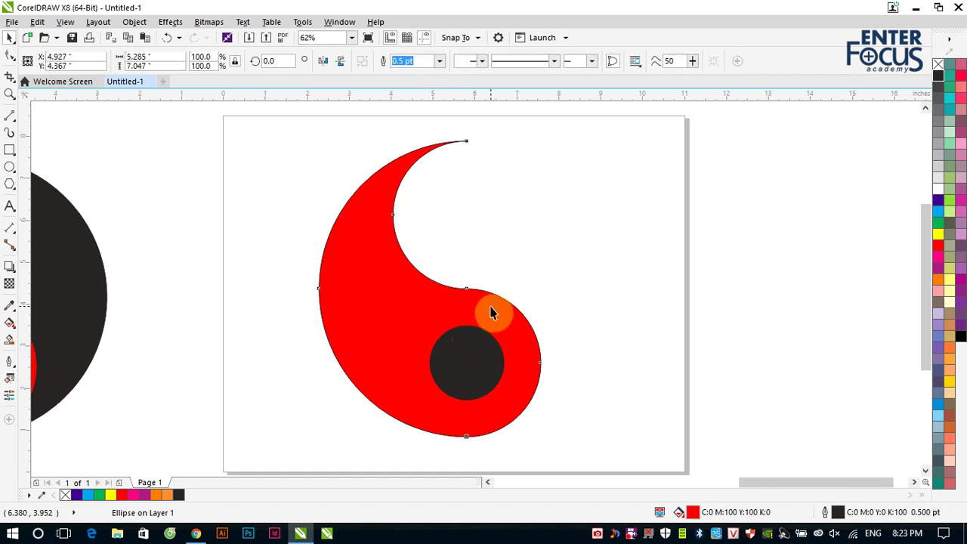
{"action": "left_click", "coordinate": [474, 356], "text": "shift"}
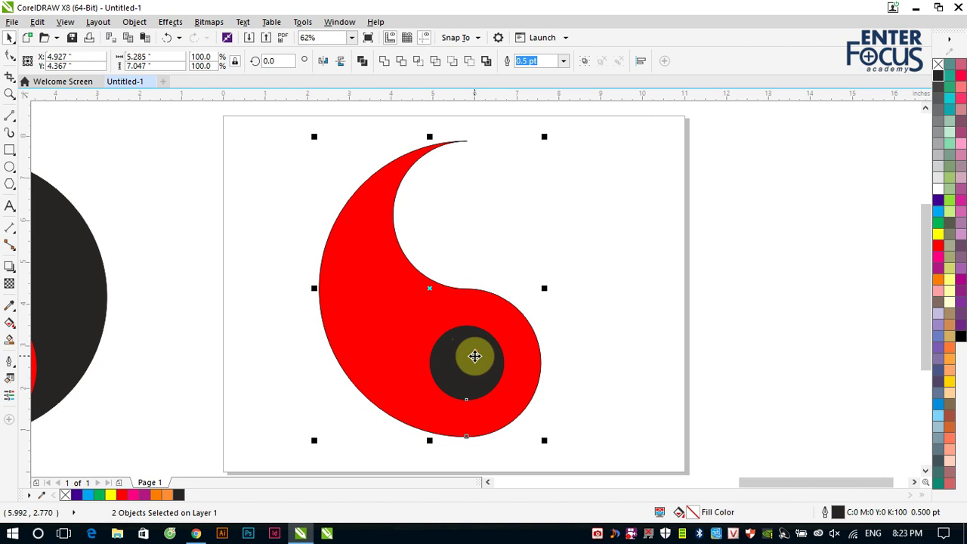
{"action": "left_click", "coordinate": [615, 342]}
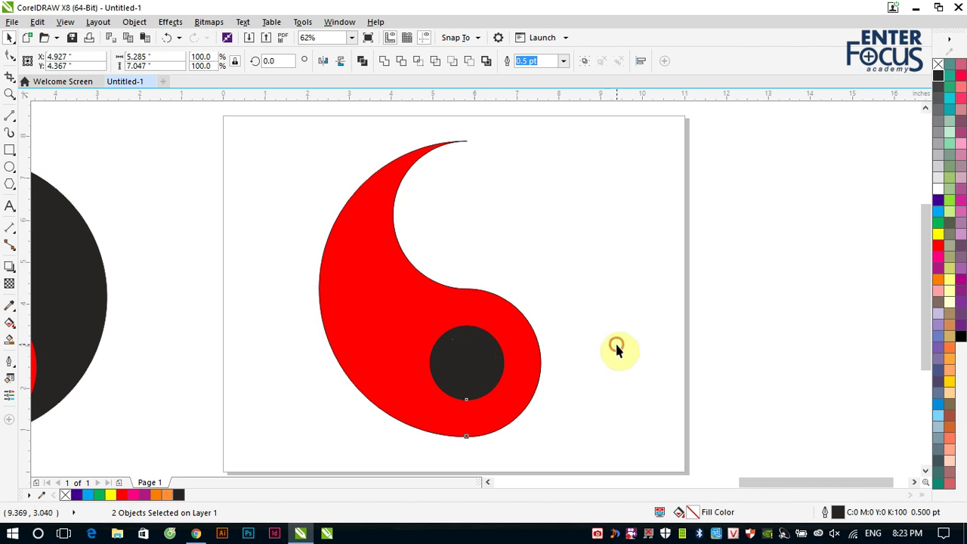
Step: Add a vertical guideline through the red shape's upper tip and a horizontal guideline near its middle node
{"action": "left_click", "coordinate": [492, 310]}
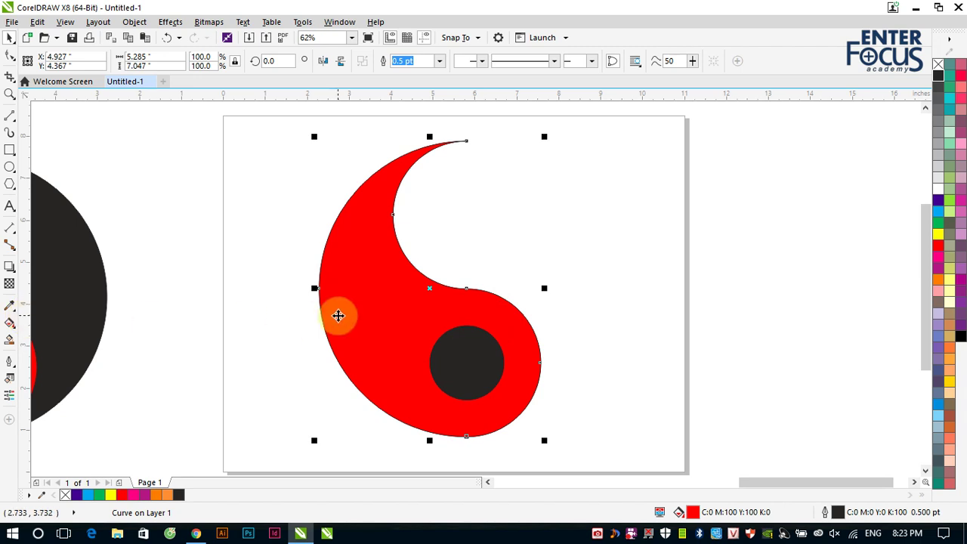
{"action": "left_click_drag", "start_coordinate": [23, 329], "coordinate": [467, 325]}
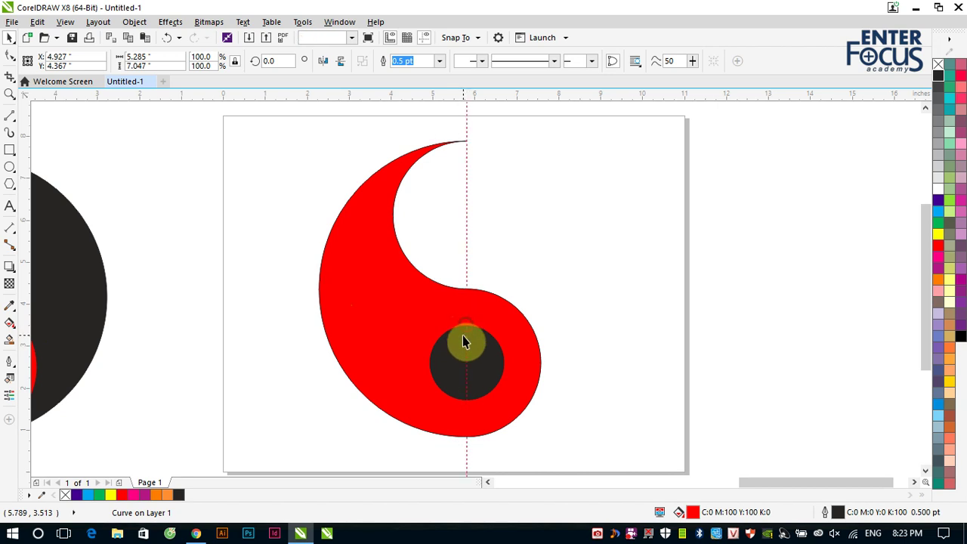
{"action": "left_click", "coordinate": [496, 311]}
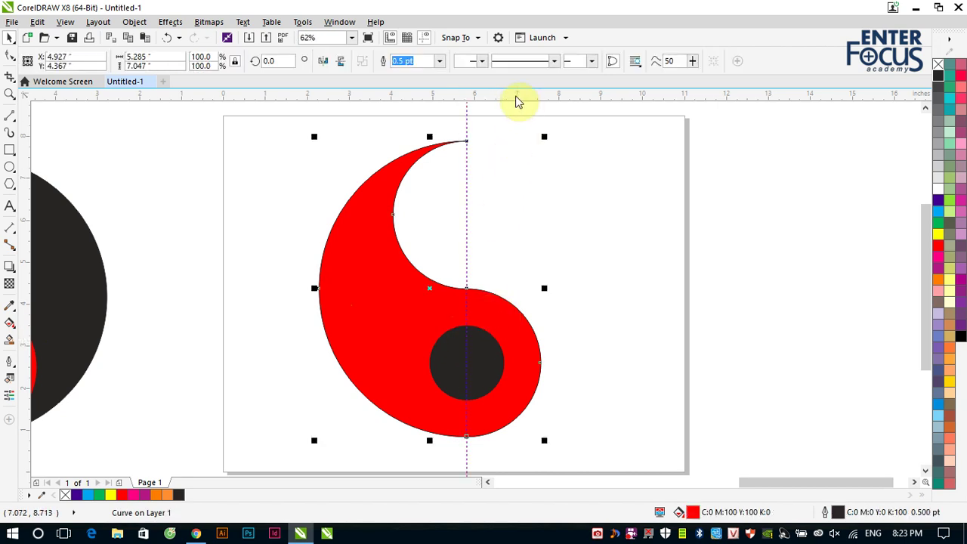
{"action": "left_click_drag", "start_coordinate": [518, 94], "coordinate": [519, 296]}
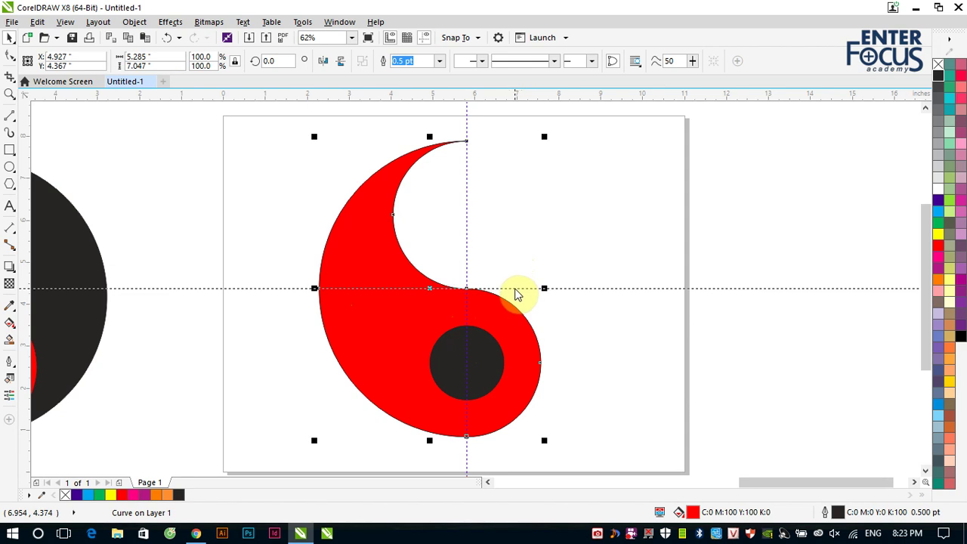
{"action": "left_click", "coordinate": [516, 289]}
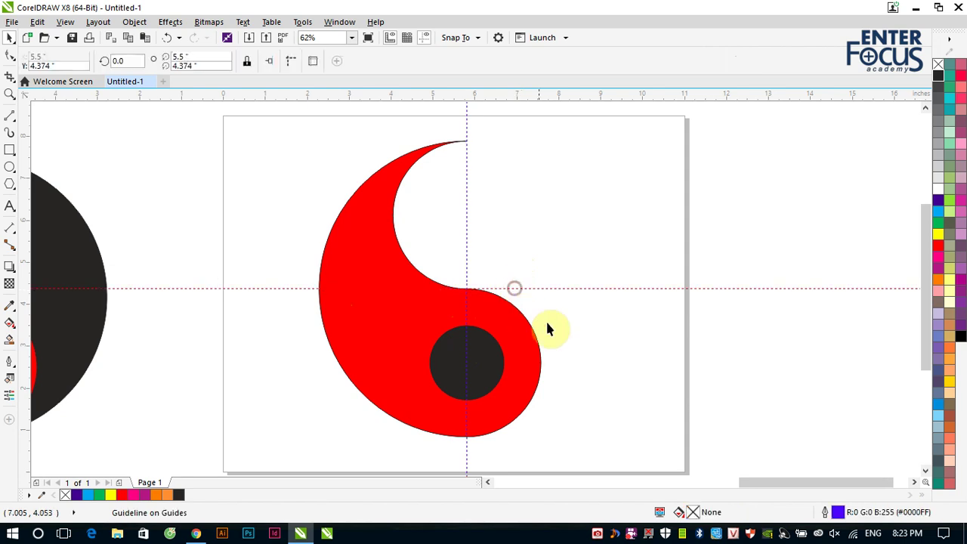
Step: Align the horizontal guideline precisely with the red shape's middle node, at 4.367 inches vertically
{"action": "left_click", "coordinate": [479, 307]}
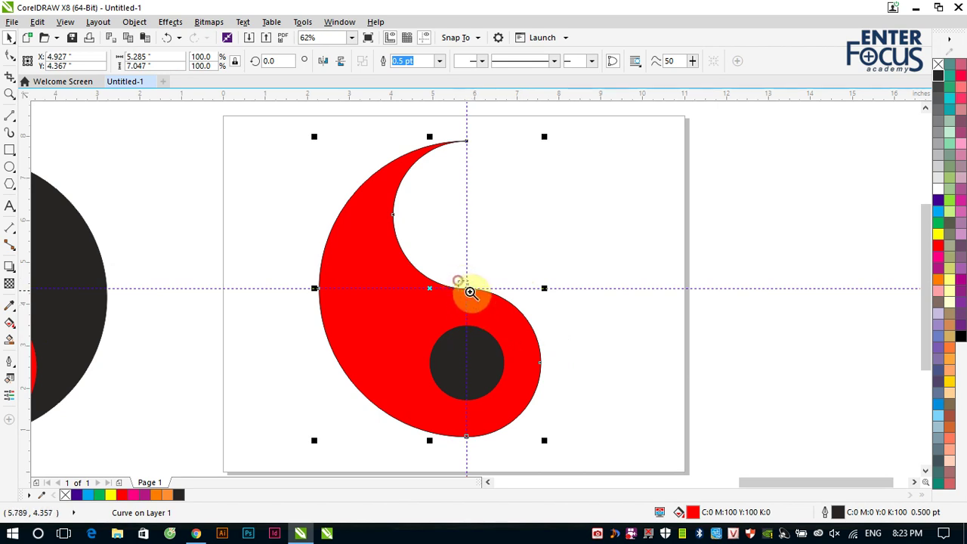
{"action": "scroll", "coordinate": [475, 299], "scroll_direction": "up", "scroll_amount": 5}
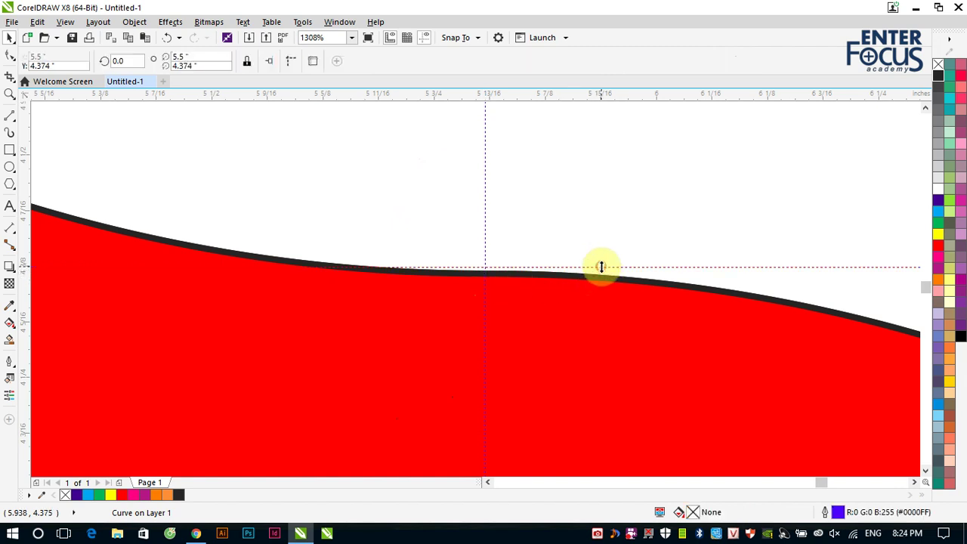
{"action": "mouse_move", "coordinate": [600, 264]}
{"action": "left_mouse_down"}
{"action": "mouse_move", "coordinate": [606, 277]}
{"action": "mouse_move", "coordinate": [596, 278]}
{"action": "left_mouse_up"}
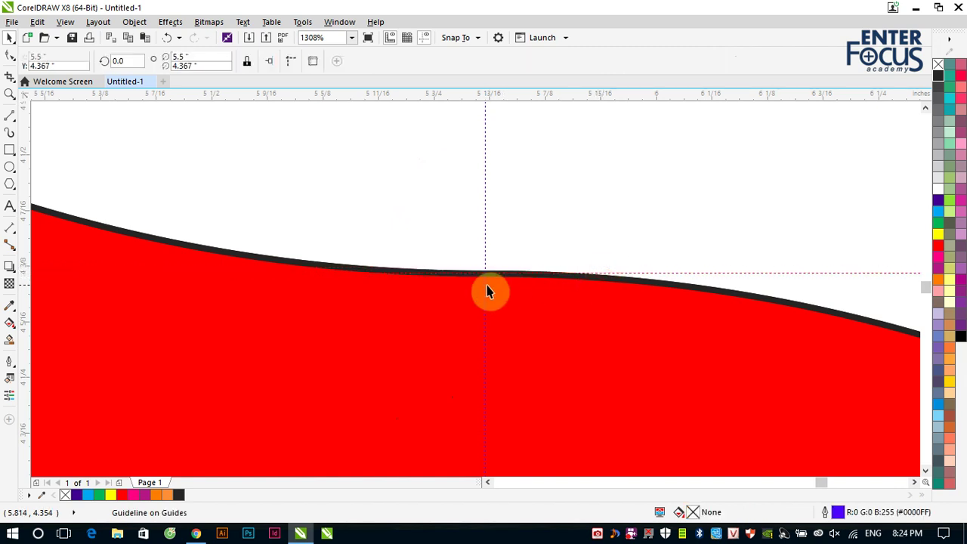
{"action": "key", "text": "z"}
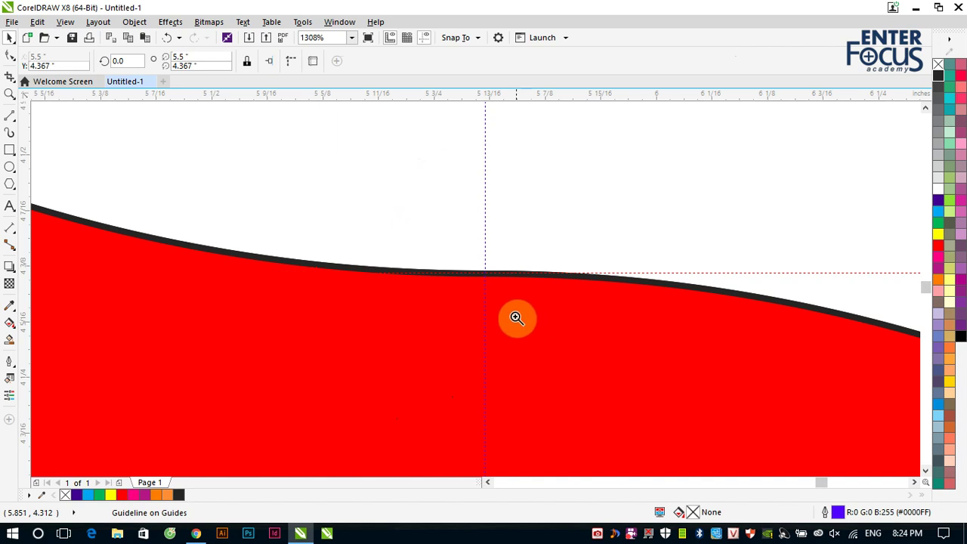
{"action": "left_click", "coordinate": [478, 263]}
{"action": "left_click", "coordinate": [565, 378]}
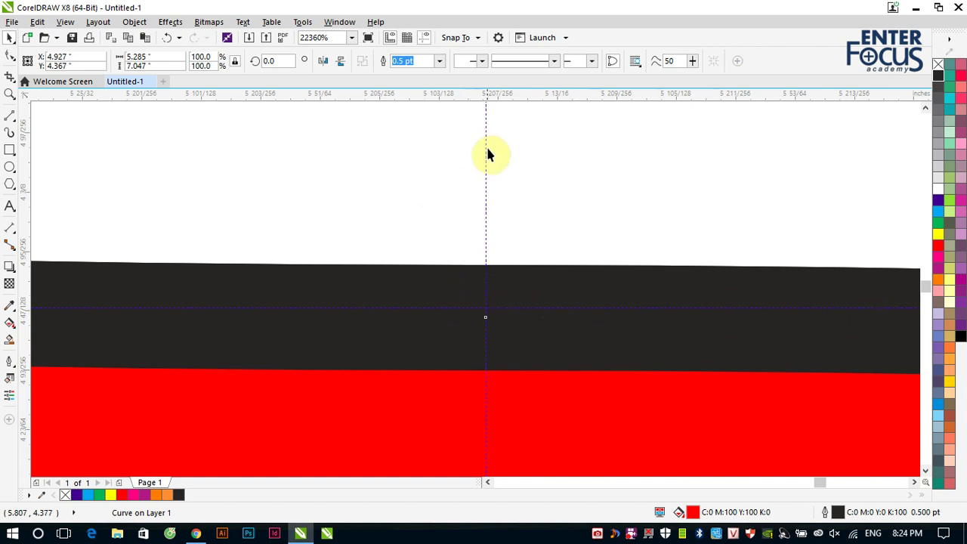
{"action": "left_click_drag", "start_coordinate": [474, 307], "coordinate": [529, 207]}
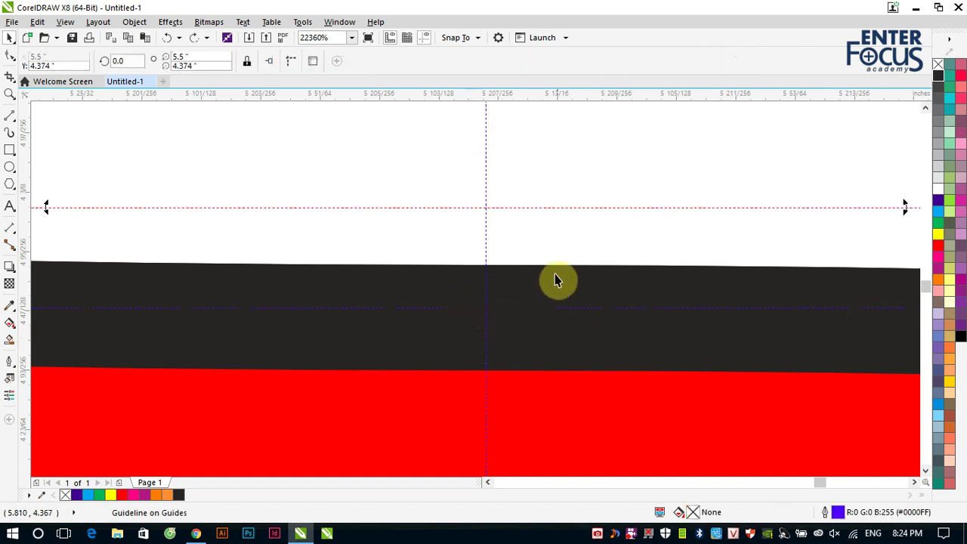
{"action": "left_click", "coordinate": [554, 424]}
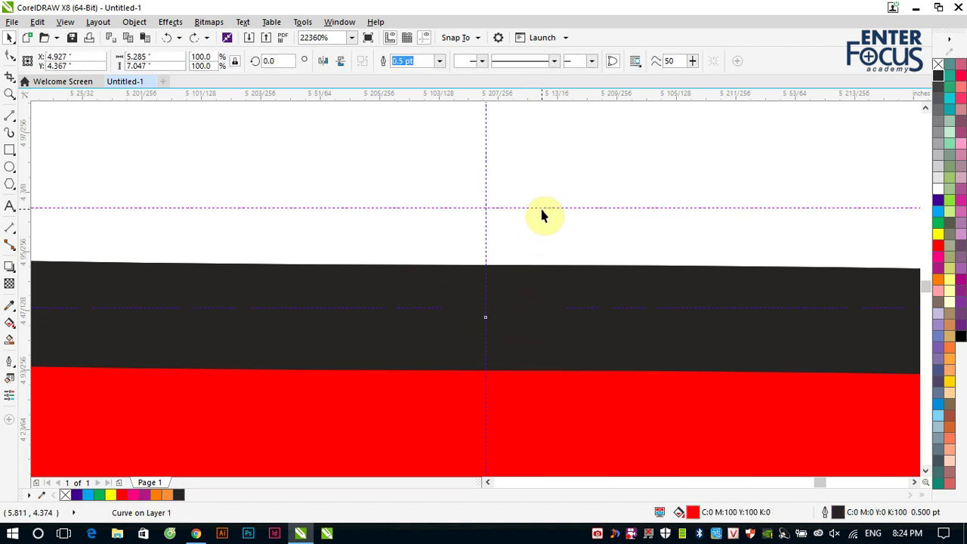
{"action": "left_click_drag", "start_coordinate": [541, 208], "coordinate": [539, 317]}
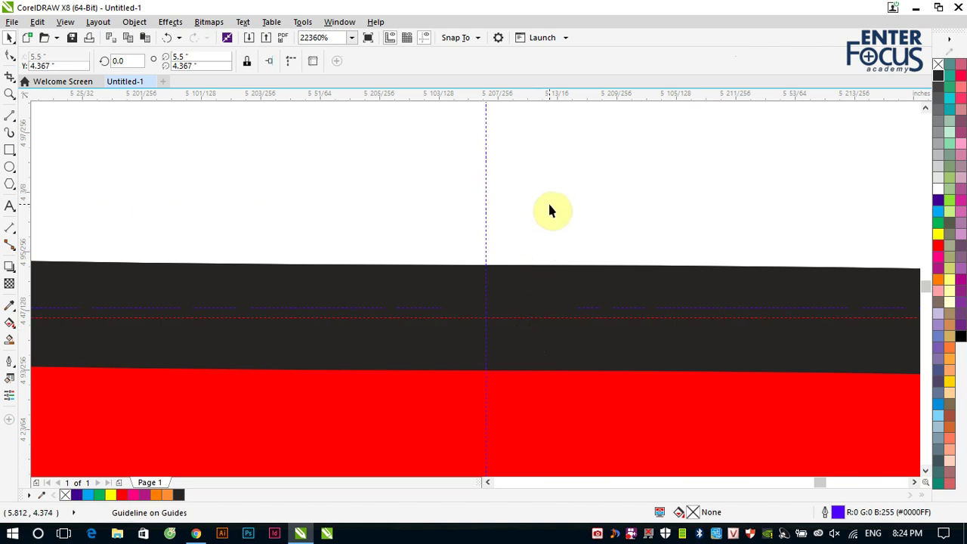
Step: Group the black circle with the red comma-shaped curve
{"action": "scroll", "coordinate": [550, 210], "scroll_direction": "down", "scroll_amount": 4}
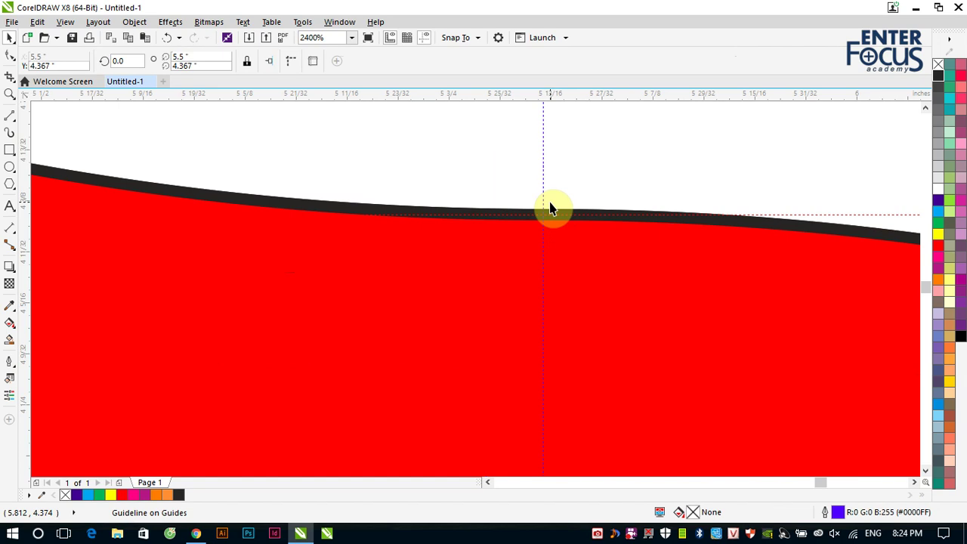
{"action": "scroll", "coordinate": [550, 210], "scroll_direction": "down", "scroll_amount": 5}
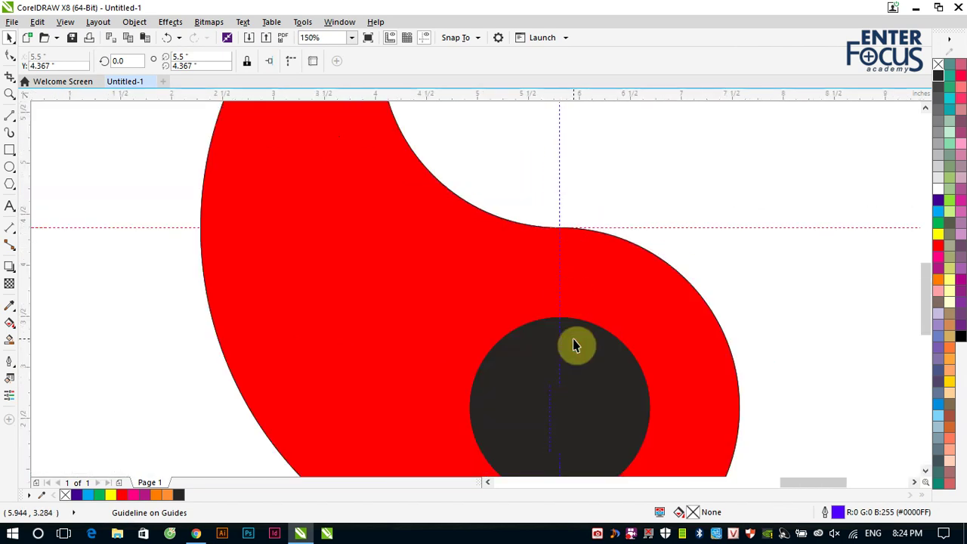
{"action": "left_click", "coordinate": [597, 386]}
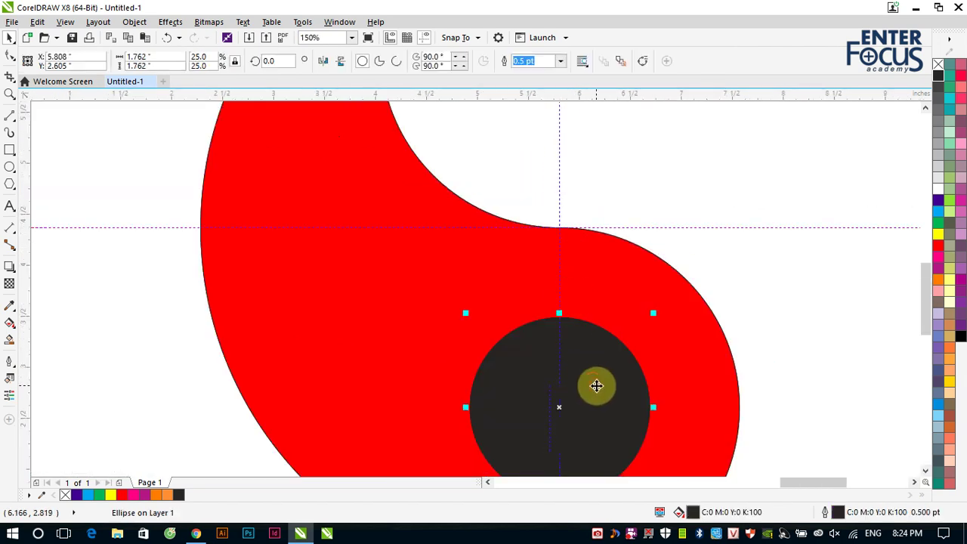
{"action": "left_click", "coordinate": [412, 298], "text": "shift"}
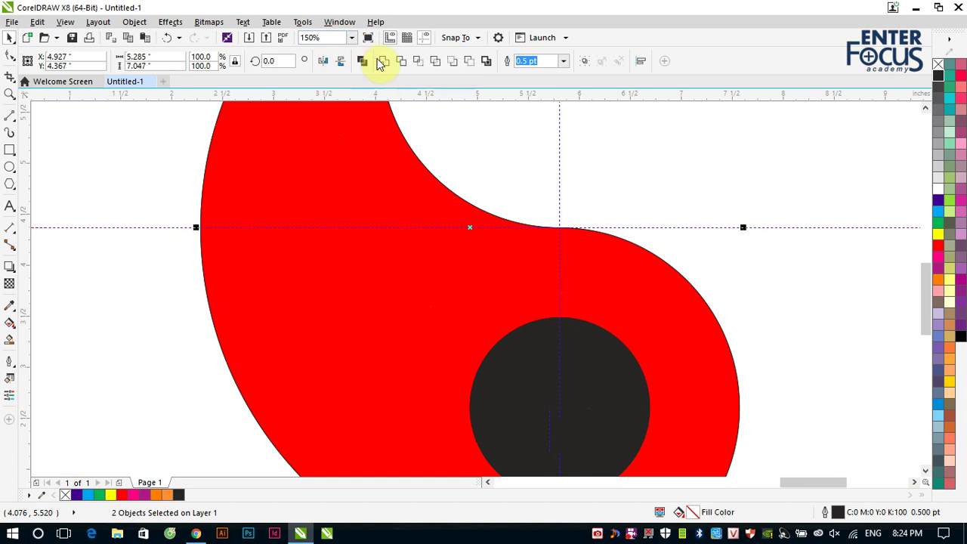
{"action": "left_click", "coordinate": [586, 62]}
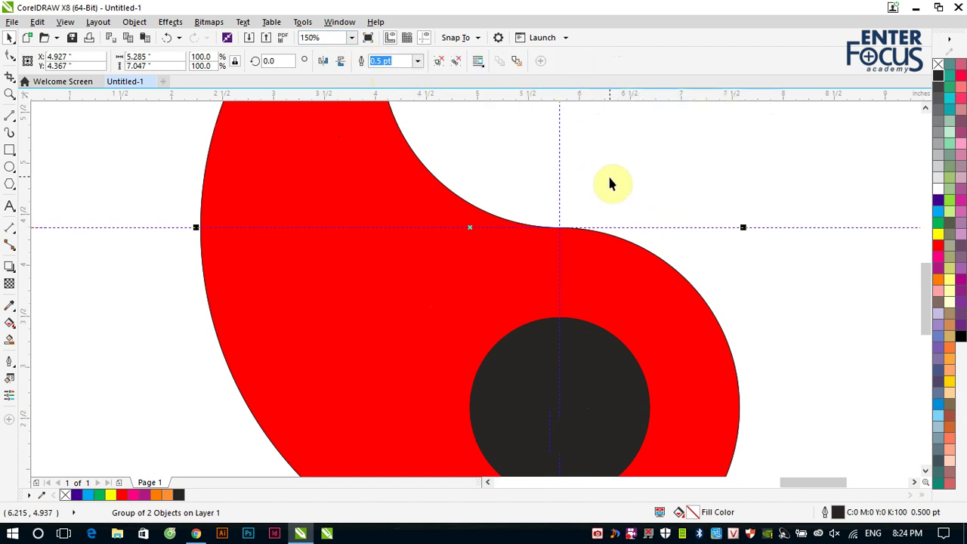
Step: Move the group's center of rotation to the intersection of the two guidelines
{"action": "left_click", "coordinate": [632, 286]}
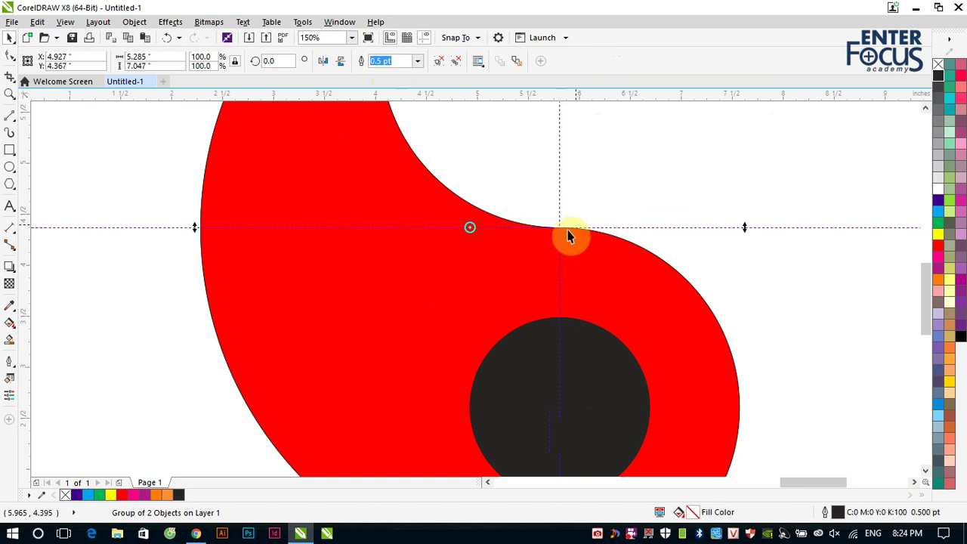
{"action": "key", "text": "z"}
{"action": "left_click_drag", "start_coordinate": [452, 202], "coordinate": [573, 256]}
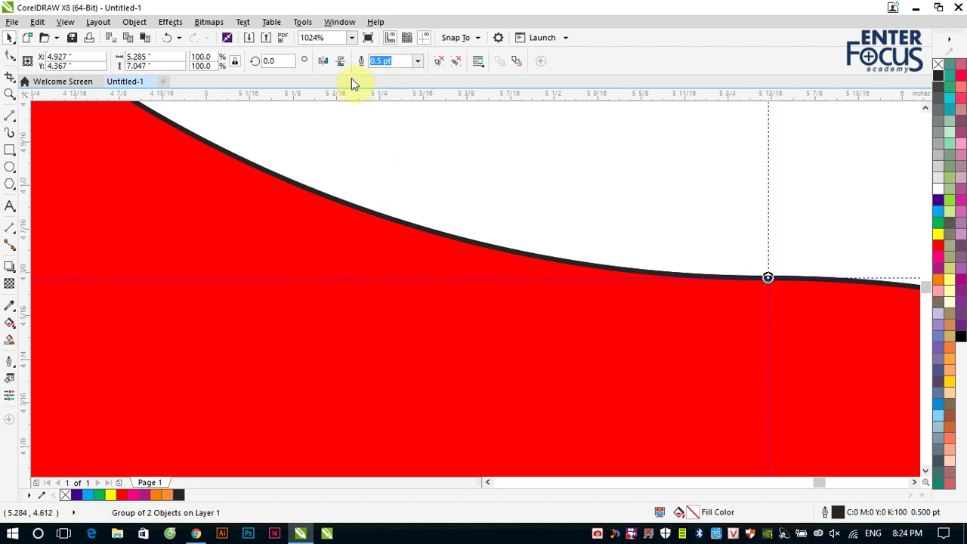
Step: Rotate a copy of the grouped red half by 180 degrees around the intersection of the guidelines
{"action": "left_click", "coordinate": [277, 65]}
{"action": "type", "text": "1"}
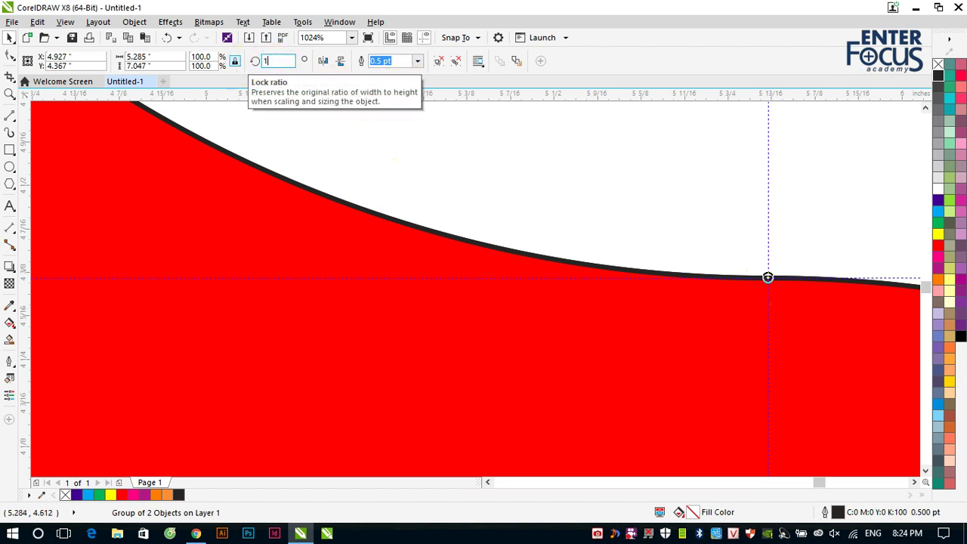
{"action": "type", "text": "80"}
{"action": "key", "text": "Return"}
{"action": "key", "text": "shift+F2"}
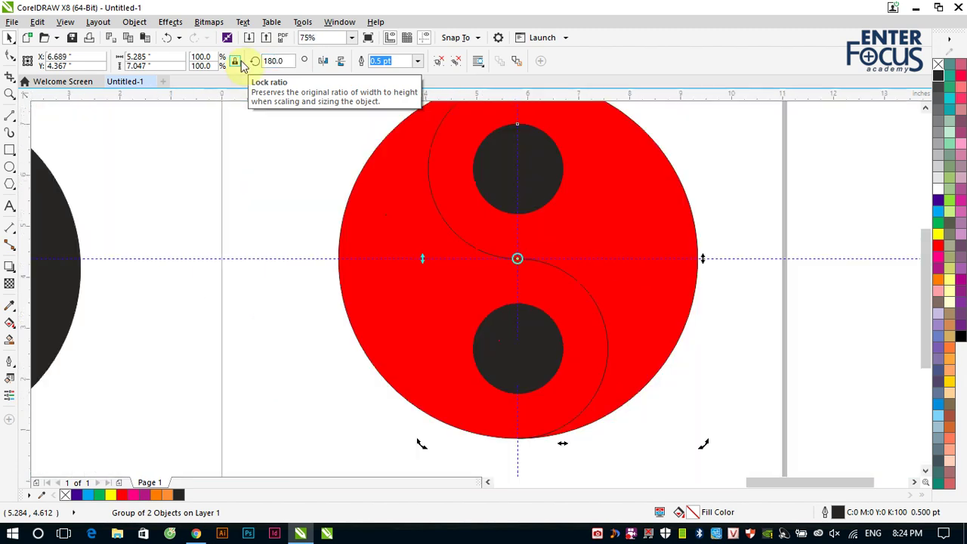
{"action": "left_click", "coordinate": [223, 174]}
Step: Recolor the rotated copy inside its group, filling its small circle red and its comma-shaped curve black
{"action": "left_click", "coordinate": [557, 260], "text": "ctrl"}
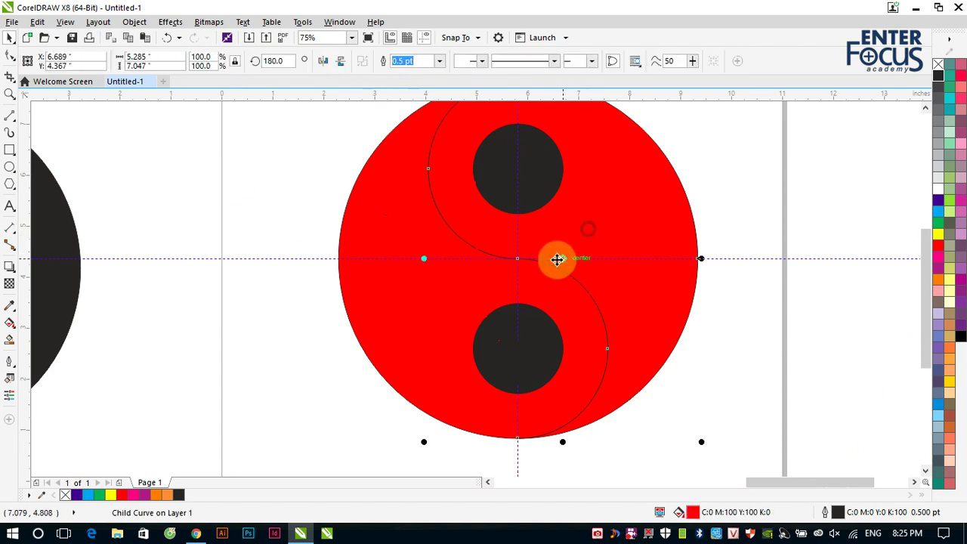
{"action": "left_click", "coordinate": [763, 147]}
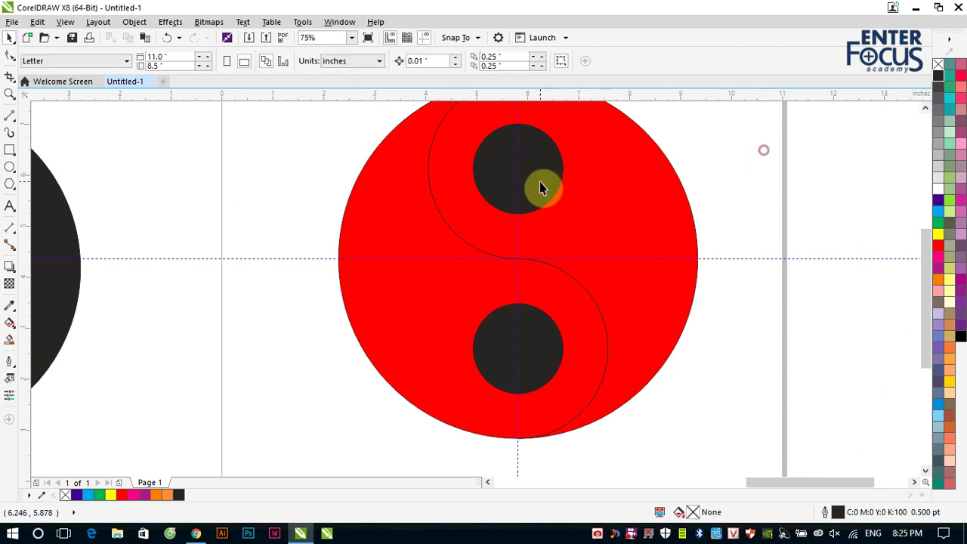
{"action": "left_click", "coordinate": [543, 180], "text": "ctrl"}
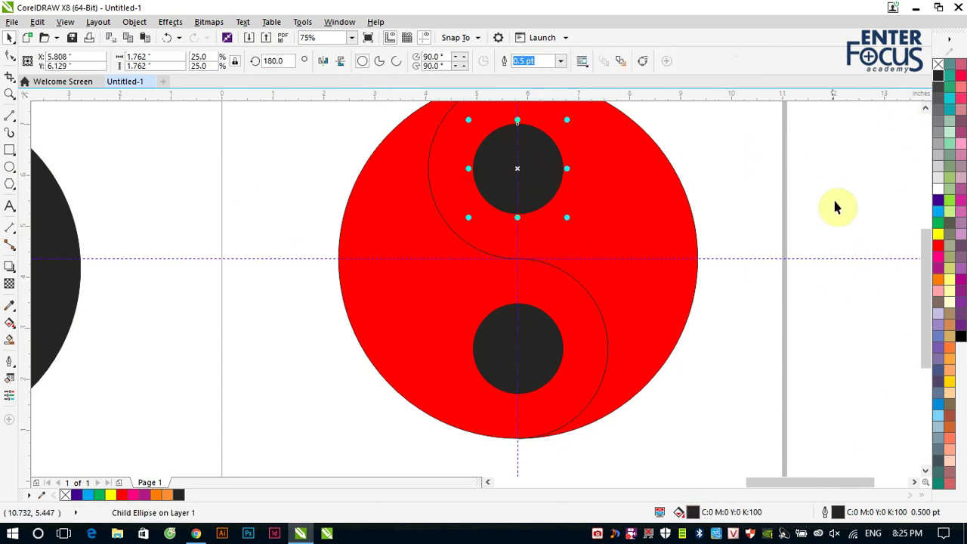
{"action": "left_click", "coordinate": [938, 246]}
{"action": "left_click", "coordinate": [635, 227], "text": "ctrl"}
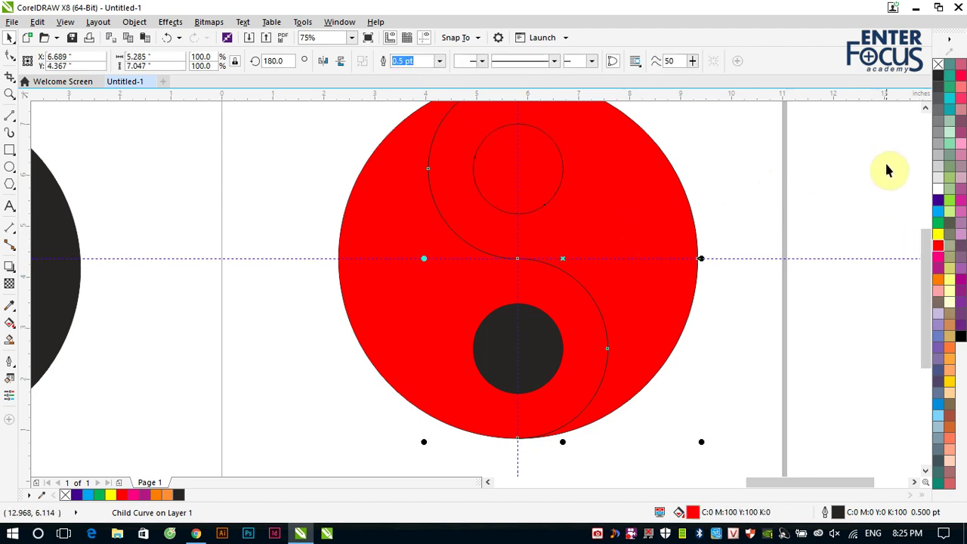
{"action": "left_click", "coordinate": [941, 90]}
{"action": "left_click", "coordinate": [841, 161]}
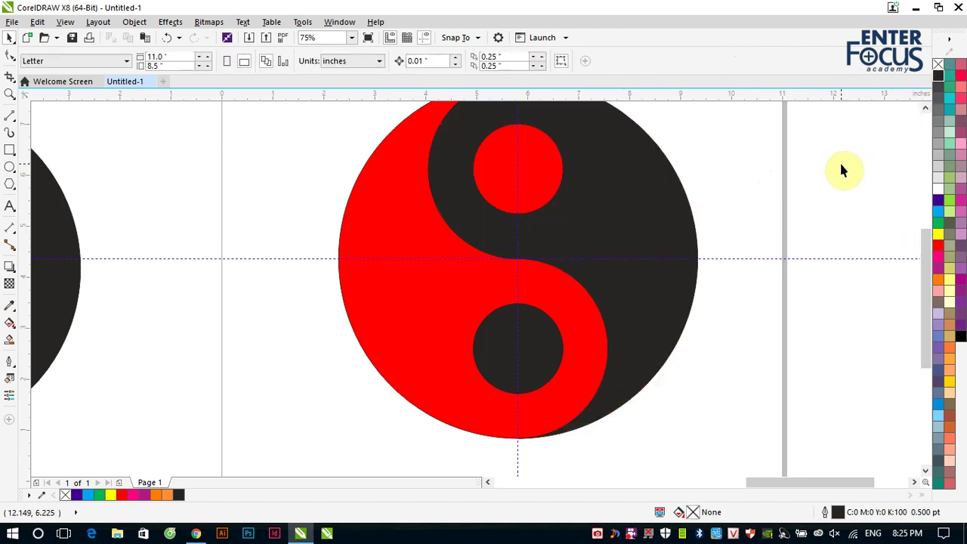
Step: Group the finished symbol without outlines and move it off the page, below the other symbols
{"action": "scroll", "coordinate": [843, 171], "scroll_direction": "down", "scroll_amount": 2}
{"action": "left_click_drag", "start_coordinate": [575, 115], "coordinate": [804, 339]}
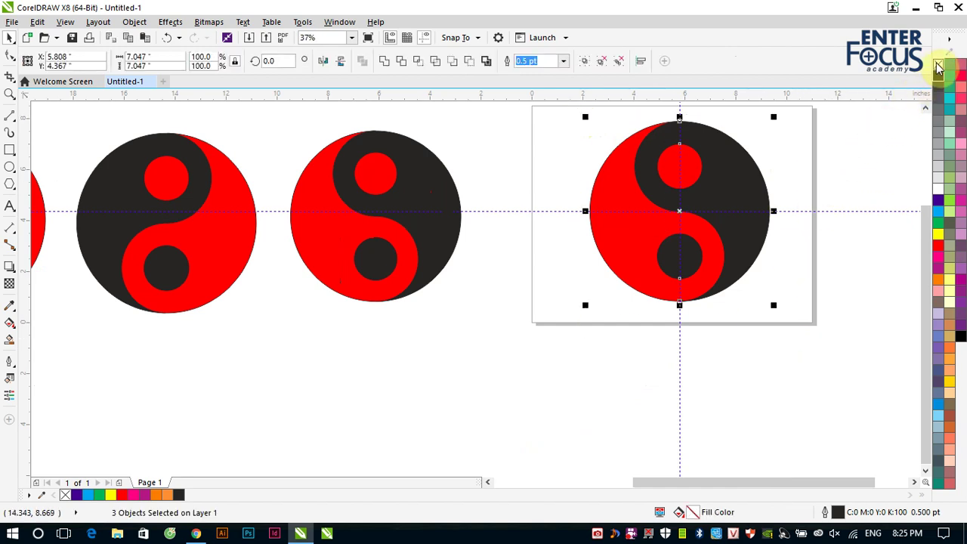
{"action": "left_click", "coordinate": [587, 63]}
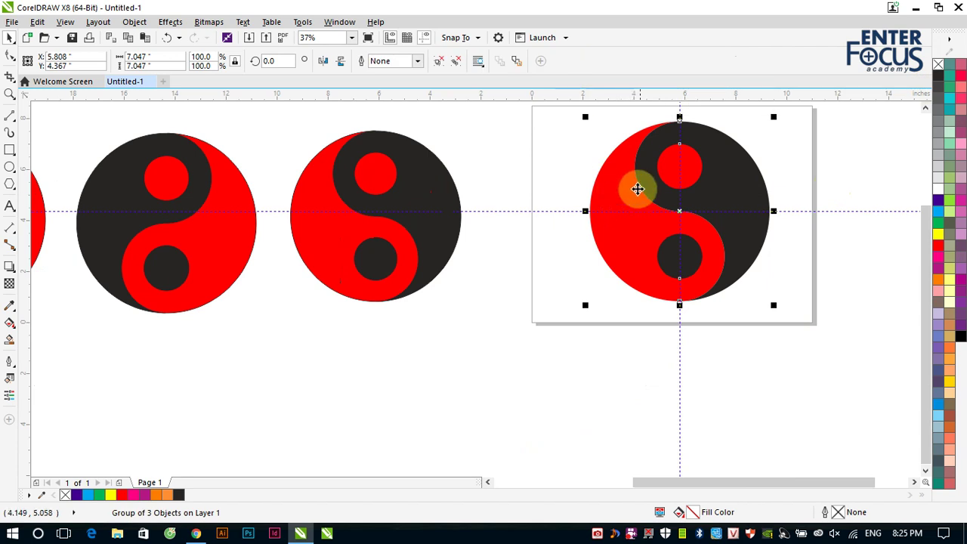
{"action": "left_click_drag", "start_coordinate": [639, 188], "coordinate": [212, 381]}
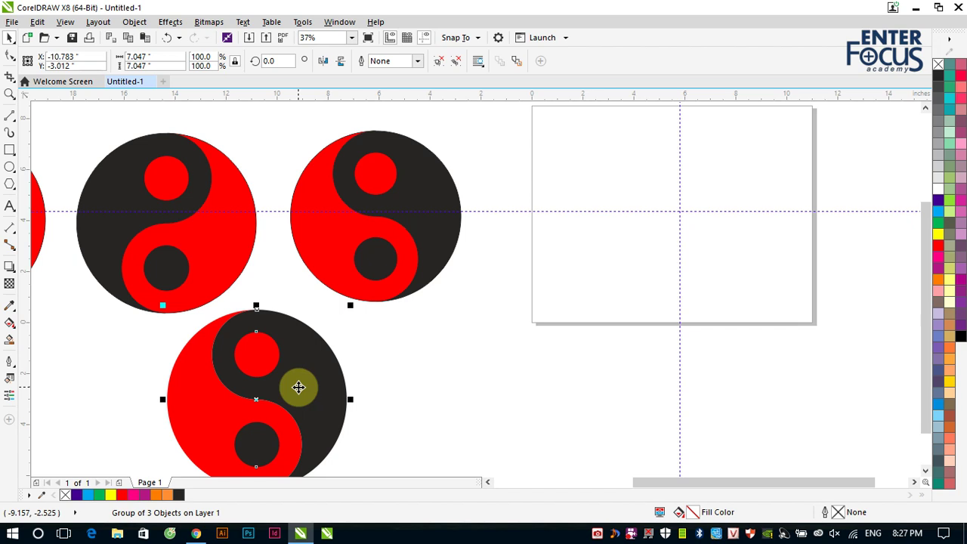
Step: Draw a circle about 5.95 inches in diameter on the empty page, centered near the intersection of the guidelines
{"action": "scroll", "coordinate": [298, 388], "scroll_direction": "down", "scroll_amount": 4}
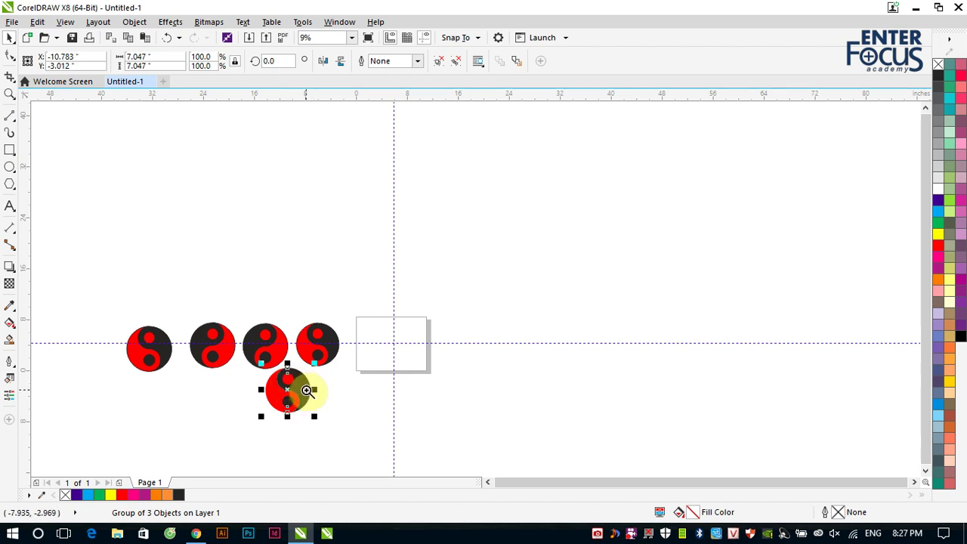
{"action": "left_click", "coordinate": [356, 302]}
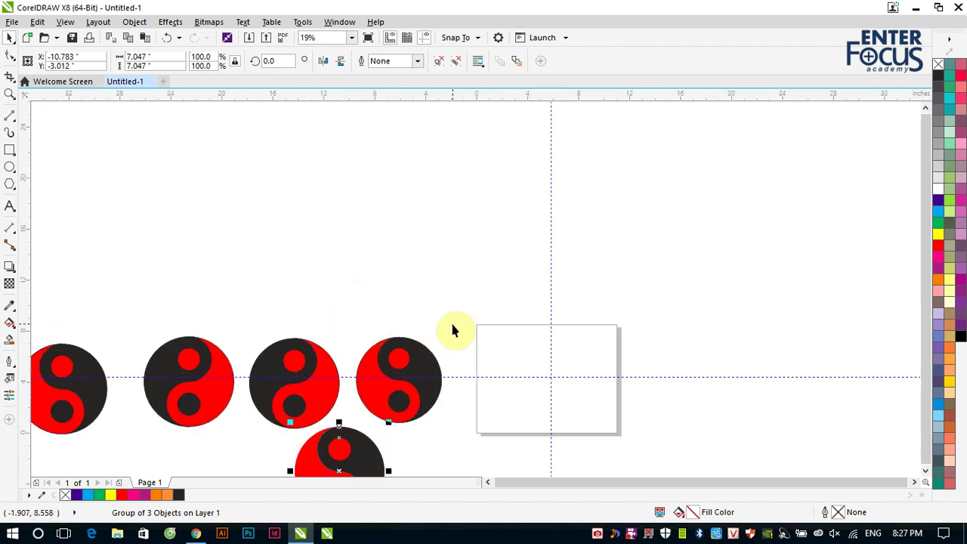
{"action": "left_click_drag", "start_coordinate": [475, 312], "coordinate": [643, 453]}
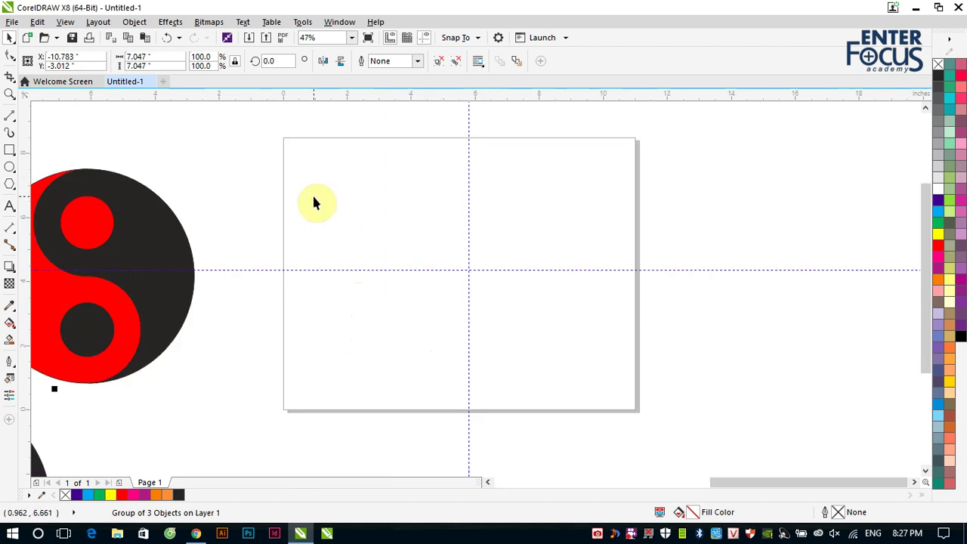
{"action": "left_click", "coordinate": [9, 168]}
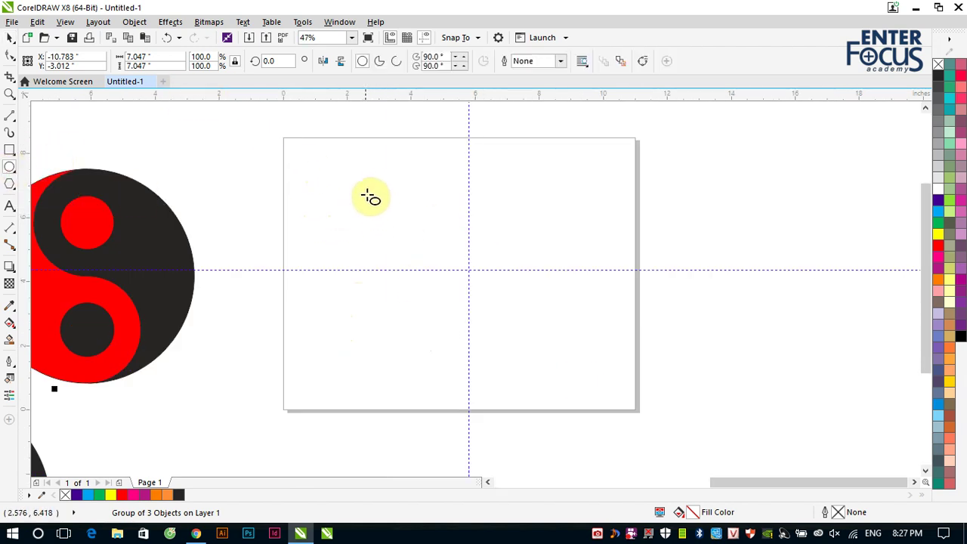
{"action": "left_click_drag", "start_coordinate": [374, 179], "coordinate": [553, 371]}
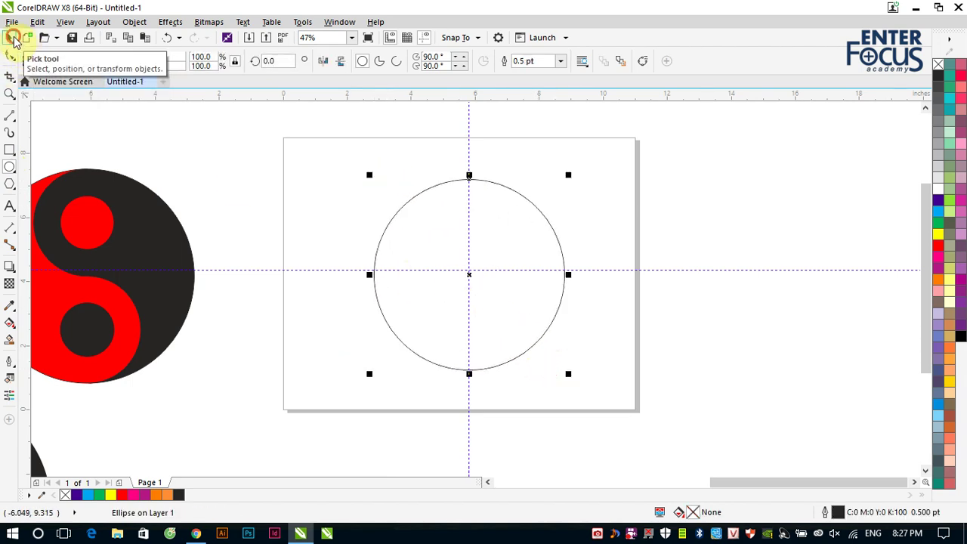
{"action": "left_click", "coordinate": [9, 38]}
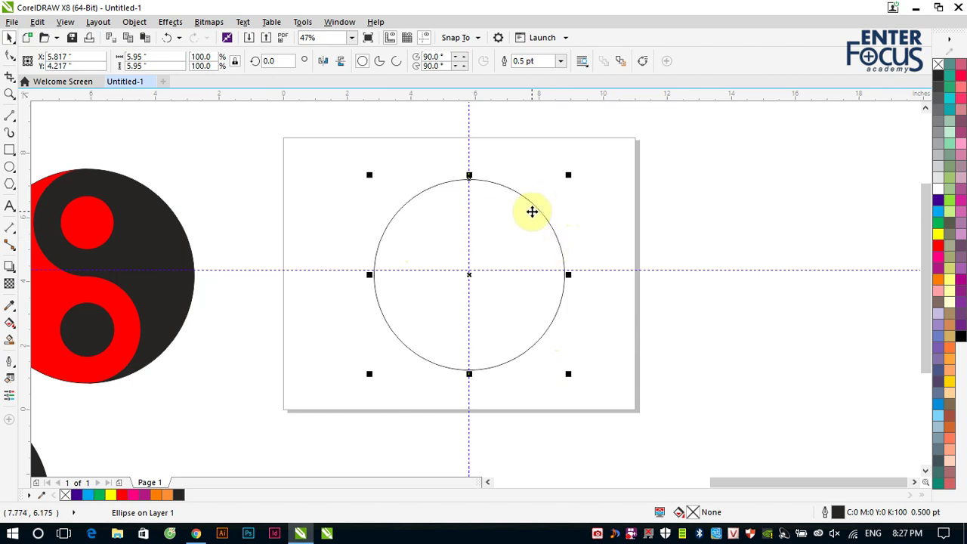
{"action": "left_click_drag", "start_coordinate": [485, 234], "coordinate": [486, 229]}
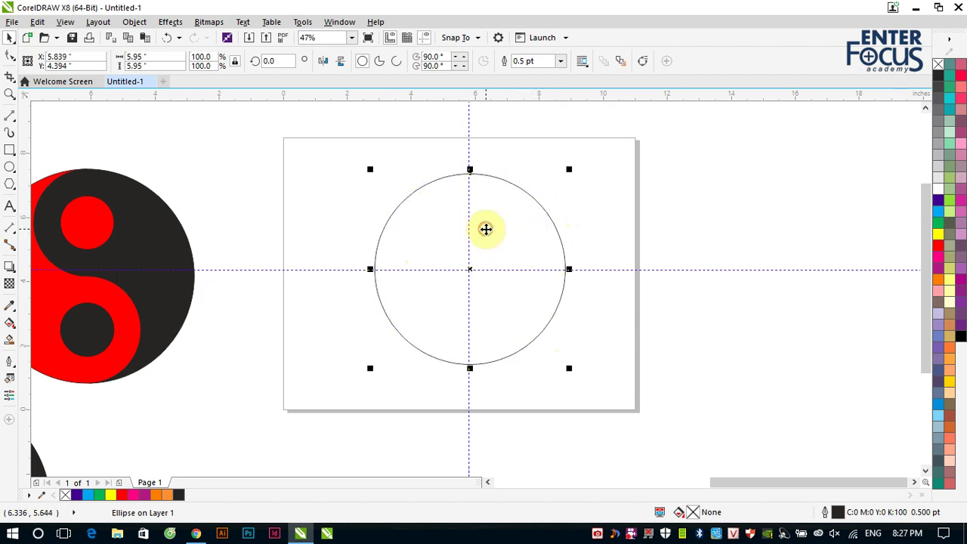
Step: Make a copy of the circle scaled to 50% and align it to the large circle's top edge
{"action": "double_click", "coordinate": [199, 57]}
{"action": "type", "text": "50"}
{"action": "key", "text": "Return"}
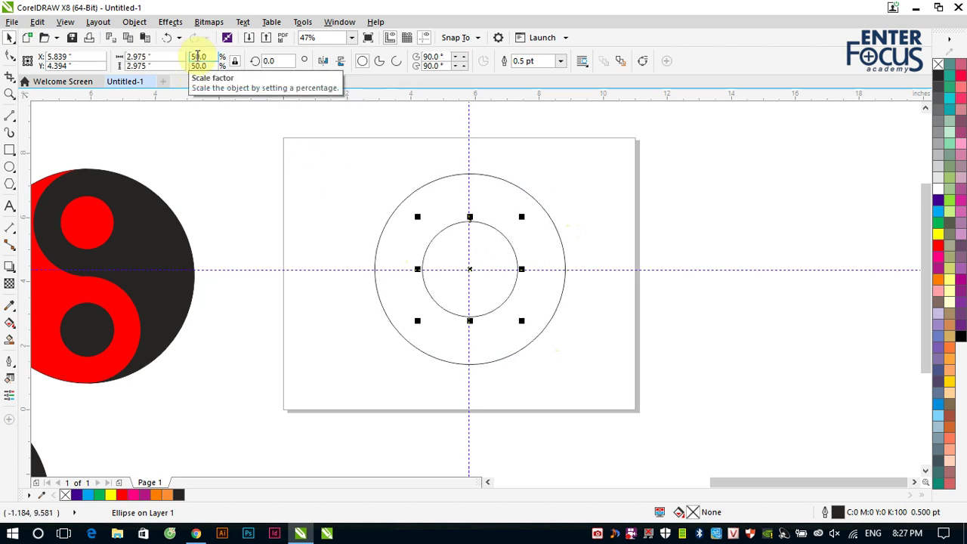
{"action": "left_click", "coordinate": [418, 187], "text": "shift"}
{"action": "key", "text": "t"}
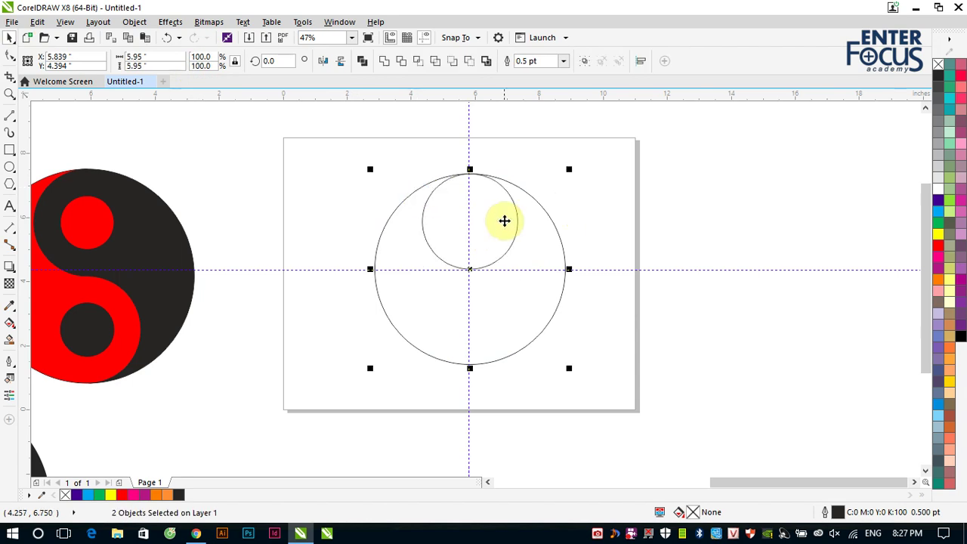
Step: Copy the half-size circle and align one of the two to the large circle's bottom edge
{"action": "left_click", "coordinate": [602, 190]}
{"action": "left_click", "coordinate": [518, 224]}
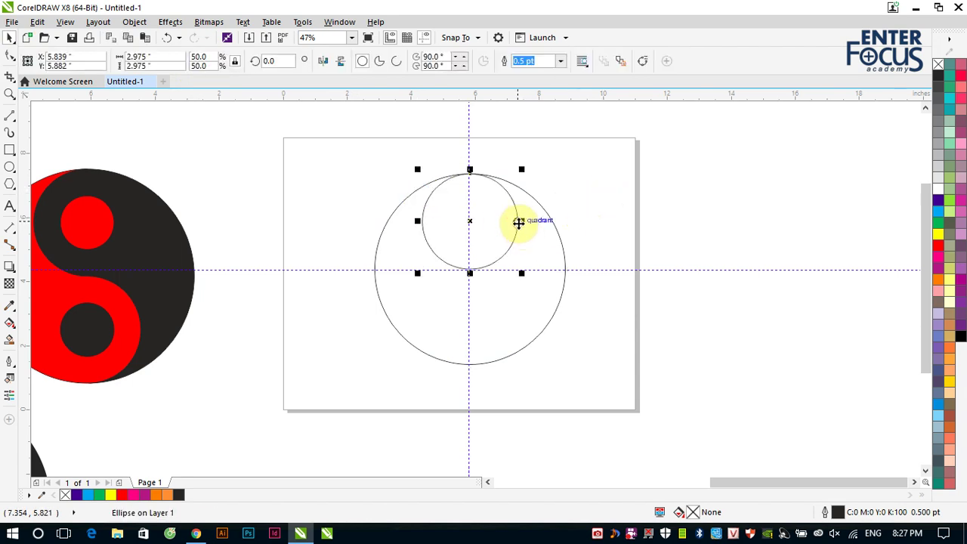
{"action": "left_click", "coordinate": [541, 331], "text": "shift"}
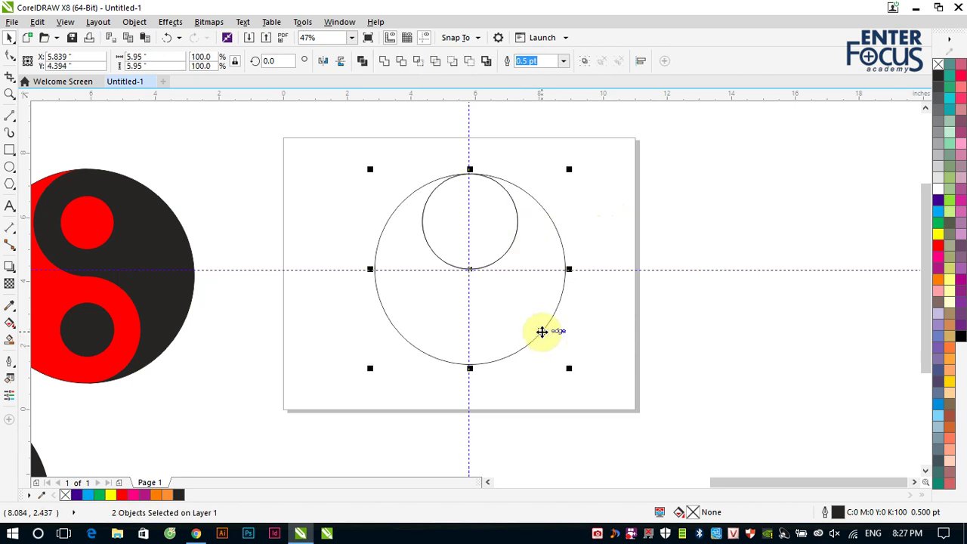
{"action": "key", "text": "b"}
{"action": "left_click", "coordinate": [649, 310]}
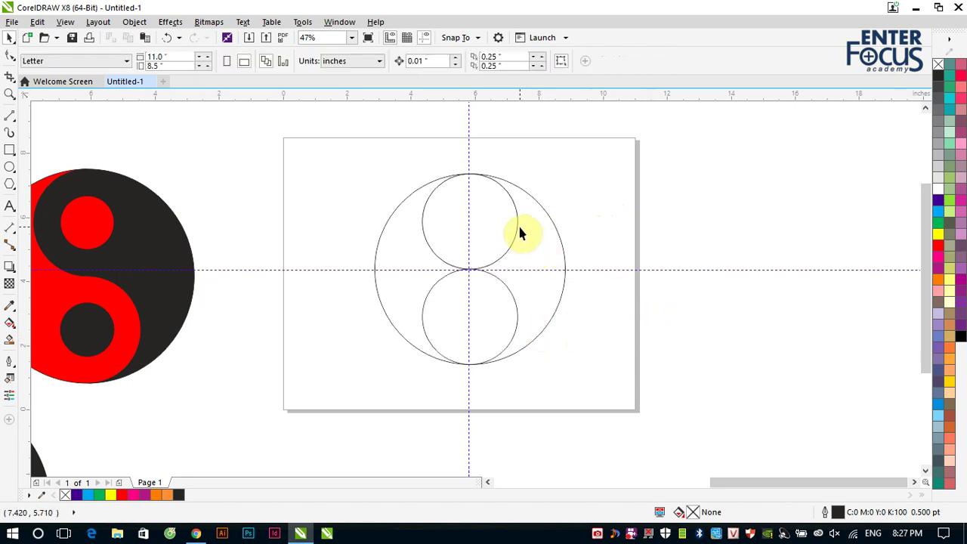
Step: Add a concentric copy scaled to 25% inside the upper half-size circle
{"action": "left_click", "coordinate": [519, 224]}
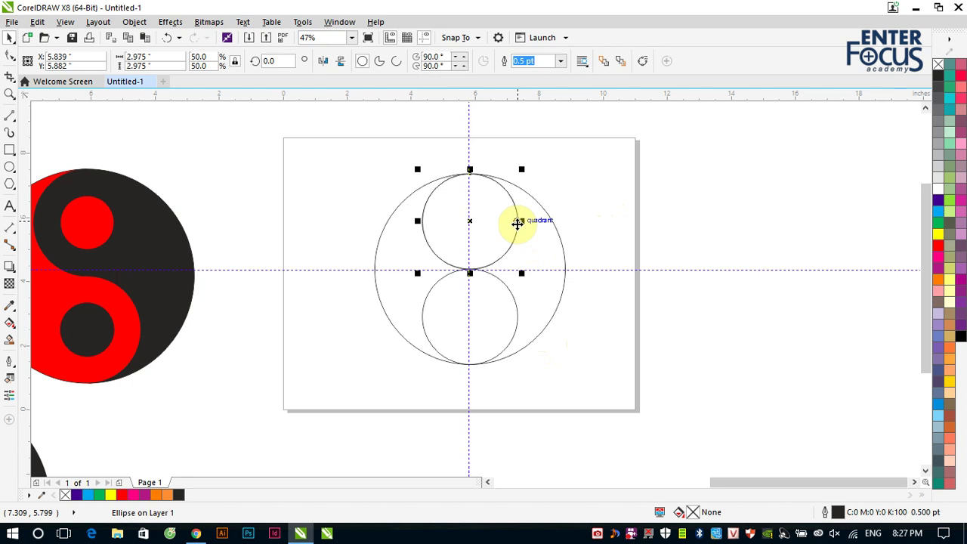
{"action": "double_click", "coordinate": [198, 58]}
{"action": "type", "text": "25"}
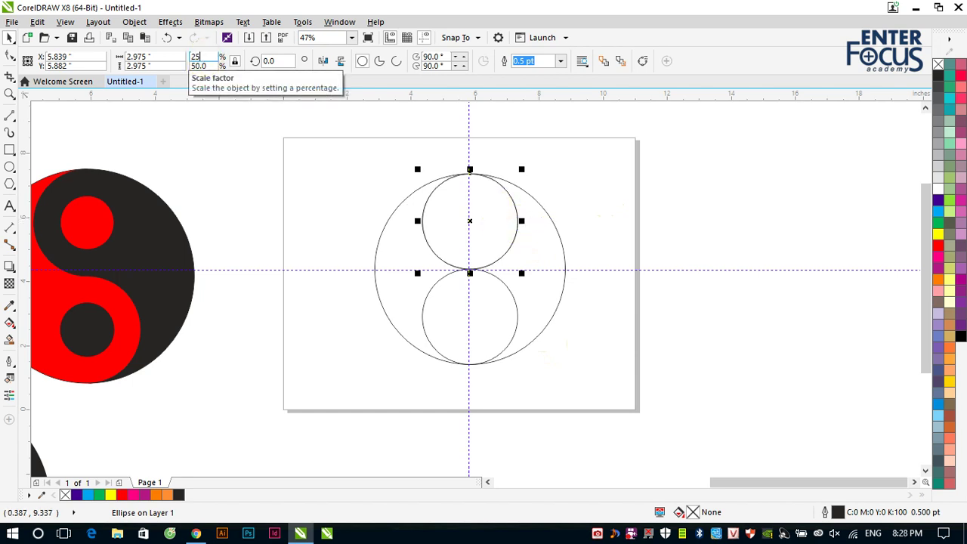
{"action": "key", "text": "Return"}
{"action": "left_click", "coordinate": [557, 373]}
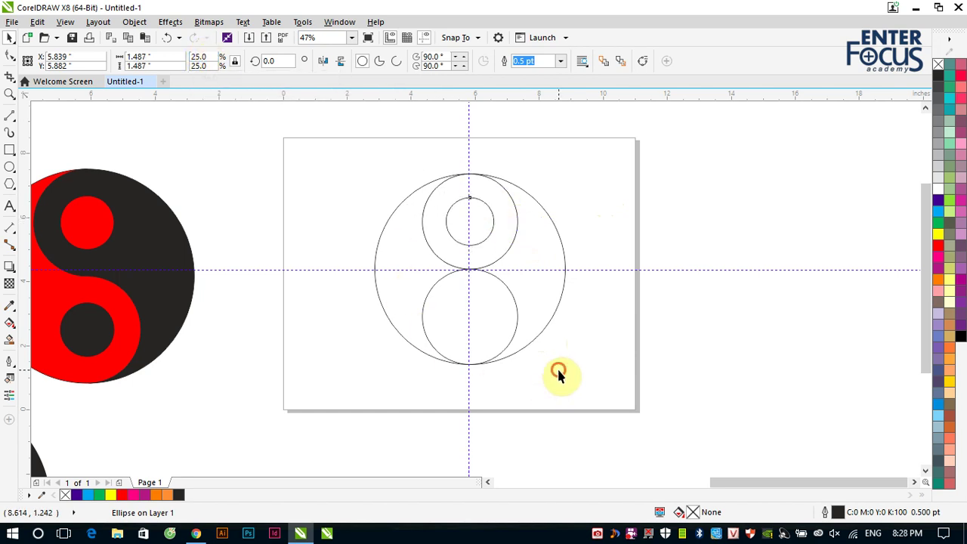
Step: Add a concentric copy scaled to 25% inside the lower half-size circle
{"action": "left_click", "coordinate": [515, 325]}
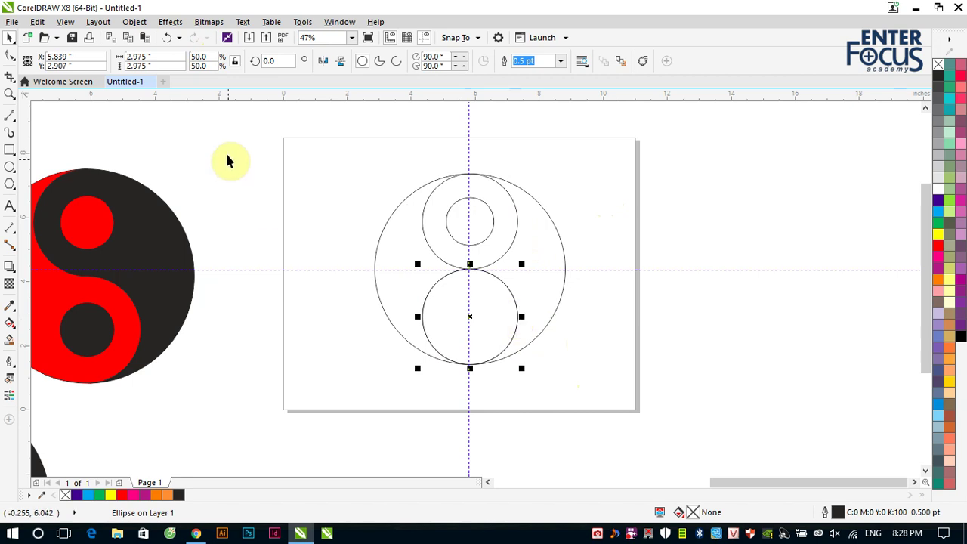
{"action": "double_click", "coordinate": [199, 58]}
{"action": "type", "text": "25"}
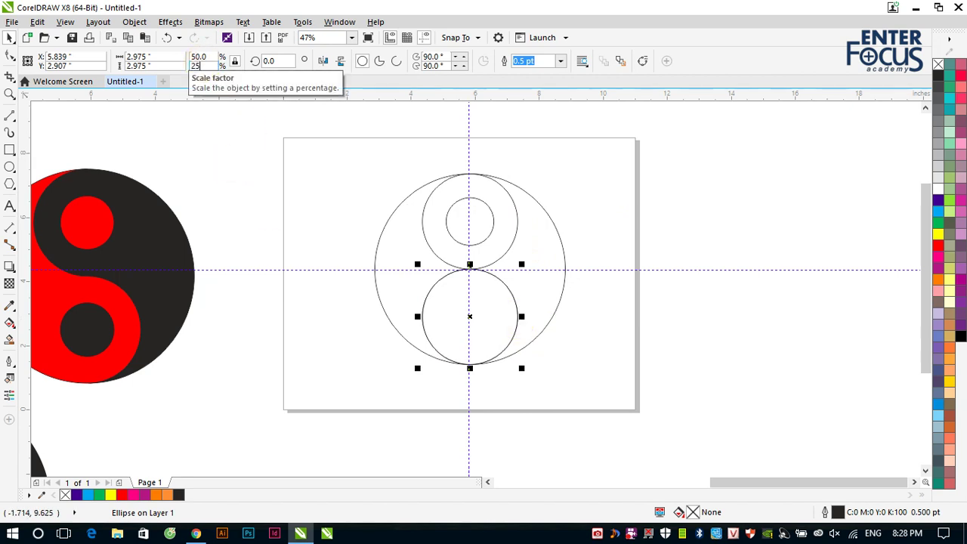
{"action": "key", "text": "Return"}
Step: Delete the horizontal and vertical guidelines crossing the page
{"action": "left_click", "coordinate": [590, 194]}
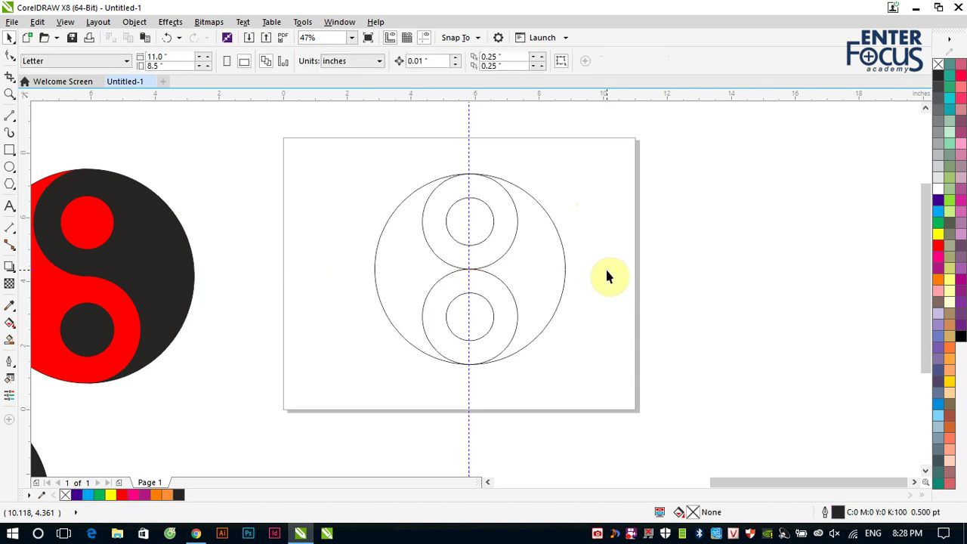
{"action": "left_click", "coordinate": [469, 157]}
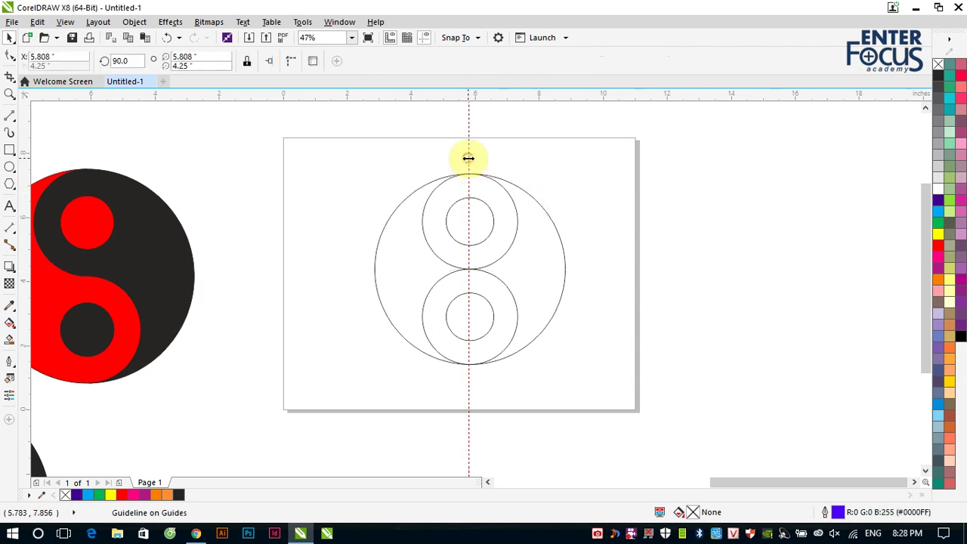
{"action": "key", "text": "Delete"}
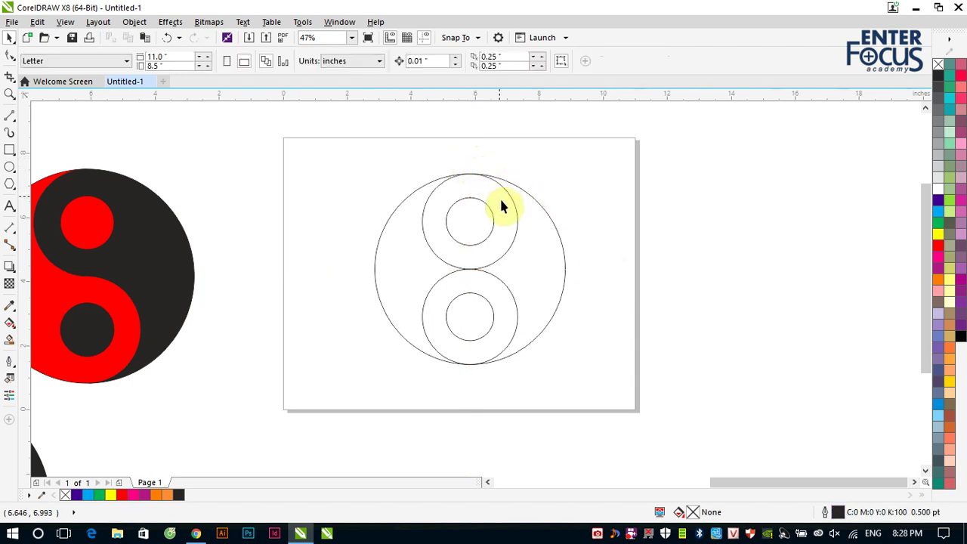
Step: Convert the large circle into an arc with a starting angle of 90° and an ending angle of 270°
{"action": "left_click", "coordinate": [546, 215]}
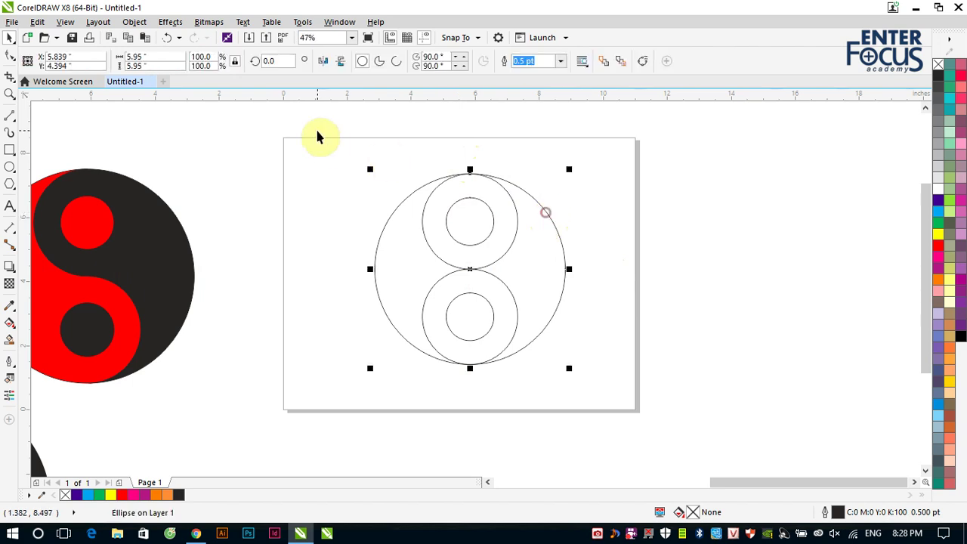
{"action": "left_click", "coordinate": [395, 61]}
{"action": "double_click", "coordinate": [428, 56]}
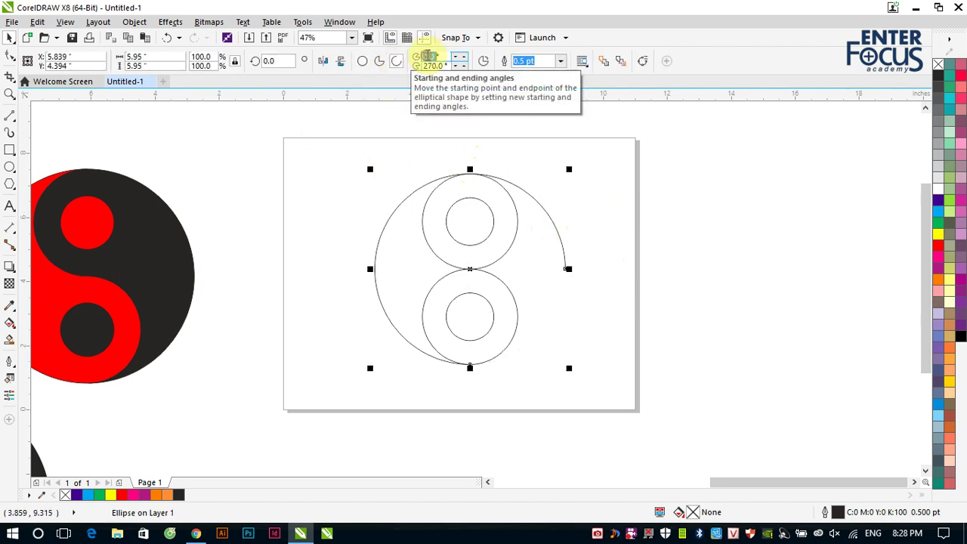
{"action": "type", "text": "90"}
{"action": "key", "text": "Return"}
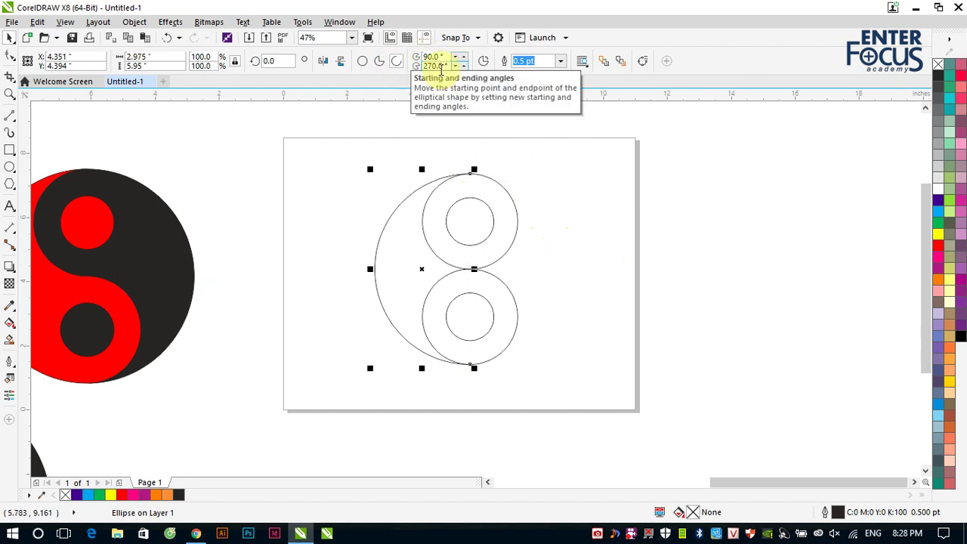
Step: Convert the upper half-size circle into an arc with a starting angle of 270° and an ending angle of 90°
{"action": "left_click", "coordinate": [513, 151]}
{"action": "left_click", "coordinate": [501, 189]}
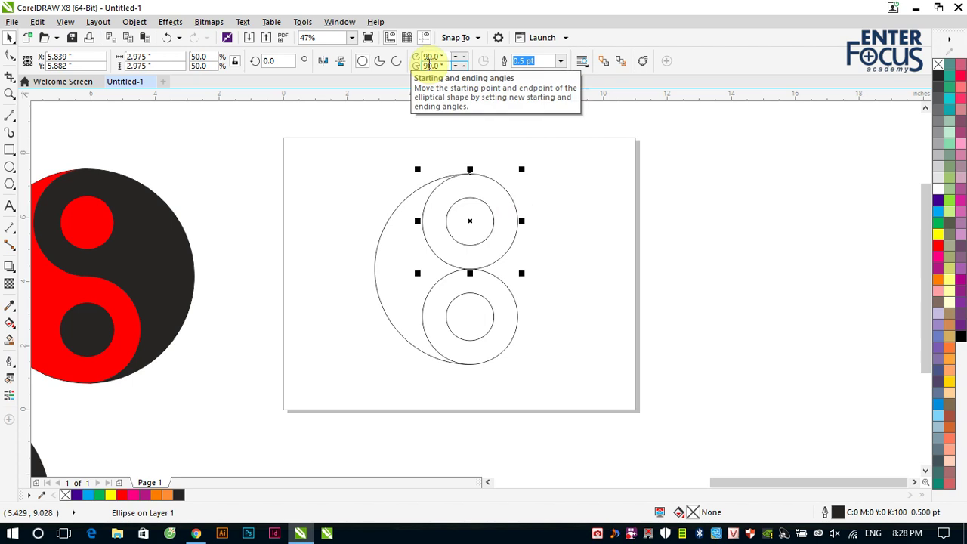
{"action": "double_click", "coordinate": [429, 56]}
{"action": "type", "text": "270"}
{"action": "key", "text": "Return"}
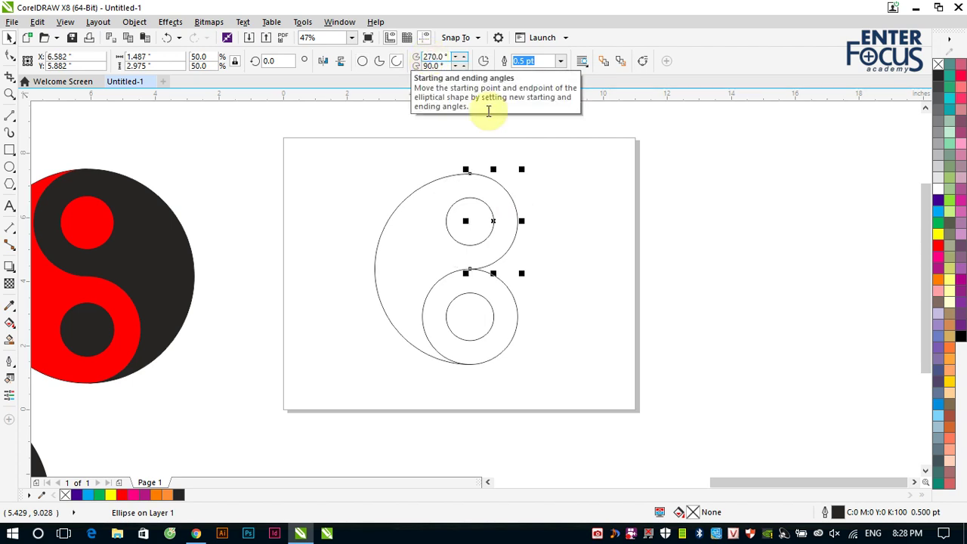
Step: Convert the lower half-size circle into an arc with angles of 270° and 90°, and reverse its direction to keep the left half
{"action": "left_click", "coordinate": [604, 240]}
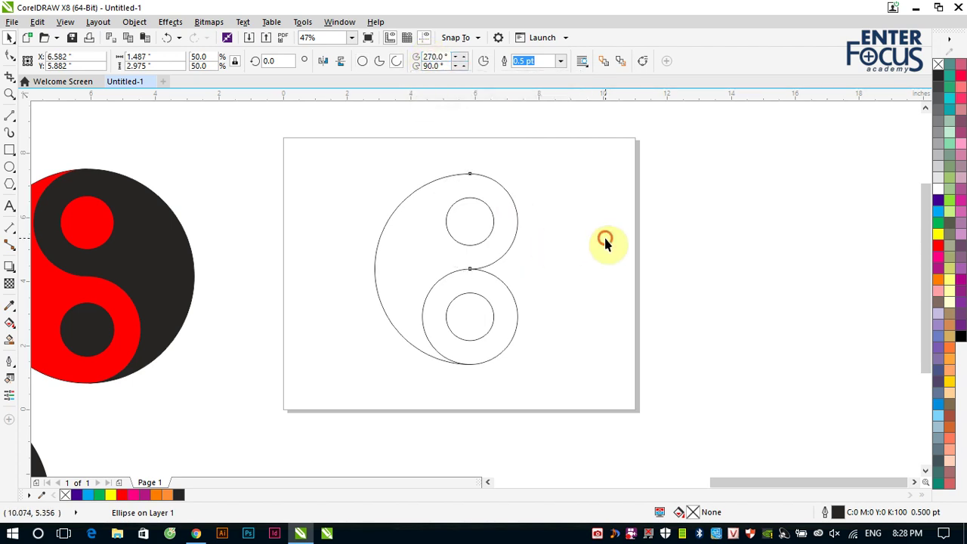
{"action": "left_click", "coordinate": [518, 312]}
{"action": "double_click", "coordinate": [429, 57]}
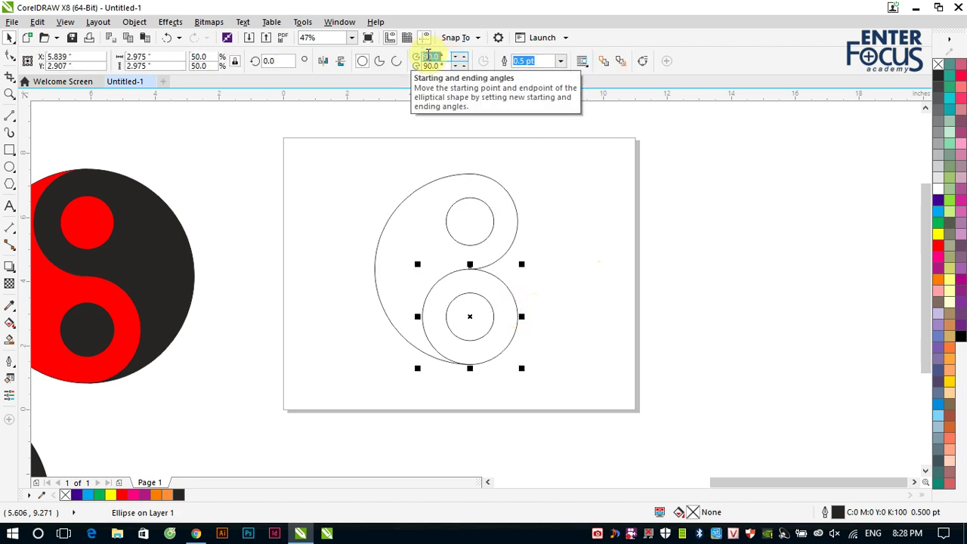
{"action": "type", "text": "270"}
{"action": "key", "text": "Return"}
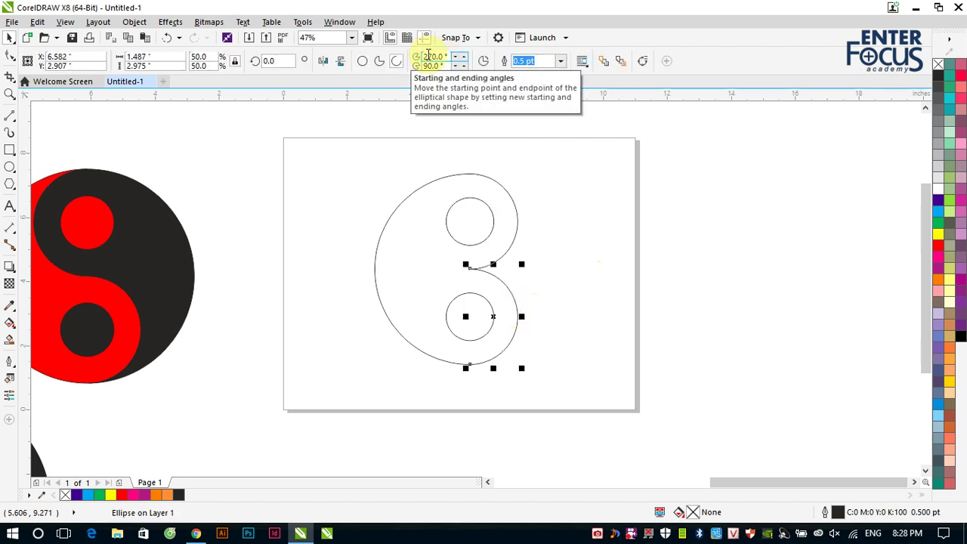
{"action": "left_click", "coordinate": [486, 66]}
{"action": "left_click", "coordinate": [566, 230]}
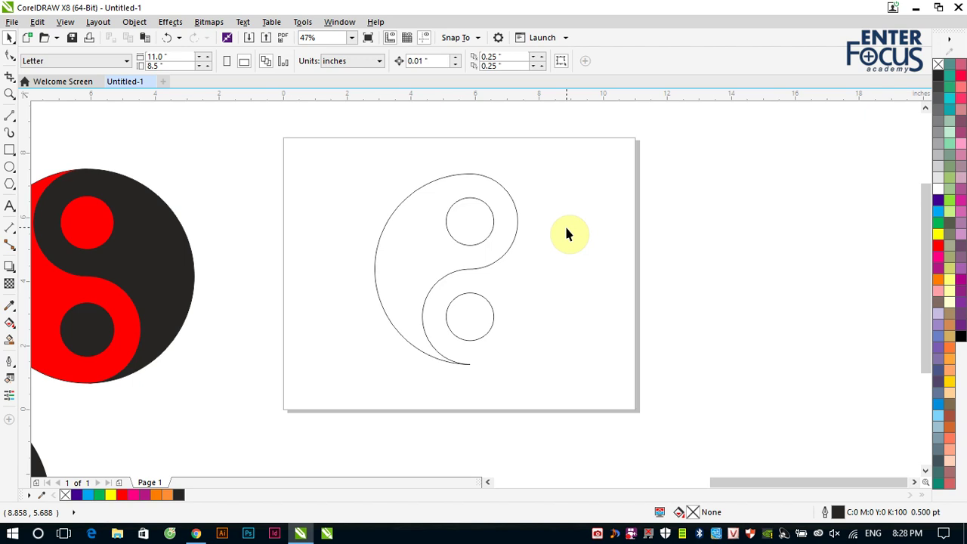
Step: Weld the large arc and the two half-size arcs into a single curve
{"action": "left_click", "coordinate": [517, 209]}
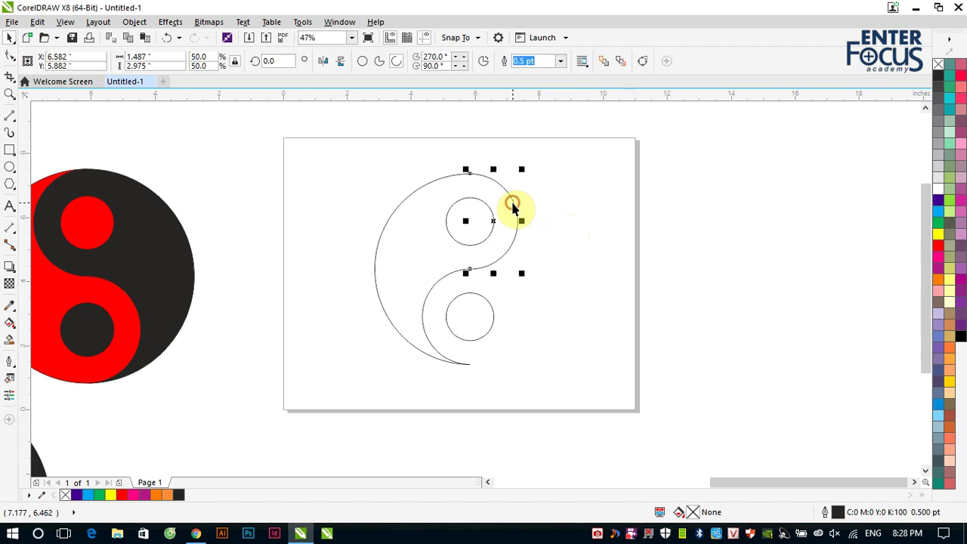
{"action": "left_click", "coordinate": [437, 280], "text": "shift"}
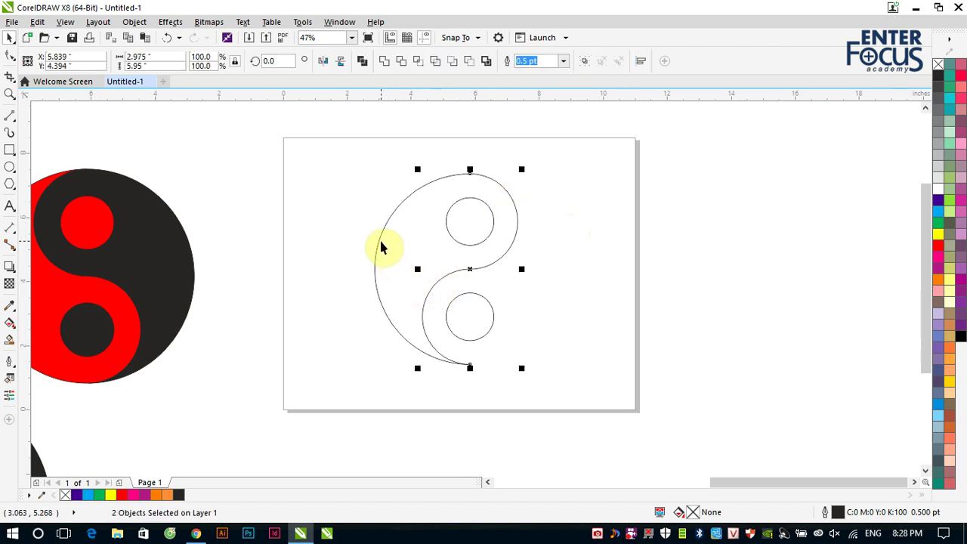
{"action": "left_click", "coordinate": [374, 242], "text": "shift"}
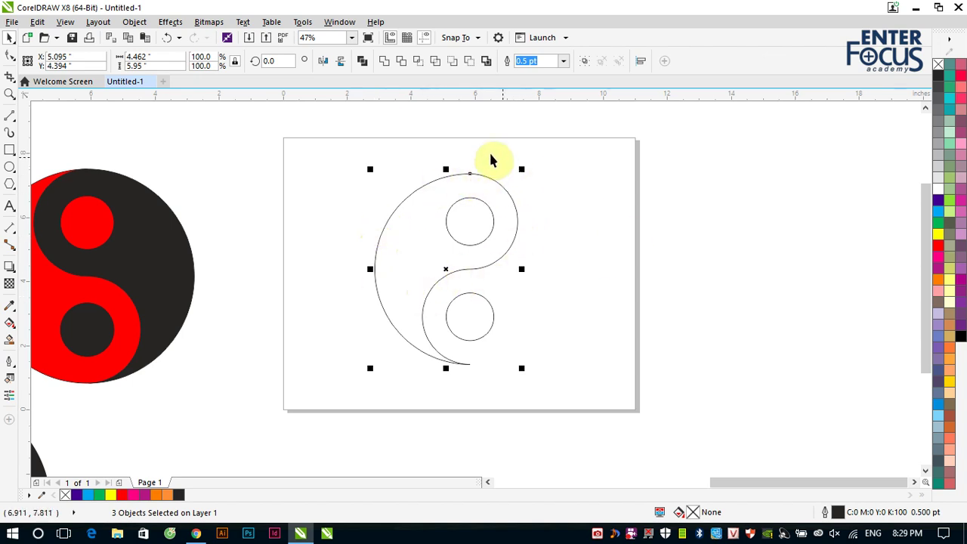
{"action": "left_click", "coordinate": [384, 60]}
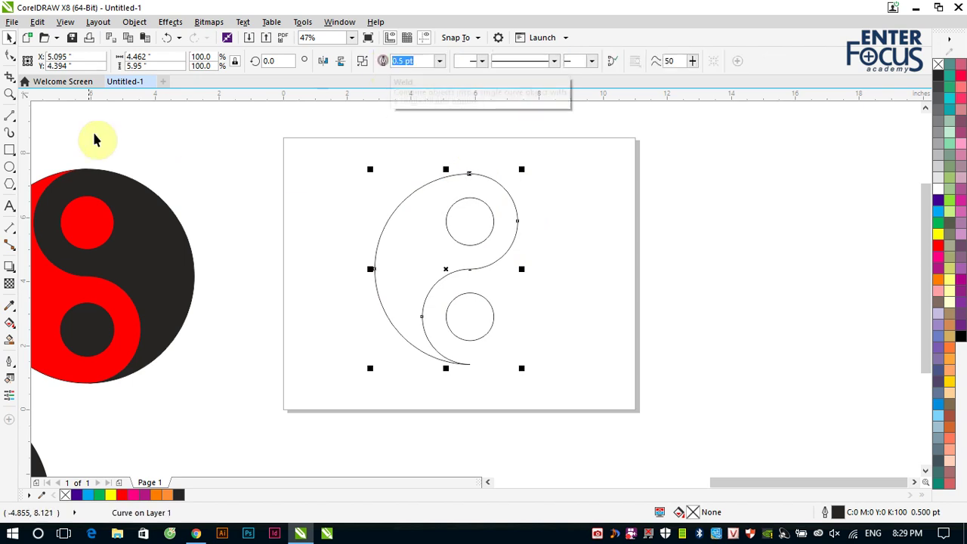
Step: Join the overlapping end nodes at the top, centre and bottom of the welded curve to close it
{"action": "left_click", "coordinate": [9, 56]}
{"action": "left_click", "coordinate": [469, 174]}
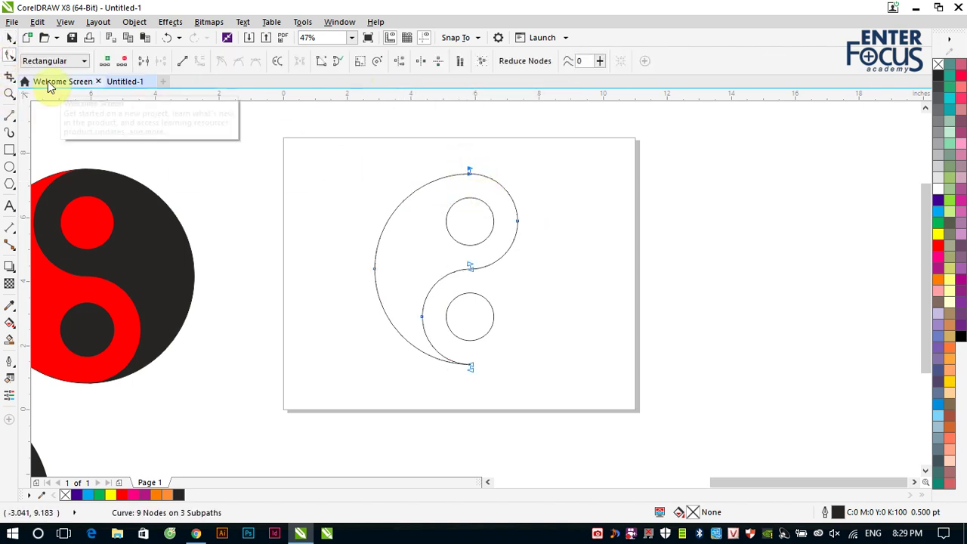
{"action": "left_click", "coordinate": [141, 61]}
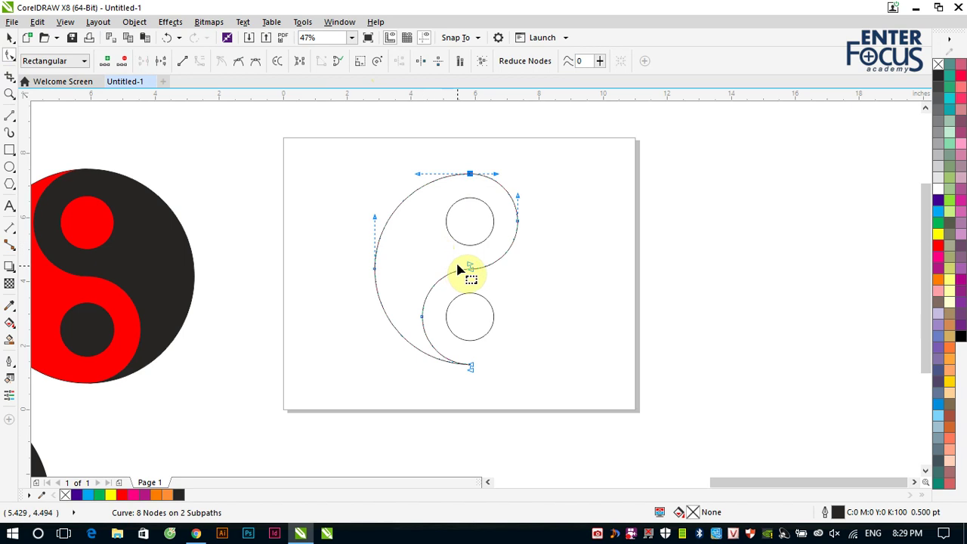
{"action": "left_click", "coordinate": [452, 253]}
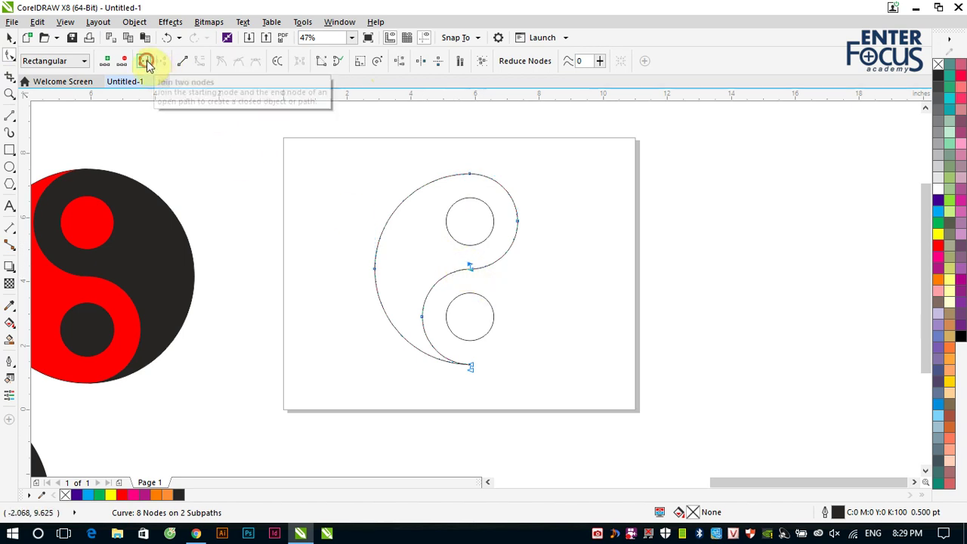
{"action": "left_click", "coordinate": [143, 61]}
{"action": "left_click", "coordinate": [452, 348]}
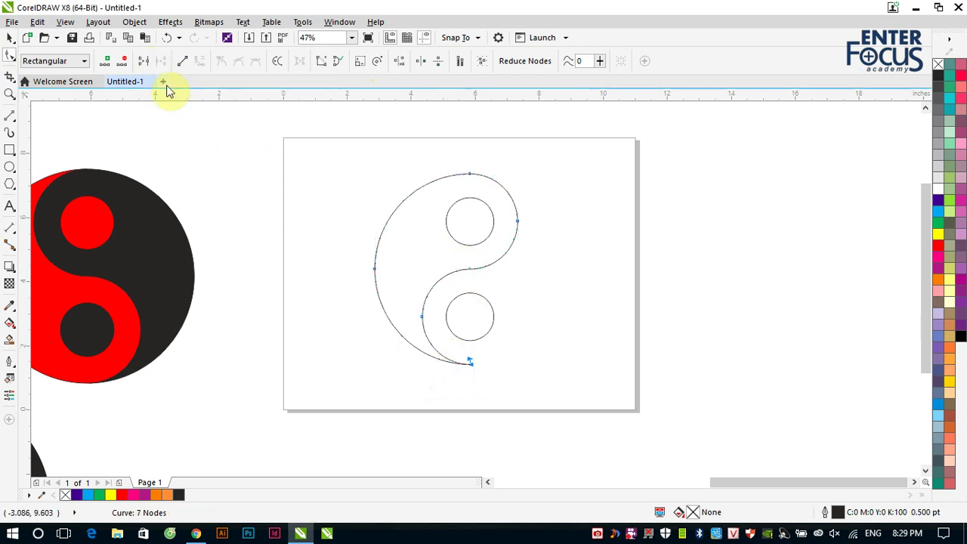
{"action": "left_click", "coordinate": [143, 61]}
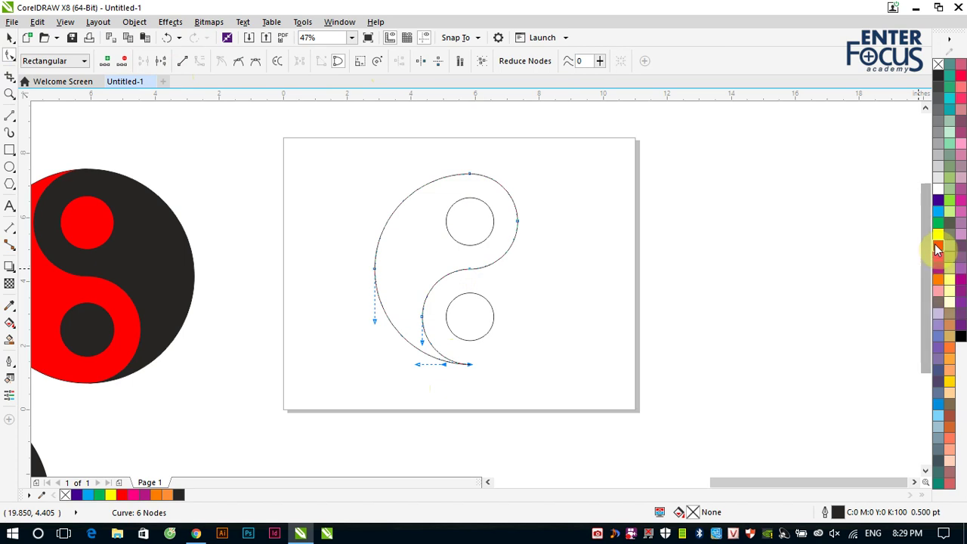
Step: Fill the closed teardrop curve with red and the upper small circle with black
{"action": "left_click", "coordinate": [937, 246]}
{"action": "left_click", "coordinate": [8, 39]}
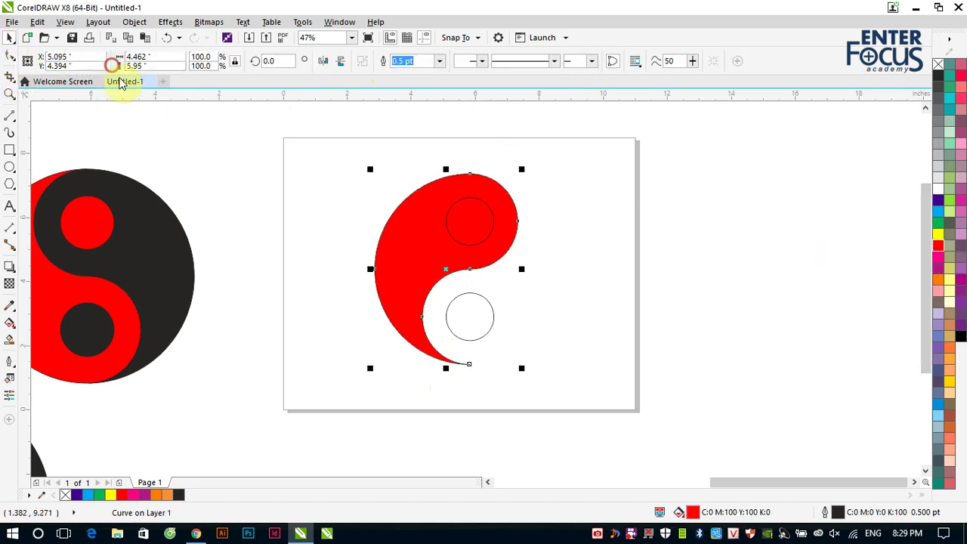
{"action": "left_click_drag", "start_coordinate": [425, 152], "coordinate": [503, 261]}
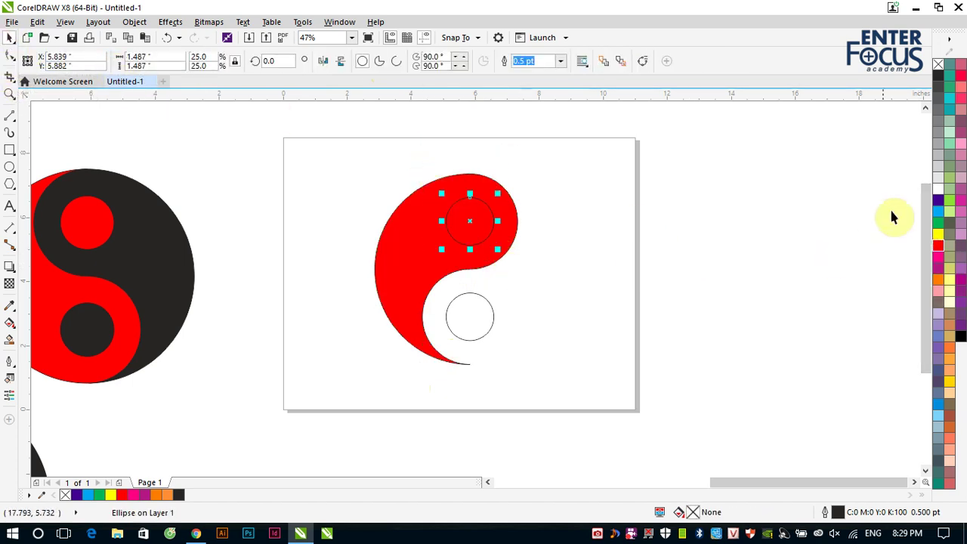
{"action": "left_click", "coordinate": [938, 75]}
{"action": "left_click", "coordinate": [763, 158]}
Step: Fill the lower small circle with red and remove the outlines from the teardrop and both small circles
{"action": "left_click_drag", "start_coordinate": [559, 274], "coordinate": [446, 349]}
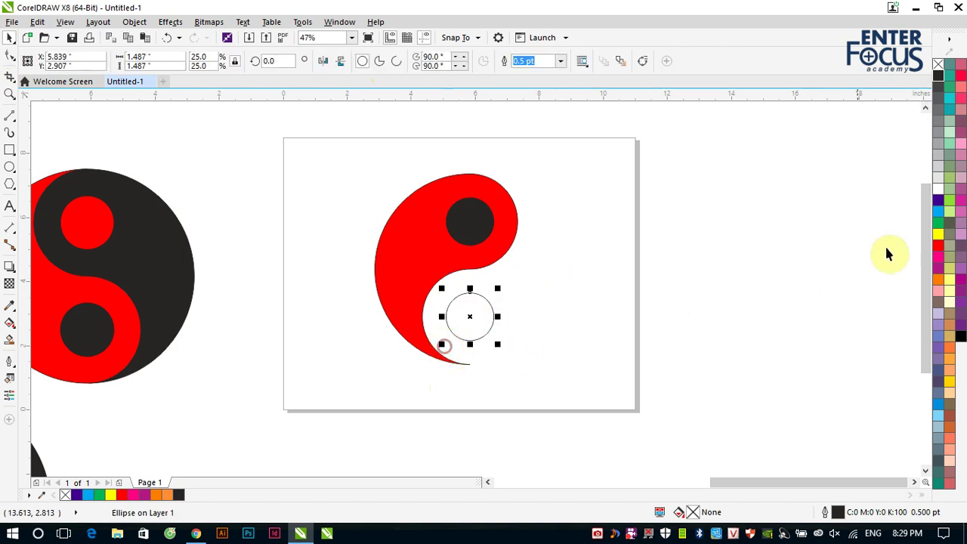
{"action": "left_click", "coordinate": [938, 245]}
{"action": "left_click", "coordinate": [670, 235]}
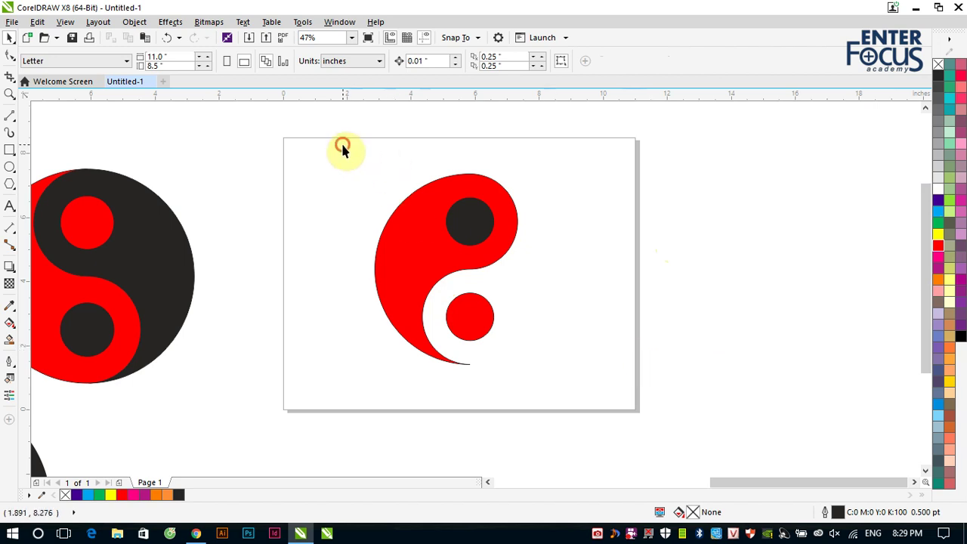
{"action": "left_click_drag", "start_coordinate": [341, 144], "coordinate": [563, 391]}
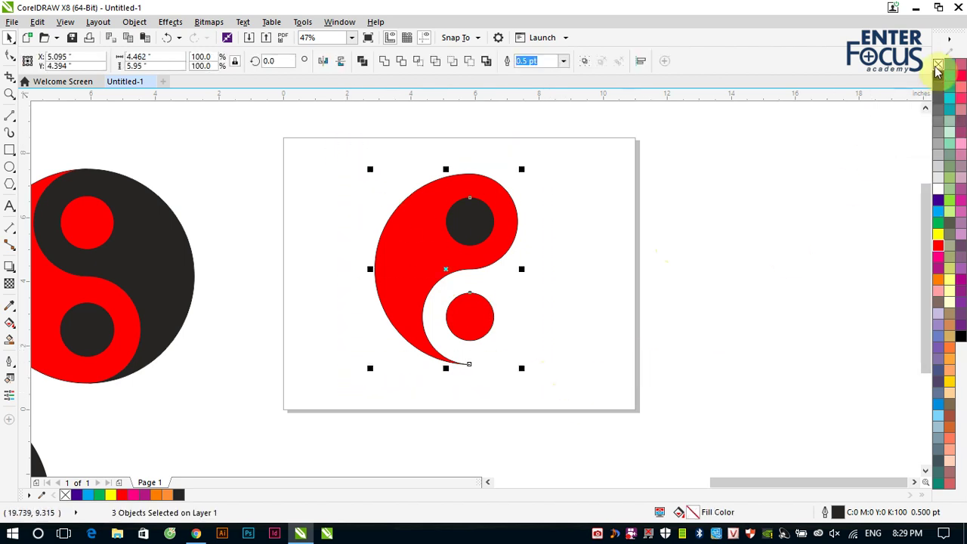
{"action": "left_click", "coordinate": [632, 182]}
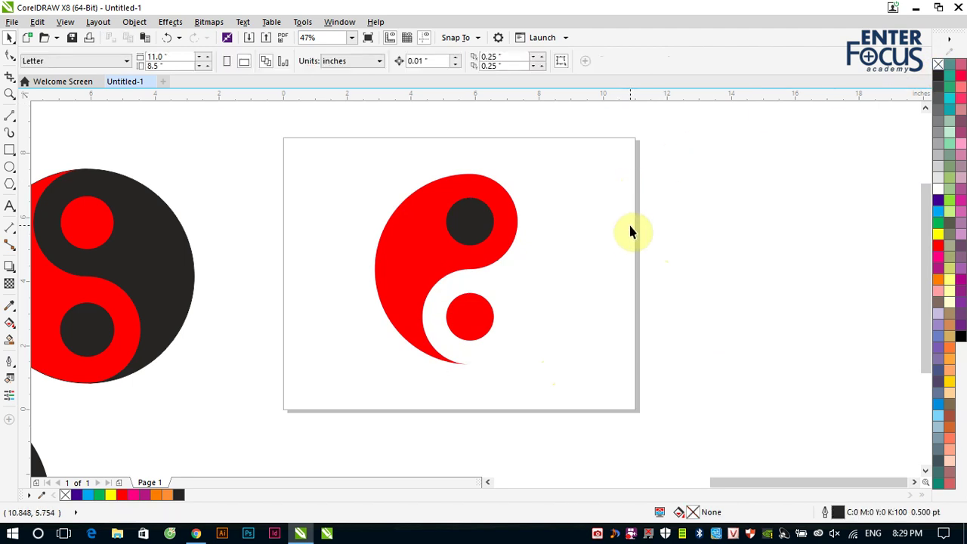
Step: Paste the three original arcs over the red shape and reverse the large arc's direction to form the symbol's right half
{"action": "key", "text": "ctrl+z"}
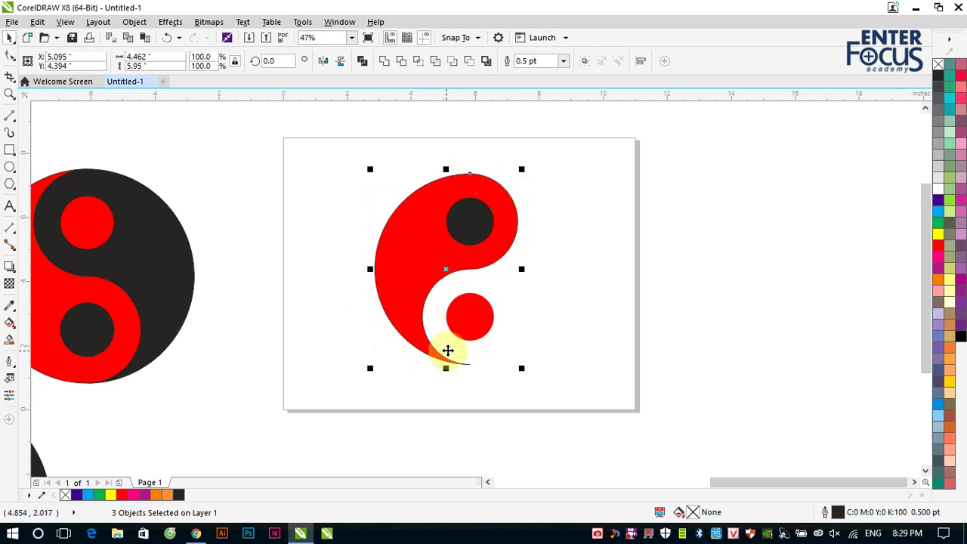
{"action": "left_click", "coordinate": [623, 289]}
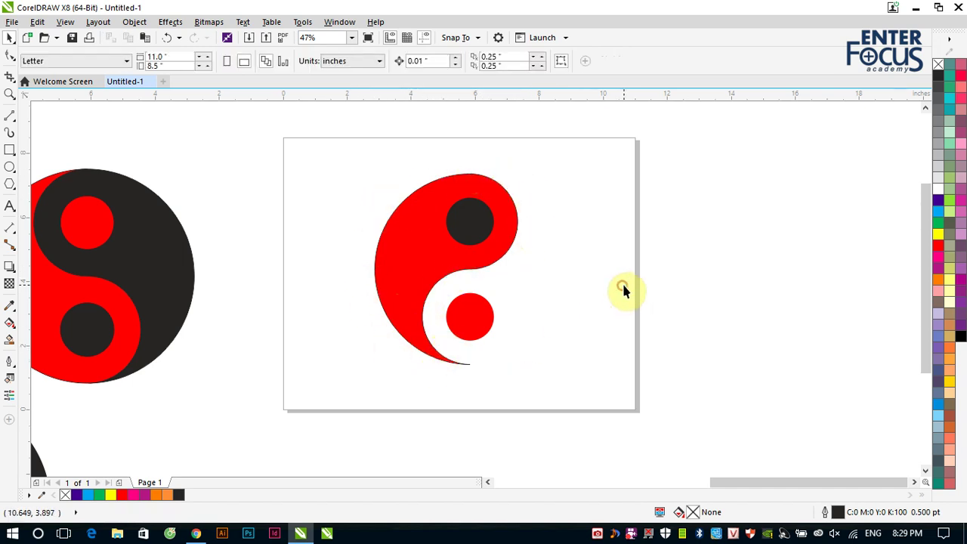
{"action": "left_click", "coordinate": [370, 276]}
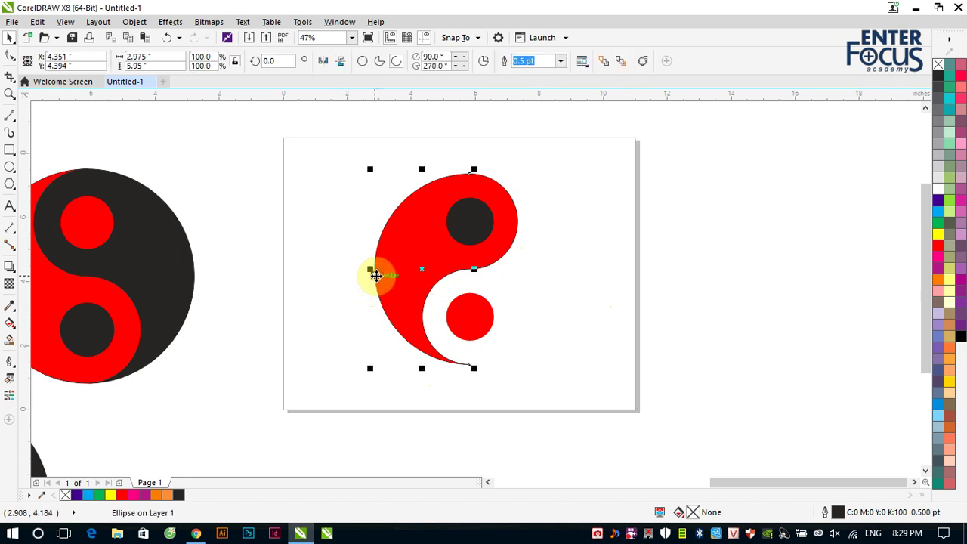
{"action": "left_click", "coordinate": [485, 62]}
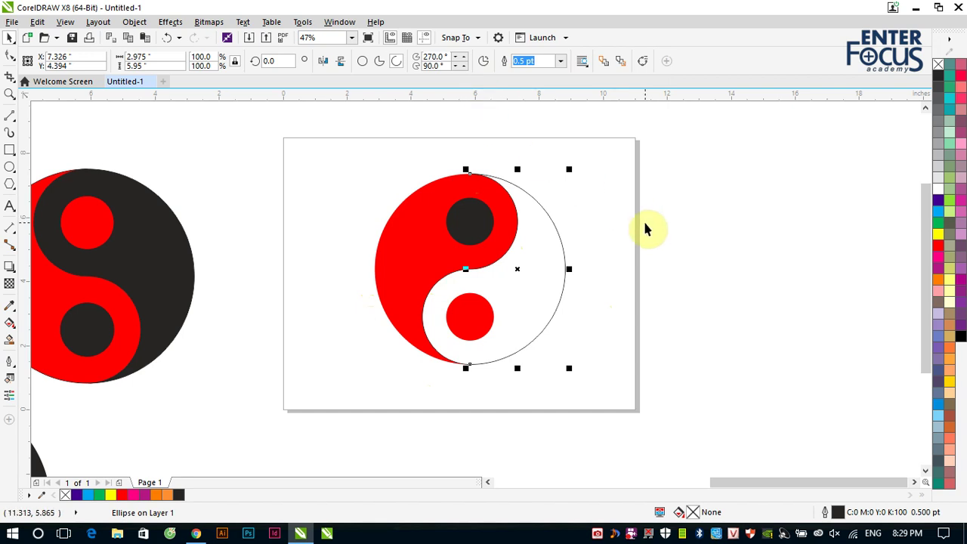
{"action": "left_click", "coordinate": [633, 261]}
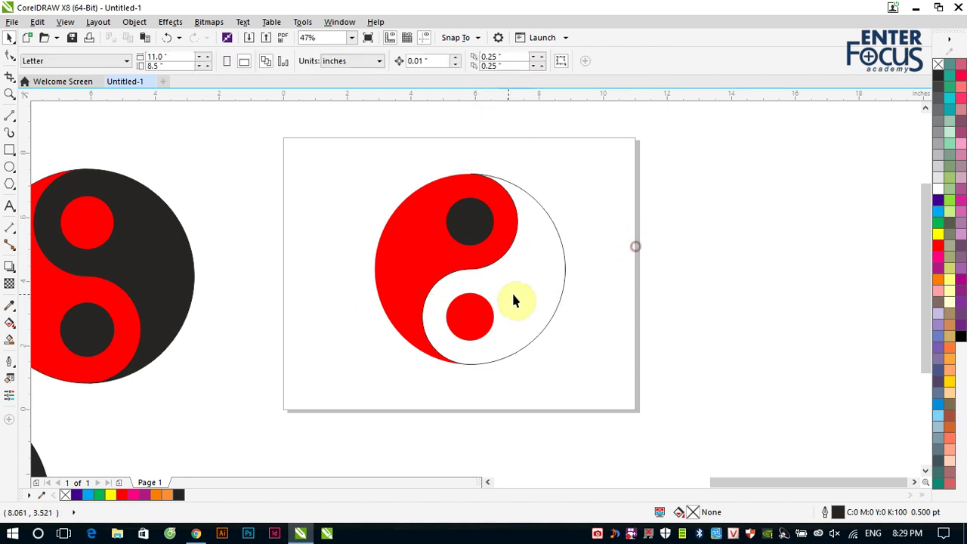
Step: Weld the pasted upper and lower half-size arcs into one S-shaped curve
{"action": "left_click", "coordinate": [513, 251]}
{"action": "left_click", "coordinate": [430, 297], "text": "shift"}
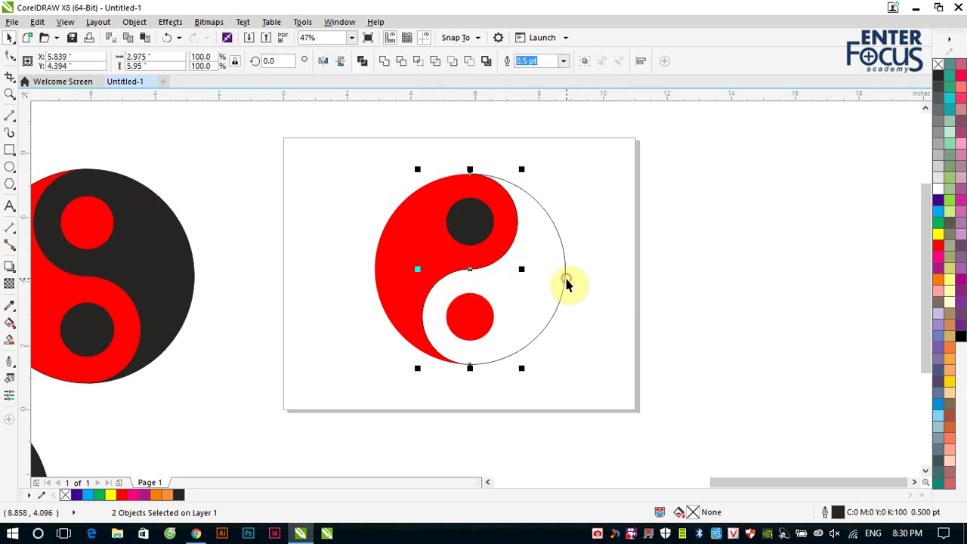
{"action": "left_click", "coordinate": [364, 61]}
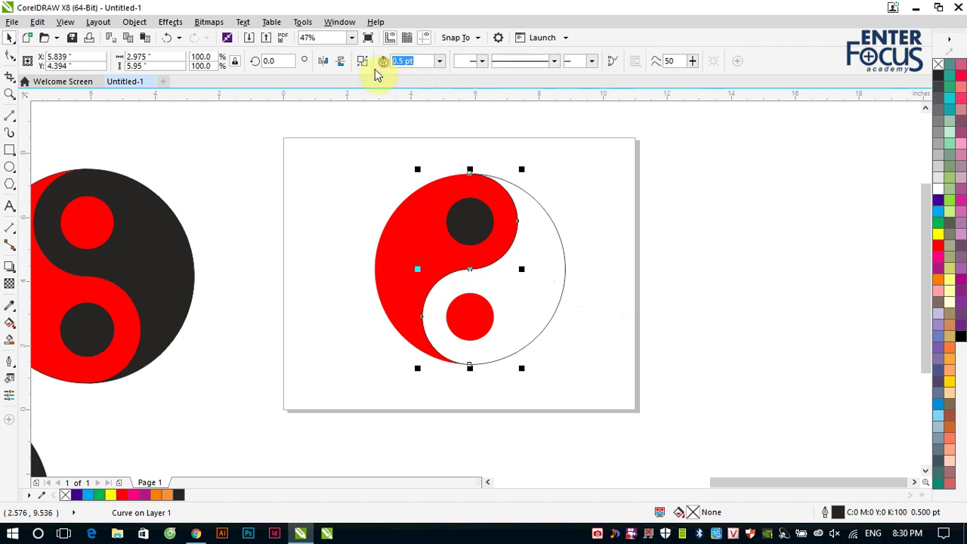
{"action": "left_click", "coordinate": [9, 55]}
{"action": "left_click_drag", "start_coordinate": [447, 158], "coordinate": [495, 195]}
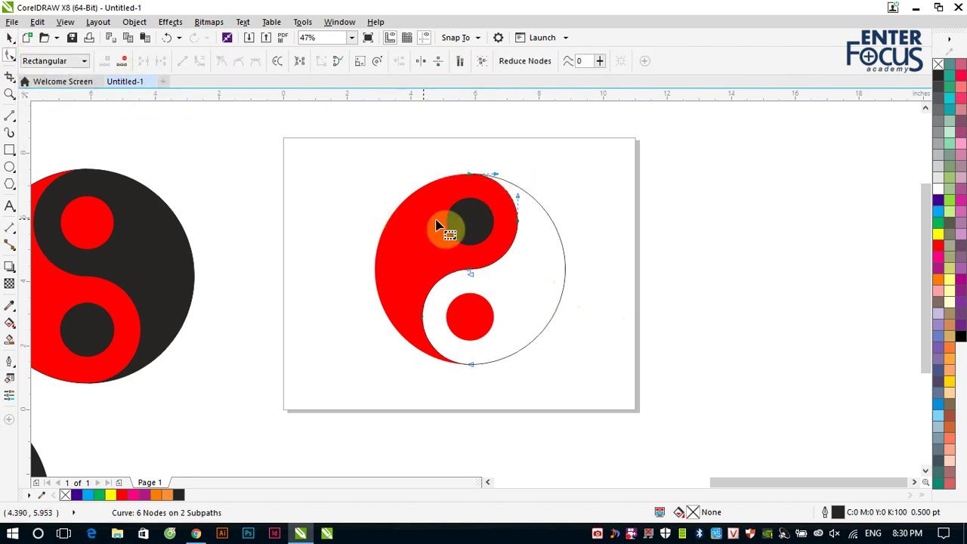
{"action": "left_click", "coordinate": [10, 41]}
{"action": "left_click", "coordinate": [311, 181]}
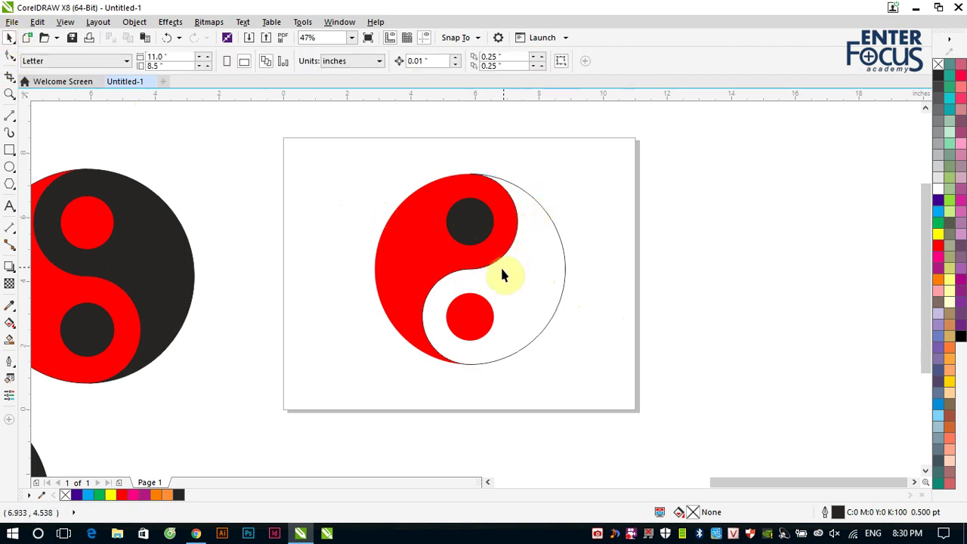
{"action": "left_click", "coordinate": [449, 282]}
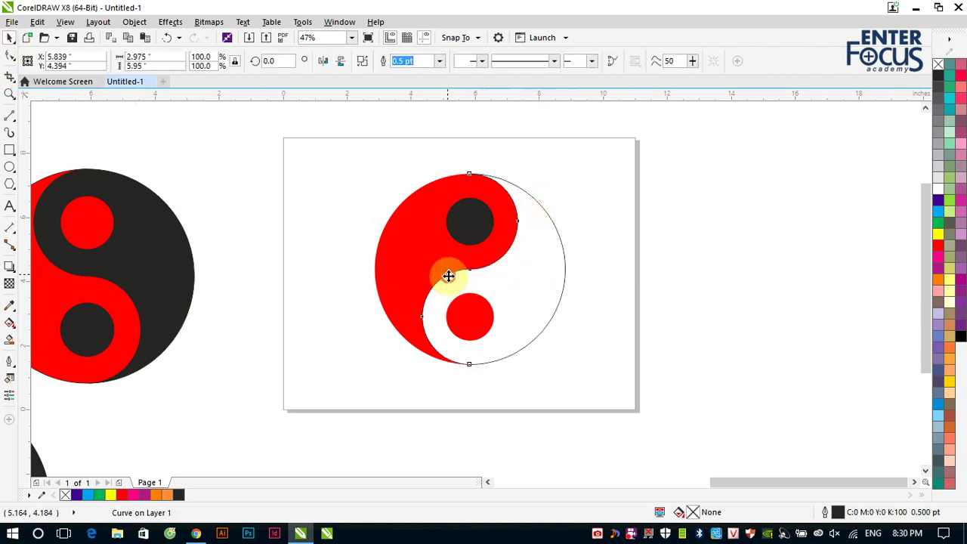
{"action": "left_click_drag", "start_coordinate": [448, 275], "coordinate": [573, 256]}
{"action": "key", "text": "ctrl+z"}
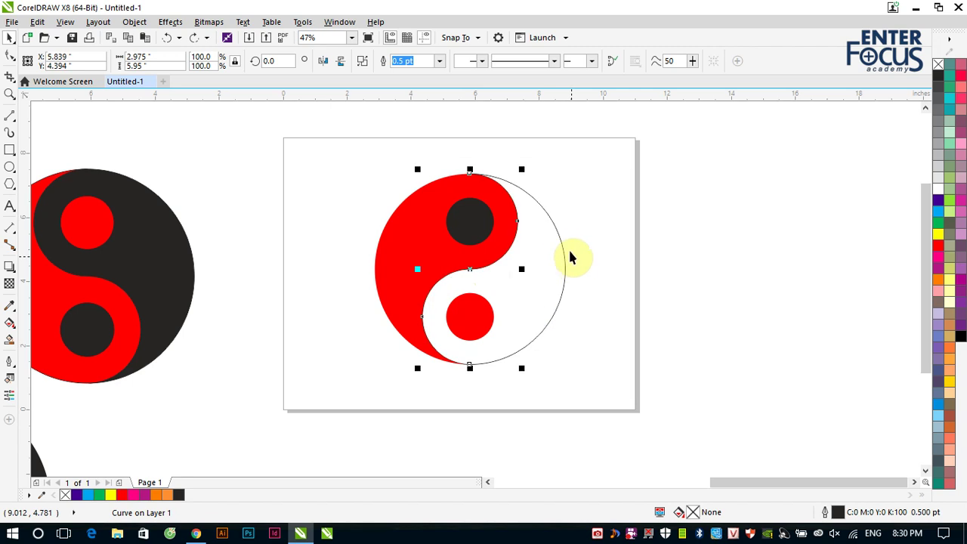
Step: Weld the S-shaped curve with the large arc around the symbol's right half
{"action": "left_click", "coordinate": [565, 252]}
{"action": "left_click", "coordinate": [565, 256], "text": "shift"}
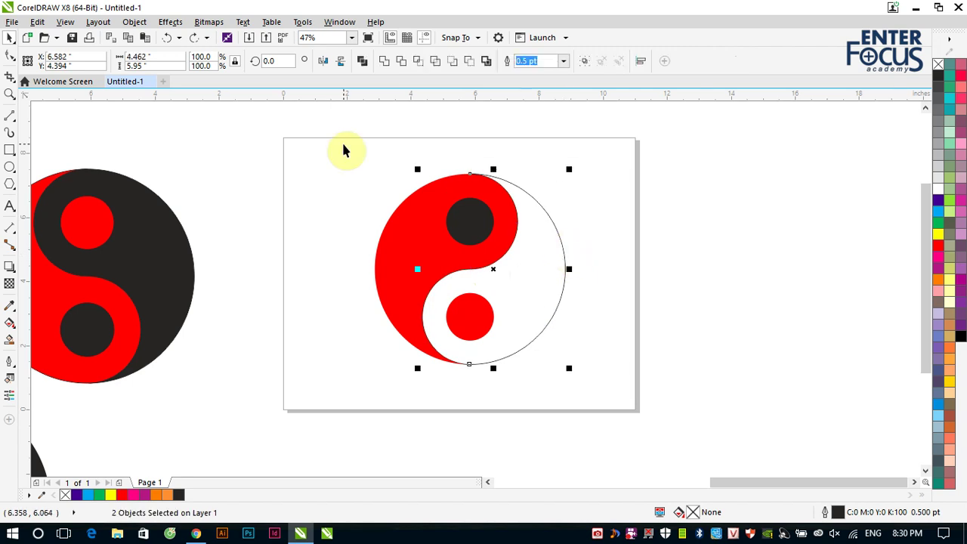
{"action": "left_click", "coordinate": [382, 63]}
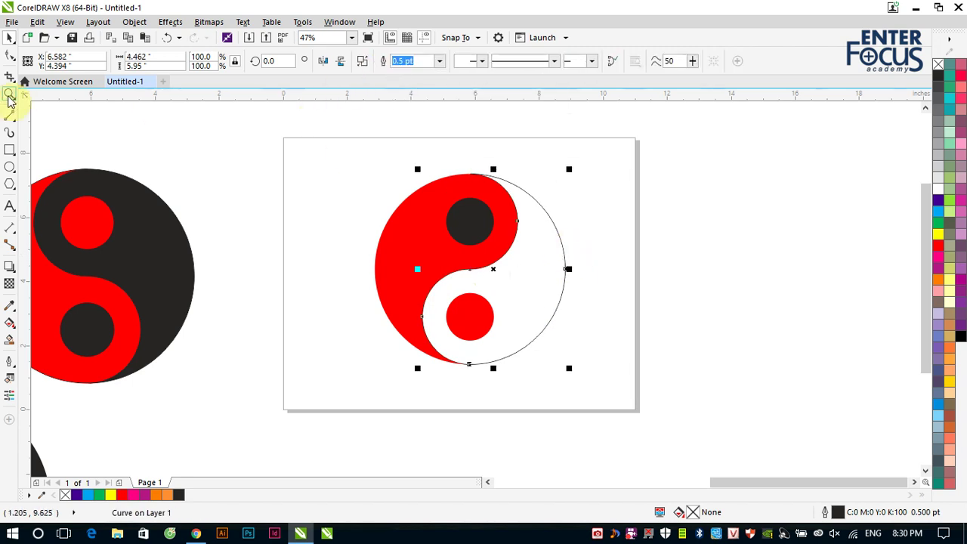
Step: Join the coincident end nodes at the upper and lower tips of the welded curve to close it
{"action": "left_click", "coordinate": [9, 56]}
{"action": "left_click_drag", "start_coordinate": [448, 158], "coordinate": [477, 191]}
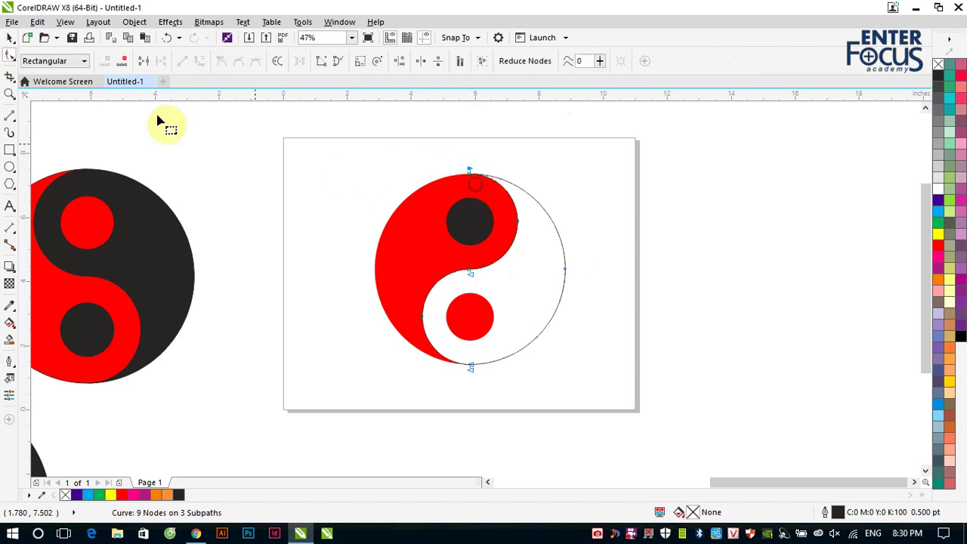
{"action": "left_click", "coordinate": [144, 60]}
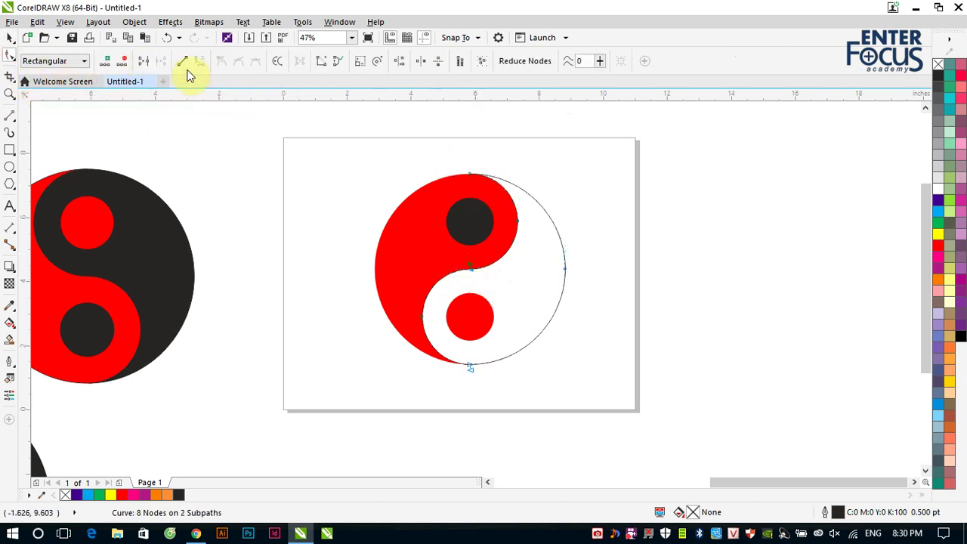
{"action": "left_click", "coordinate": [143, 62]}
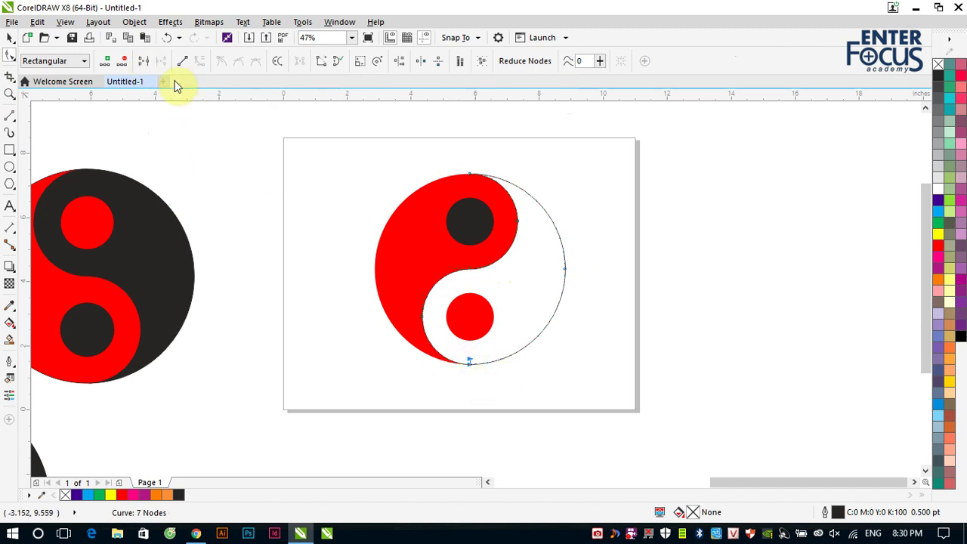
{"action": "left_click", "coordinate": [145, 61]}
{"action": "left_click", "coordinate": [11, 44]}
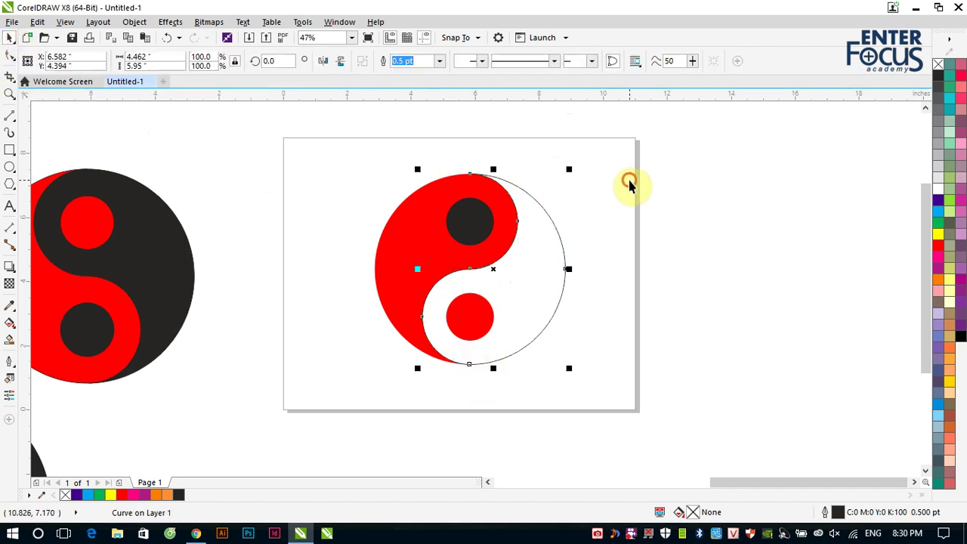
Step: Fill the closed curve forming the symbol's right half with black
{"action": "left_click", "coordinate": [630, 184]}
{"action": "left_click", "coordinate": [561, 233]}
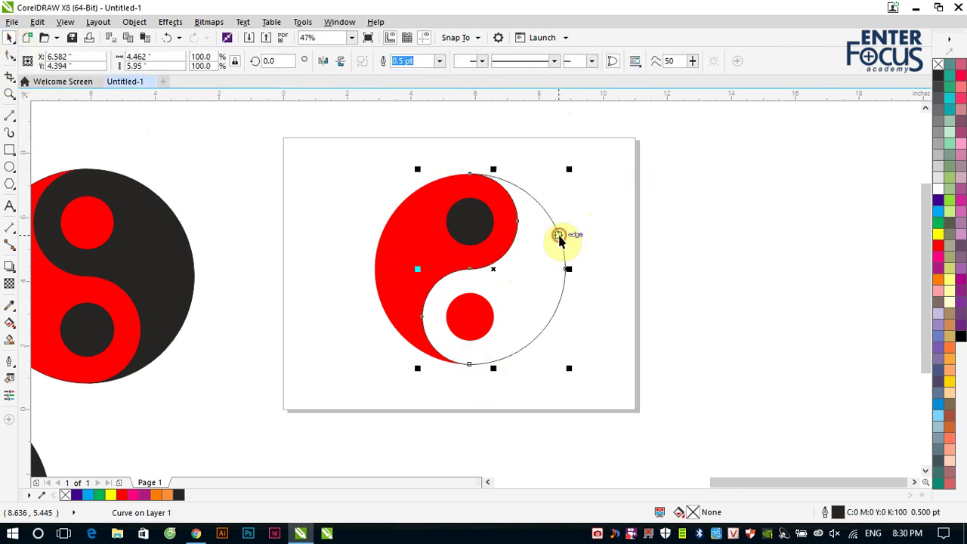
{"action": "left_click", "coordinate": [938, 74]}
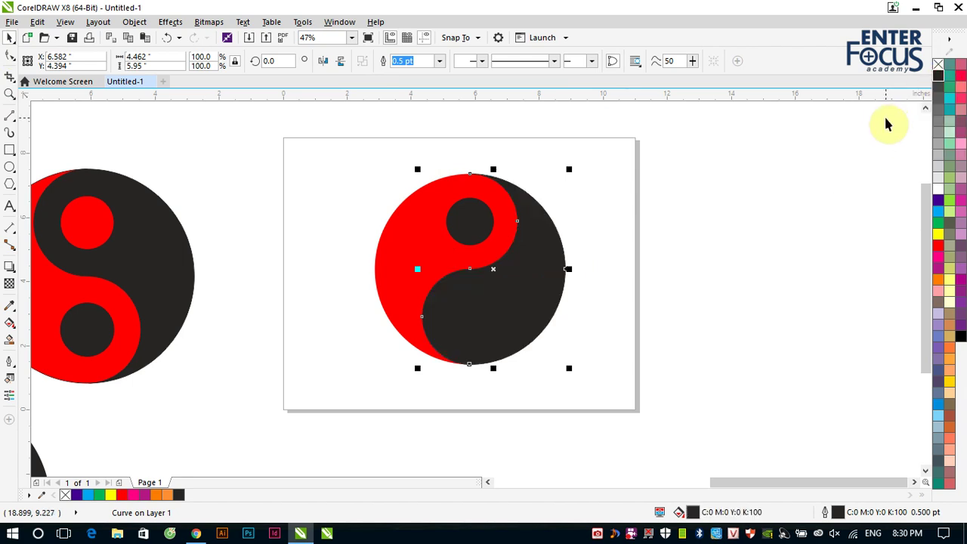
{"action": "left_click", "coordinate": [752, 212]}
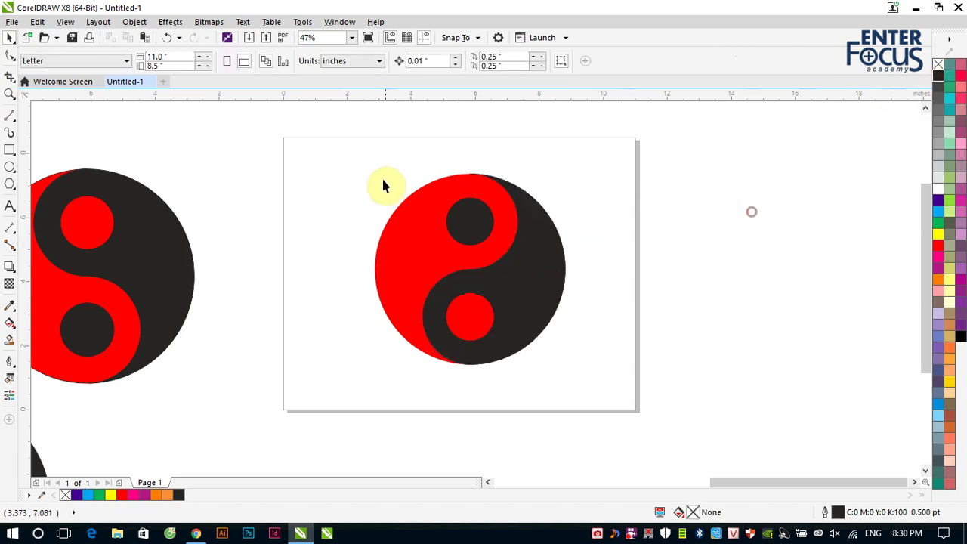
Step: Remove the outlines from all four parts of the symbol on the page and group them
{"action": "left_click_drag", "start_coordinate": [344, 164], "coordinate": [598, 399]}
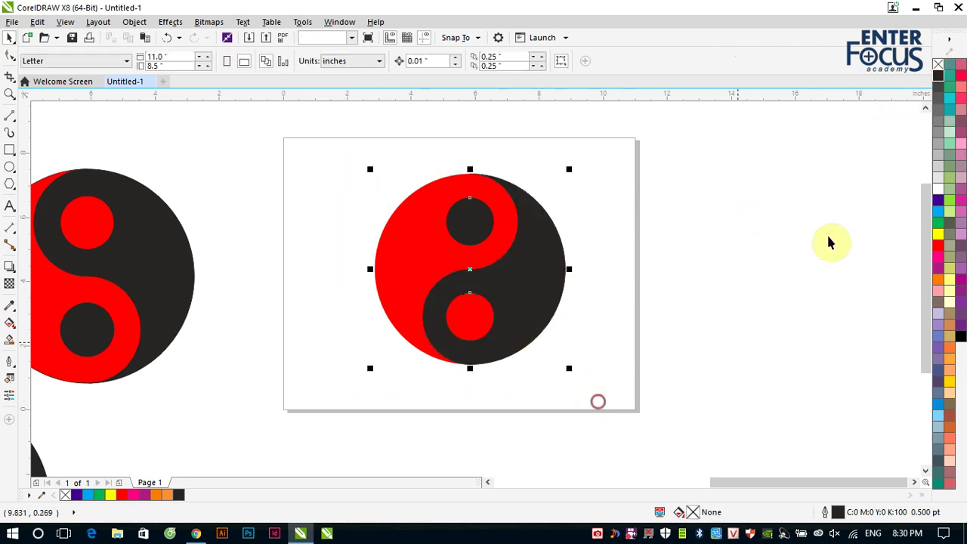
{"action": "right_click", "coordinate": [941, 68]}
{"action": "left_click", "coordinate": [583, 60]}
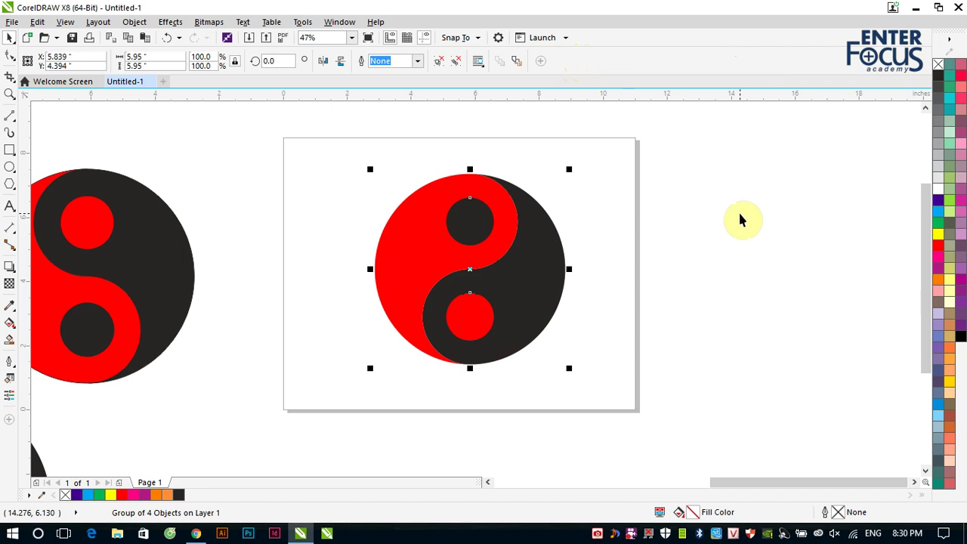
Step: Move the grouped symbol off the page into the lower row of finished symbols, left of the existing one
{"action": "scroll", "coordinate": [740, 219], "scroll_direction": "down", "scroll_amount": 1}
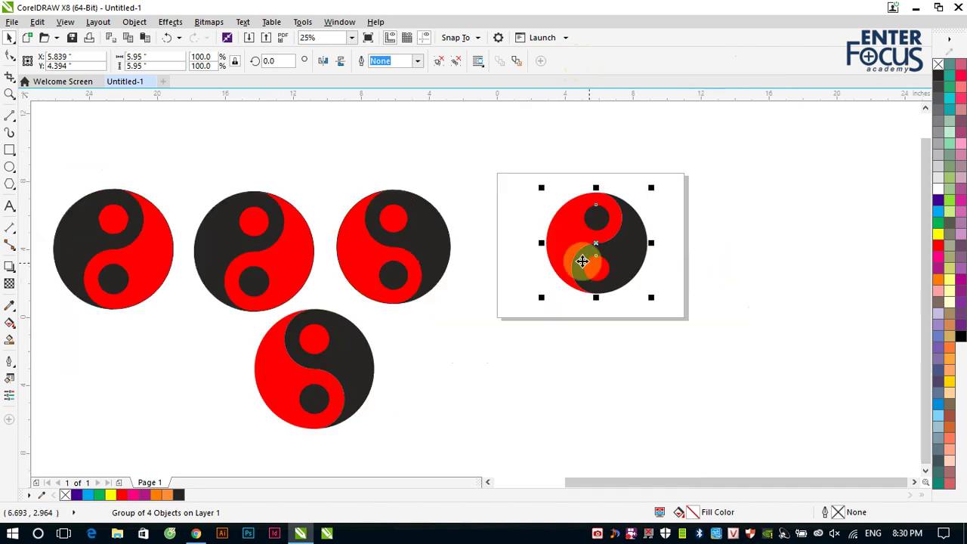
{"action": "left_click_drag", "start_coordinate": [594, 259], "coordinate": [180, 385]}
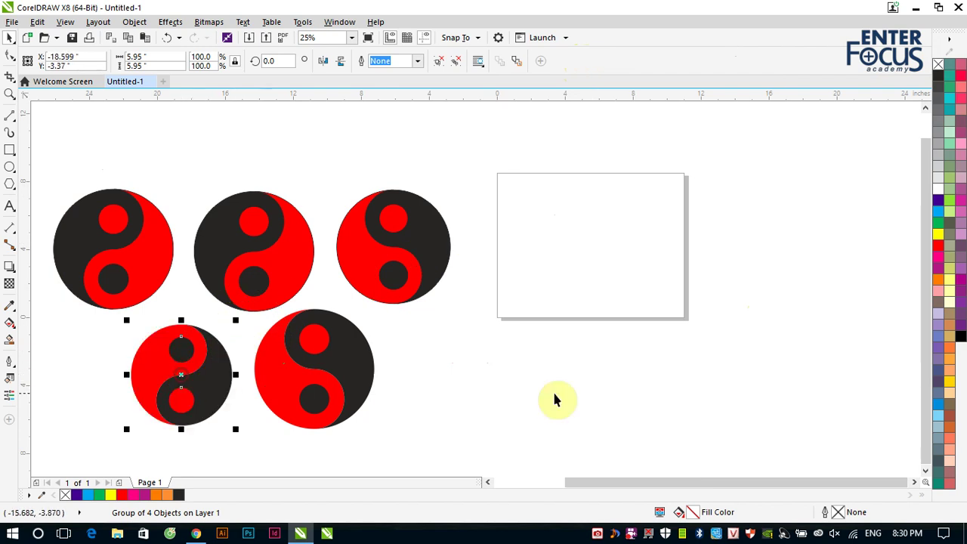
{"action": "left_click", "coordinate": [510, 377]}
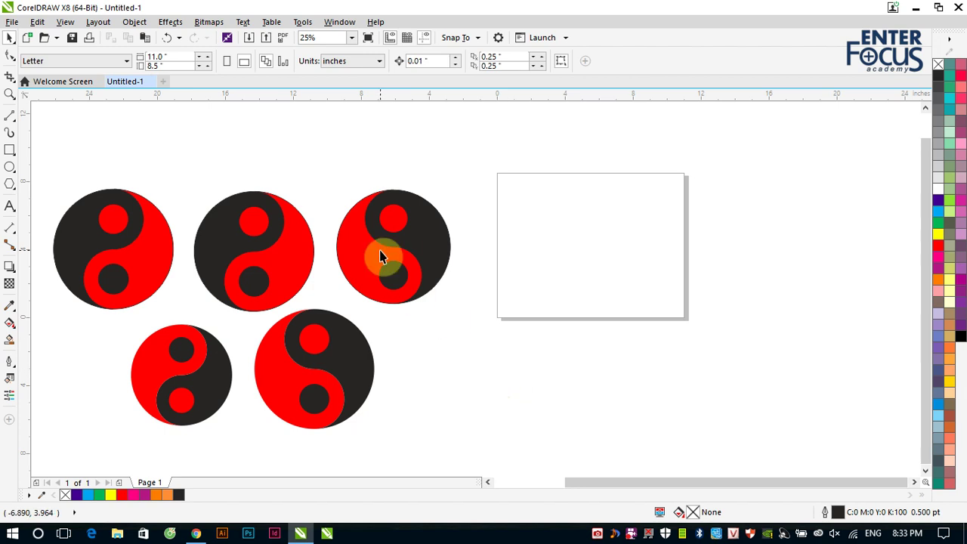
Step: Copy the finished symbol nearest the page onto the page and ungroup the copy
{"action": "left_click", "coordinate": [408, 263]}
{"action": "left_click_drag", "start_coordinate": [412, 259], "coordinate": [587, 250]}
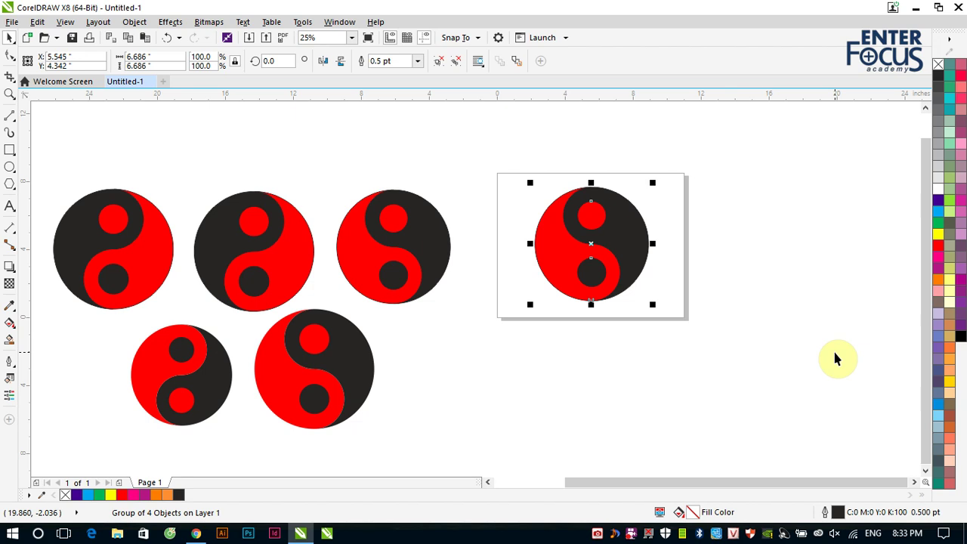
{"action": "left_click", "coordinate": [439, 60]}
Step: Delete the black teardrop and the small red circle from the ungrouped symbol
{"action": "left_click_drag", "start_coordinate": [622, 227], "coordinate": [781, 299]}
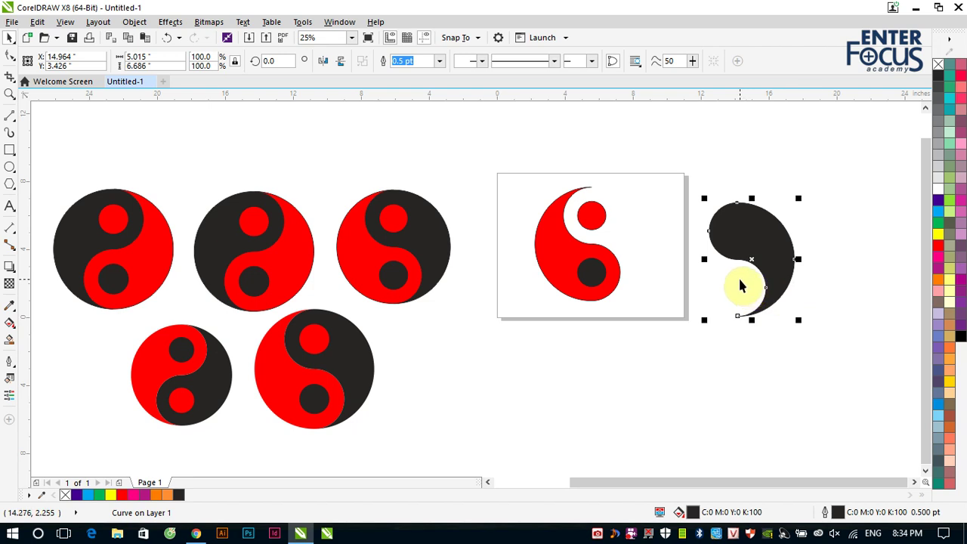
{"action": "key", "text": "Delete"}
{"action": "left_click", "coordinate": [597, 217]}
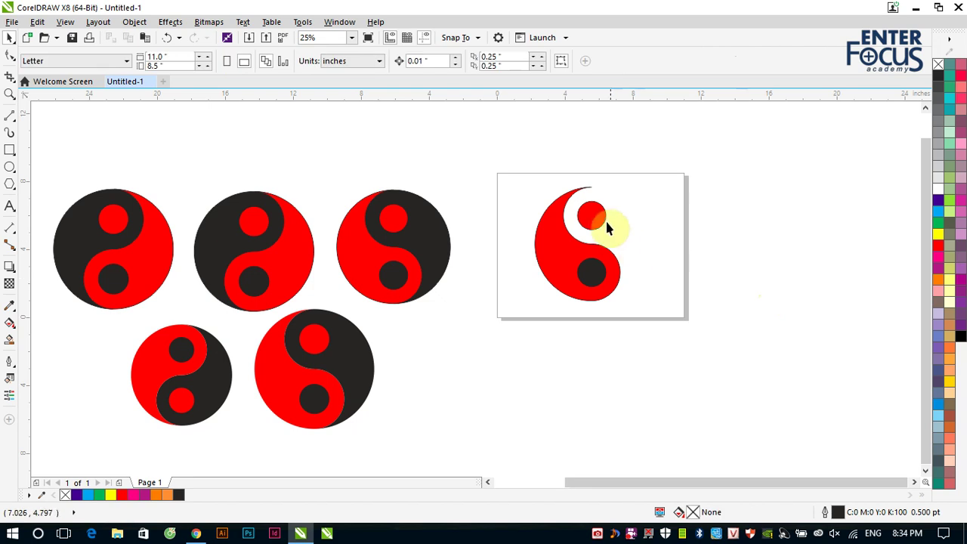
{"action": "key", "text": "Delete"}
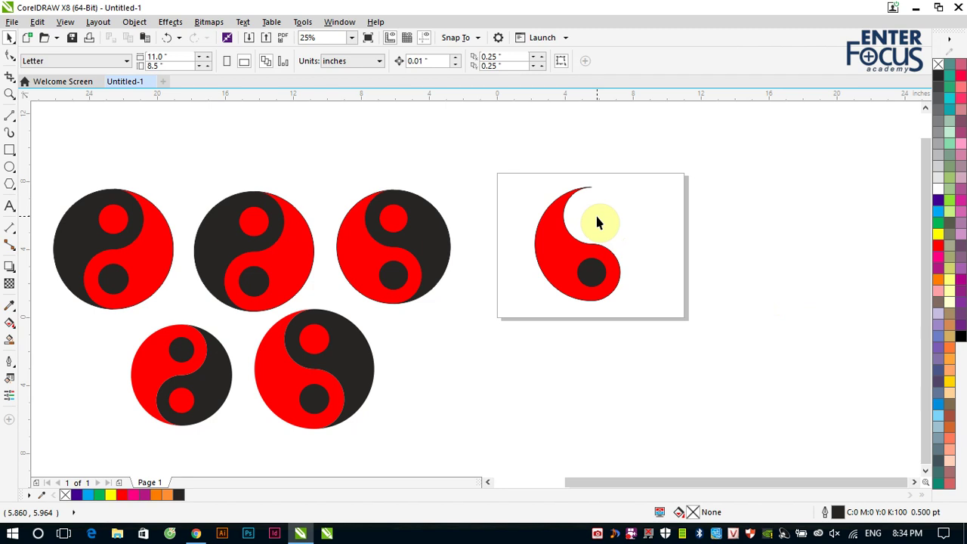
Step: Scale a duplicate of the small black circle to 100% and centre it on the symbol, matching the teardrop's height
{"action": "left_click", "coordinate": [594, 281]}
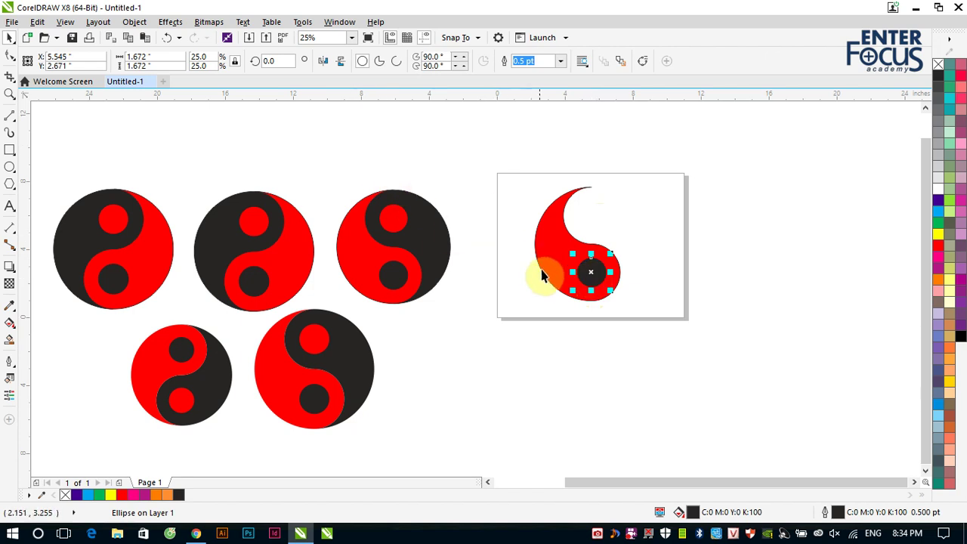
{"action": "left_click", "coordinate": [205, 57]}
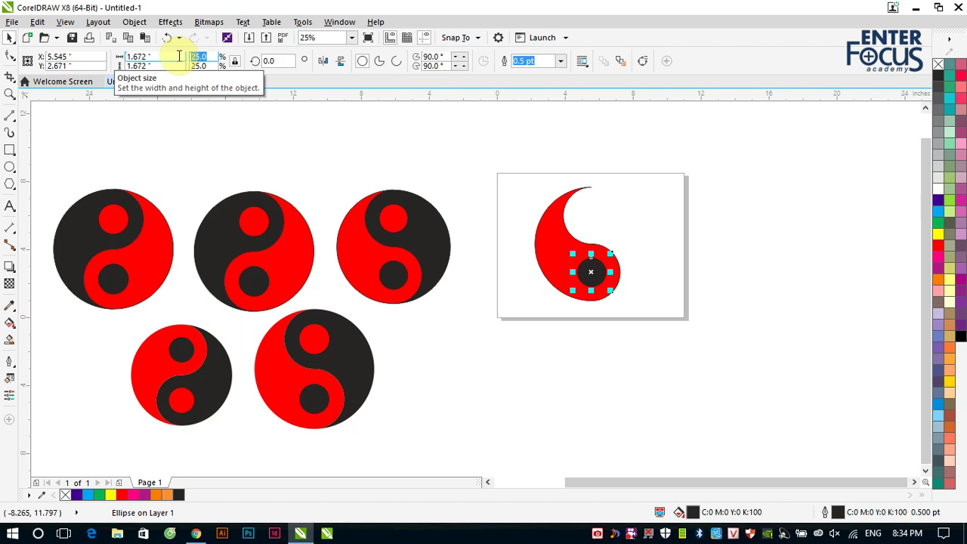
{"action": "type", "text": "100"}
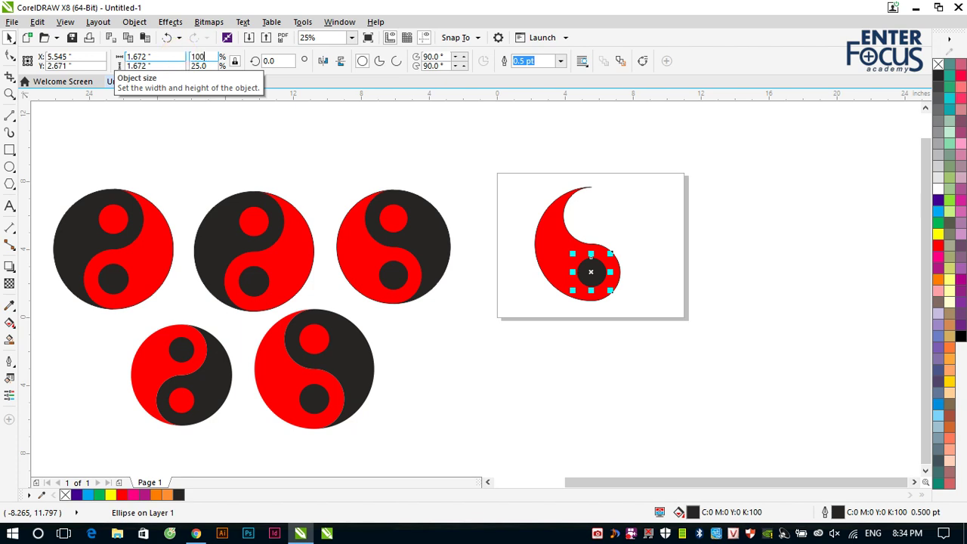
{"action": "left_click", "coordinate": [179, 56]}
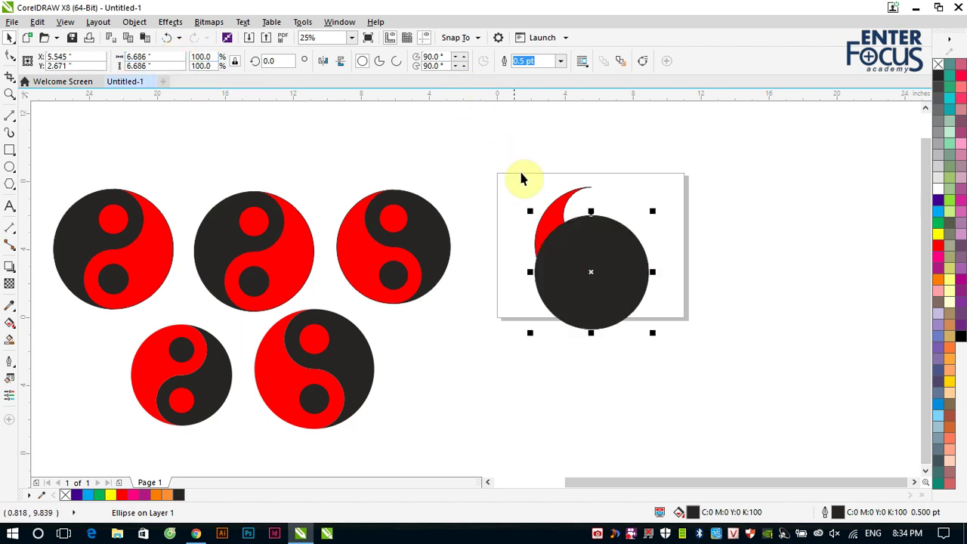
{"action": "left_click", "coordinate": [555, 213]}
{"action": "key", "text": "c"}
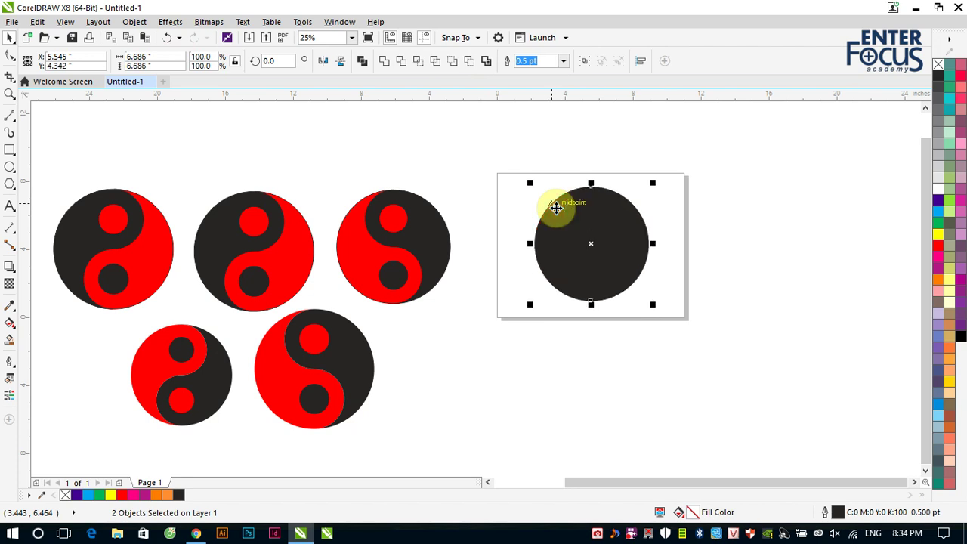
{"action": "left_click", "coordinate": [749, 254]}
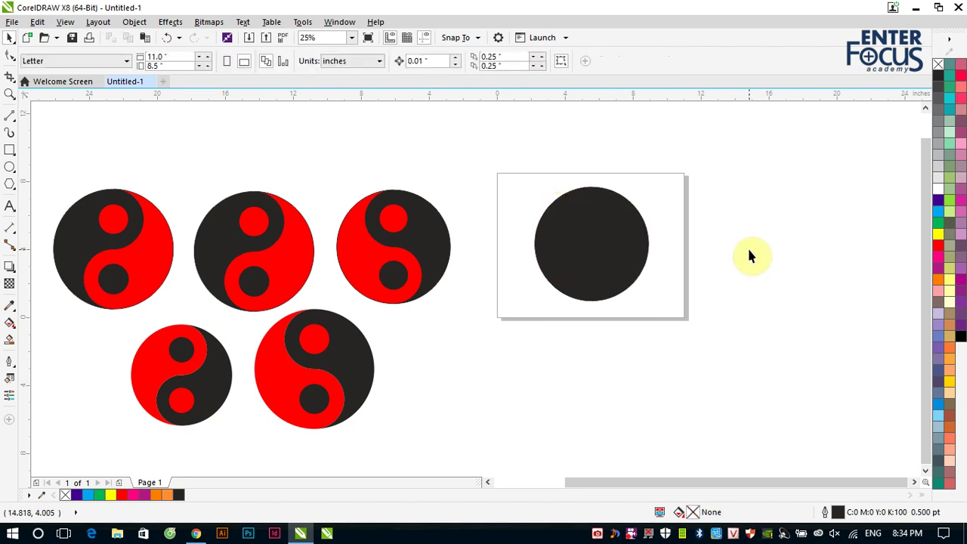
Step: Enlarge the black circle from its centre to about 11.08 inches across and remove its fill
{"action": "left_click", "coordinate": [607, 224]}
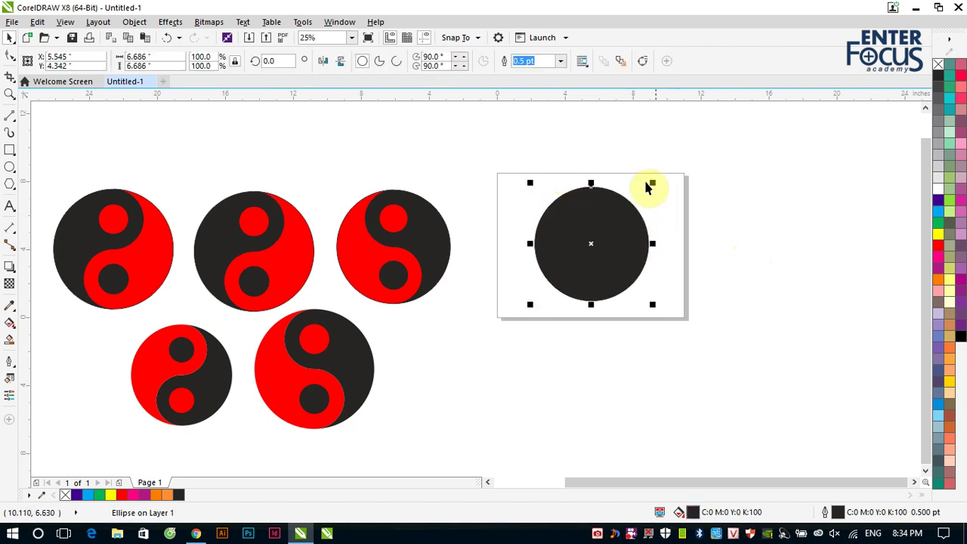
{"action": "left_click_drag", "start_coordinate": [651, 184], "coordinate": [727, 148]}
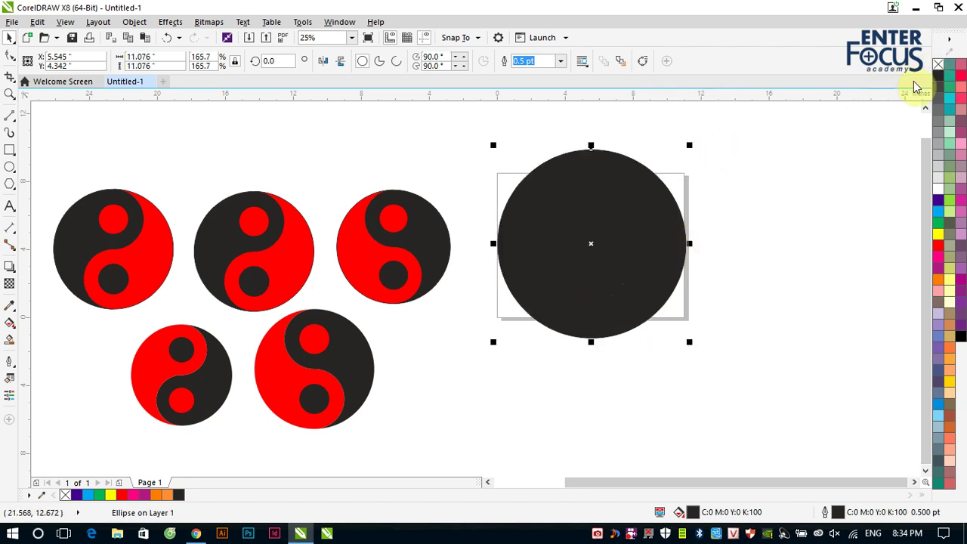
{"action": "left_click", "coordinate": [938, 64]}
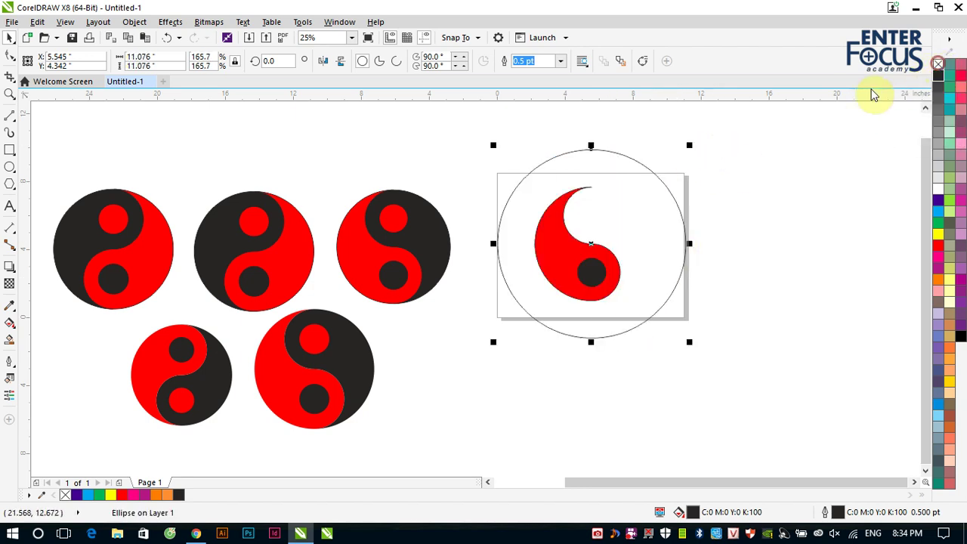
{"action": "left_click", "coordinate": [806, 141]}
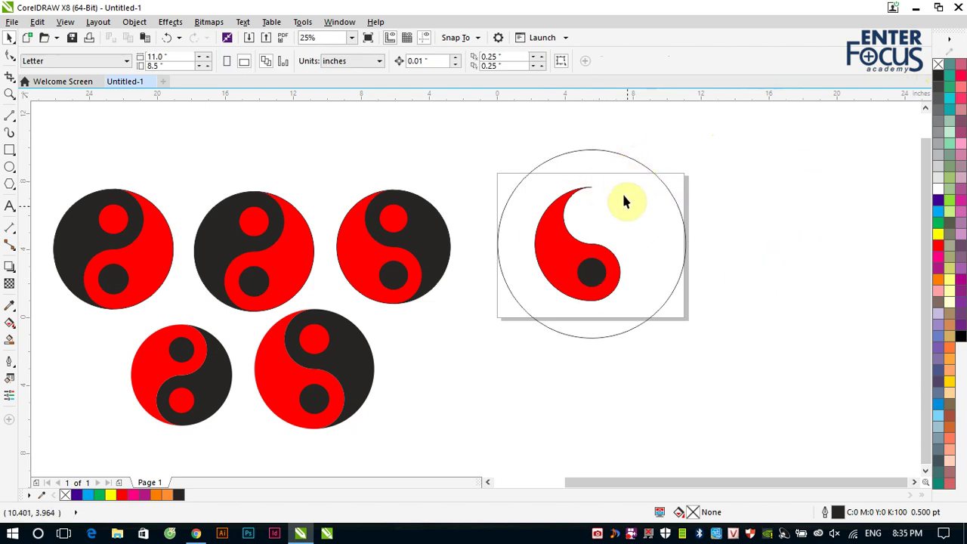
Step: Group the red teardrop with its small black circle, leaving out the large outline circle
{"action": "left_click_drag", "start_coordinate": [514, 130], "coordinate": [647, 319]}
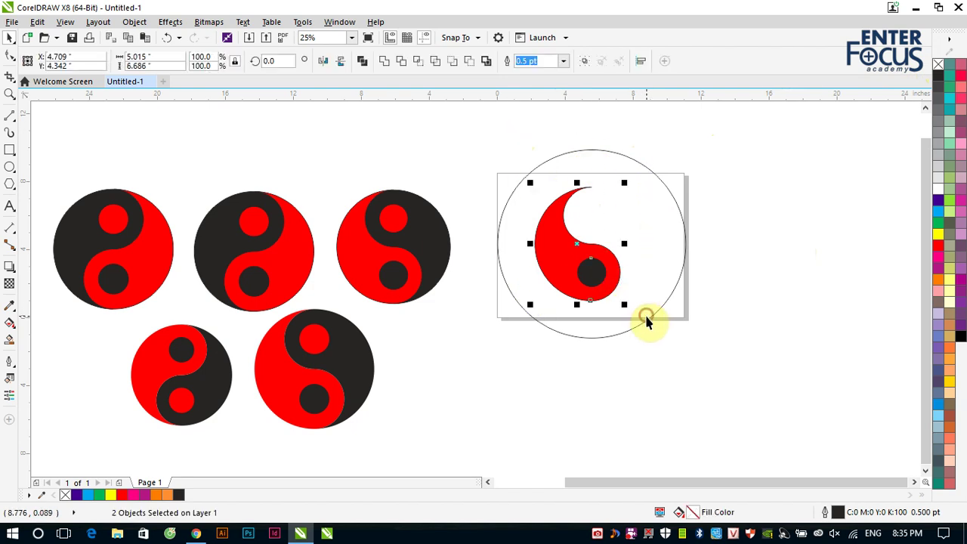
{"action": "left_click", "coordinate": [584, 62]}
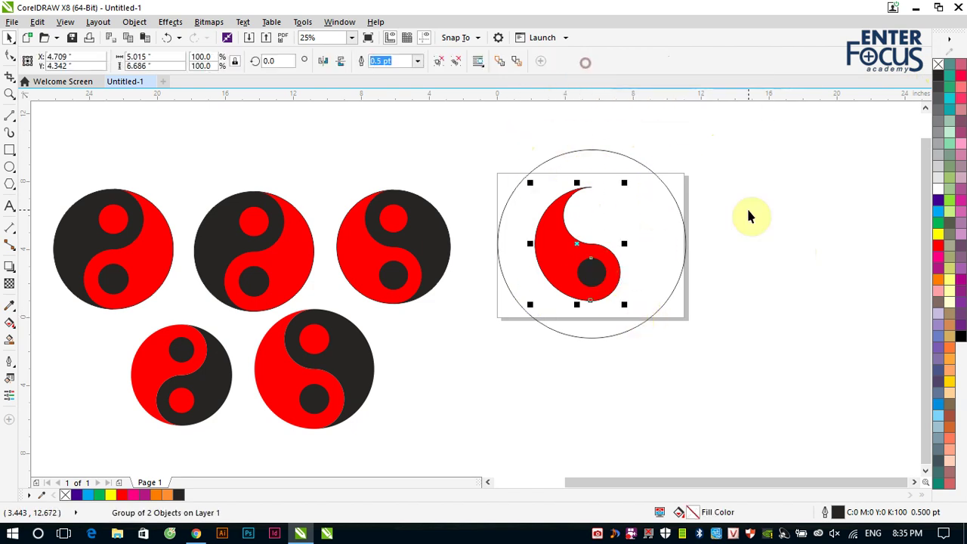
{"action": "left_click", "coordinate": [800, 241]}
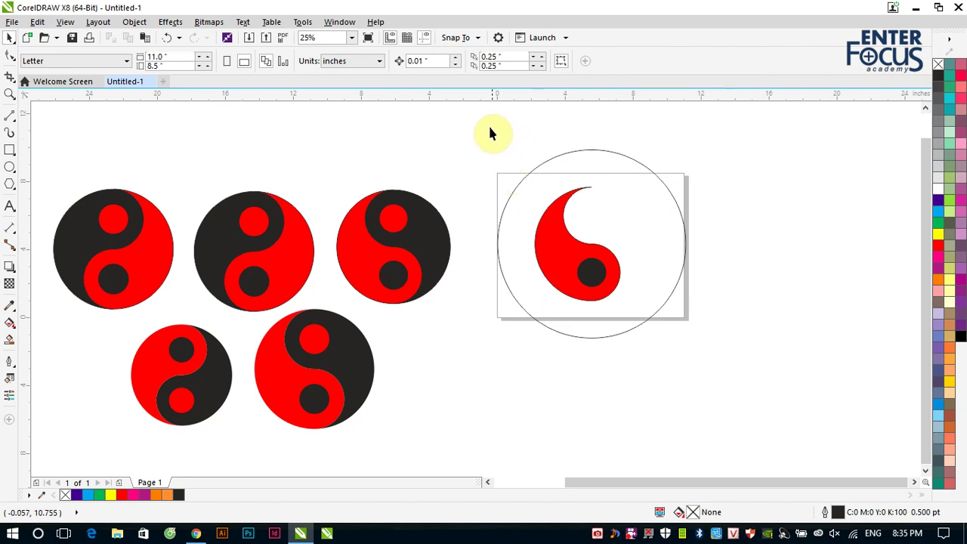
Step: Rotate a copy of the teardrop group and the large outline circle together by 180 degrees
{"action": "left_click_drag", "start_coordinate": [484, 126], "coordinate": [723, 367]}
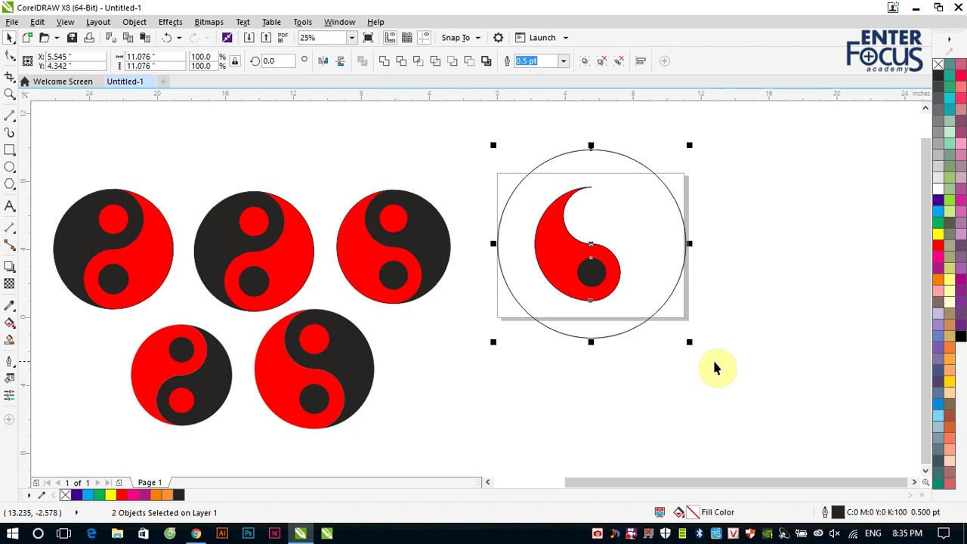
{"action": "left_click", "coordinate": [272, 61]}
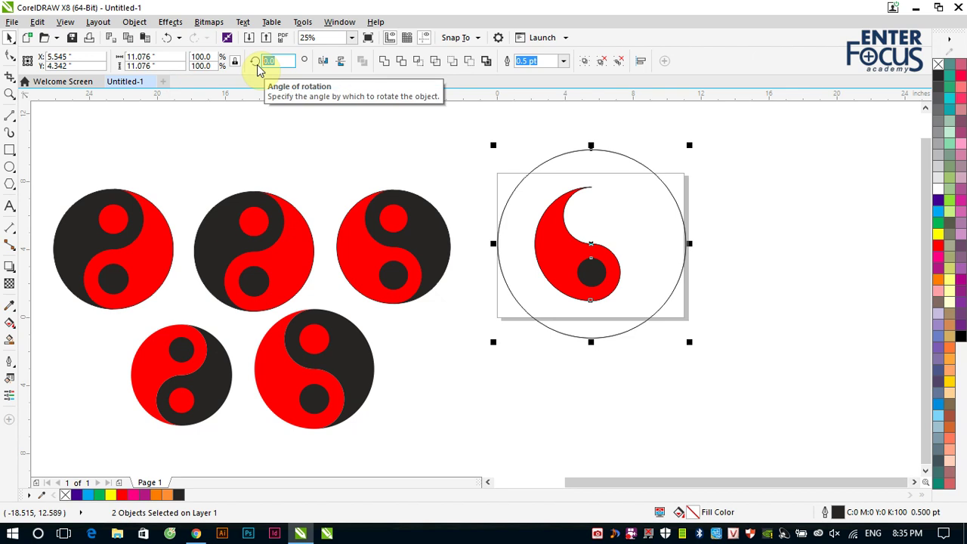
{"action": "type", "text": "180"}
{"action": "key", "text": "Return"}
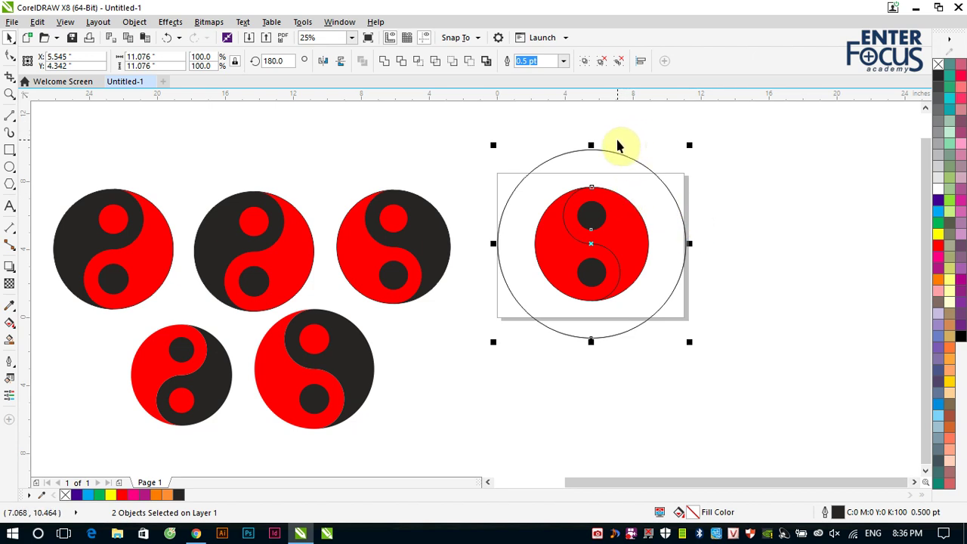
Step: Delete both overlapping large outline circles and select the rotated teardrop group
{"action": "left_click", "coordinate": [631, 160]}
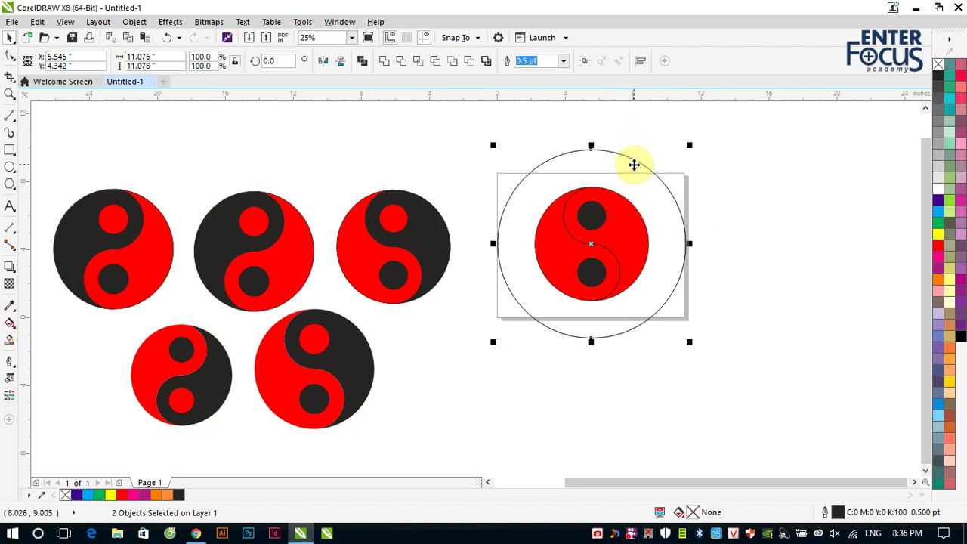
{"action": "left_click", "coordinate": [634, 167]}
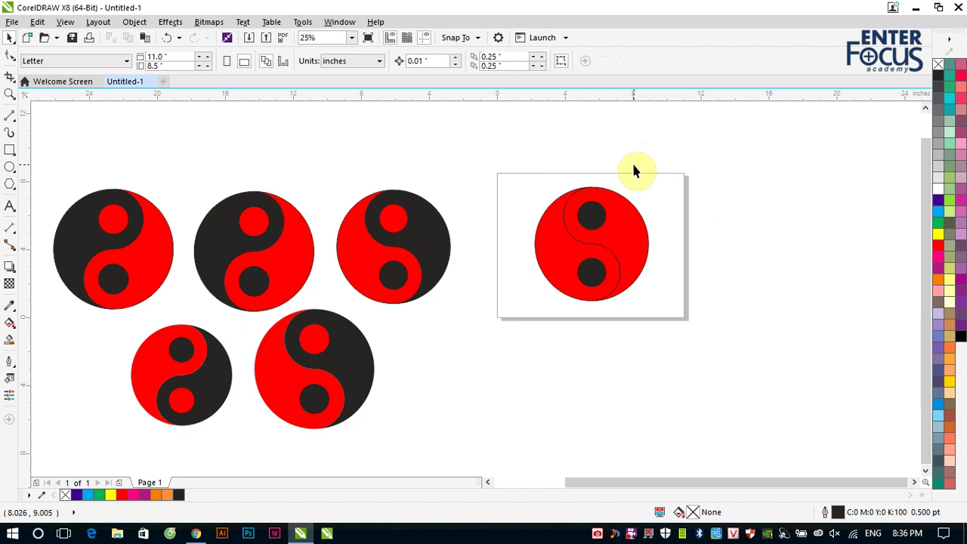
{"action": "left_click", "coordinate": [595, 219]}
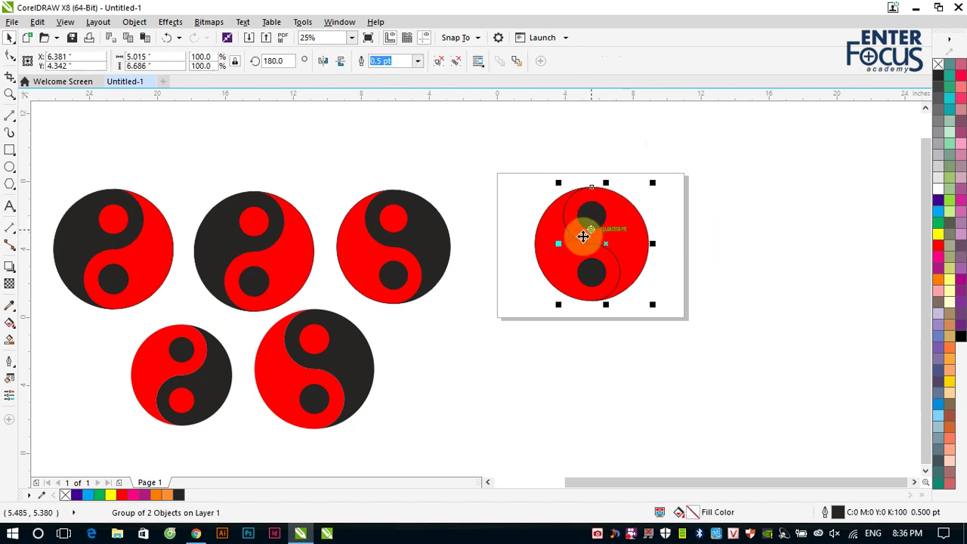
Step: Within the rotated group, fill the small circle with red and the teardrop with black
{"action": "left_click", "coordinate": [589, 219], "text": "ctrl"}
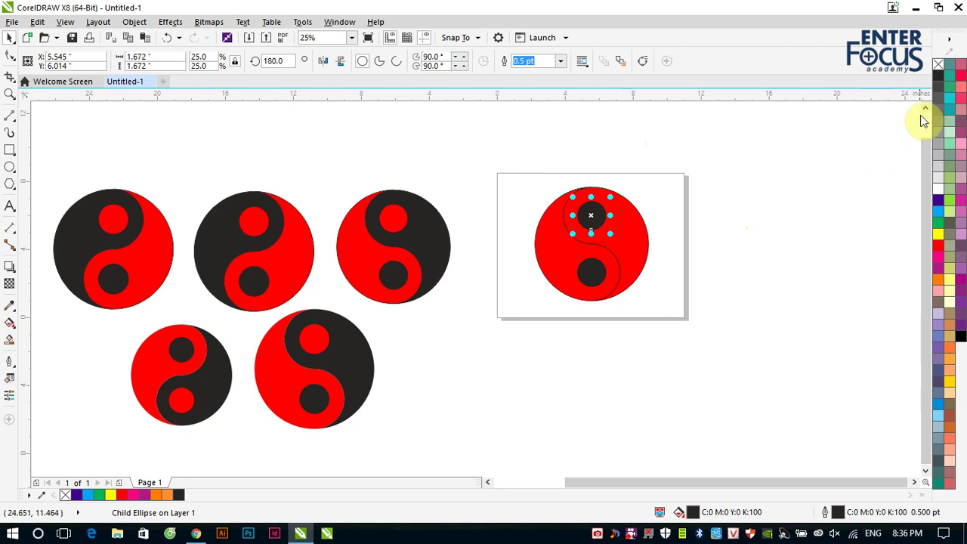
{"action": "left_click", "coordinate": [937, 244]}
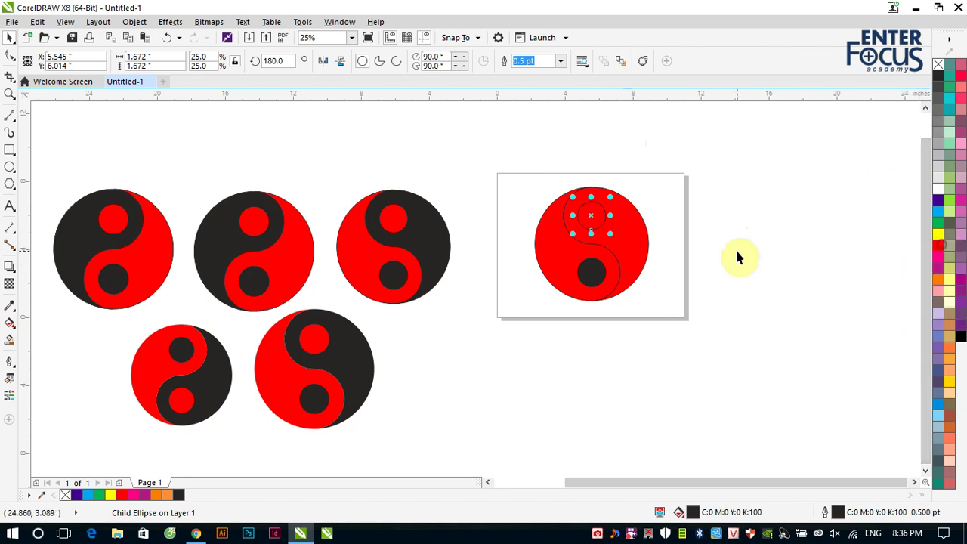
{"action": "left_click", "coordinate": [641, 256], "text": "ctrl"}
{"action": "left_click", "coordinate": [641, 256], "text": "ctrl"}
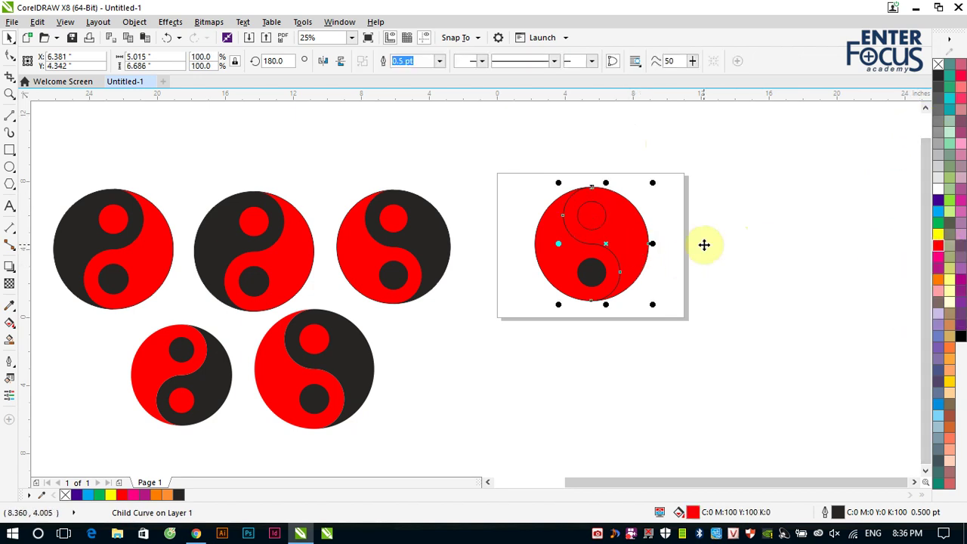
{"action": "left_click", "coordinate": [938, 74]}
{"action": "left_click", "coordinate": [795, 152]}
Step: Remove the outlines from both teardrop groups, group them together, and move the symbol off the page beside the lower row of finished symbols
{"action": "left_click_drag", "start_coordinate": [495, 166], "coordinate": [756, 333]}
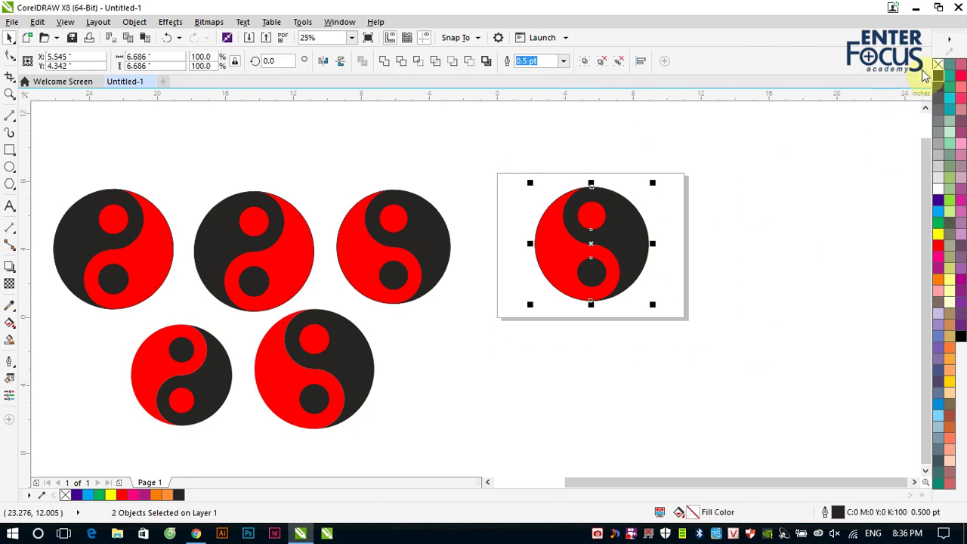
{"action": "right_click", "coordinate": [937, 66]}
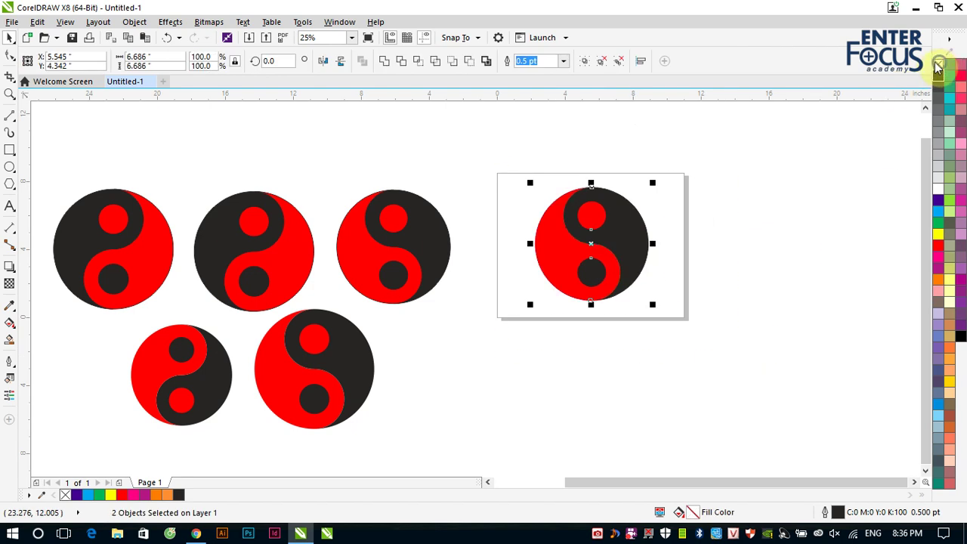
{"action": "left_click", "coordinate": [586, 61]}
{"action": "left_click_drag", "start_coordinate": [587, 261], "coordinate": [458, 399]}
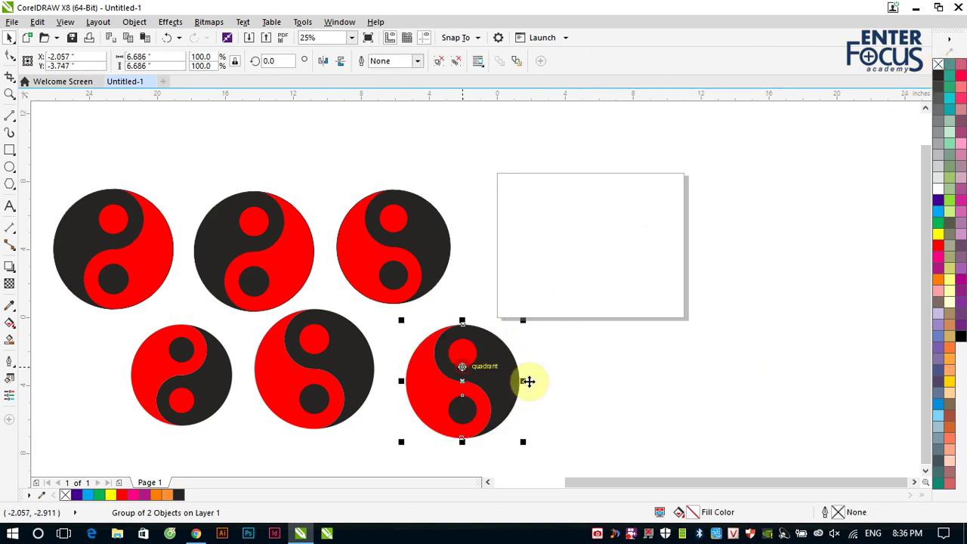
{"action": "left_click", "coordinate": [613, 384]}
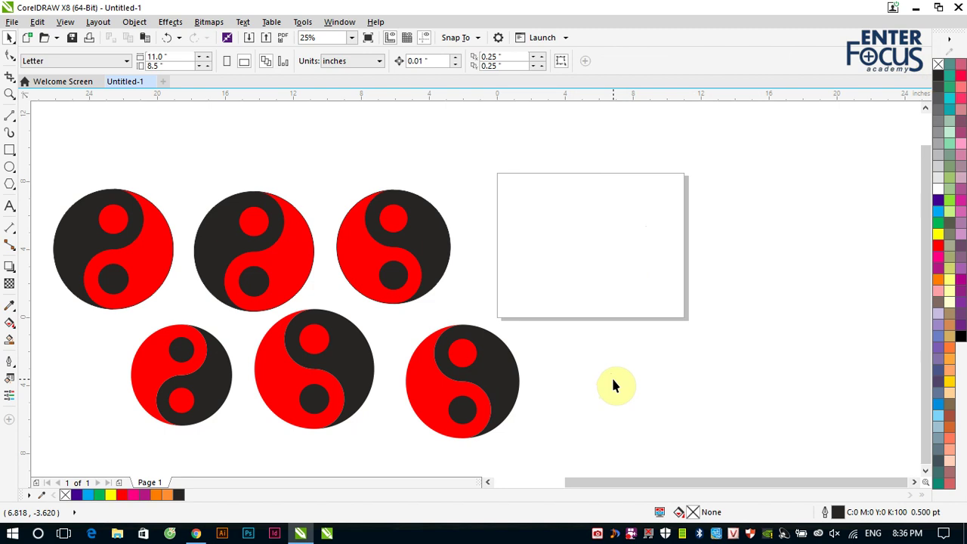